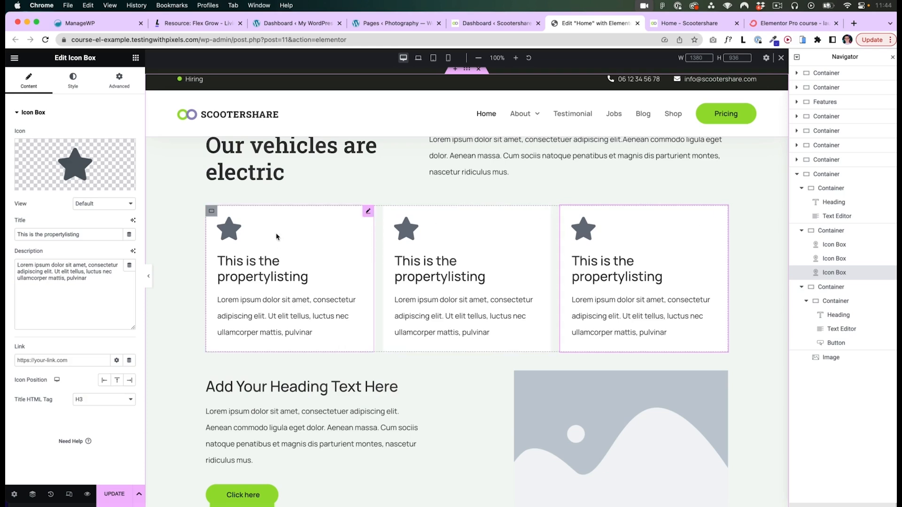
Select the container holding the three icon boxes and examine the row in the tablet portrait preview
{"action": "scroll", "coordinate": [277, 238], "scroll_direction": "up", "scroll_amount": 1}
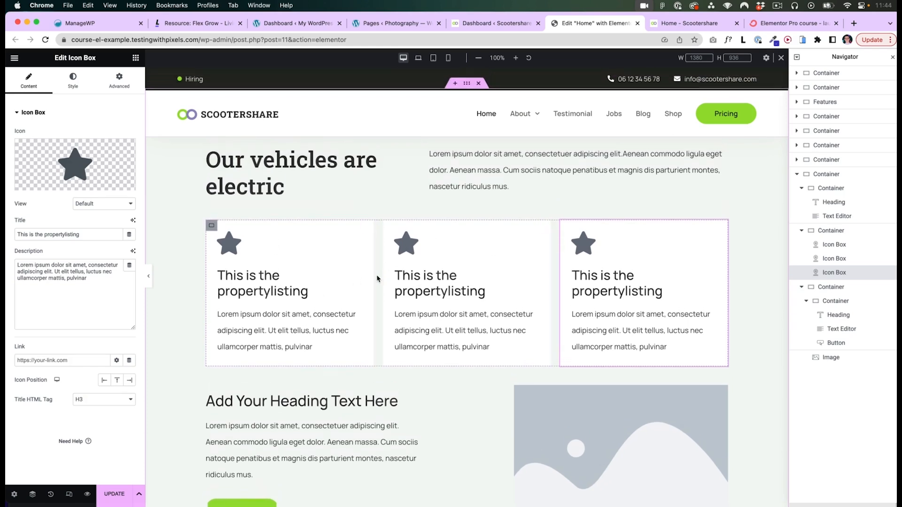
{"action": "scroll", "coordinate": [408, 291], "scroll_direction": "up", "scroll_amount": 1}
{"action": "scroll", "coordinate": [650, 278], "scroll_direction": "down", "scroll_amount": 1}
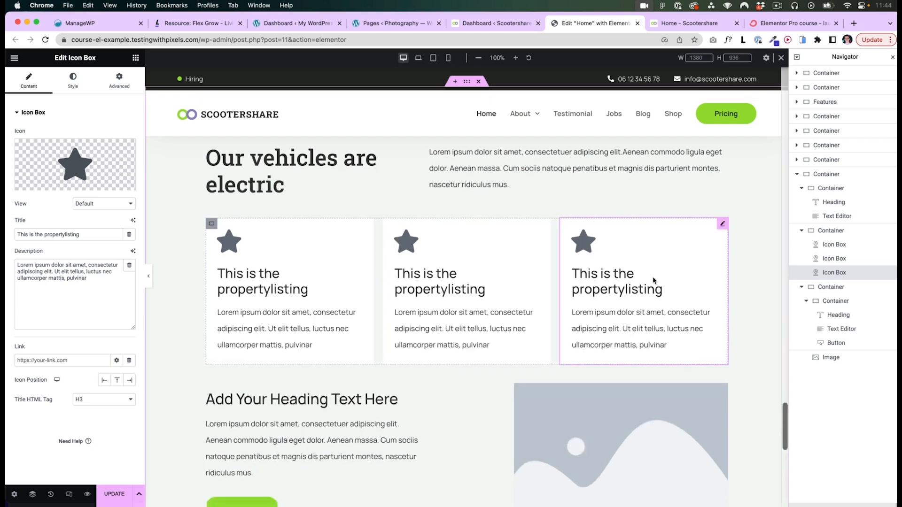
{"action": "scroll", "coordinate": [513, 315], "scroll_direction": "down", "scroll_amount": 1}
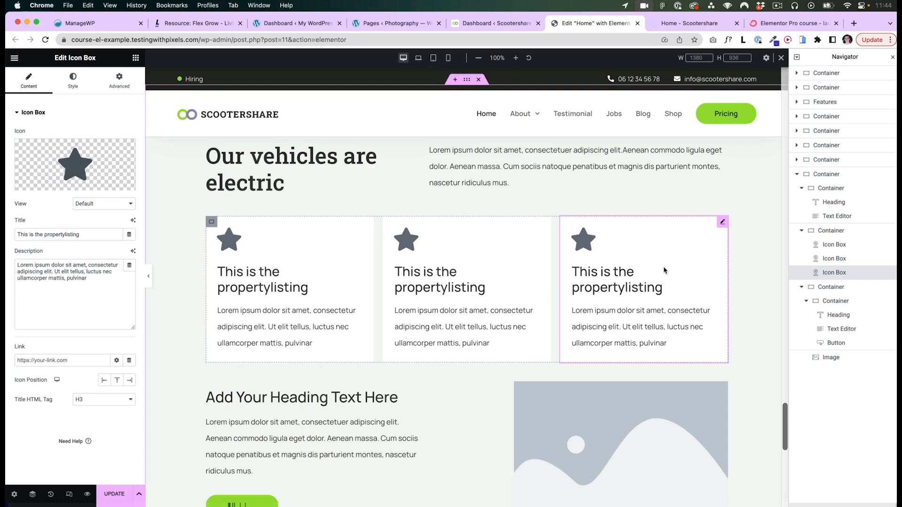
{"action": "scroll", "coordinate": [503, 252], "scroll_direction": "down", "scroll_amount": 1}
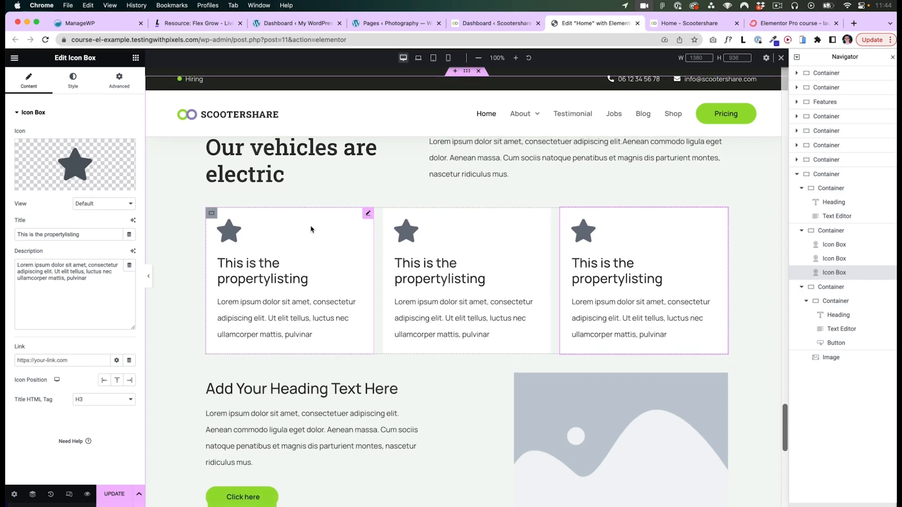
{"action": "left_click", "coordinate": [211, 214]}
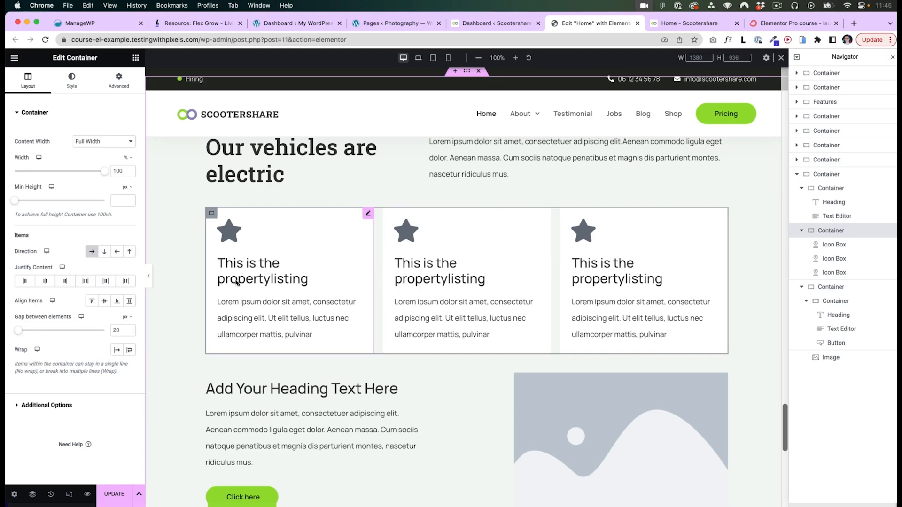
{"action": "left_click", "coordinate": [433, 58]}
{"action": "scroll", "coordinate": [429, 283], "scroll_direction": "down", "scroll_amount": 15}
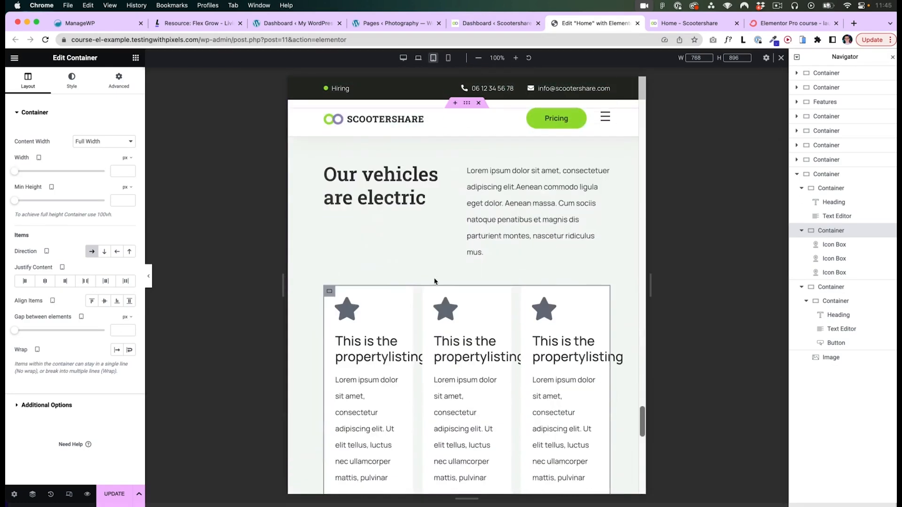
{"action": "scroll", "coordinate": [407, 323], "scroll_direction": "down", "scroll_amount": 3}
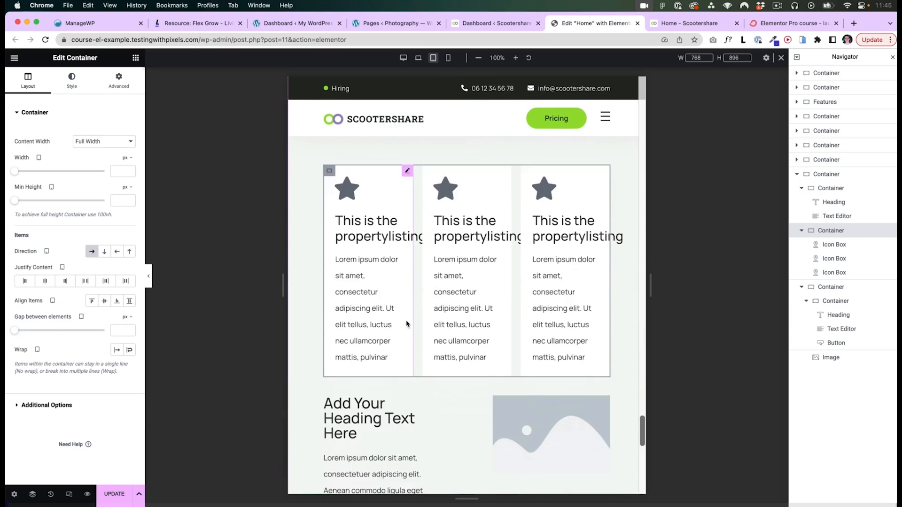
{"action": "scroll", "coordinate": [407, 324], "scroll_direction": "up", "scroll_amount": 1}
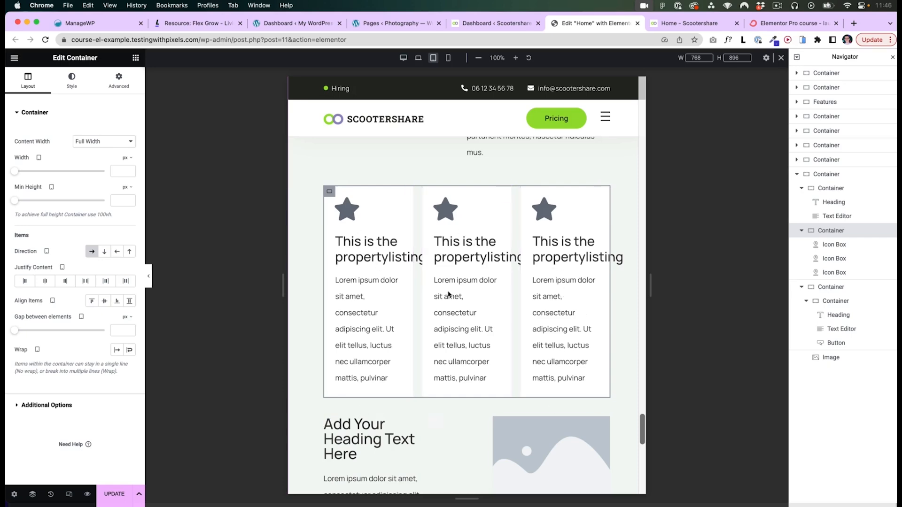
Duplicate the last icon box in the desktop layout and switch to the tablet portrait preview
{"action": "left_click", "coordinate": [403, 58]}
{"action": "left_click", "coordinate": [613, 302]}
{"action": "key", "text": "super+d"}
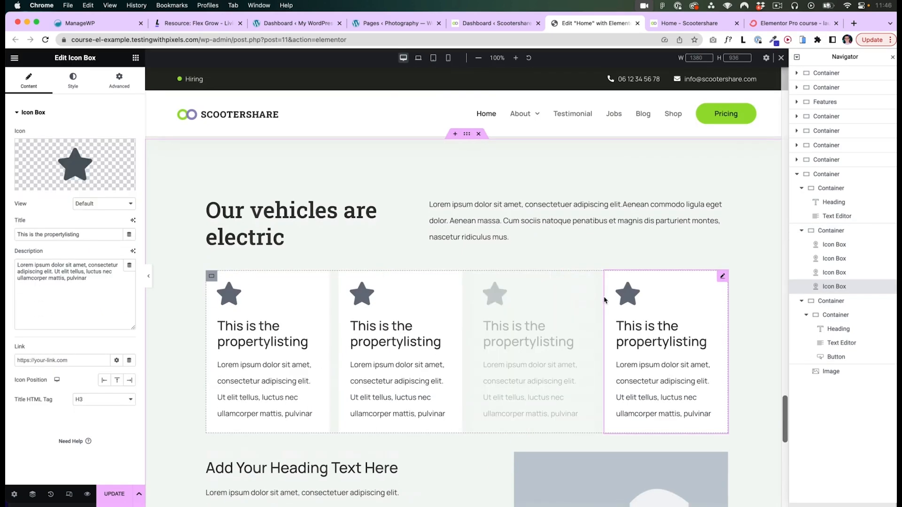
{"action": "left_click", "coordinate": [434, 60]}
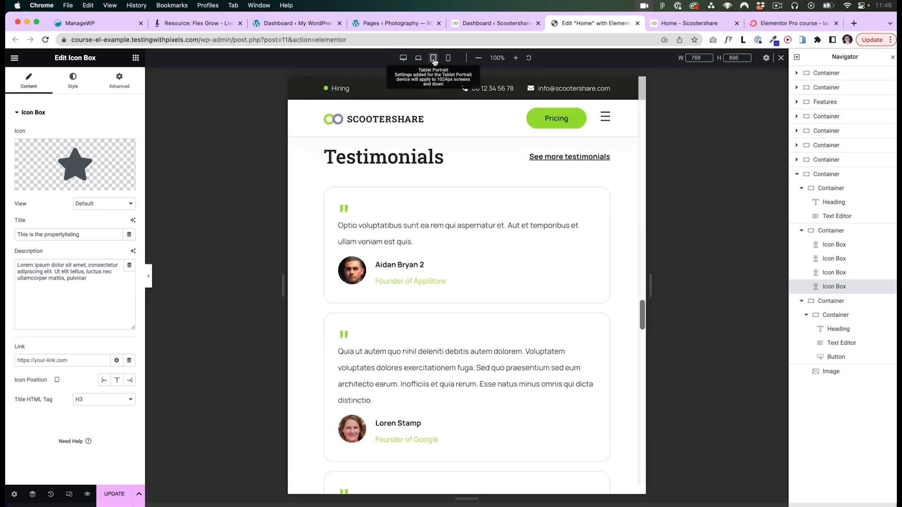
Check the six-card section in the Figma design, and delete the duplicated fourth icon box in Elementor
{"action": "key", "text": "super+Tab"}
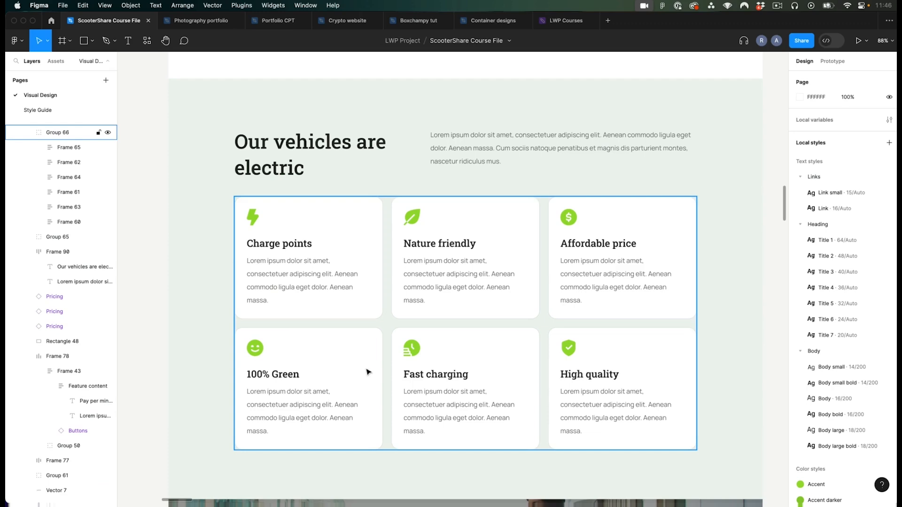
{"action": "key", "text": "super+Tab"}
{"action": "right_click", "coordinate": [631, 279]}
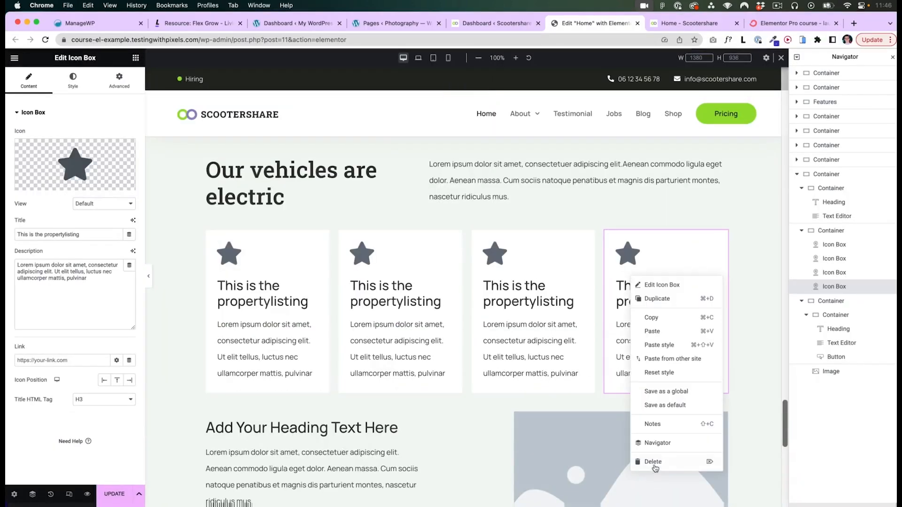
{"action": "left_click", "coordinate": [655, 462]}
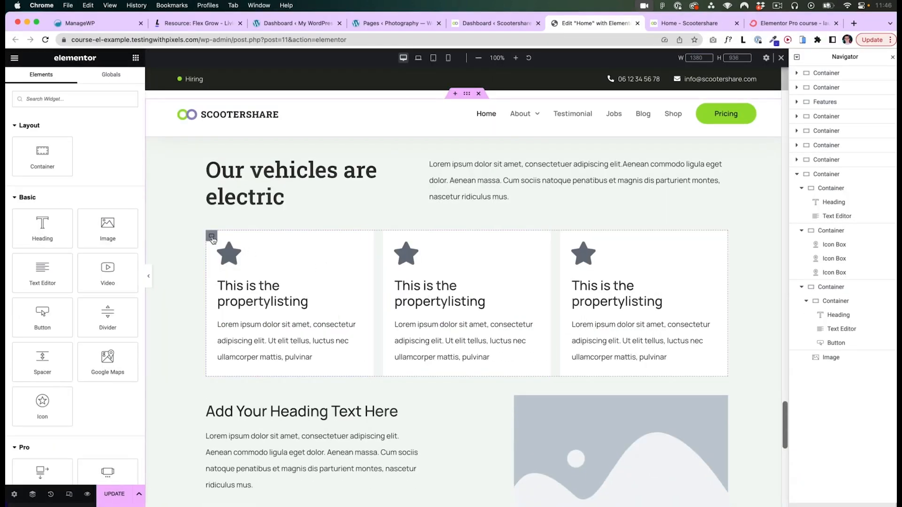
Duplicate the whole icon box container and inspect both rows in the tablet portrait preview
{"action": "left_click", "coordinate": [212, 237]}
{"action": "key", "text": "super+d"}
{"action": "scroll", "coordinate": [334, 329], "scroll_direction": "down", "scroll_amount": 2}
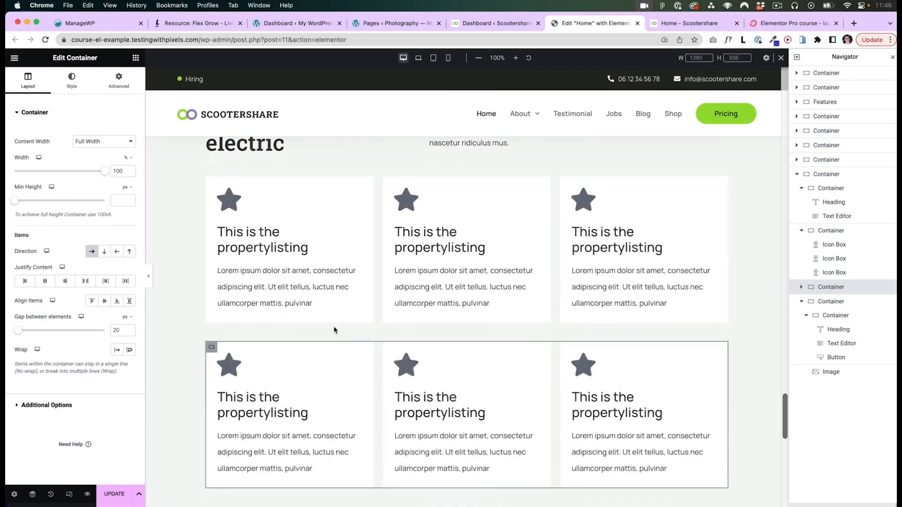
{"action": "left_click", "coordinate": [433, 57]}
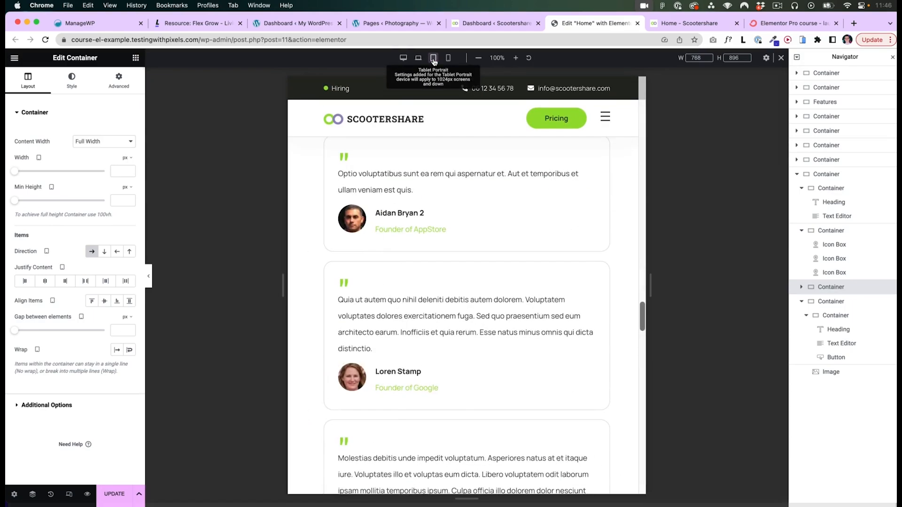
{"action": "scroll", "coordinate": [467, 367], "scroll_direction": "down", "scroll_amount": 8}
{"action": "scroll", "coordinate": [445, 342], "scroll_direction": "up", "scroll_amount": 3}
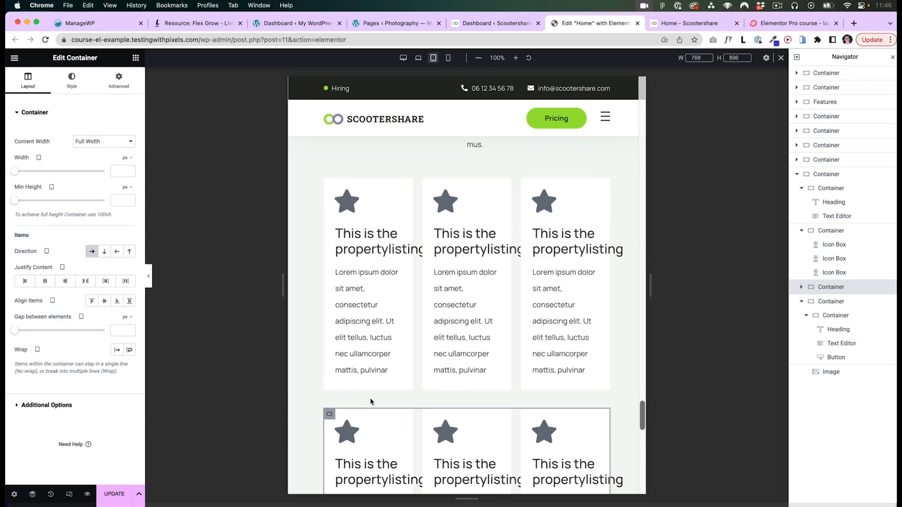
{"action": "scroll", "coordinate": [522, 320], "scroll_direction": "down", "scroll_amount": 2}
{"action": "scroll", "coordinate": [554, 336], "scroll_direction": "up", "scroll_amount": 2}
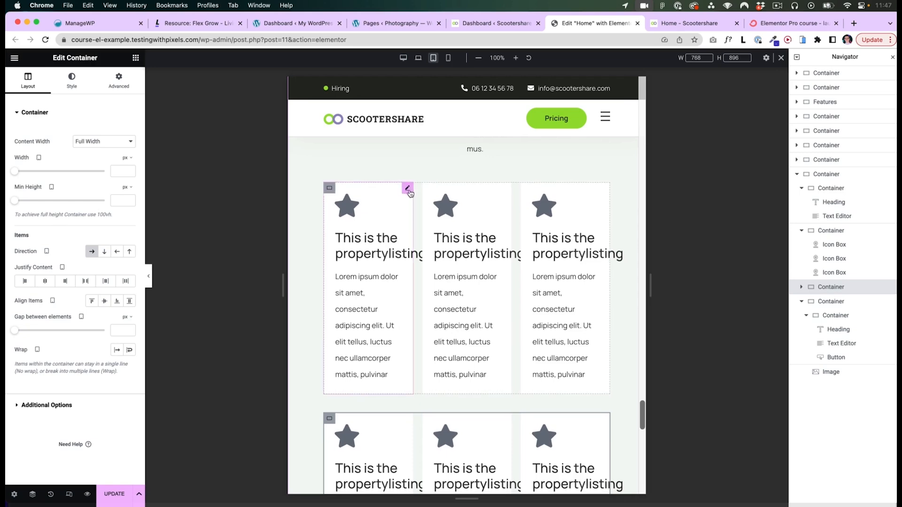
Try a two-column wrapped layout for the upper row's icon boxes on tablet and compare both rows
{"action": "left_click", "coordinate": [408, 189]}
{"action": "left_click", "coordinate": [101, 204]}
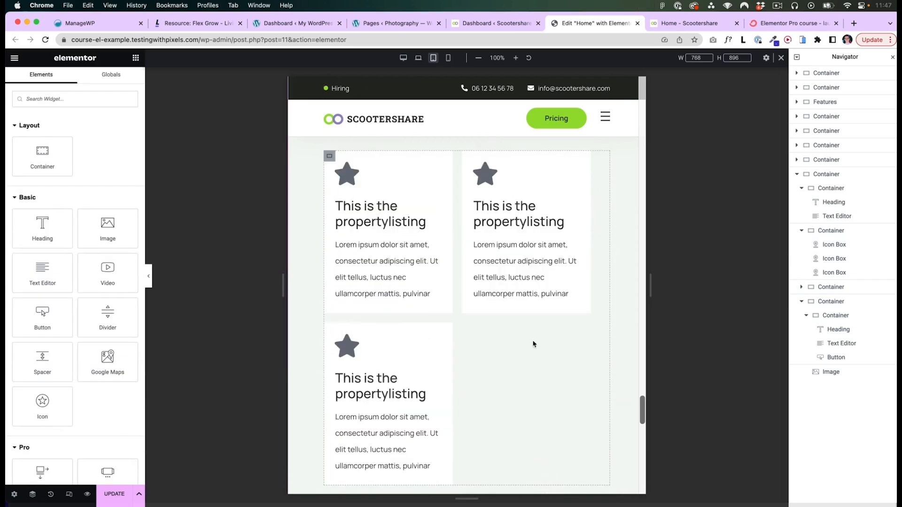
{"action": "scroll", "coordinate": [493, 374], "scroll_direction": "down", "scroll_amount": 7}
{"action": "scroll", "coordinate": [413, 345], "scroll_direction": "up", "scroll_amount": 6}
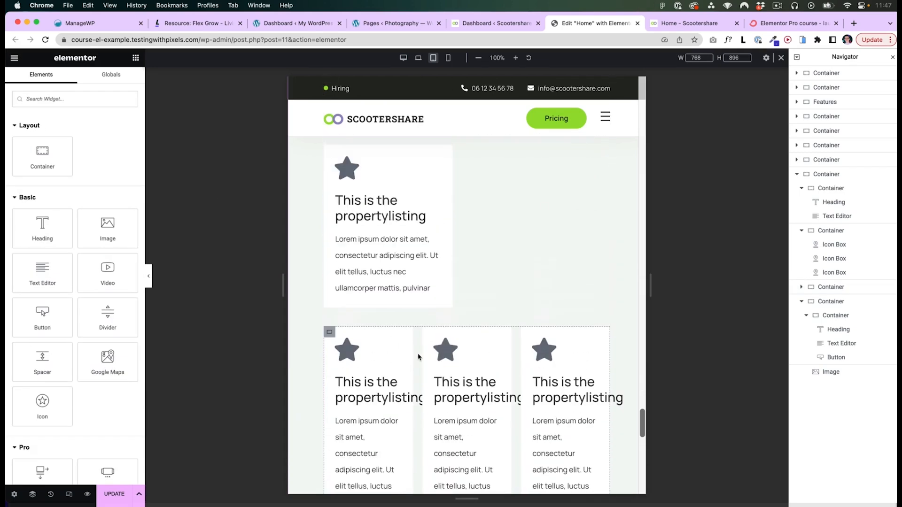
Enable wrapping for the desktop layout of the container holding the three icon boxes
{"action": "scroll", "coordinate": [488, 385], "scroll_direction": "up", "scroll_amount": 1}
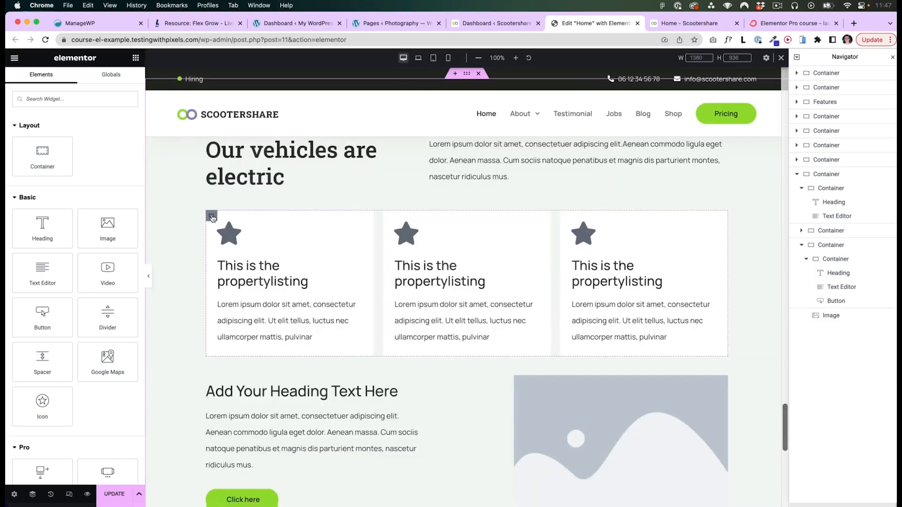
{"action": "left_click", "coordinate": [212, 217]}
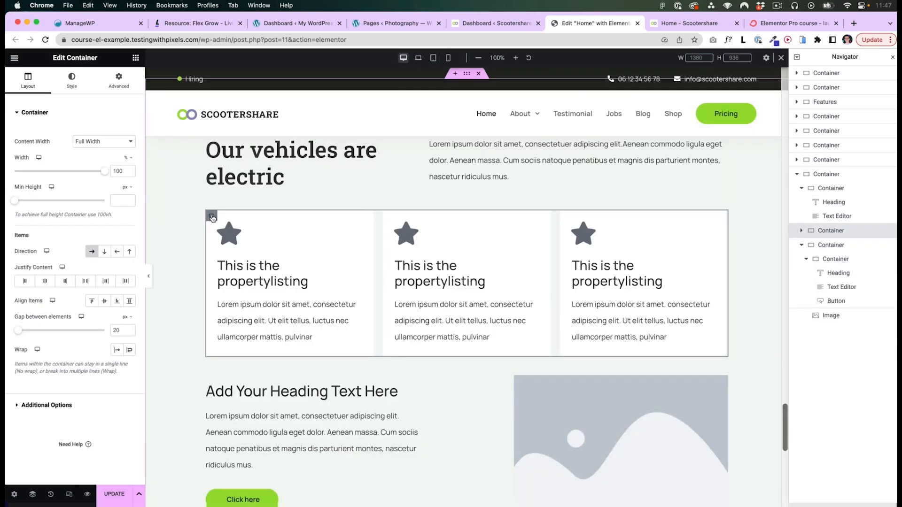
{"action": "left_click", "coordinate": [130, 352]}
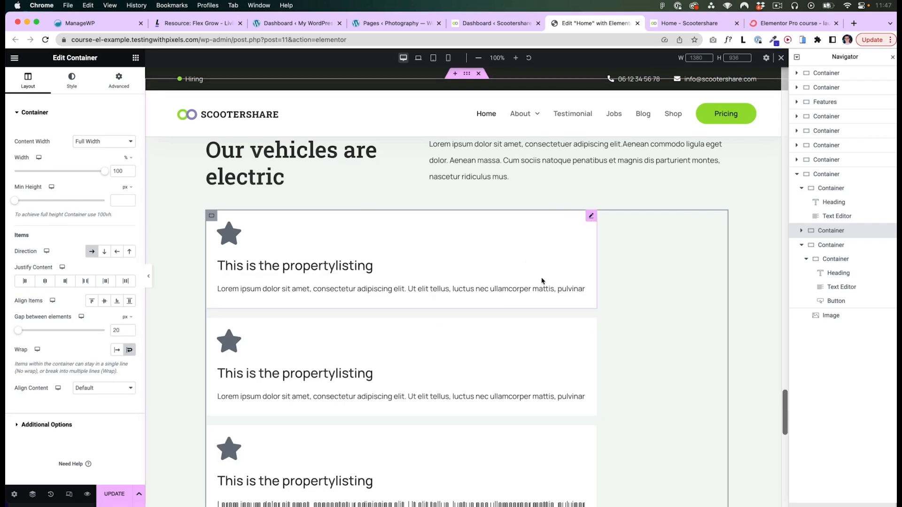
Remove the last word, "pulvinar", from the first icon box's description
{"action": "left_click", "coordinate": [588, 222]}
{"action": "double_click", "coordinate": [68, 279]}
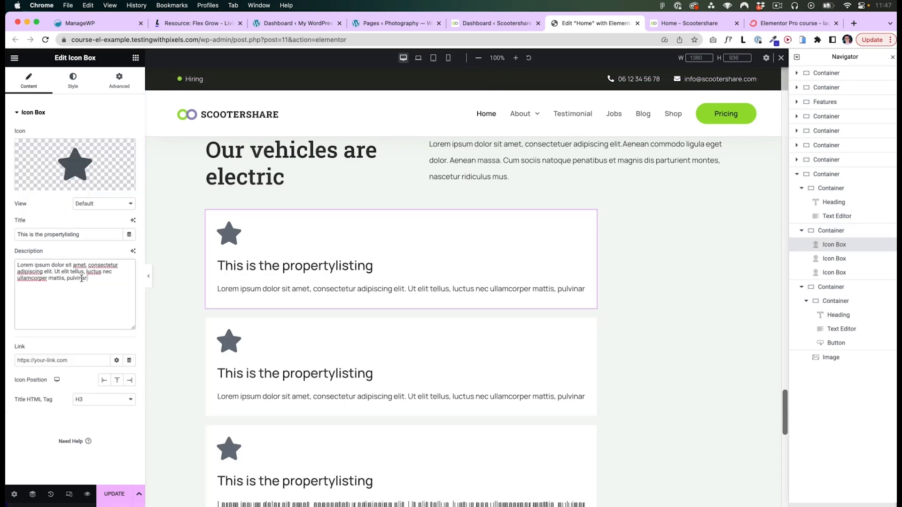
{"action": "key", "text": "BackSpace"}
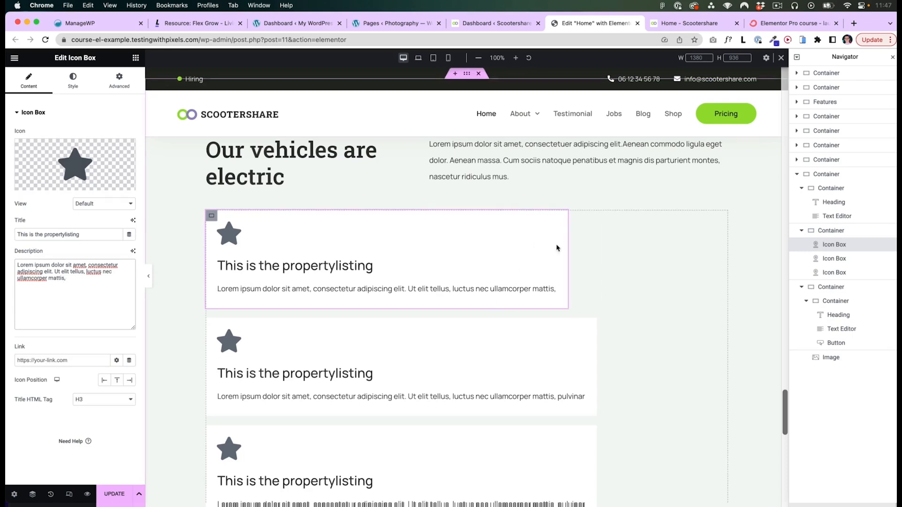
{"action": "scroll", "coordinate": [531, 272], "scroll_direction": "down", "scroll_amount": 1}
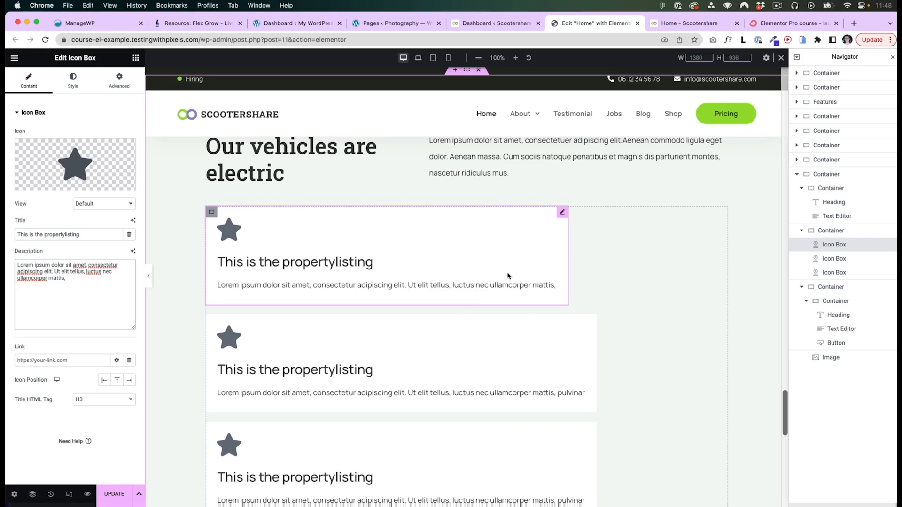
Review the column widths on the Flex Grow resource page and the six-card section in the Figma design
{"action": "left_click", "coordinate": [180, 27]}
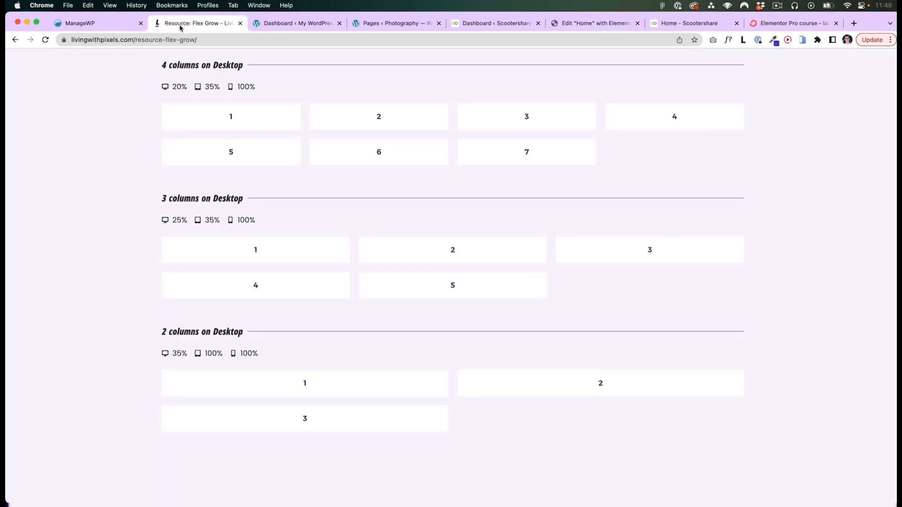
{"action": "scroll", "coordinate": [139, 275], "scroll_direction": "up", "scroll_amount": 5}
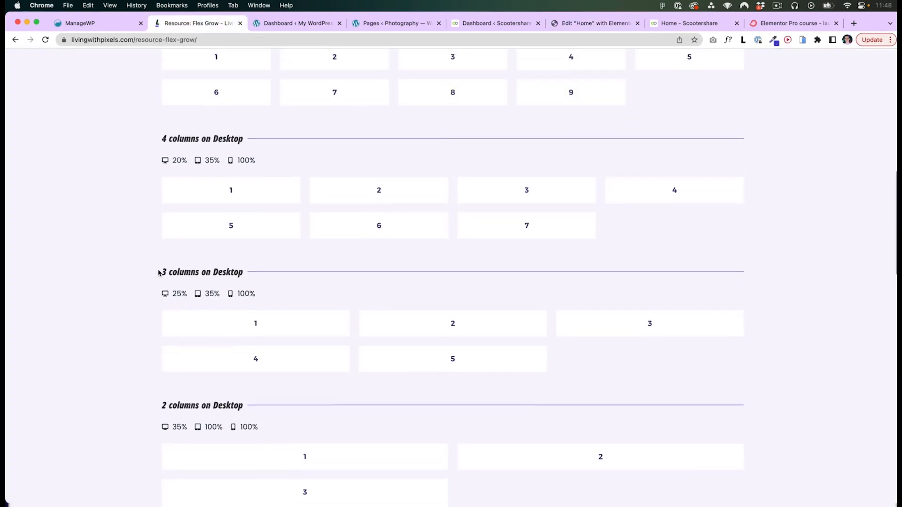
{"action": "scroll", "coordinate": [158, 274], "scroll_direction": "up", "scroll_amount": 5}
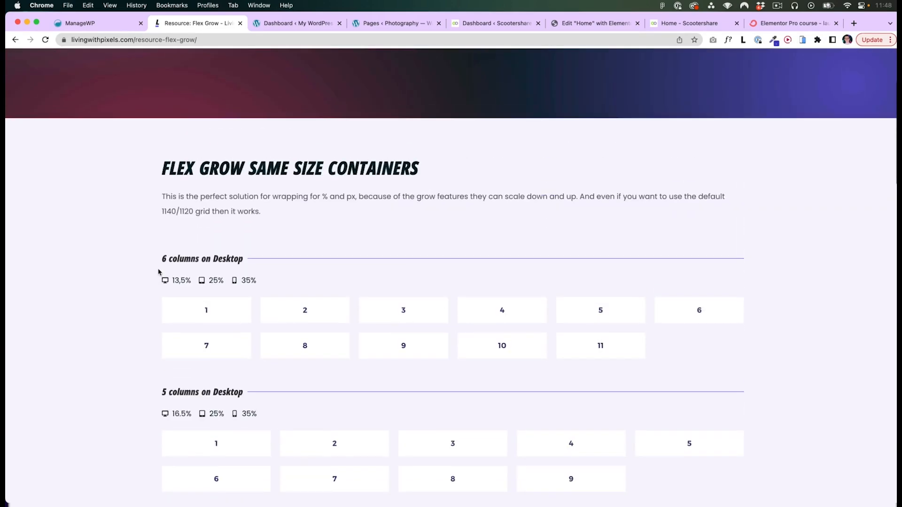
{"action": "scroll", "coordinate": [158, 270], "scroll_direction": "down", "scroll_amount": 9}
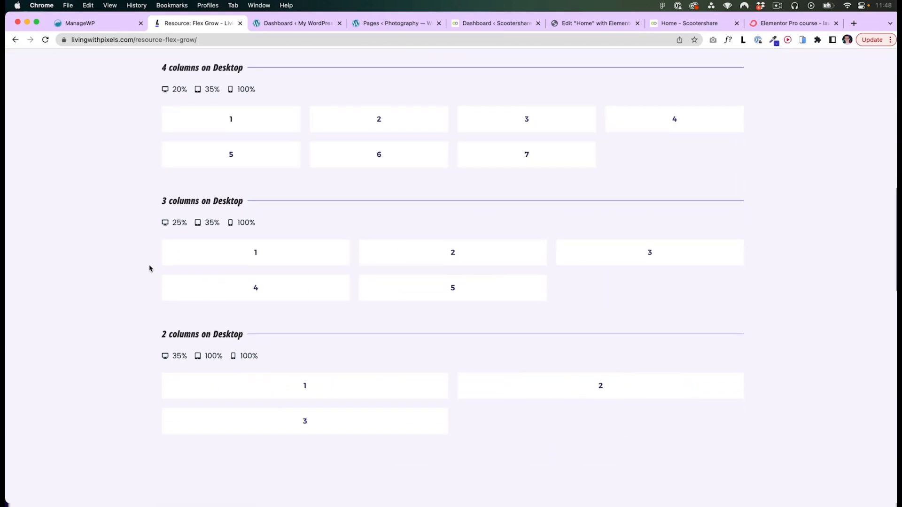
{"action": "scroll", "coordinate": [149, 269], "scroll_direction": "up", "scroll_amount": 1}
{"action": "key", "text": "super+Tab"}
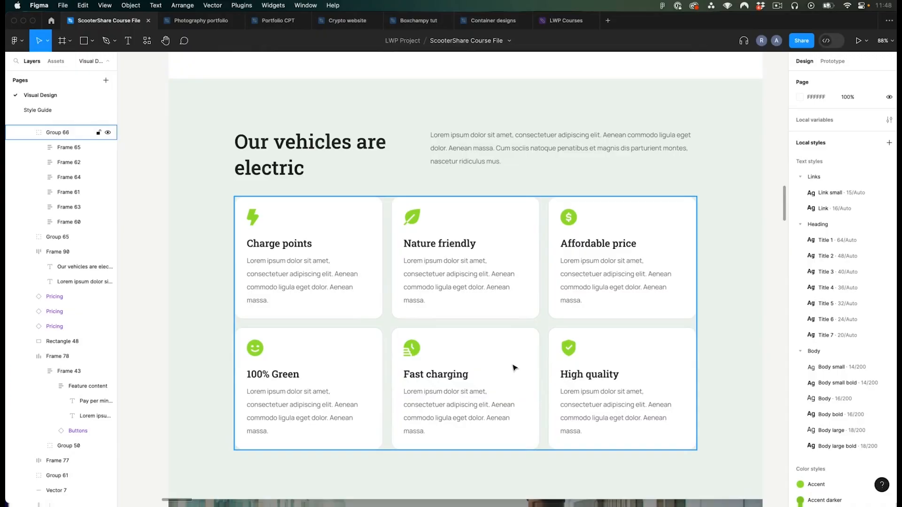
{"action": "key", "text": "super+Tab"}
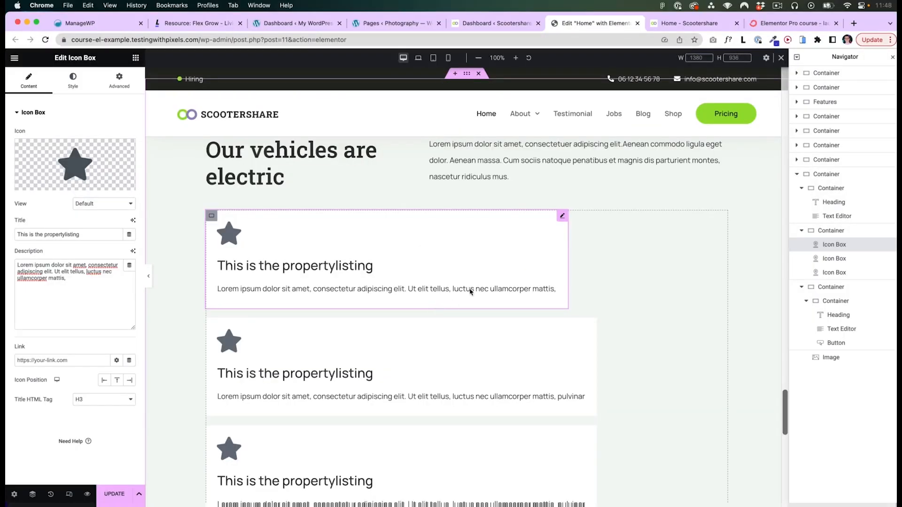
Calculate 100/3 in Spotlight to find the width for three equal columns
{"action": "key", "text": "super+space"}
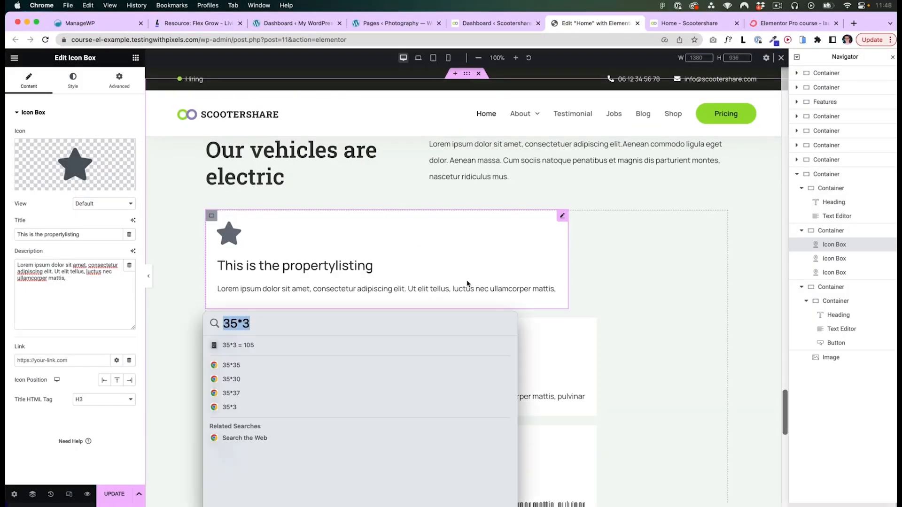
{"action": "type", "text": "100/3"}
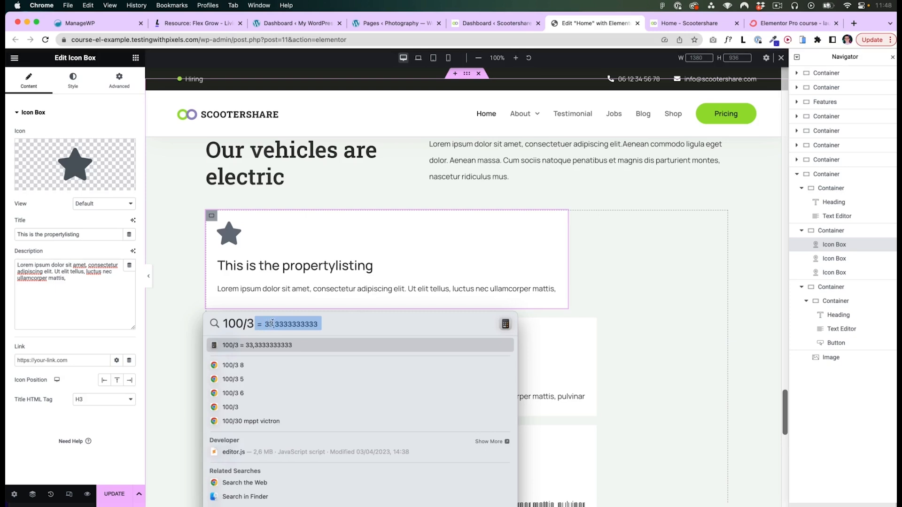
{"action": "key", "text": "Escape"}
Give the first icon box a custom width of 33,33%
{"action": "left_click", "coordinate": [132, 80]}
{"action": "left_click", "coordinate": [99, 207]}
{"action": "left_click", "coordinate": [100, 237]}
{"action": "type", "text": "33,33"}
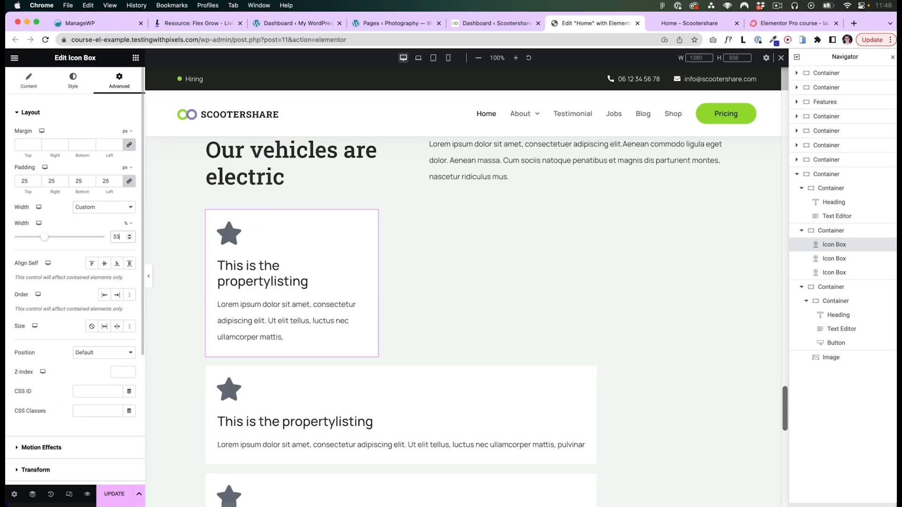
Copy the first icon box and paste its style onto the second and third icon boxes
{"action": "right_click", "coordinate": [328, 269]}
{"action": "left_click", "coordinate": [350, 307]}
{"action": "scroll", "coordinate": [324, 357], "scroll_direction": "down", "scroll_amount": 1}
{"action": "right_click", "coordinate": [323, 362]}
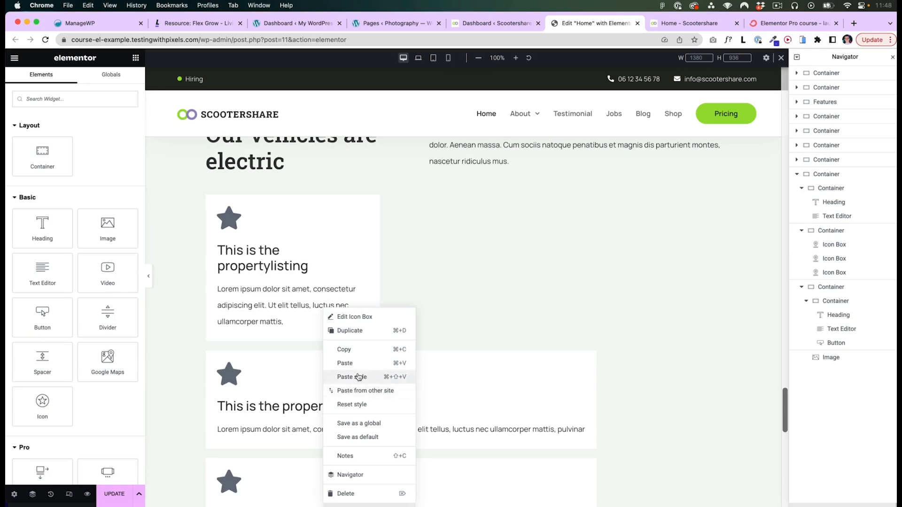
{"action": "left_click", "coordinate": [356, 376]}
{"action": "scroll", "coordinate": [357, 376], "scroll_direction": "down", "scroll_amount": 3}
{"action": "right_click", "coordinate": [354, 296]}
{"action": "left_click", "coordinate": [379, 363]}
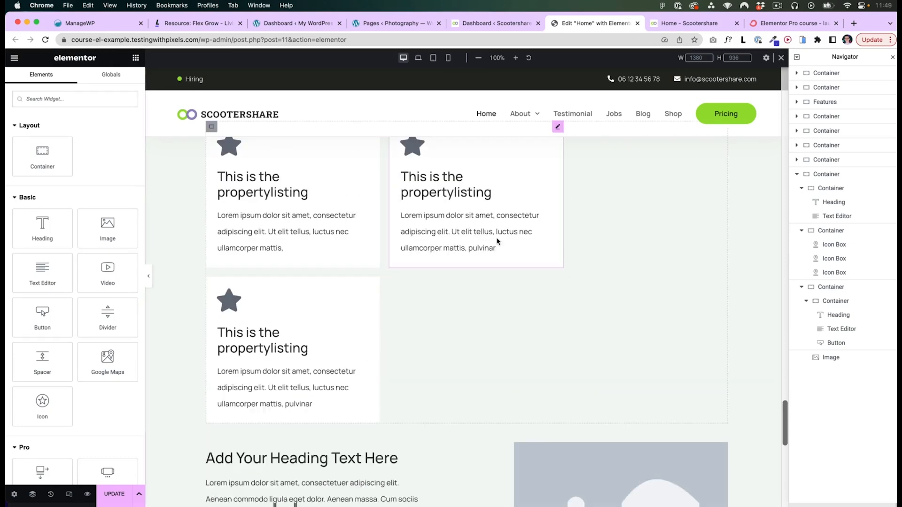
Examine how the three icon boxes wrap and recheck the 100/3 calculation in Spotlight
{"action": "scroll", "coordinate": [497, 240], "scroll_direction": "up", "scroll_amount": 1}
{"action": "scroll", "coordinate": [490, 225], "scroll_direction": "up", "scroll_amount": 3}
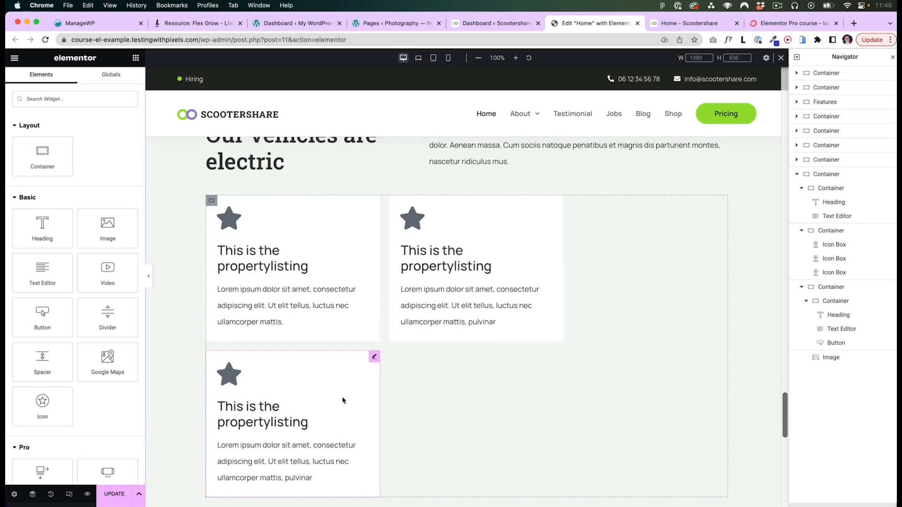
{"action": "scroll", "coordinate": [517, 282], "scroll_direction": "down", "scroll_amount": 1}
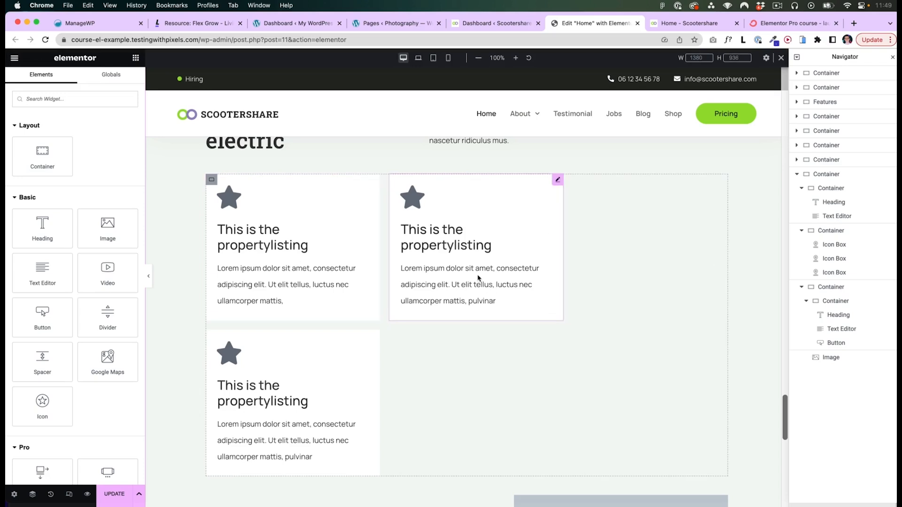
{"action": "scroll", "coordinate": [490, 326], "scroll_direction": "up", "scroll_amount": 1}
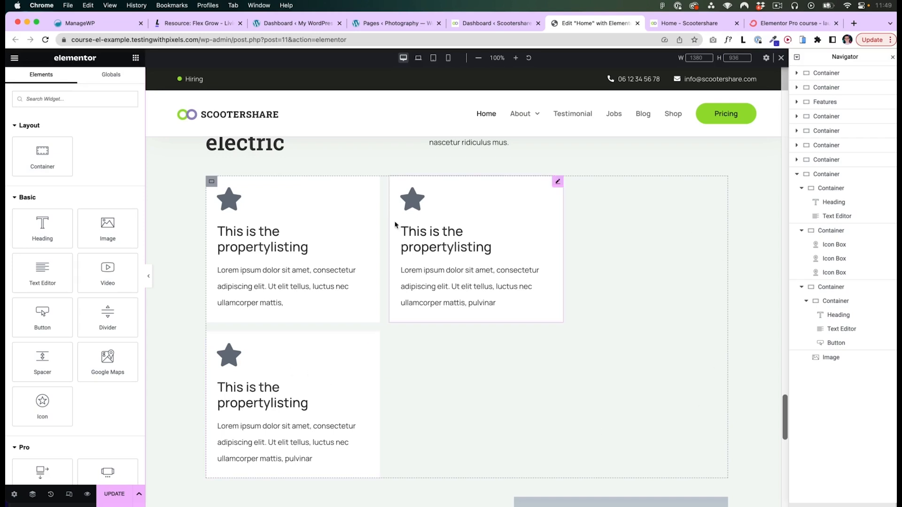
{"action": "key", "text": "super+space"}
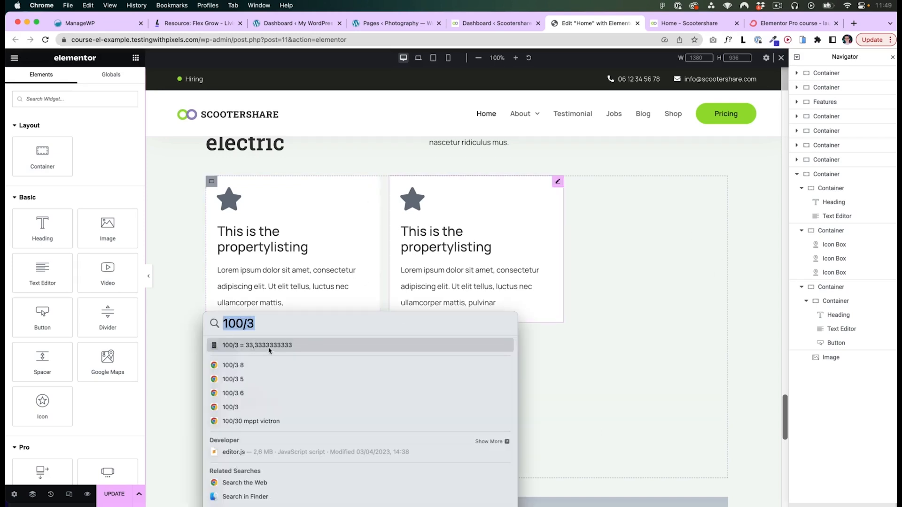
{"action": "key", "text": "Escape"}
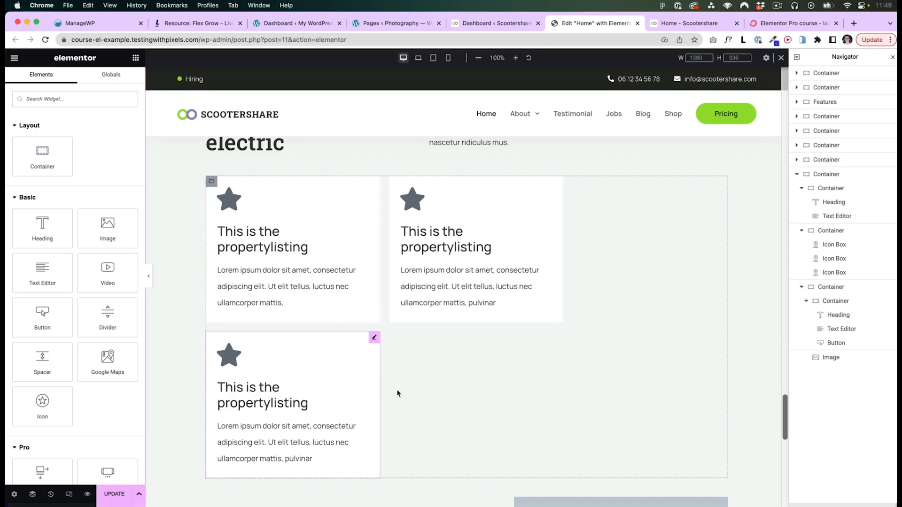
Set the first icon box's width to 30% and paste its style onto the second and third icon boxes
{"action": "left_click", "coordinate": [375, 183]}
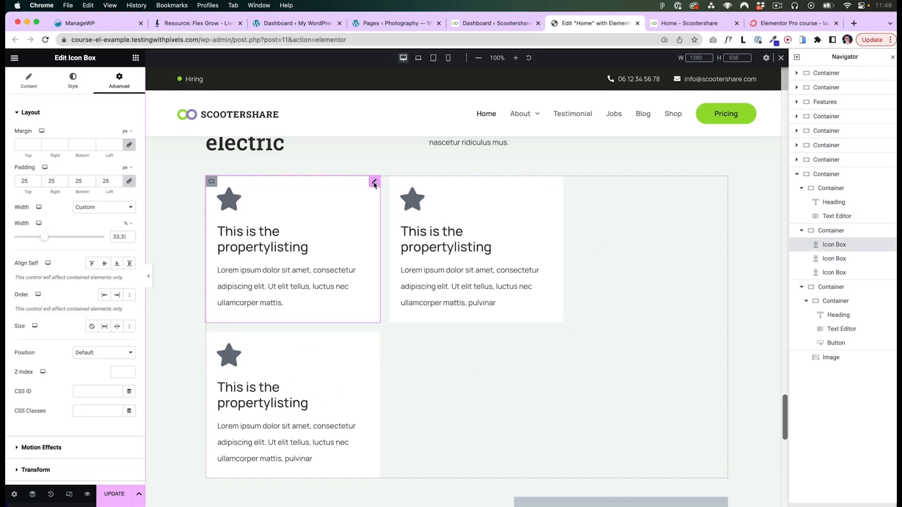
{"action": "double_click", "coordinate": [116, 237]}
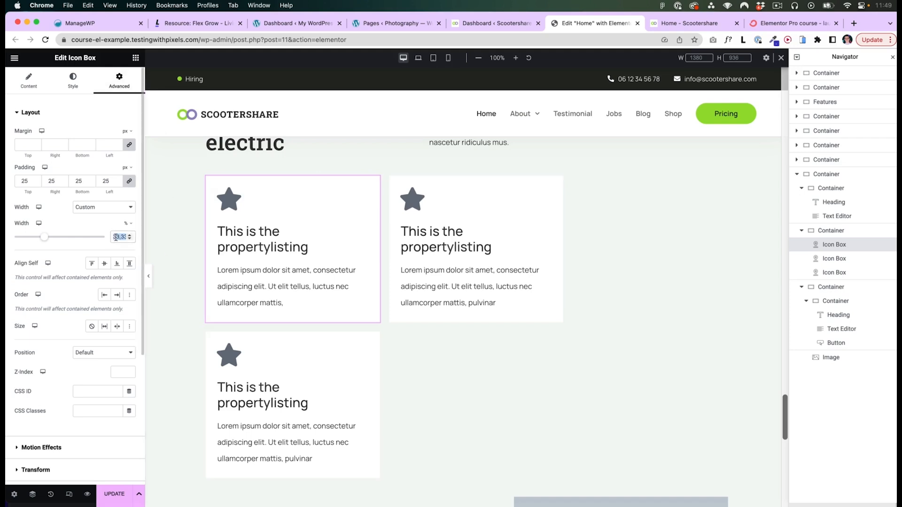
{"action": "type", "text": "30"}
{"action": "right_click", "coordinate": [282, 251]}
{"action": "left_click", "coordinate": [335, 284]}
{"action": "right_click", "coordinate": [457, 229]}
{"action": "left_click", "coordinate": [477, 298]}
{"action": "right_click", "coordinate": [558, 242]}
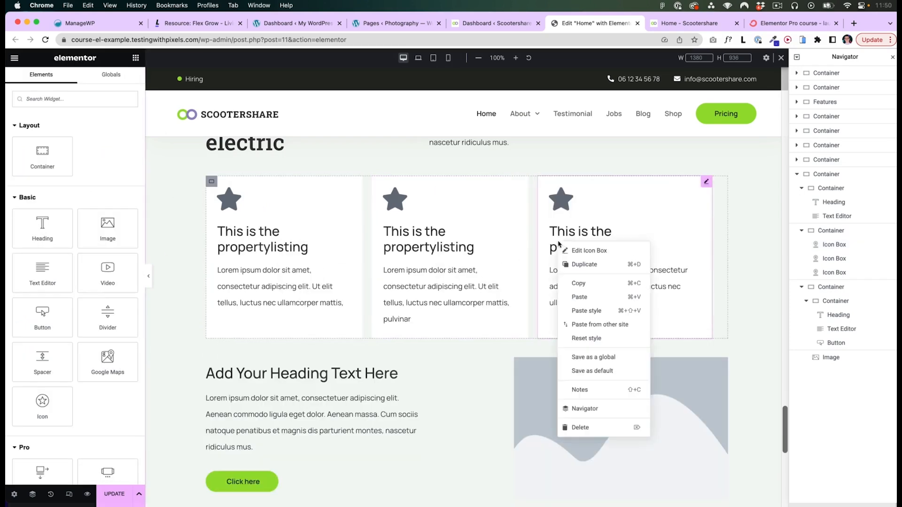
{"action": "left_click", "coordinate": [576, 313]}
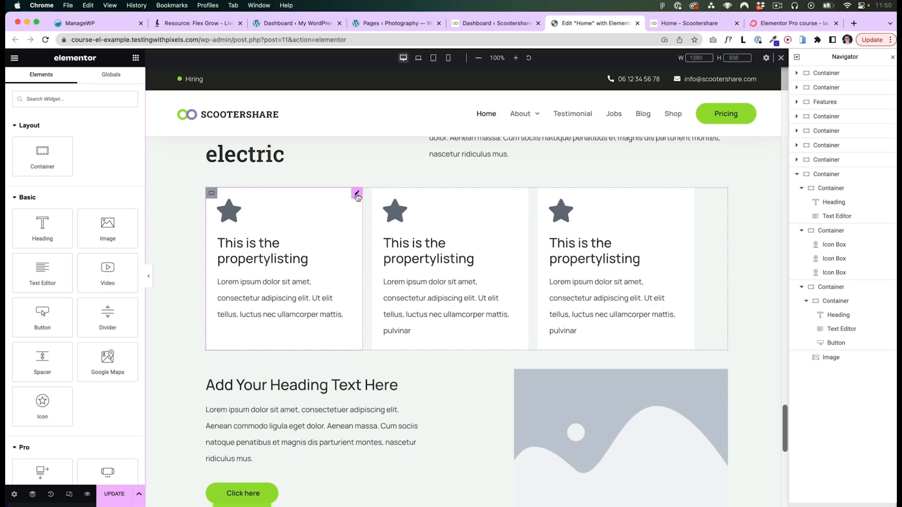
Set the first icon box's size to Grow and paste its updated style onto the other two icon boxes
{"action": "left_click", "coordinate": [357, 194]}
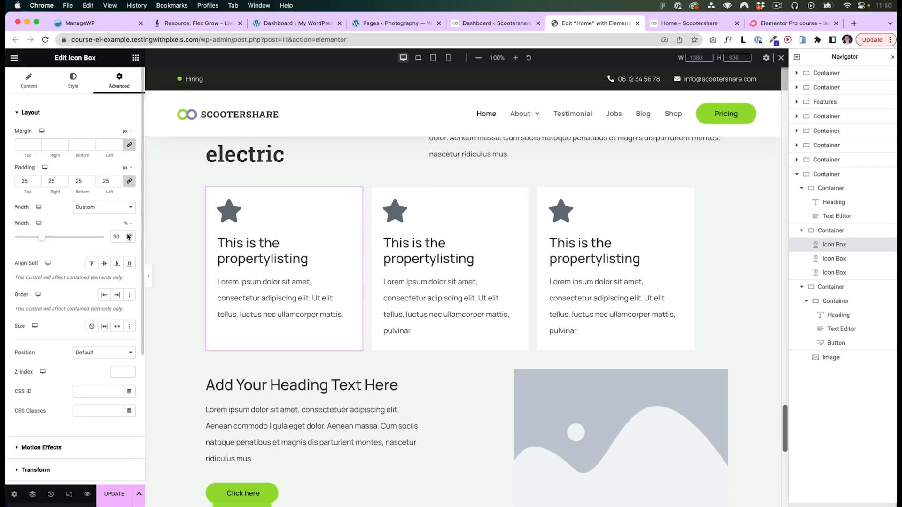
{"action": "left_click", "coordinate": [105, 327]}
{"action": "right_click", "coordinate": [339, 226]}
{"action": "left_click", "coordinate": [368, 268]}
{"action": "right_click", "coordinate": [490, 230]}
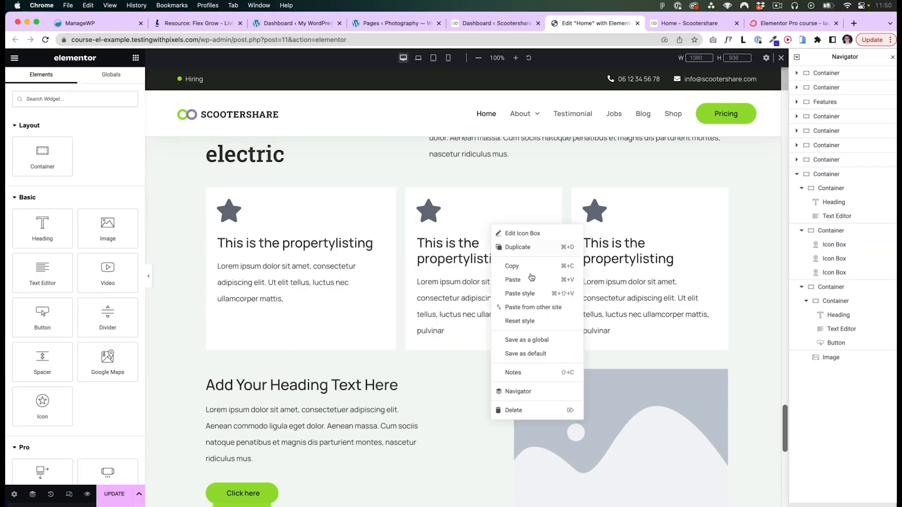
{"action": "left_click", "coordinate": [514, 296]}
{"action": "right_click", "coordinate": [607, 233]}
{"action": "left_click", "coordinate": [629, 299]}
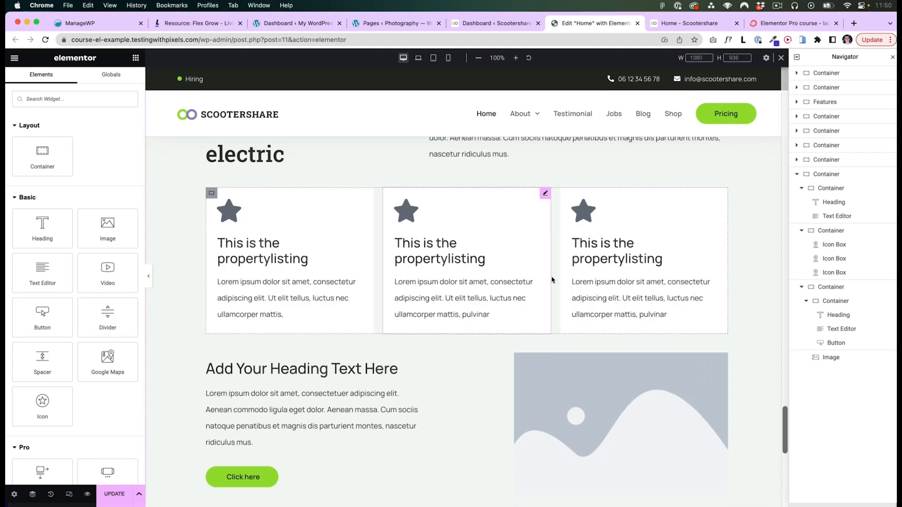
Duplicate the third icon box three times to fill a second row of the grid
{"action": "left_click", "coordinate": [711, 204]}
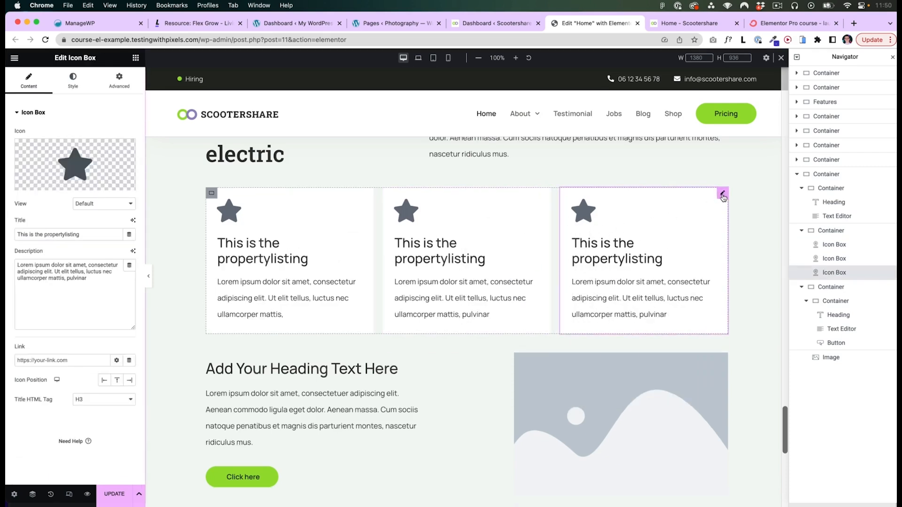
{"action": "key", "text": "super+d"}
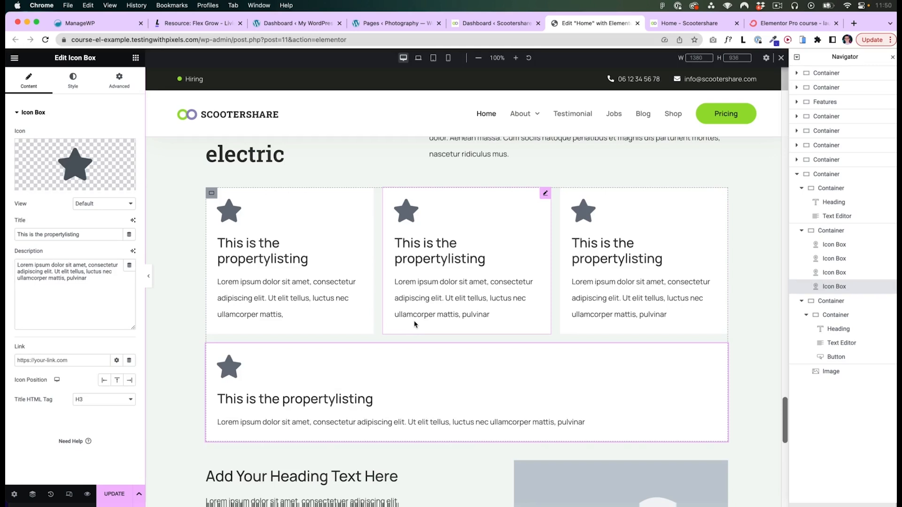
{"action": "scroll", "coordinate": [404, 367], "scroll_direction": "down", "scroll_amount": 1}
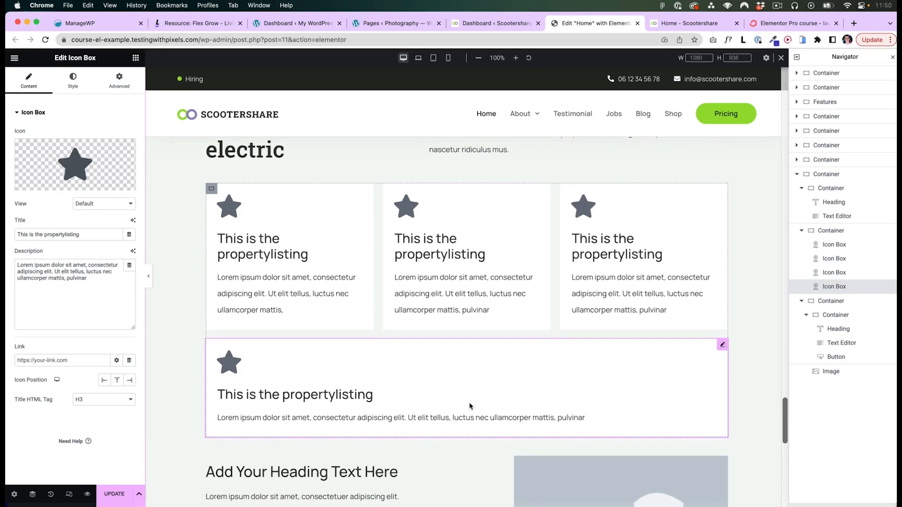
{"action": "key", "text": "super+d"}
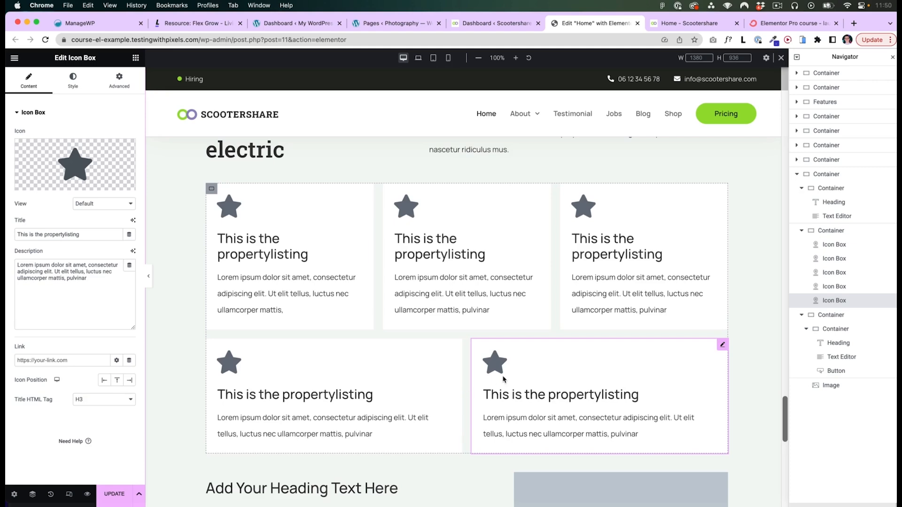
{"action": "key", "text": "super+d"}
{"action": "scroll", "coordinate": [457, 312], "scroll_direction": "down", "scroll_amount": 2}
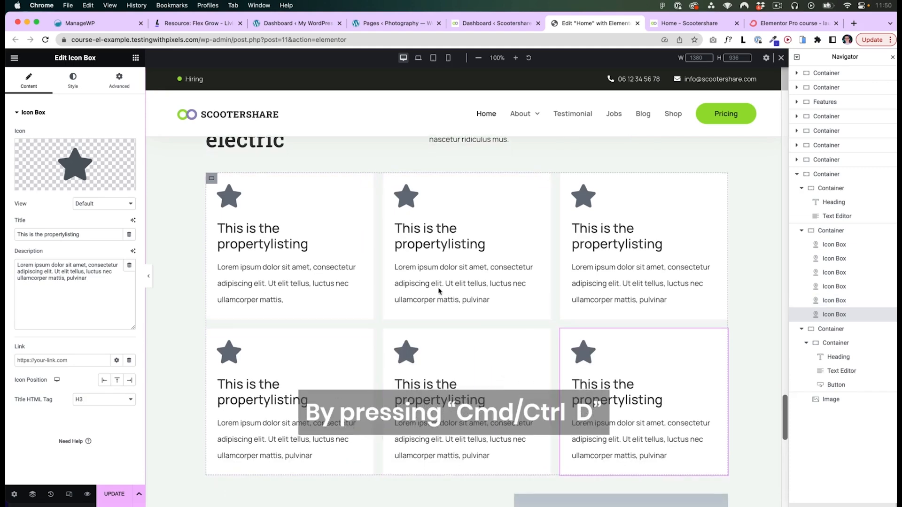
Inspect the first icon box's width and Grow setting in tablet view, and measure across the row of icon boxes
{"action": "left_click", "coordinate": [213, 180]}
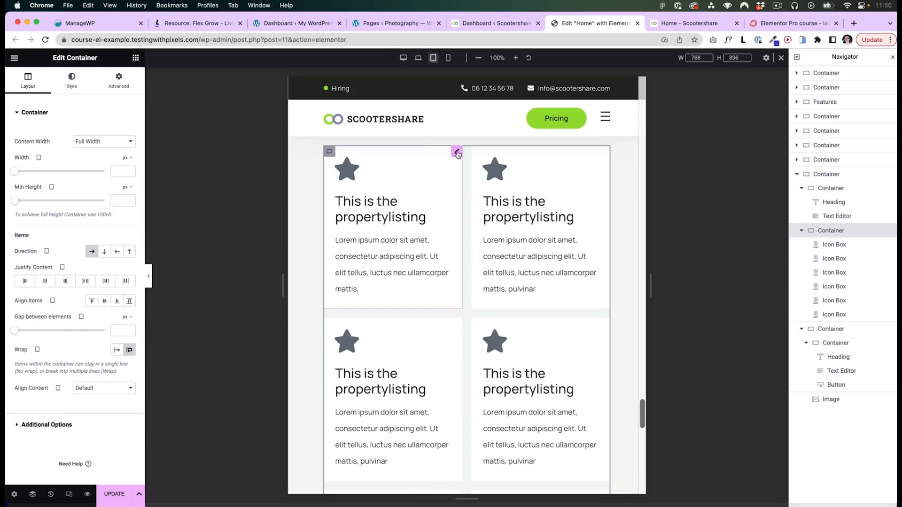
{"action": "left_click", "coordinate": [458, 153]}
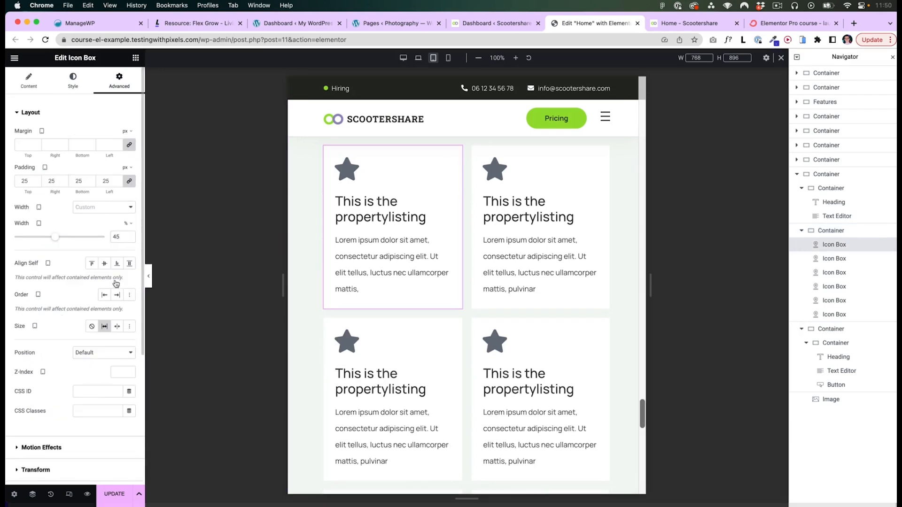
{"action": "left_click", "coordinate": [104, 328]}
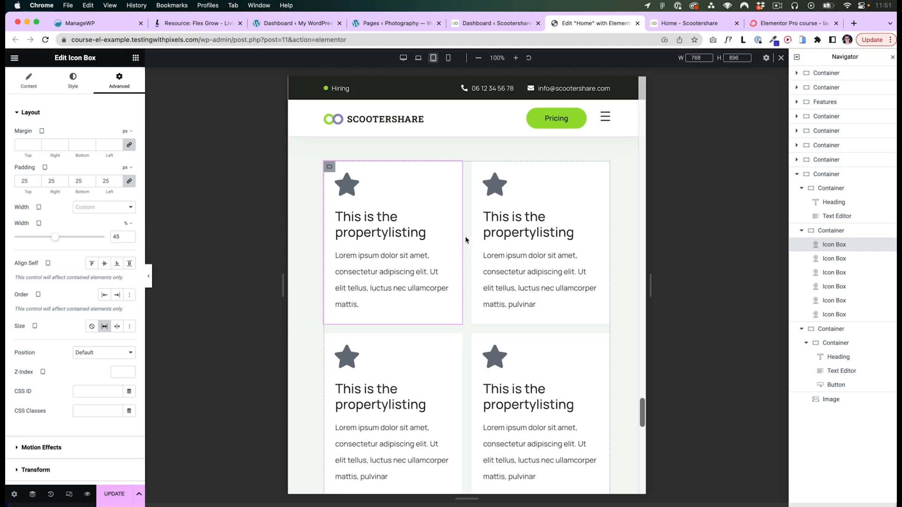
{"action": "key", "text": "super+shift+4"}
{"action": "left_click_drag", "start_coordinate": [324, 196], "coordinate": [610, 217]}
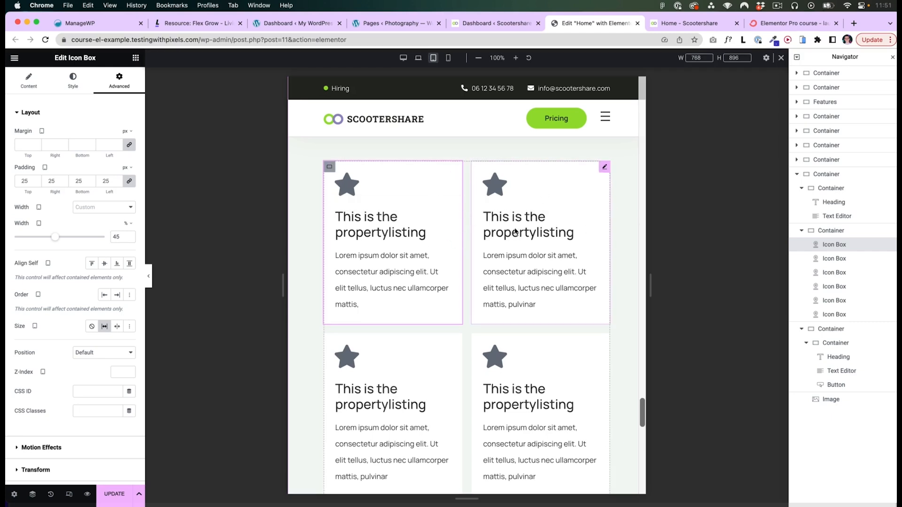
Try resizing the tablet preview and examine the layout of the icon box grid
{"action": "scroll", "coordinate": [470, 251], "scroll_direction": "up", "scroll_amount": 1}
{"action": "scroll", "coordinate": [470, 251], "scroll_direction": "down", "scroll_amount": 1}
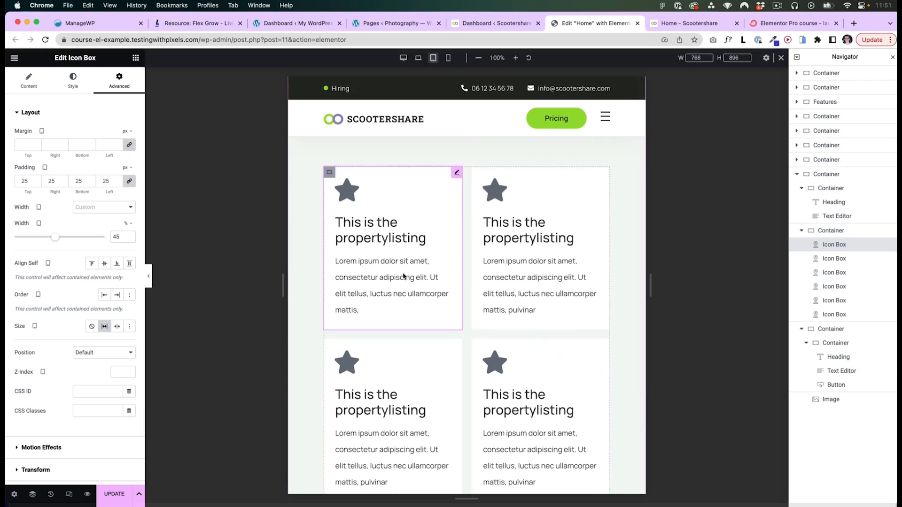
{"action": "left_click_drag", "start_coordinate": [651, 284], "coordinate": [600, 285]}
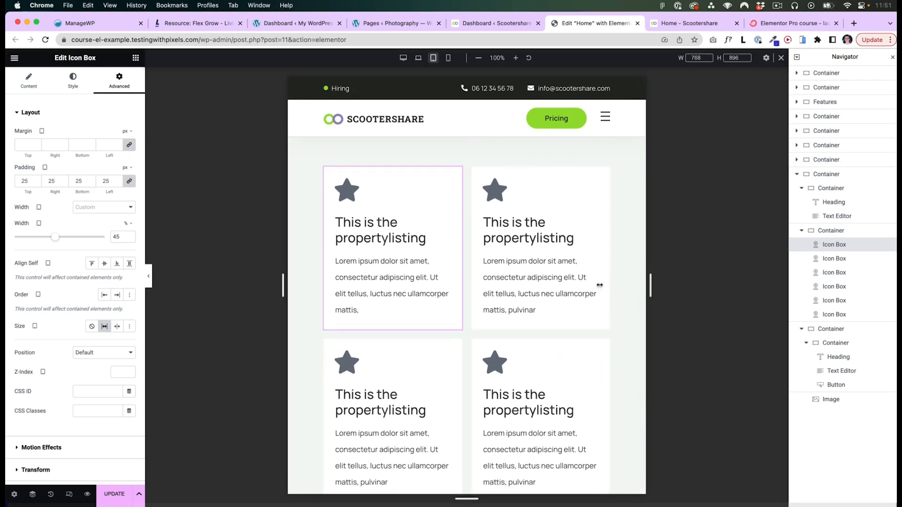
{"action": "left_click_drag", "start_coordinate": [697, 285], "coordinate": [579, 292]}
{"action": "scroll", "coordinate": [417, 276], "scroll_direction": "up", "scroll_amount": 1}
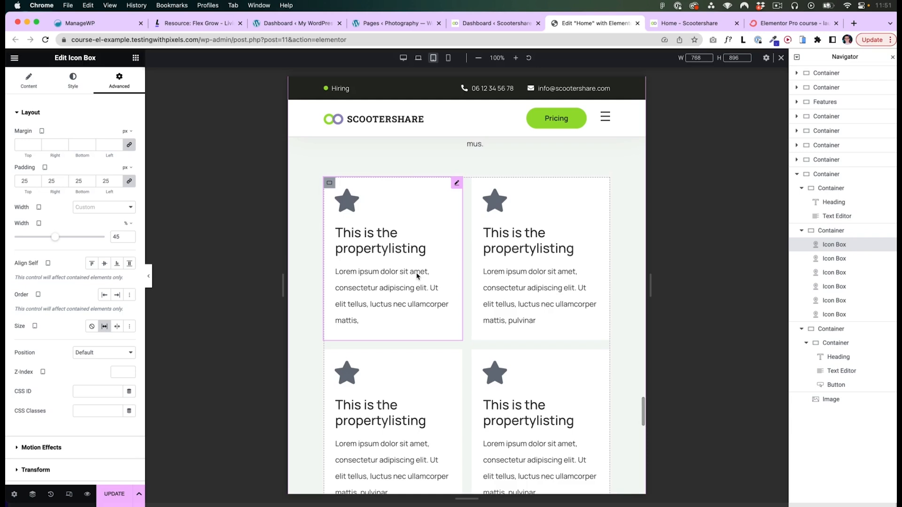
{"action": "scroll", "coordinate": [417, 277], "scroll_direction": "up", "scroll_amount": 1}
{"action": "scroll", "coordinate": [417, 276], "scroll_direction": "up", "scroll_amount": 1}
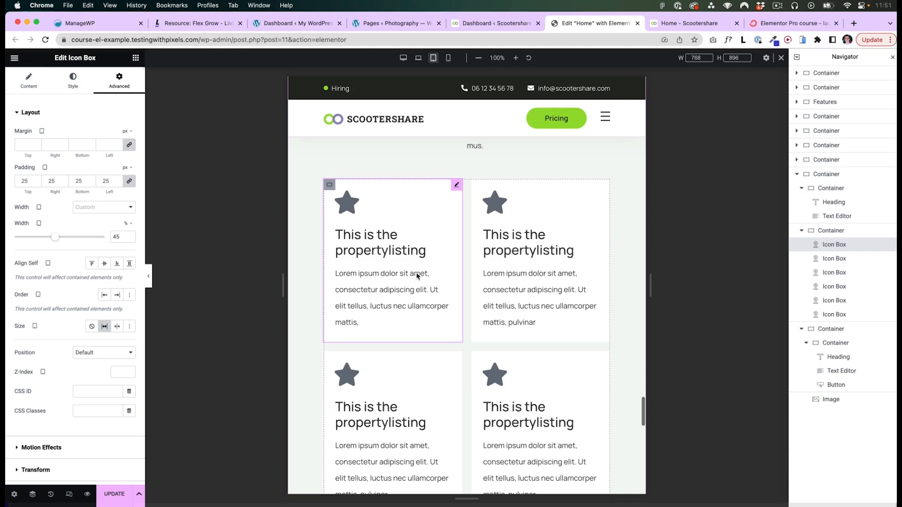
{"action": "scroll", "coordinate": [417, 276], "scroll_direction": "down", "scroll_amount": 1}
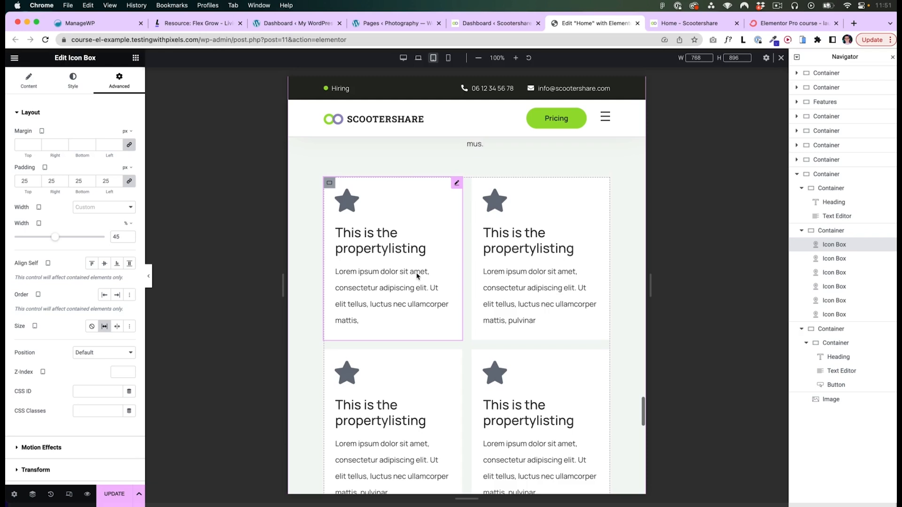
{"action": "scroll", "coordinate": [418, 237], "scroll_direction": "down", "scroll_amount": 2}
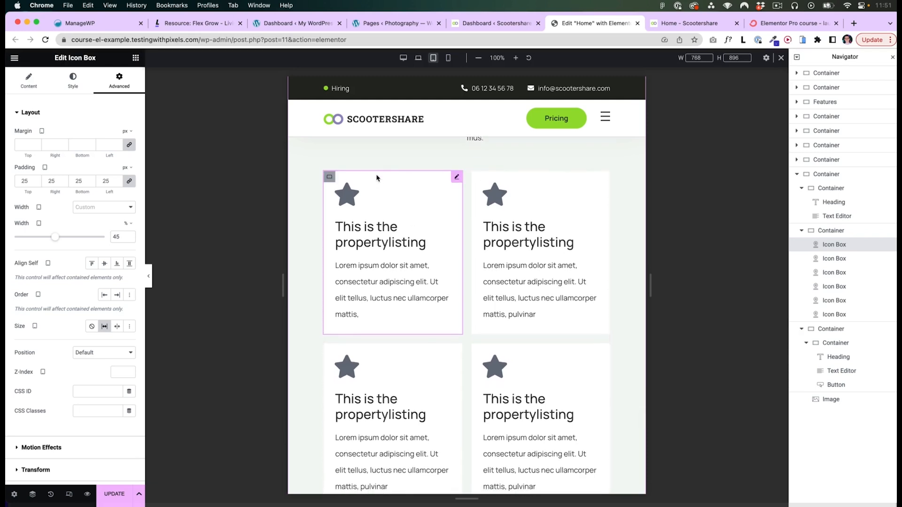
Consult the column widths on the Flex Grow resource page and review the six icon boxes in the editor's desktop view
{"action": "left_click", "coordinate": [188, 27]}
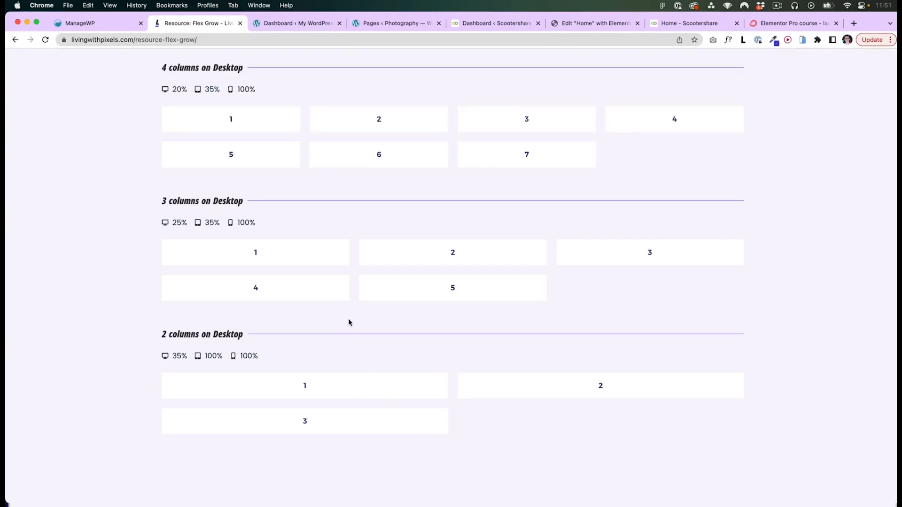
{"action": "left_click", "coordinate": [578, 24]}
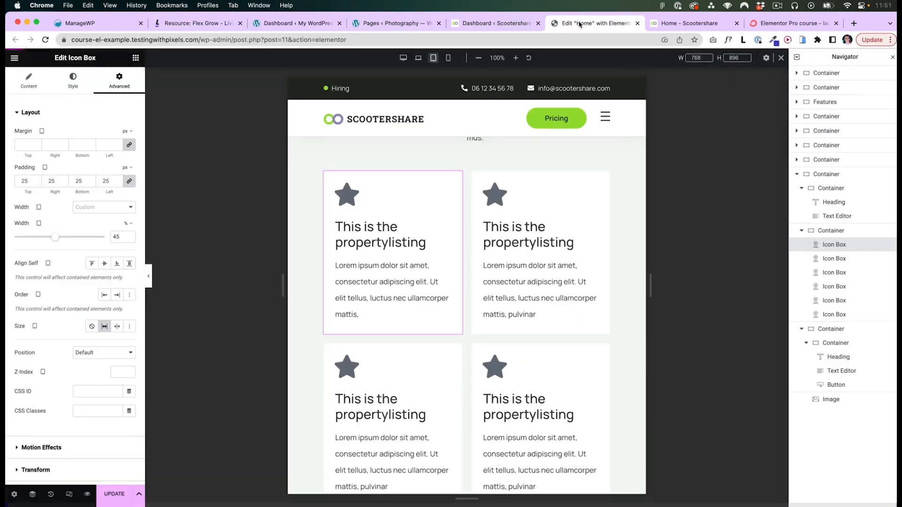
{"action": "left_click", "coordinate": [405, 57]}
{"action": "scroll", "coordinate": [407, 204], "scroll_direction": "up", "scroll_amount": 15}
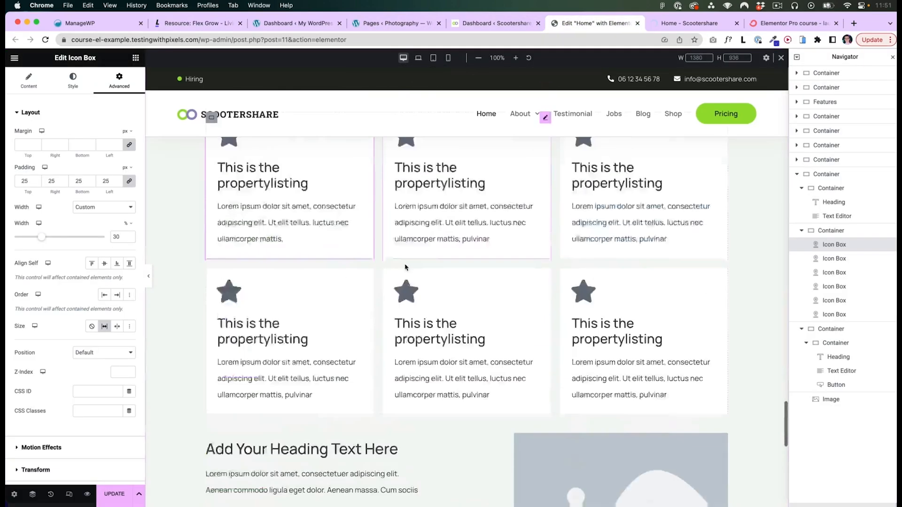
{"action": "scroll", "coordinate": [369, 279], "scroll_direction": "down", "scroll_amount": 1}
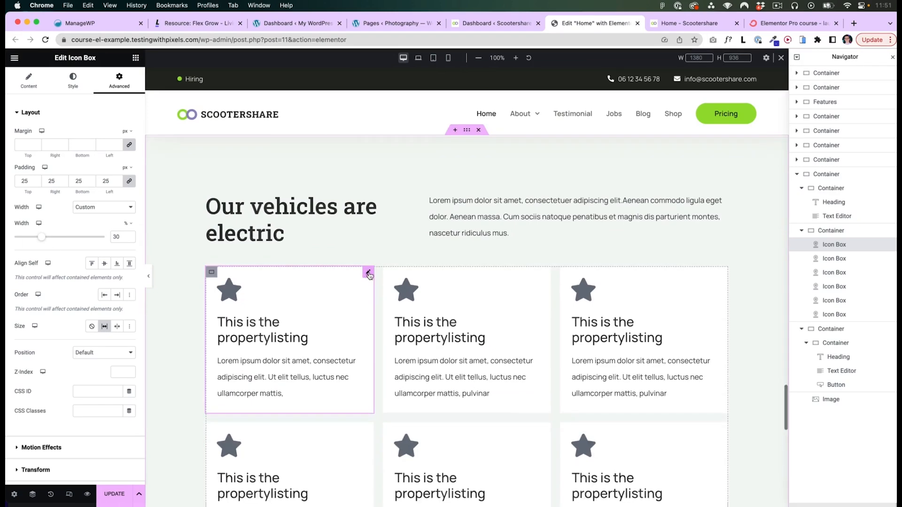
Check the three-column desktop width on the Flex Grow resource page and calculate 100/4
{"action": "left_click", "coordinate": [192, 23]}
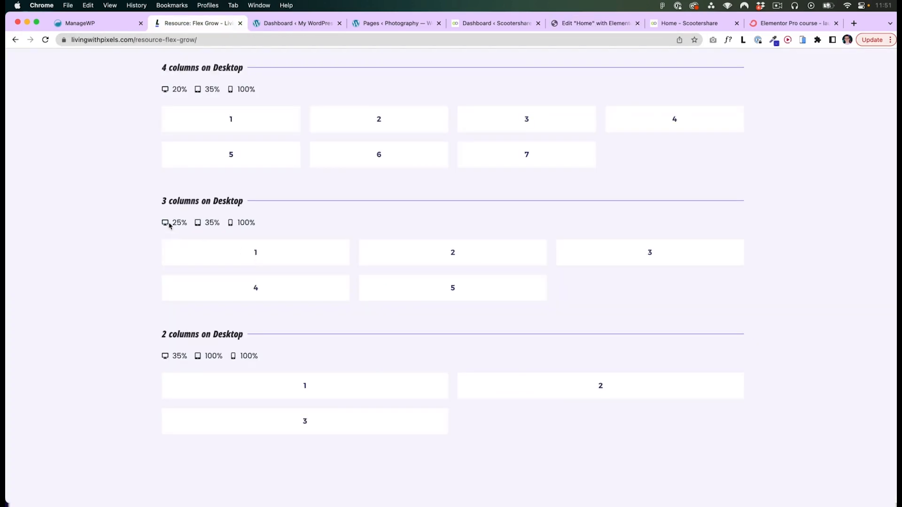
{"action": "left_click_drag", "start_coordinate": [173, 223], "coordinate": [185, 223]}
{"action": "left_click", "coordinate": [185, 223]}
{"action": "key", "text": "super+space"}
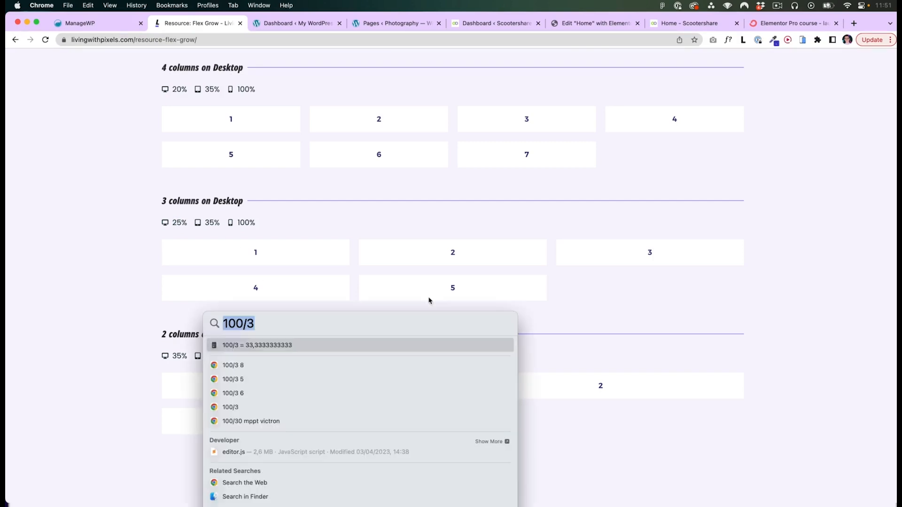
{"action": "type", "text": "100/4"}
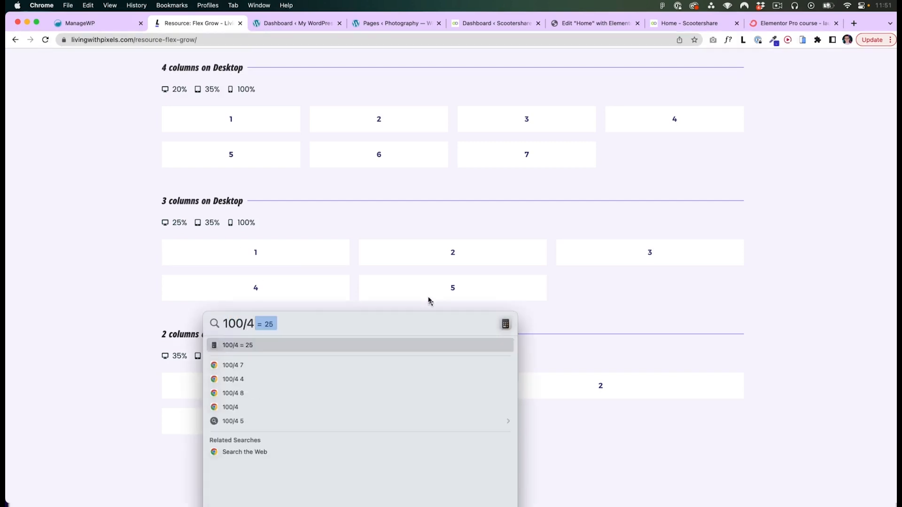
{"action": "key", "text": "Escape"}
Examine the four- and three-column examples on the Flex Grow page, including how they wrap when the browser window is narrowed
{"action": "scroll", "coordinate": [202, 216], "scroll_direction": "up", "scroll_amount": 2}
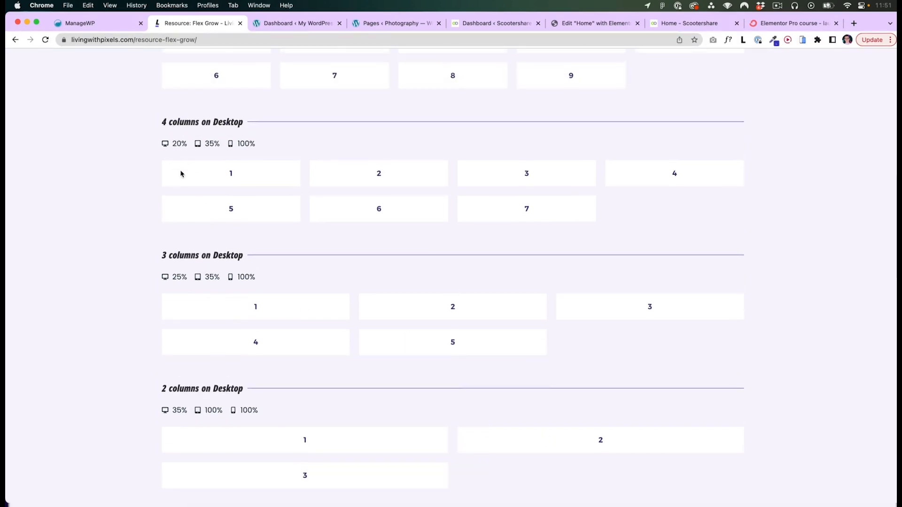
{"action": "left_click_drag", "start_coordinate": [468, 166], "coordinate": [635, 173]}
{"action": "left_click", "coordinate": [697, 172]}
{"action": "left_click_drag", "start_coordinate": [179, 312], "coordinate": [672, 312]}
{"action": "left_click", "coordinate": [678, 312]}
{"action": "scroll", "coordinate": [174, 281], "scroll_direction": "up", "scroll_amount": 1}
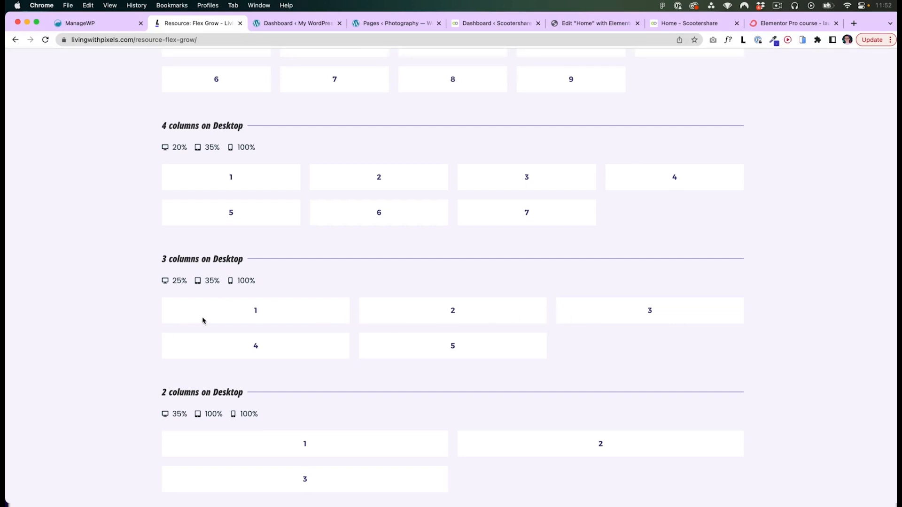
{"action": "left_click_drag", "start_coordinate": [237, 314], "coordinate": [678, 310]}
{"action": "left_click", "coordinate": [680, 314]}
{"action": "left_click_drag", "start_coordinate": [896, 298], "coordinate": [451, 289]}
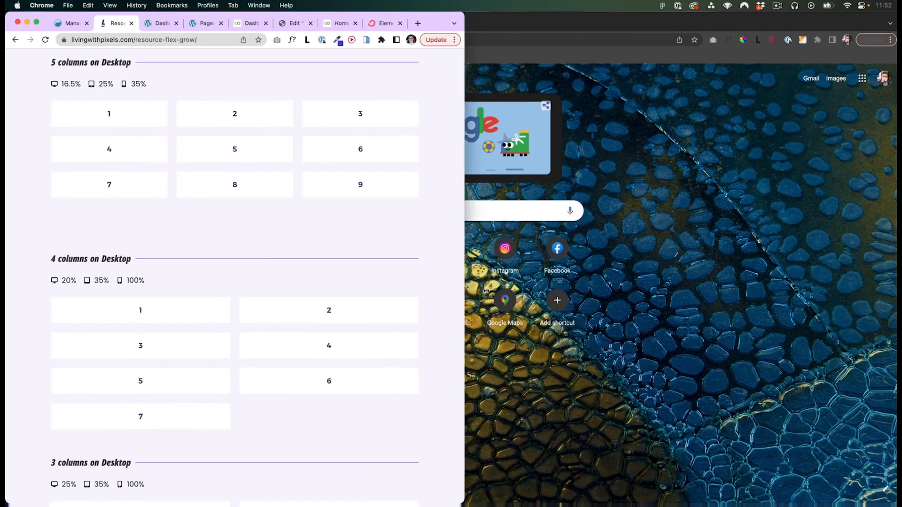
{"action": "double_click", "coordinate": [452, 289]}
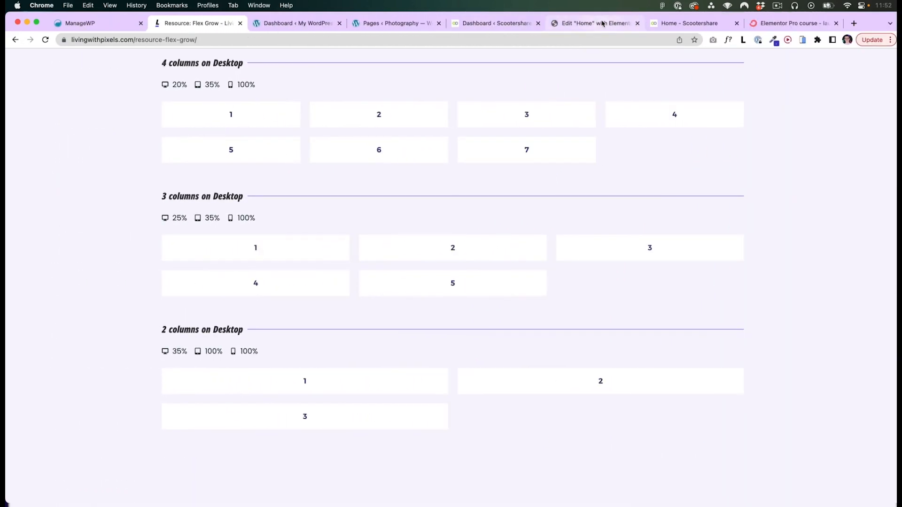
In the Elementor editor, set the first icon box's width to 25% and turn off its Grow sizing
{"action": "left_click_drag", "start_coordinate": [172, 218], "coordinate": [186, 218]}
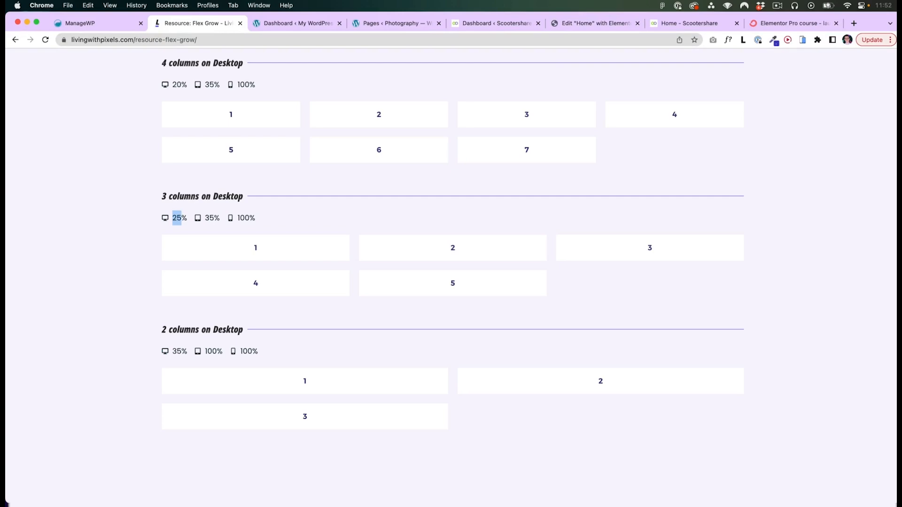
{"action": "left_click", "coordinate": [661, 24]}
{"action": "left_click", "coordinate": [594, 23]}
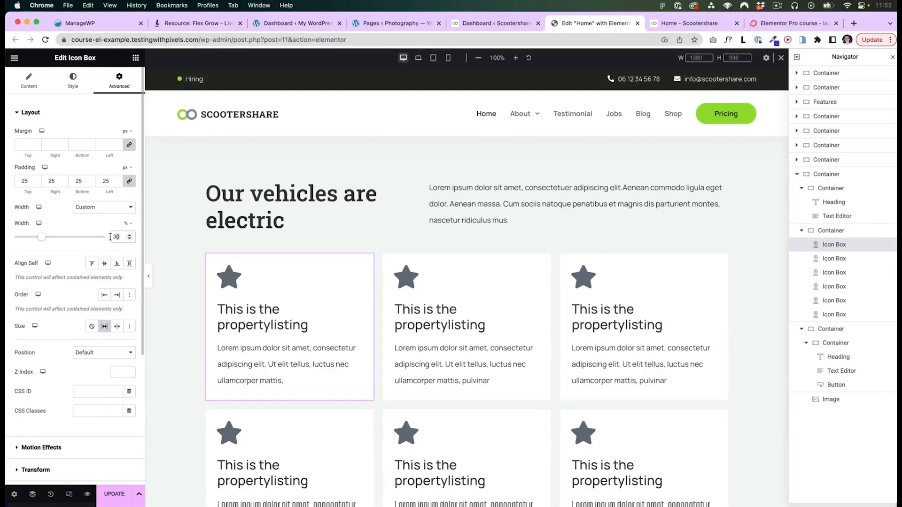
{"action": "scroll", "coordinate": [159, 264], "scroll_direction": "down", "scroll_amount": 1}
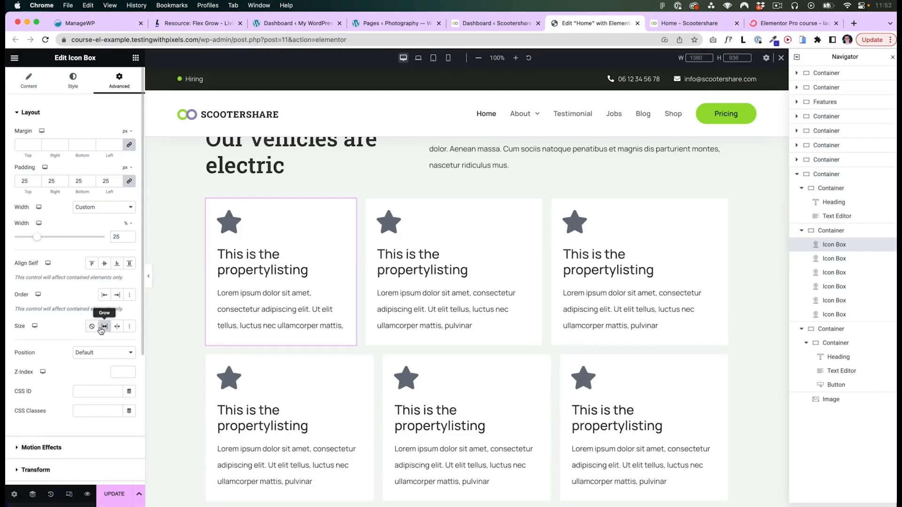
{"action": "left_click", "coordinate": [103, 328]}
Copy the first icon box and paste its style onto the second, third and fourth icon boxes
{"action": "right_click", "coordinate": [309, 242]}
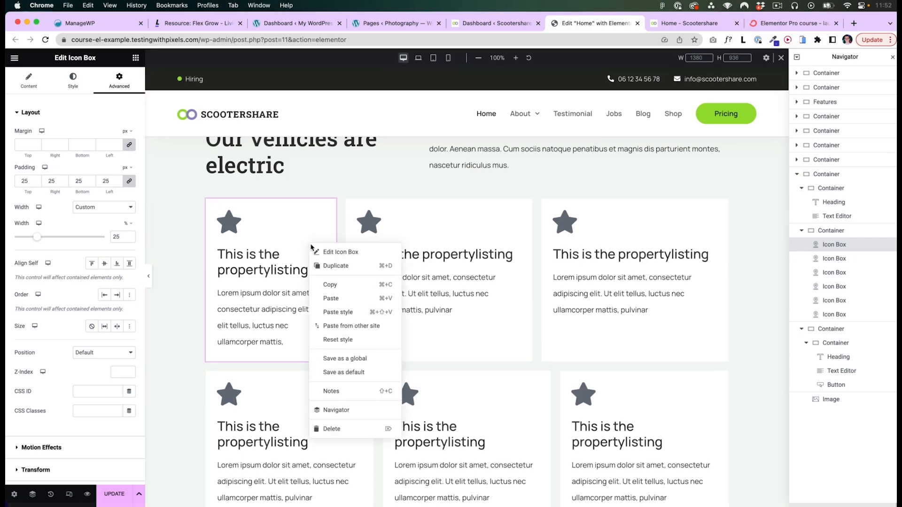
{"action": "left_click", "coordinate": [329, 285]}
{"action": "right_click", "coordinate": [388, 263]}
{"action": "left_click", "coordinate": [422, 327]}
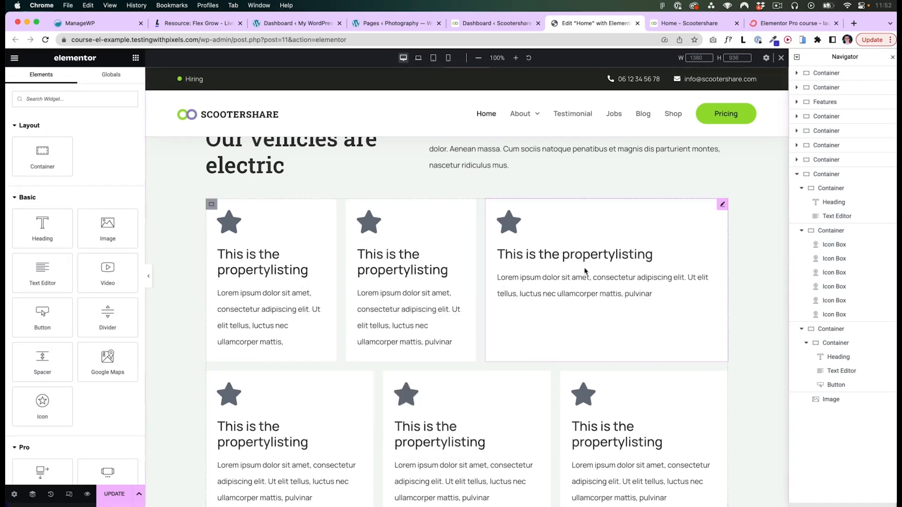
{"action": "right_click", "coordinate": [644, 267]}
{"action": "left_click", "coordinate": [564, 325]}
{"action": "scroll", "coordinate": [559, 318], "scroll_direction": "down", "scroll_amount": 1}
{"action": "right_click", "coordinate": [324, 364]}
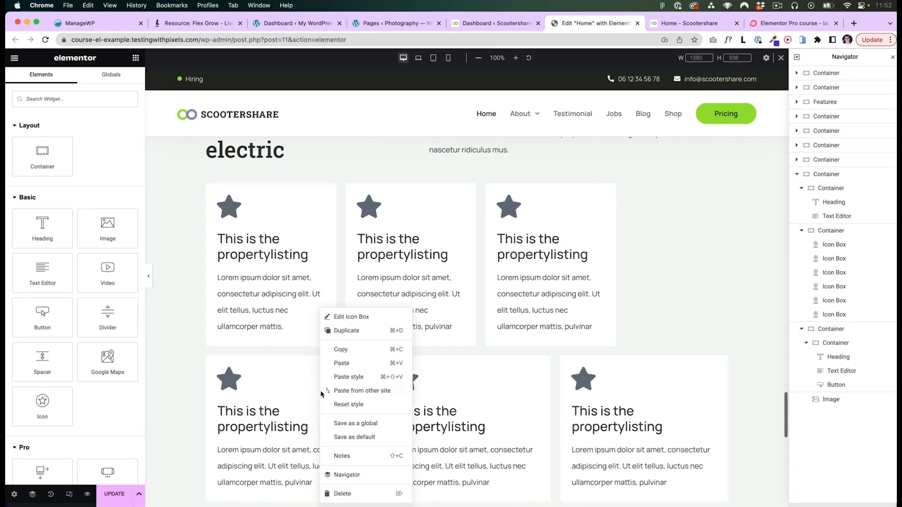
{"action": "left_click", "coordinate": [348, 377]}
{"action": "scroll", "coordinate": [329, 334], "scroll_direction": "down", "scroll_amount": 1}
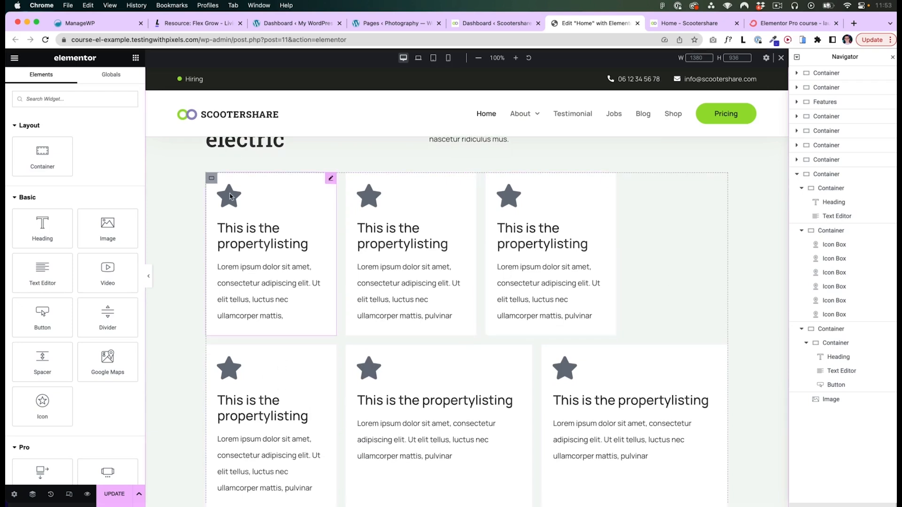
Try a gap of 0 px between the elements of the icon box container, and restore it to 20 px
{"action": "left_click", "coordinate": [211, 179]}
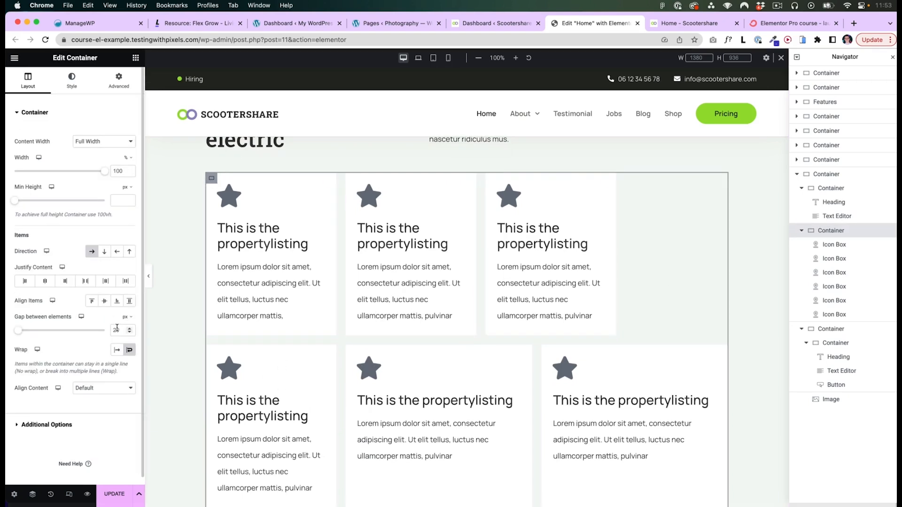
{"action": "type", "text": "0"}
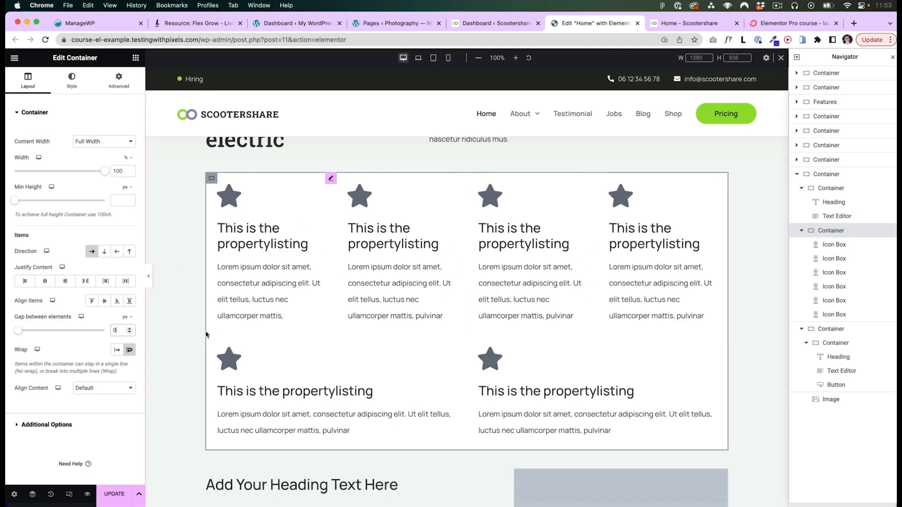
{"action": "type", "text": "2"}
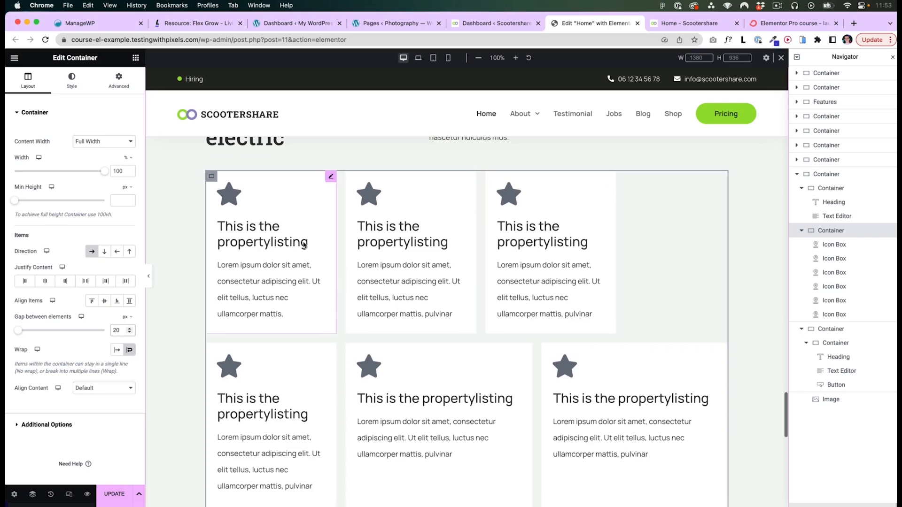
Recheck the three-column width on the Flex Grow page and turn Grow sizing on for the first icon box
{"action": "left_click", "coordinate": [330, 178]}
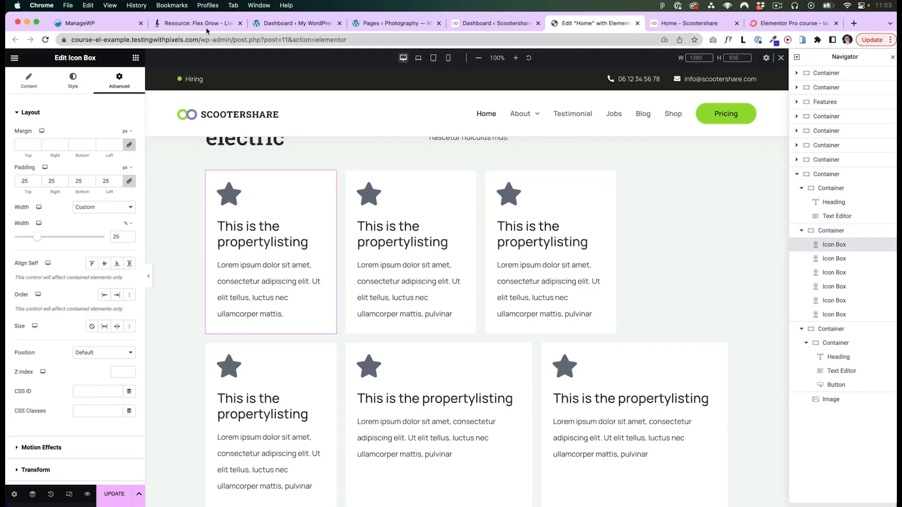
{"action": "left_click", "coordinate": [202, 26]}
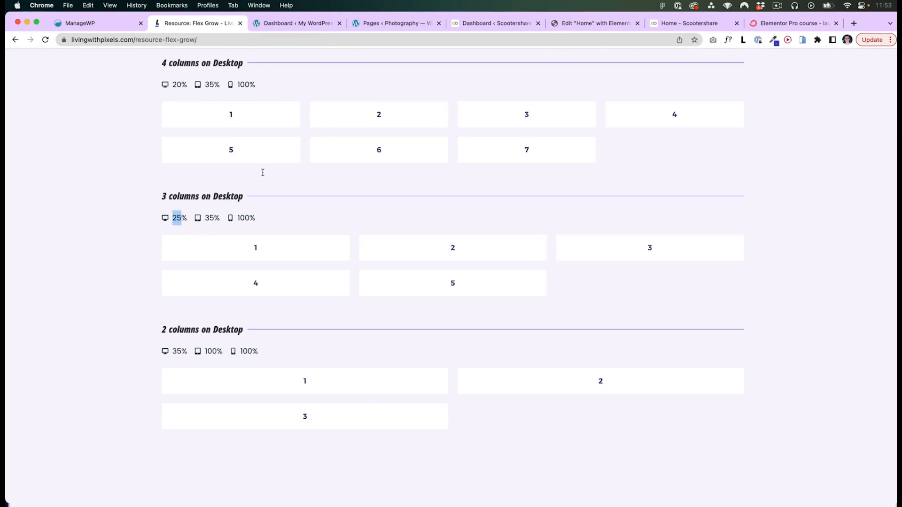
{"action": "left_click", "coordinate": [562, 18]}
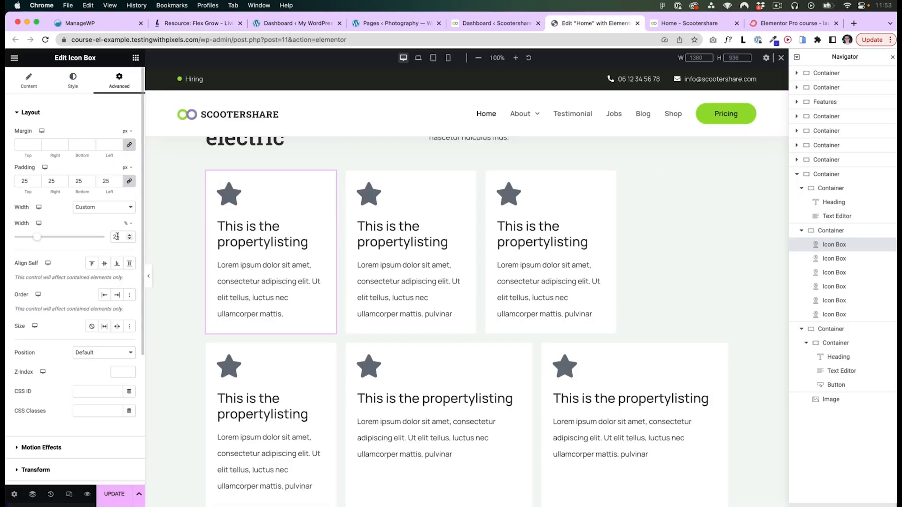
{"action": "left_click", "coordinate": [104, 326]}
Copy the first icon box and paste its style onto the other five icon boxes in the grid
{"action": "right_click", "coordinate": [337, 212]}
{"action": "key", "text": "Escape"}
{"action": "right_click", "coordinate": [545, 292]}
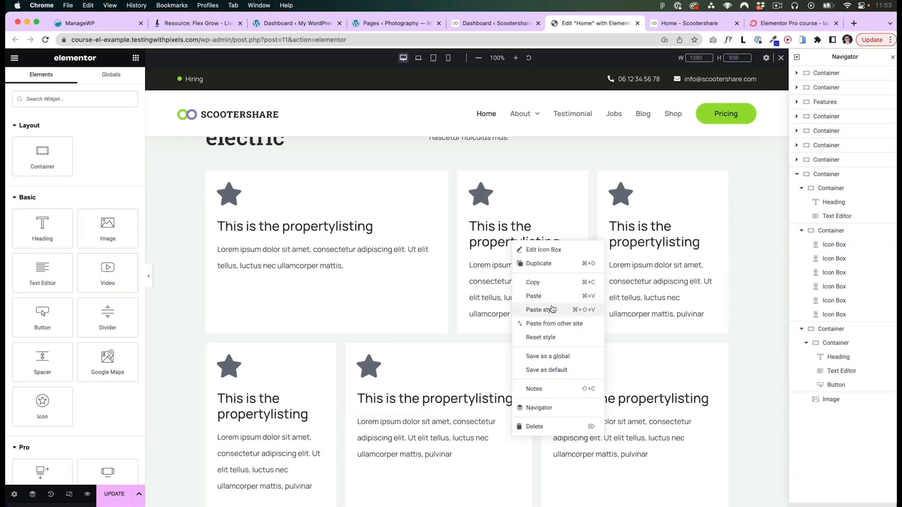
{"action": "left_click", "coordinate": [550, 307]}
{"action": "right_click", "coordinate": [661, 268]}
{"action": "left_click", "coordinate": [676, 291]}
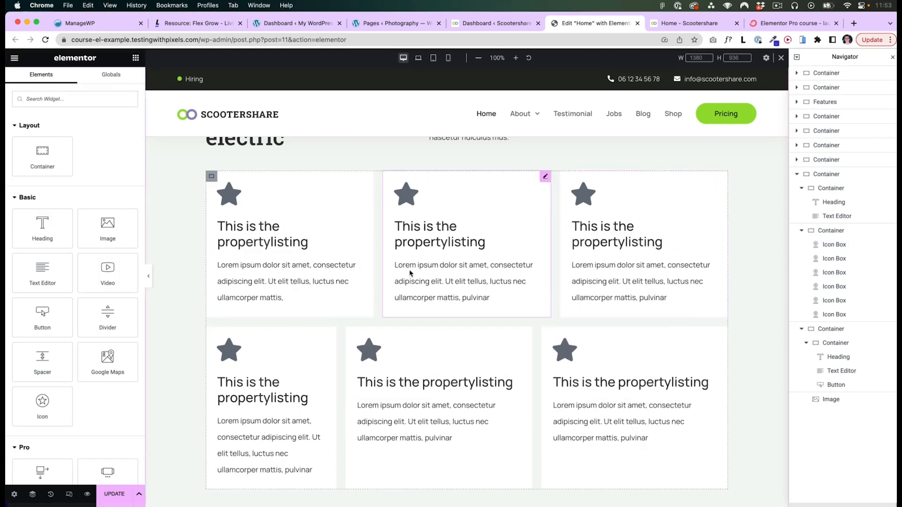
{"action": "right_click", "coordinate": [291, 376]}
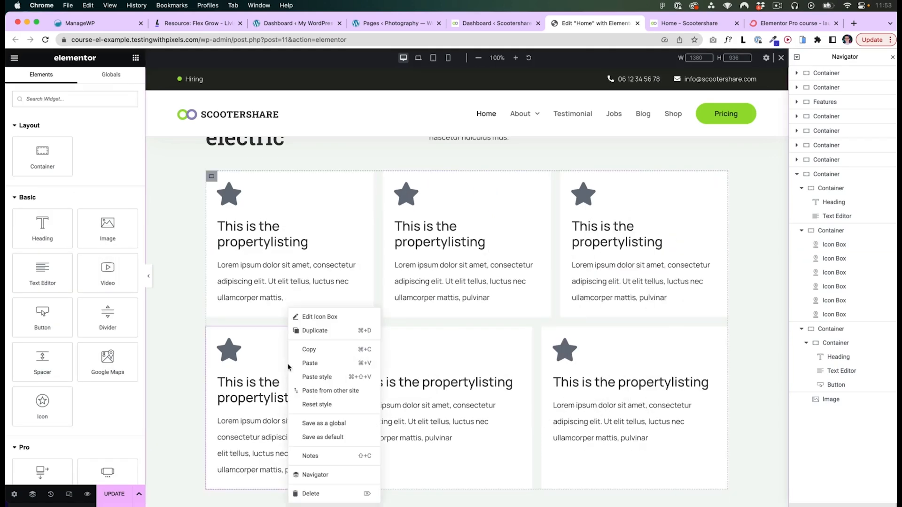
{"action": "left_click", "coordinate": [326, 374]}
{"action": "right_click", "coordinate": [441, 367]}
{"action": "left_click", "coordinate": [477, 376]}
{"action": "right_click", "coordinate": [620, 381]}
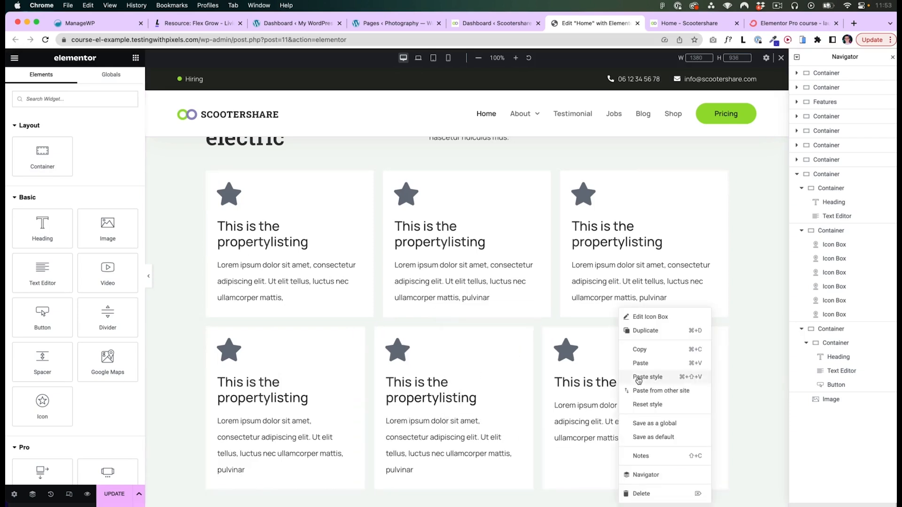
{"action": "left_click", "coordinate": [658, 377]}
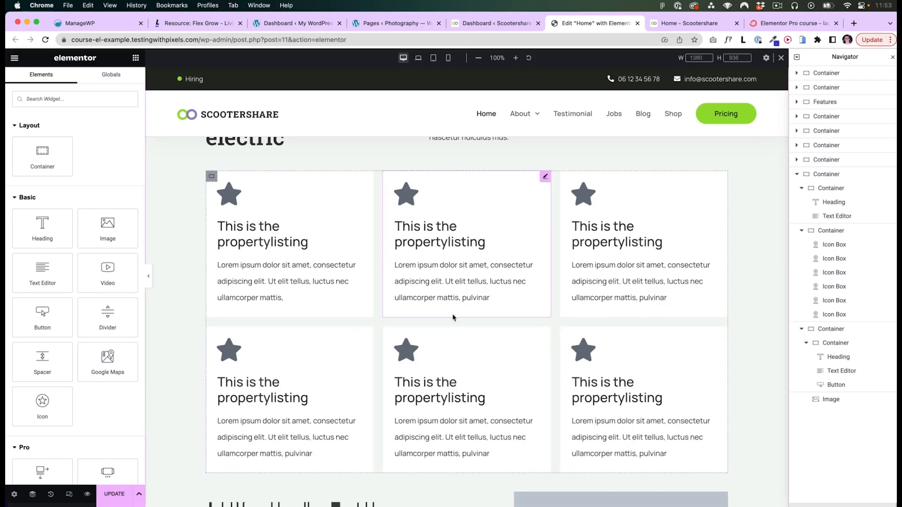
Check the four-column desktop width on the Flex Grow resource page and calculate 100/5
{"action": "left_click", "coordinate": [200, 24]}
{"action": "left_click_drag", "start_coordinate": [173, 133], "coordinate": [183, 132]}
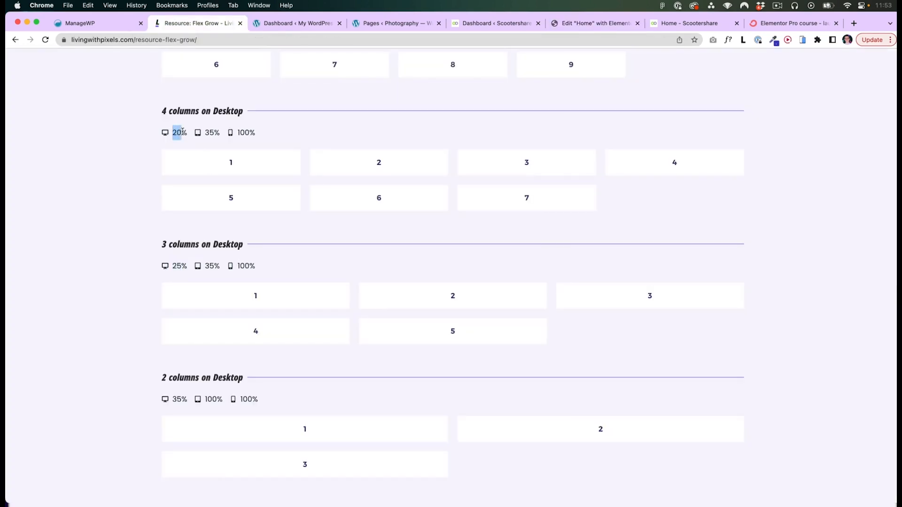
{"action": "key", "text": "super+space"}
{"action": "type", "text": "100/5"}
{"action": "scroll", "coordinate": [272, 280], "scroll_direction": "up", "scroll_amount": 2}
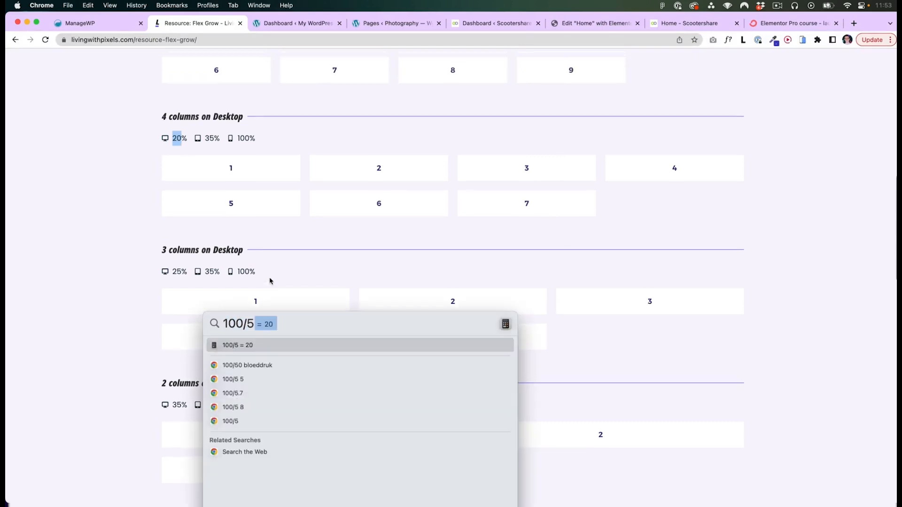
{"action": "key", "text": "Escape"}
{"action": "scroll", "coordinate": [176, 239], "scroll_direction": "up", "scroll_amount": 3}
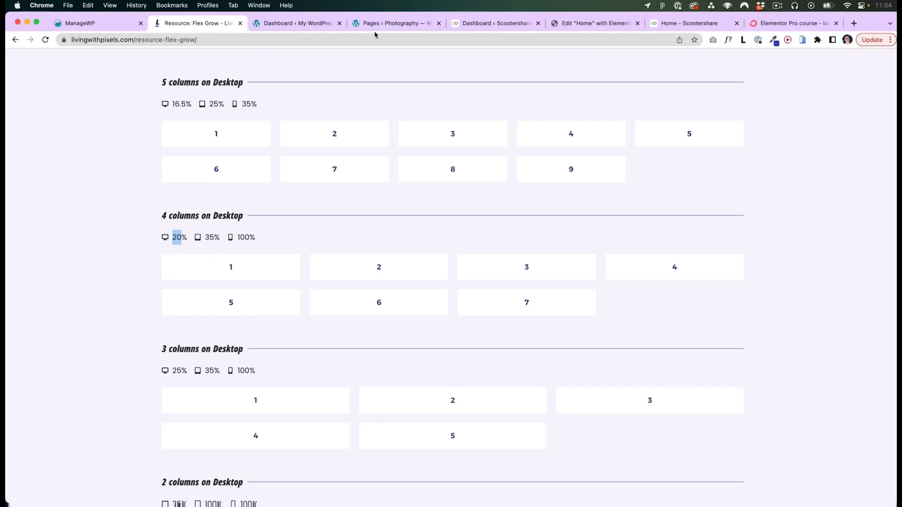
Set the first icon box's width to 20% and paste its style onto the second, third and fourth icon boxes
{"action": "left_click", "coordinate": [594, 23]}
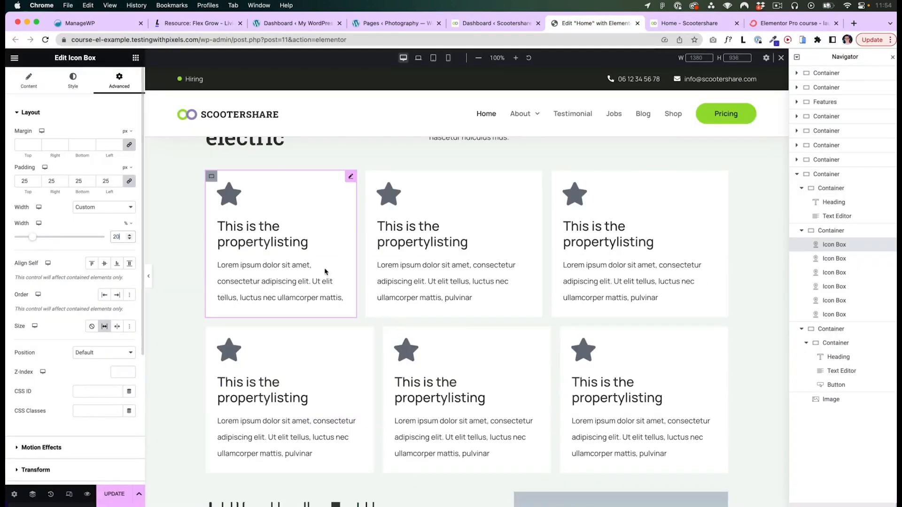
{"action": "right_click", "coordinate": [308, 240]}
{"action": "left_click", "coordinate": [337, 281]}
{"action": "right_click", "coordinate": [430, 229]}
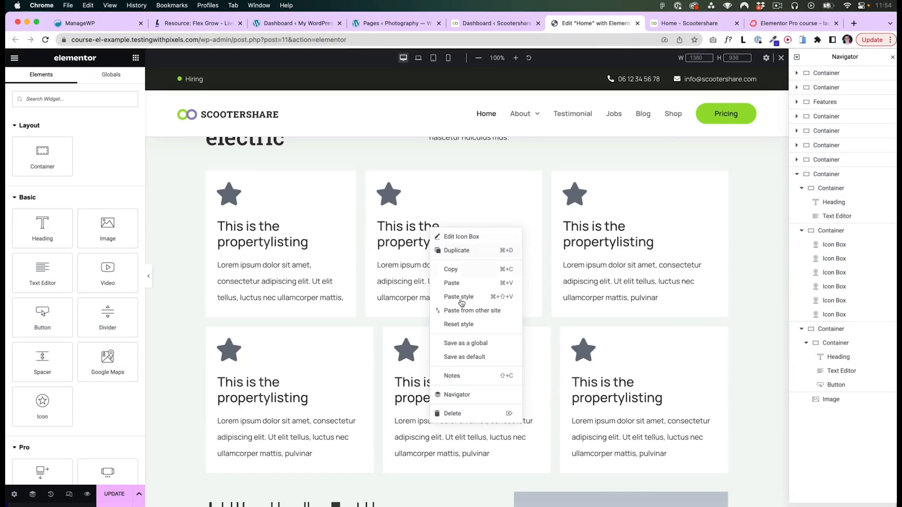
{"action": "left_click", "coordinate": [462, 298]}
{"action": "right_click", "coordinate": [518, 223]}
{"action": "left_click", "coordinate": [540, 285]}
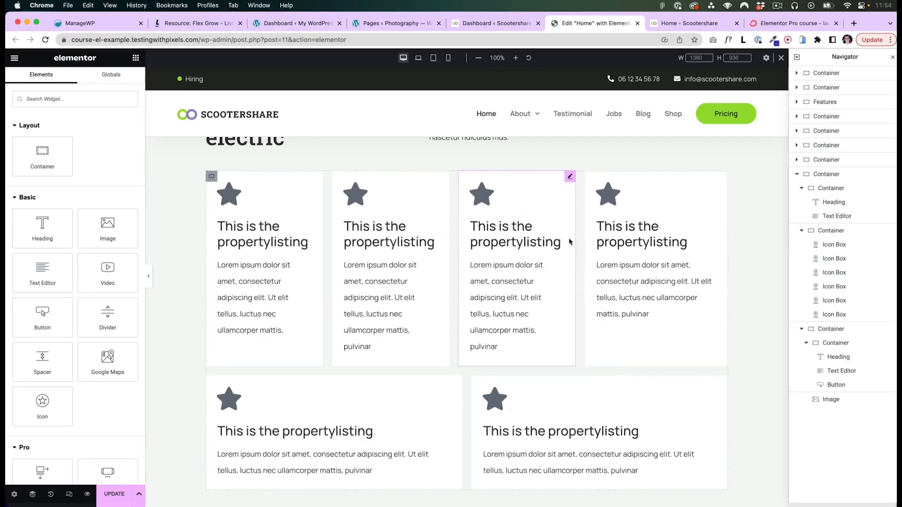
{"action": "right_click", "coordinate": [598, 236]}
{"action": "left_click", "coordinate": [608, 301]}
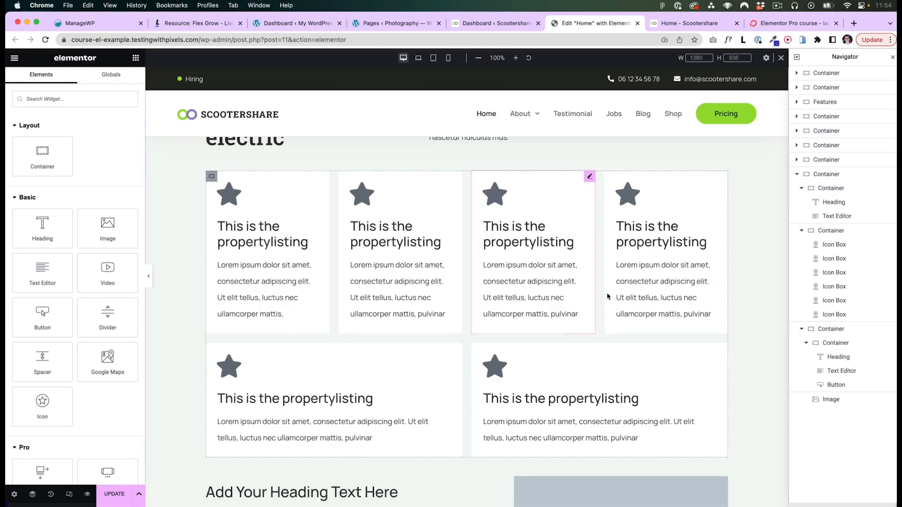
Inspect the fifth and sixth icon boxes in the second row of the grid
{"action": "left_click", "coordinate": [392, 376]}
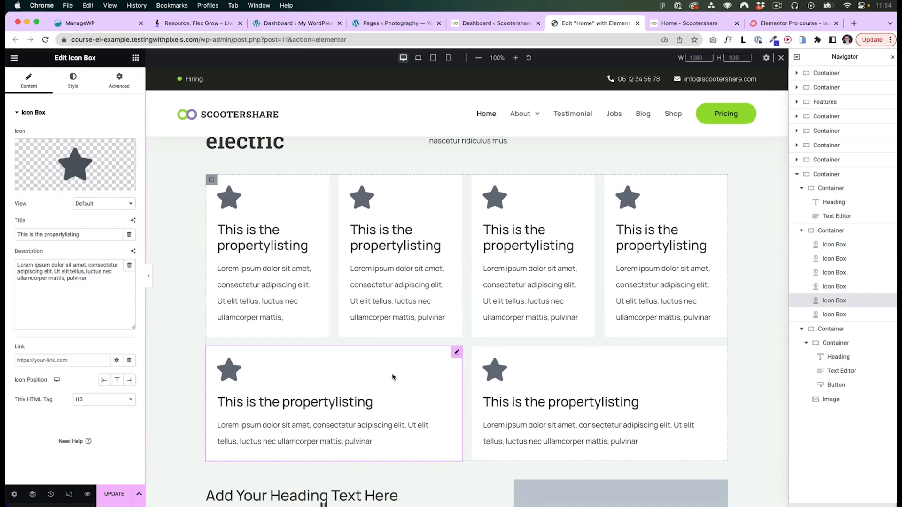
{"action": "left_click_drag", "start_coordinate": [569, 365], "coordinate": [566, 366]}
{"action": "scroll", "coordinate": [527, 347], "scroll_direction": "down", "scroll_amount": 1}
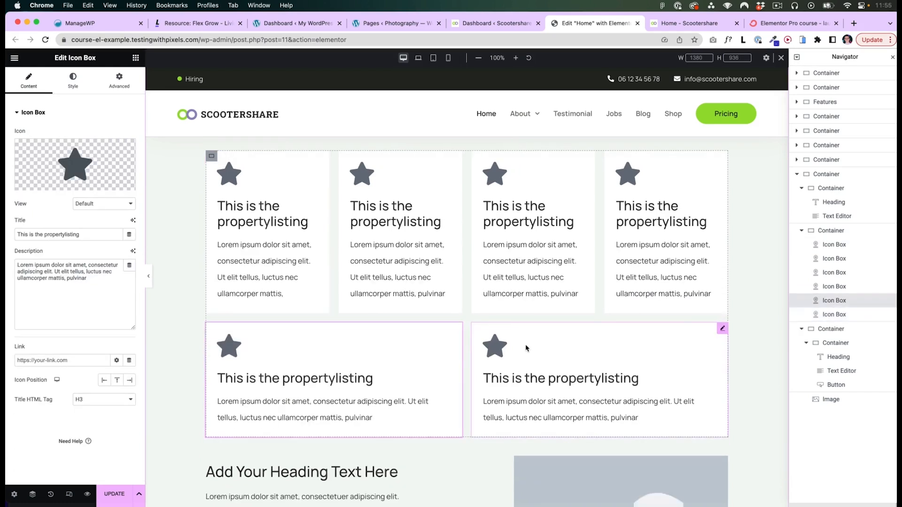
{"action": "left_click", "coordinate": [523, 344]}
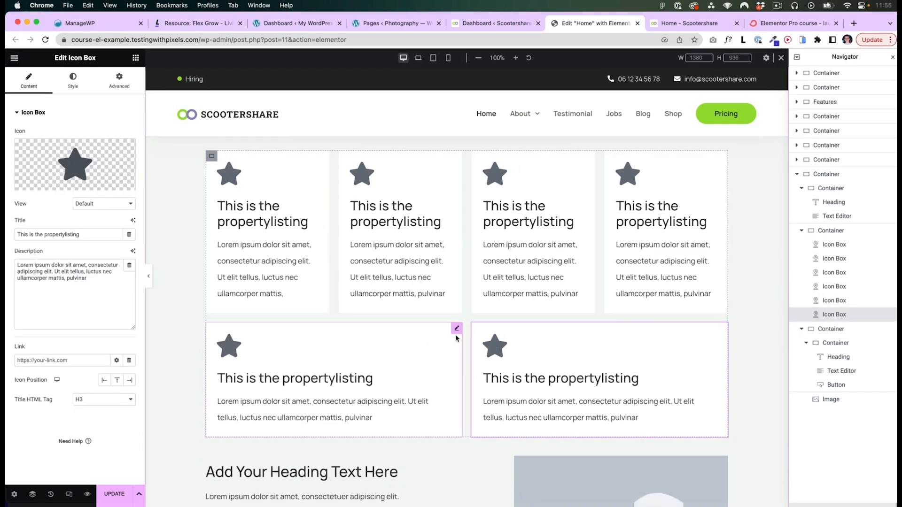
Duplicate icon boxes in the second row to bring the grid to eight icon boxes
{"action": "left_click", "coordinate": [457, 332]}
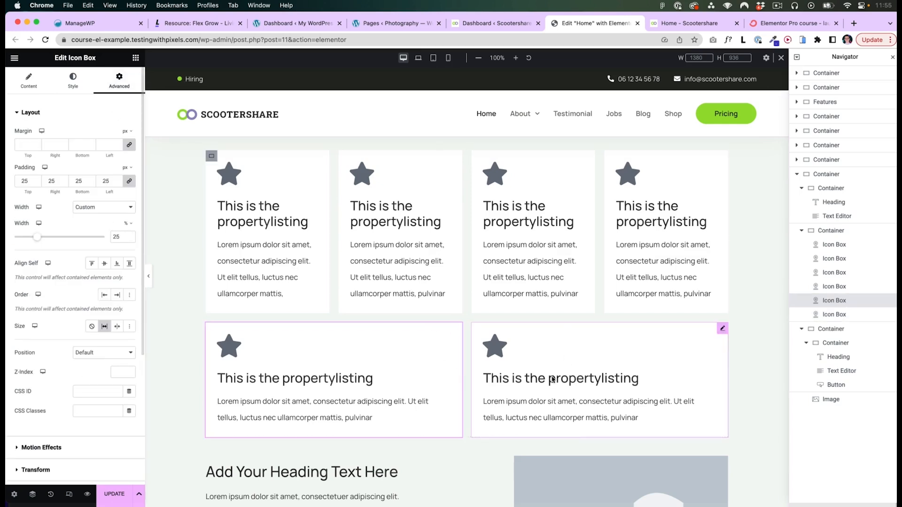
{"action": "right_click", "coordinate": [568, 356]}
{"action": "left_click", "coordinate": [584, 335]}
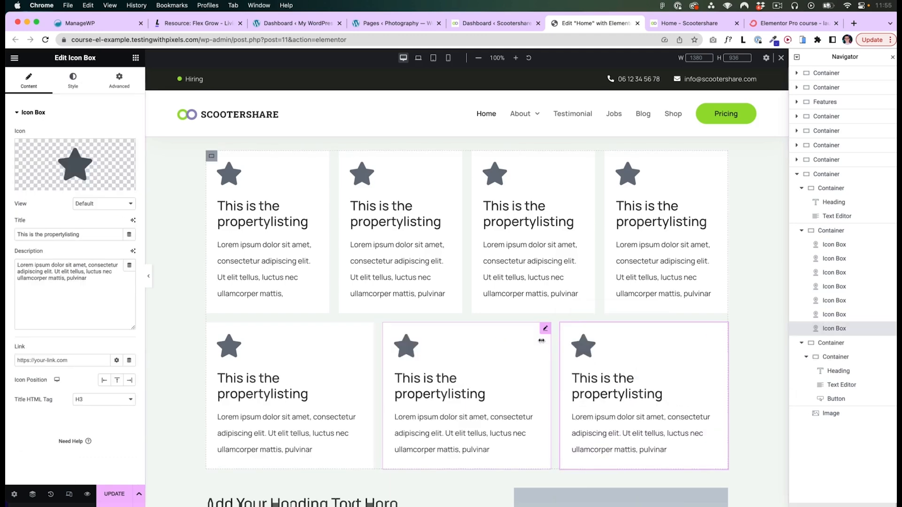
{"action": "scroll", "coordinate": [434, 353], "scroll_direction": "down", "scroll_amount": 1}
{"action": "right_click", "coordinate": [478, 332]}
{"action": "left_click", "coordinate": [505, 322]}
{"action": "right_click", "coordinate": [505, 328]}
{"action": "left_click", "coordinate": [515, 329]}
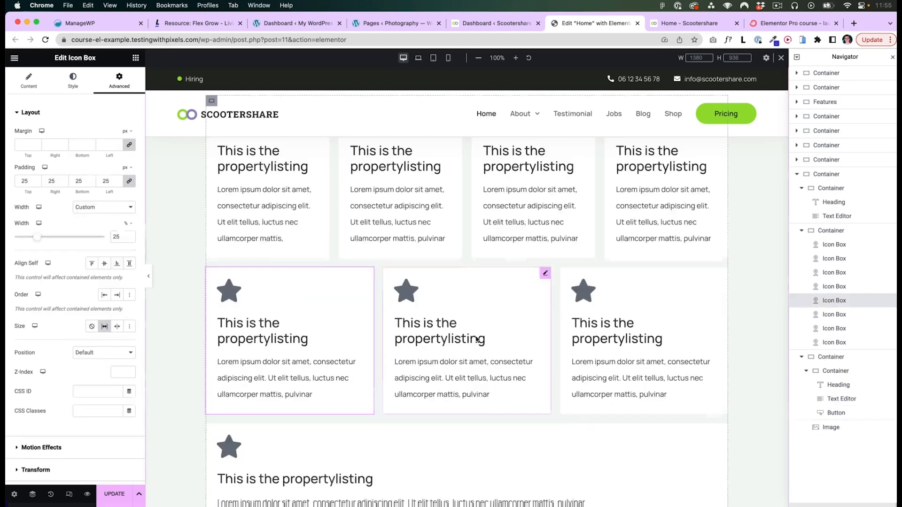
Set the fifth icon box's width to 20% and paste its style onto the other icon boxes in the second row
{"action": "double_click", "coordinate": [116, 237]}
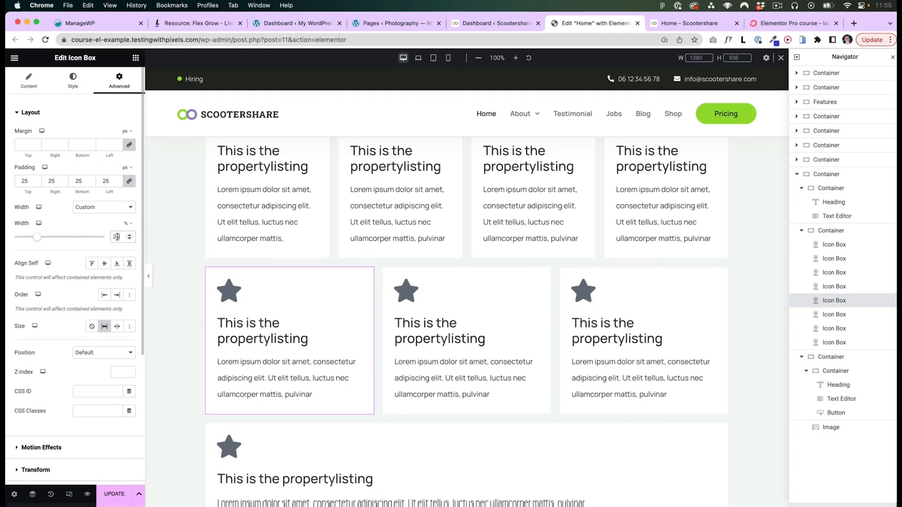
{"action": "type", "text": "20"}
{"action": "right_click", "coordinate": [280, 311]}
{"action": "left_click", "coordinate": [310, 346]}
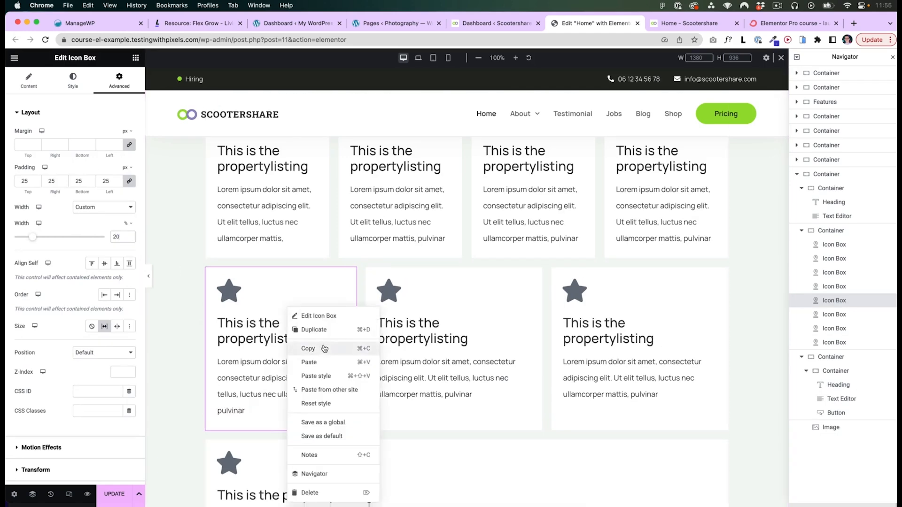
{"action": "right_click", "coordinate": [466, 294]}
{"action": "left_click", "coordinate": [494, 348]}
Undo the four-column widths and the two added icon boxes, restoring the six-box, three-column grid
{"action": "scroll", "coordinate": [528, 375], "scroll_direction": "up", "scroll_amount": 3}
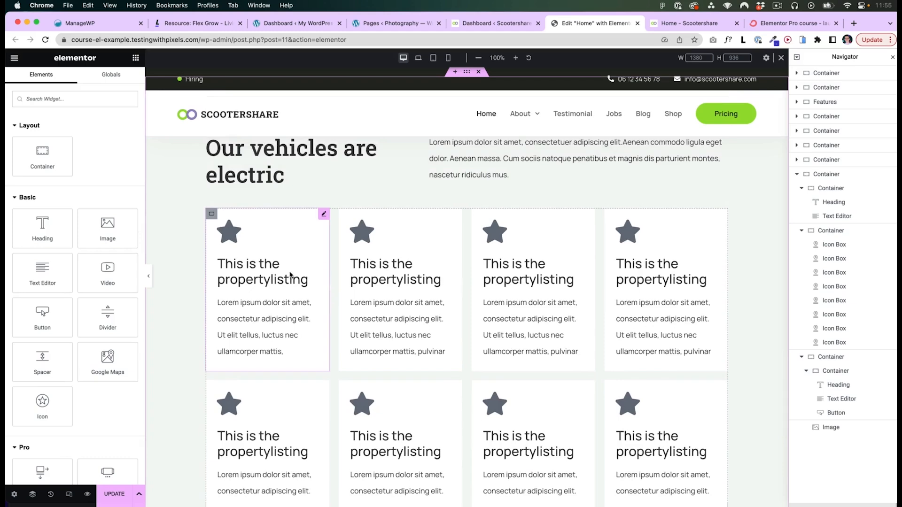
{"action": "scroll", "coordinate": [283, 237], "scroll_direction": "down", "scroll_amount": 1}
{"action": "left_click", "coordinate": [286, 237]}
{"action": "key", "text": "Delete"}
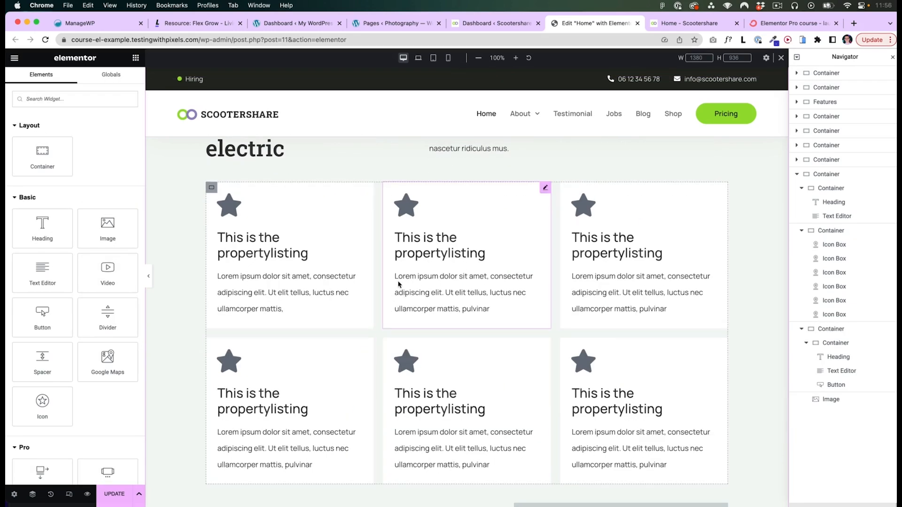
Check the icon box grid in the tablet portrait view and look up the four-column tablet width on the Flex Grow resource page
{"action": "left_click", "coordinate": [434, 58]}
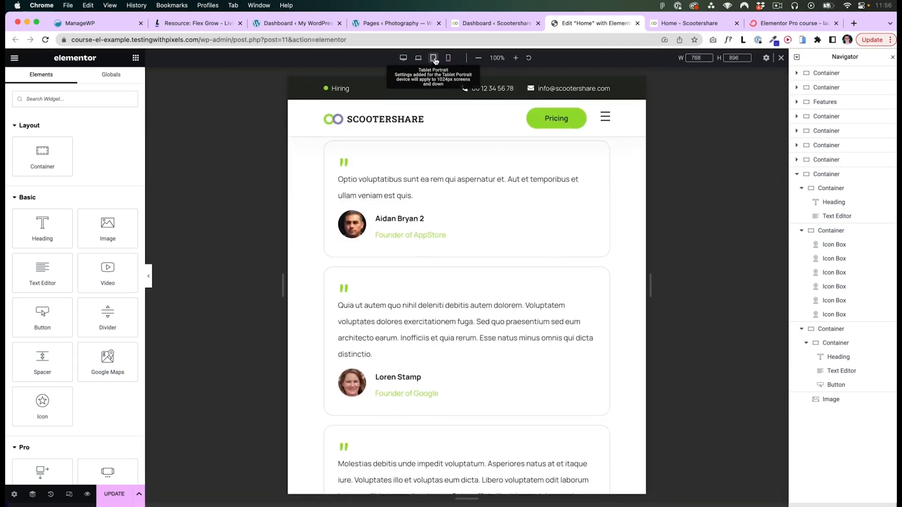
{"action": "scroll", "coordinate": [379, 326], "scroll_direction": "down", "scroll_amount": 10}
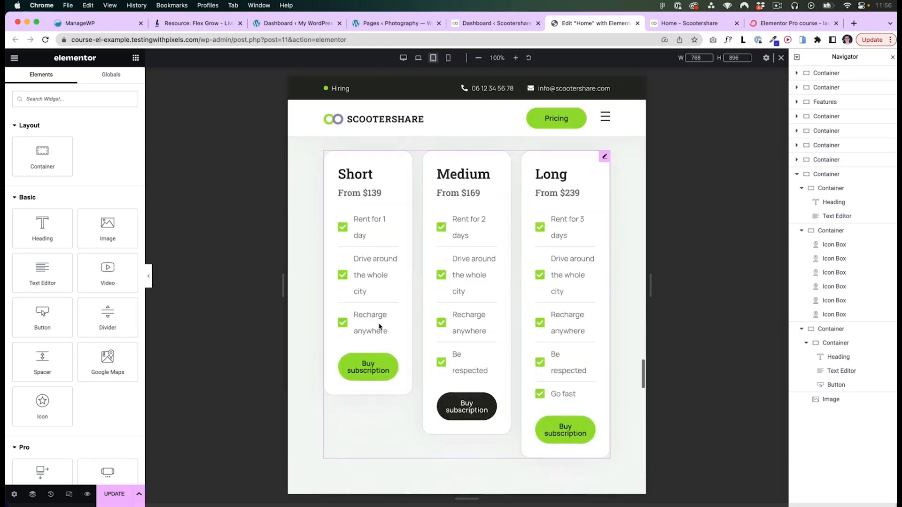
{"action": "scroll", "coordinate": [379, 324], "scroll_direction": "up", "scroll_amount": 5}
{"action": "scroll", "coordinate": [379, 324], "scroll_direction": "down", "scroll_amount": 3}
{"action": "left_click", "coordinate": [187, 27]}
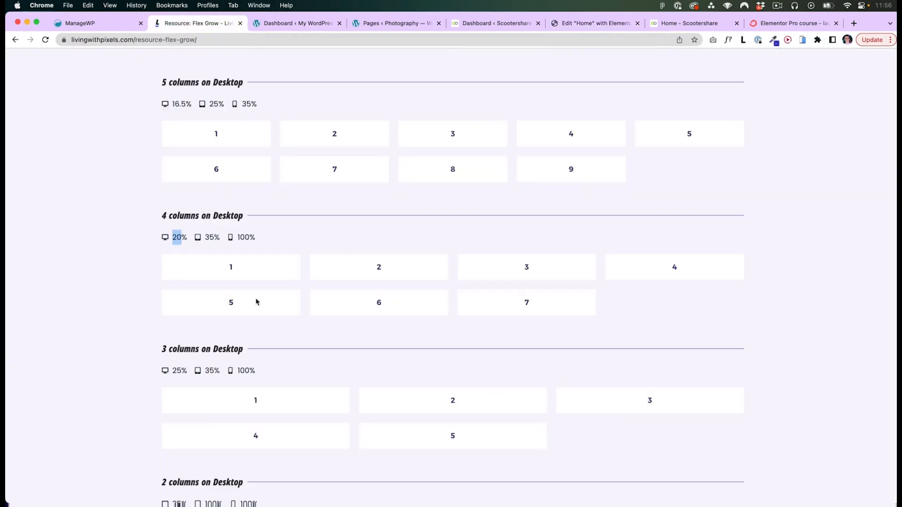
{"action": "double_click", "coordinate": [207, 237]}
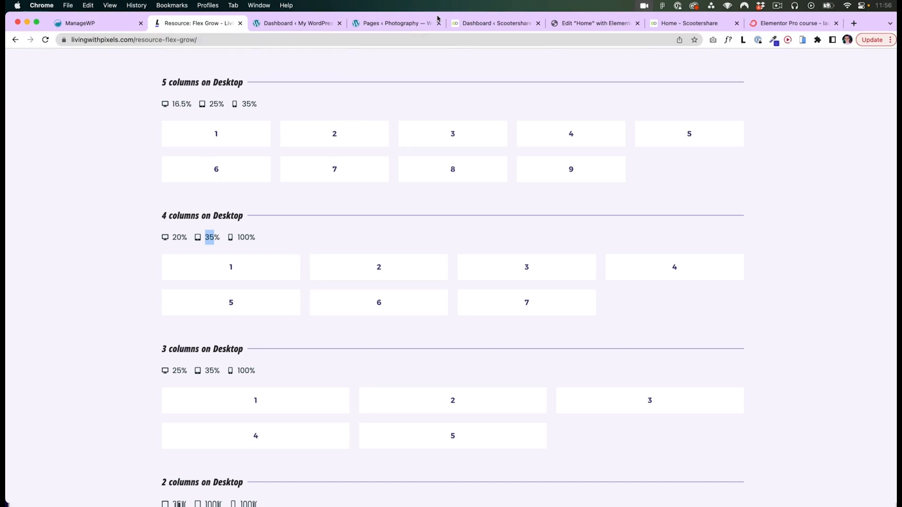
Back in the Elementor editor, set the first icon box's tablet width to 35% and paste its style onto the second icon box
{"action": "left_click", "coordinate": [589, 23]}
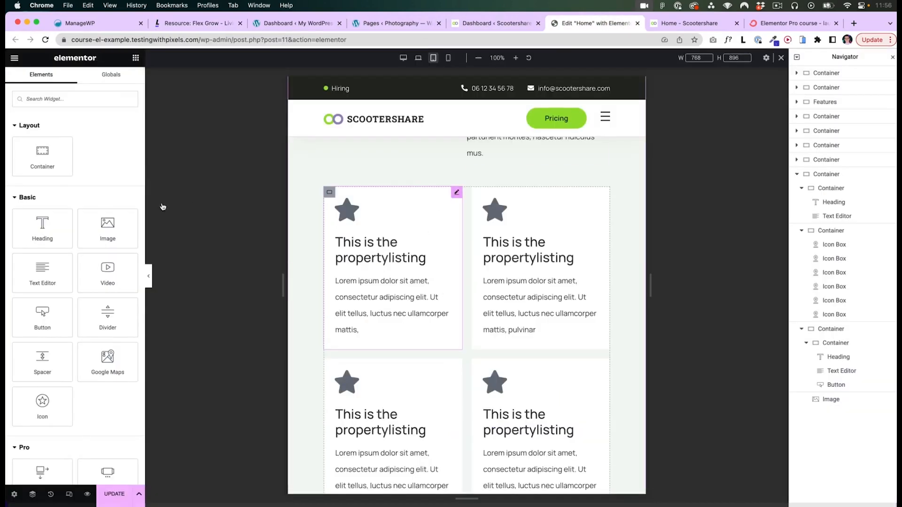
{"action": "left_click_drag", "start_coordinate": [120, 236], "coordinate": [113, 237]}
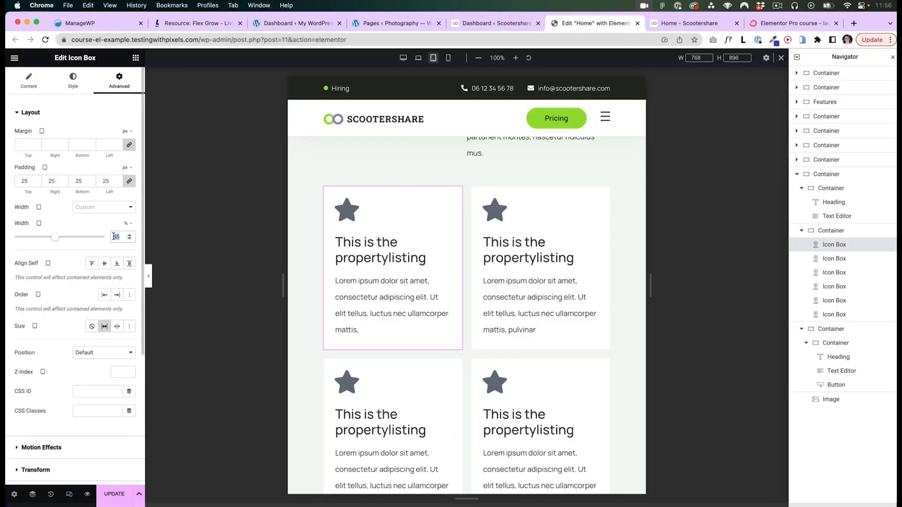
{"action": "type", "text": "35"}
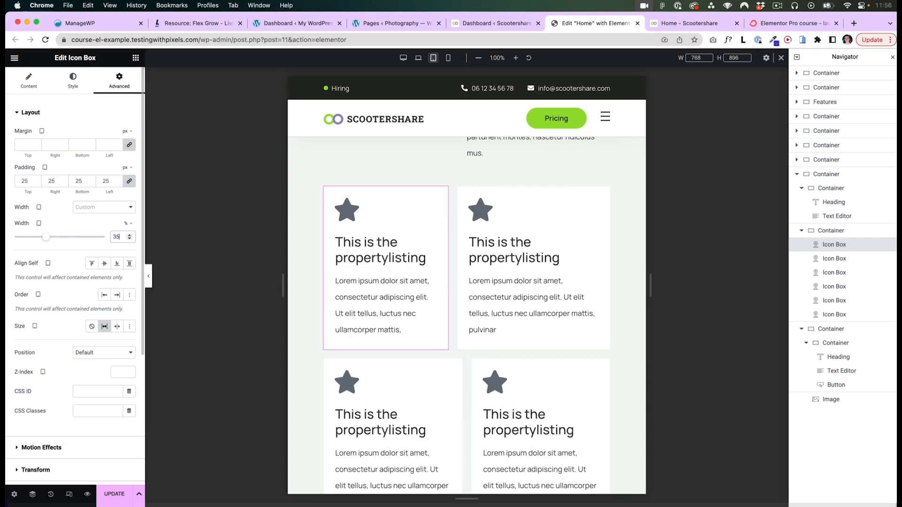
{"action": "right_click", "coordinate": [404, 246]}
{"action": "left_click", "coordinate": [430, 288]}
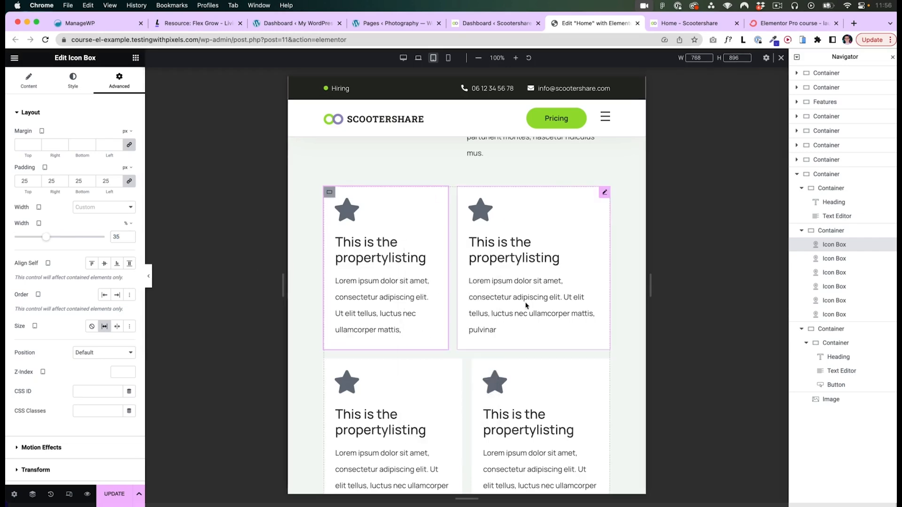
{"action": "right_click", "coordinate": [501, 256]}
{"action": "left_click", "coordinate": [529, 325]}
In the mobile view, set the first icon box's width to Full Width (100%) and paste its style onto the second icon box
{"action": "scroll", "coordinate": [418, 329], "scroll_direction": "down", "scroll_amount": 1}
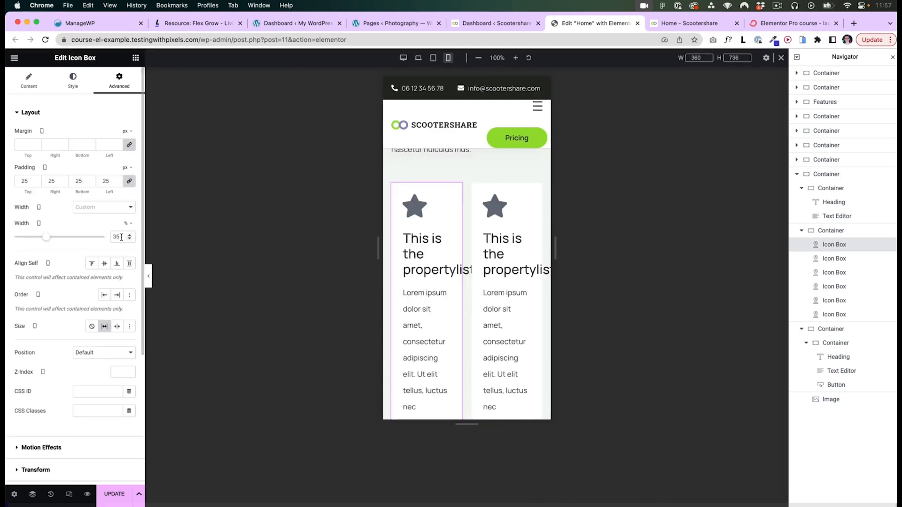
{"action": "left_click", "coordinate": [97, 208]}
{"action": "left_click", "coordinate": [105, 216]}
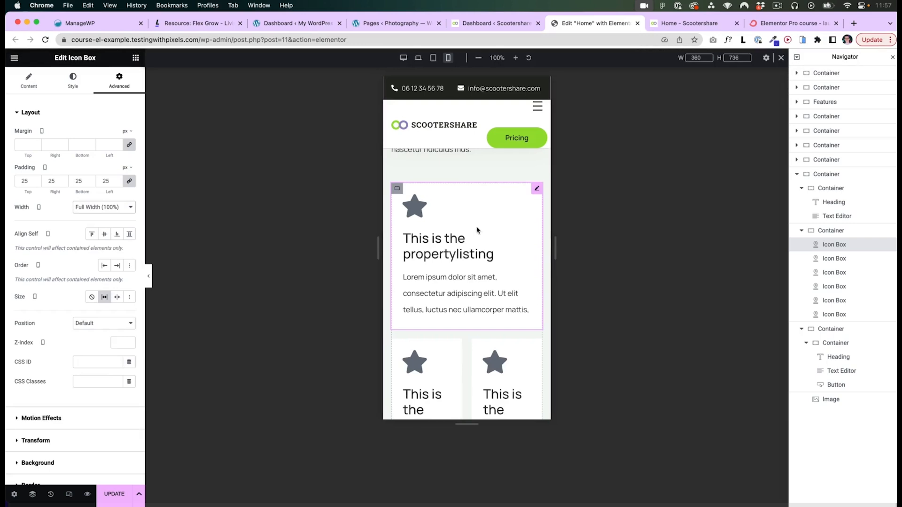
{"action": "scroll", "coordinate": [474, 233], "scroll_direction": "down", "scroll_amount": 1}
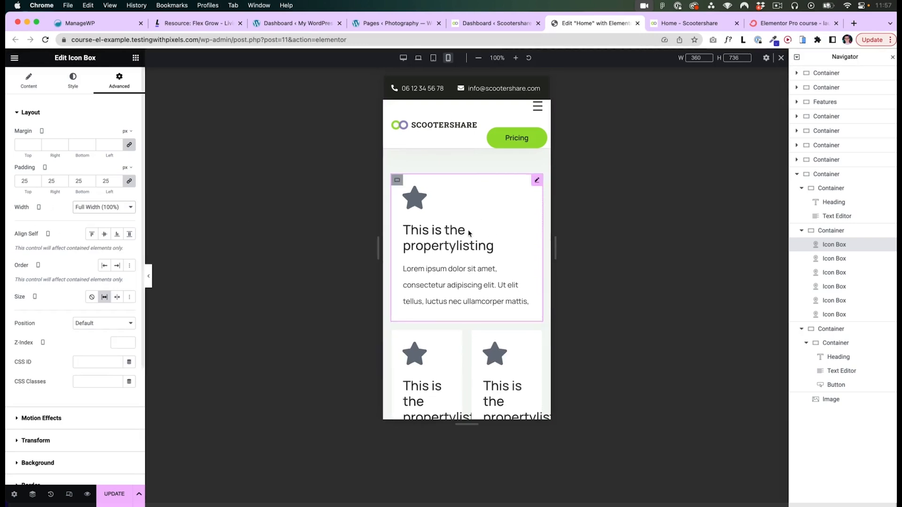
{"action": "right_click", "coordinate": [458, 221]}
{"action": "left_click", "coordinate": [471, 258]}
{"action": "scroll", "coordinate": [434, 267], "scroll_direction": "down", "scroll_amount": 1}
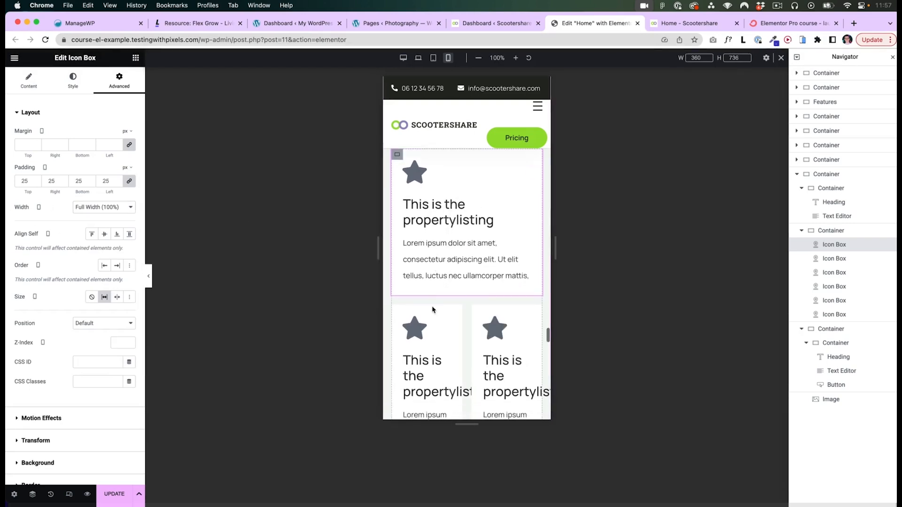
{"action": "right_click", "coordinate": [431, 311]}
{"action": "left_click", "coordinate": [498, 377]}
Examine the icon box grid in the tablet portrait and desktop views
{"action": "scroll", "coordinate": [458, 320], "scroll_direction": "up", "scroll_amount": 2}
{"action": "left_click", "coordinate": [433, 58]}
{"action": "scroll", "coordinate": [404, 263], "scroll_direction": "up", "scroll_amount": 3}
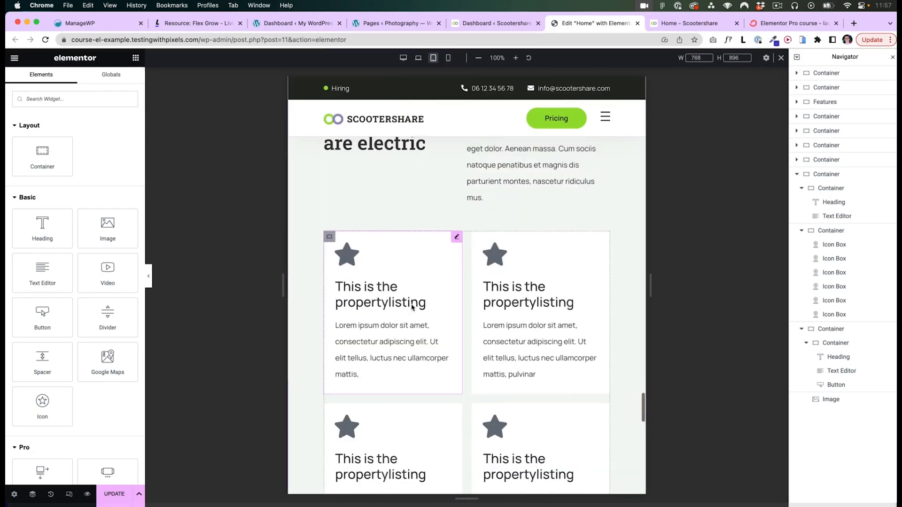
{"action": "left_click", "coordinate": [403, 58]}
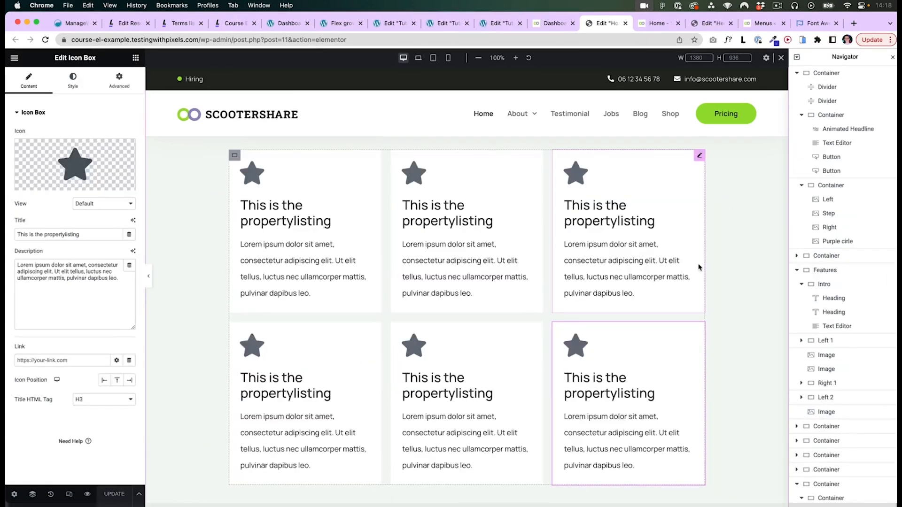
{"action": "scroll", "coordinate": [736, 274], "scroll_direction": "down", "scroll_amount": 1}
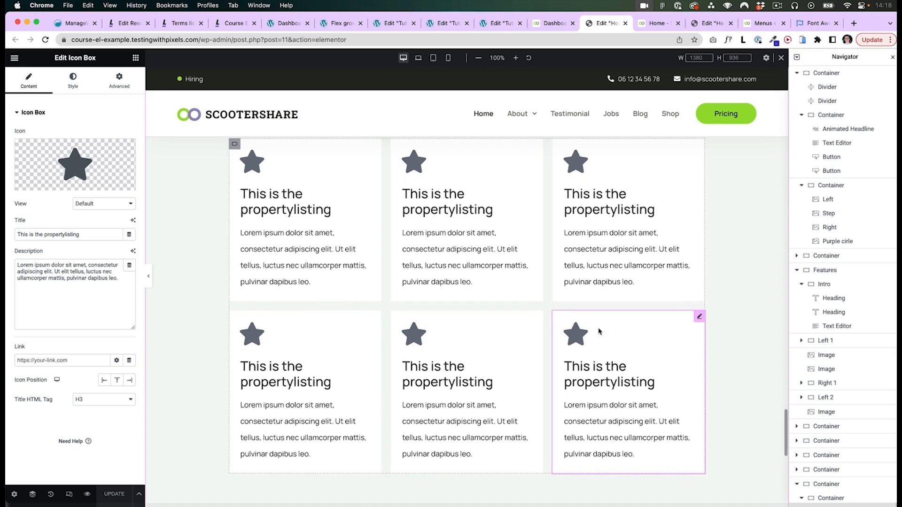
{"action": "scroll", "coordinate": [393, 372], "scroll_direction": "up", "scroll_amount": 1}
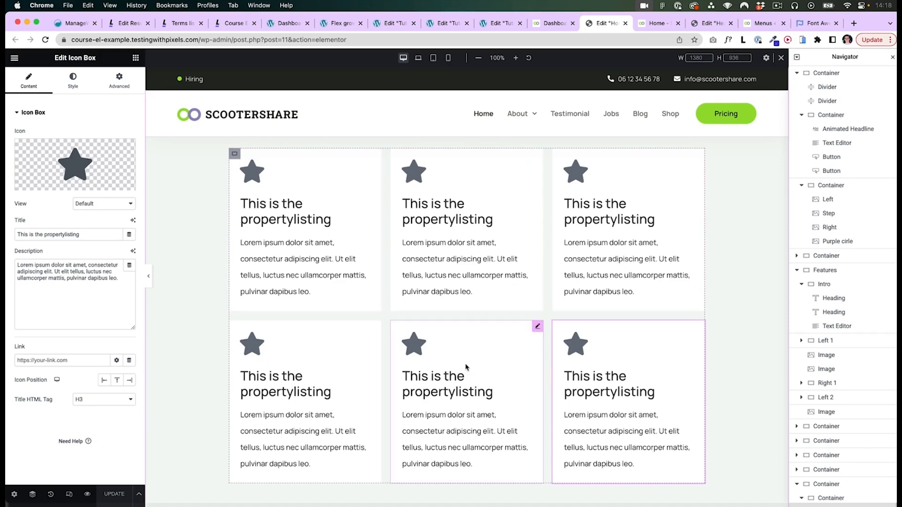
Delete the sixth icon box and inspect how the remaining two boxes fill the second row
{"action": "right_click", "coordinate": [610, 361]}
{"action": "left_click", "coordinate": [632, 491]}
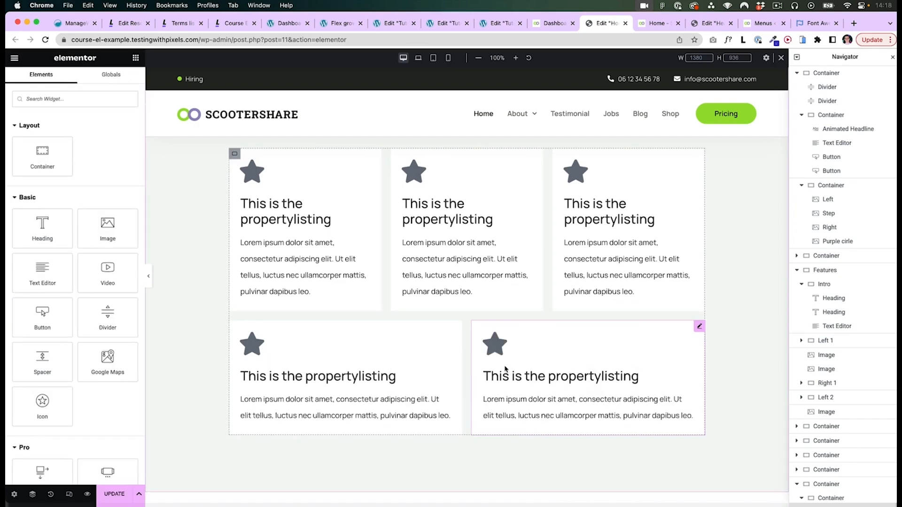
{"action": "scroll", "coordinate": [694, 411], "scroll_direction": "up", "scroll_amount": 1}
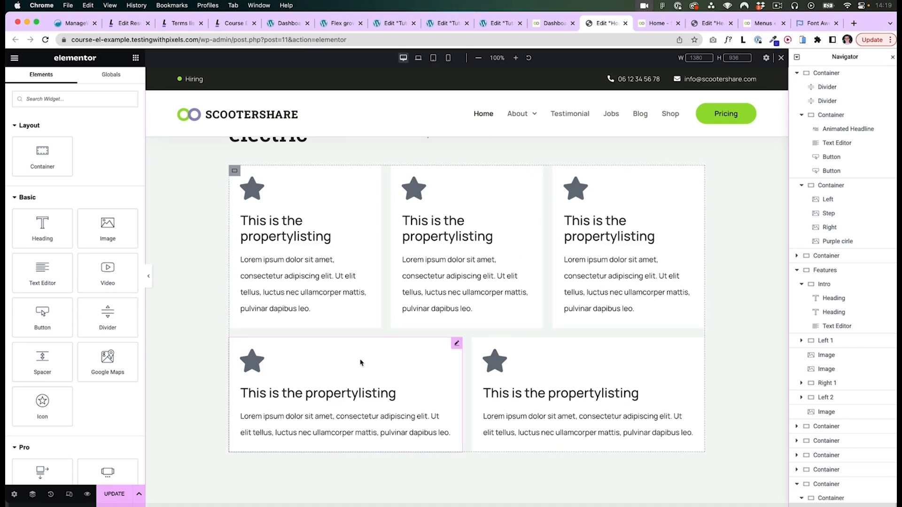
{"action": "scroll", "coordinate": [395, 382], "scroll_direction": "down", "scroll_amount": 2}
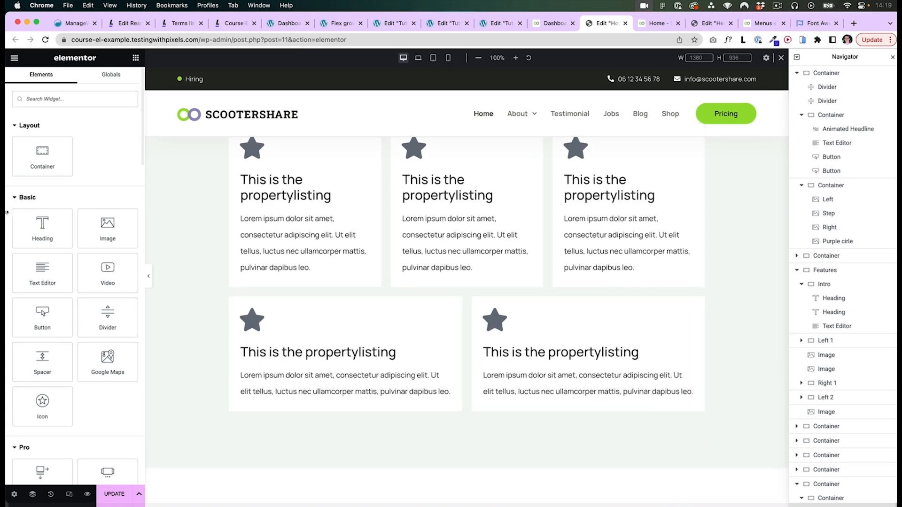
Add an empty container after the fifth icon box, with Full Width content and a width of 25%
{"action": "left_click_drag", "start_coordinate": [42, 153], "coordinate": [629, 325]}
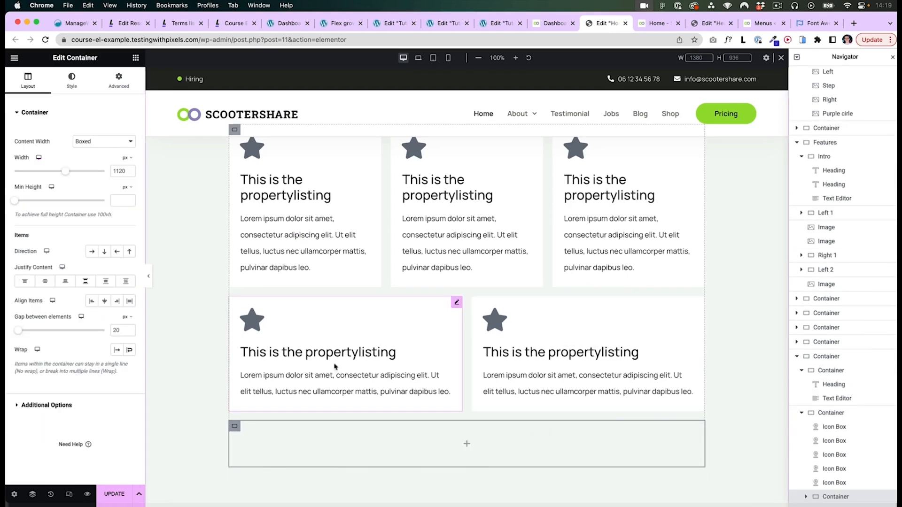
{"action": "left_click", "coordinate": [97, 142]}
{"action": "left_click", "coordinate": [92, 152]}
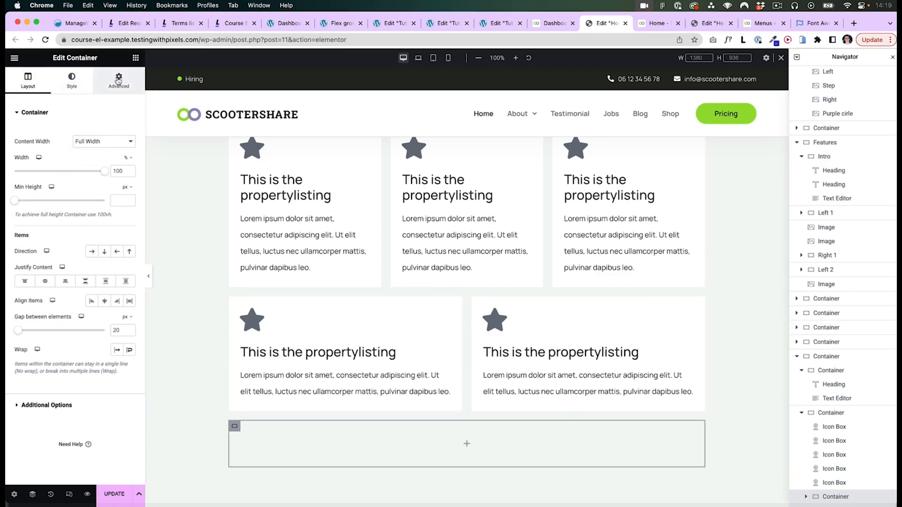
{"action": "left_click", "coordinate": [118, 80]}
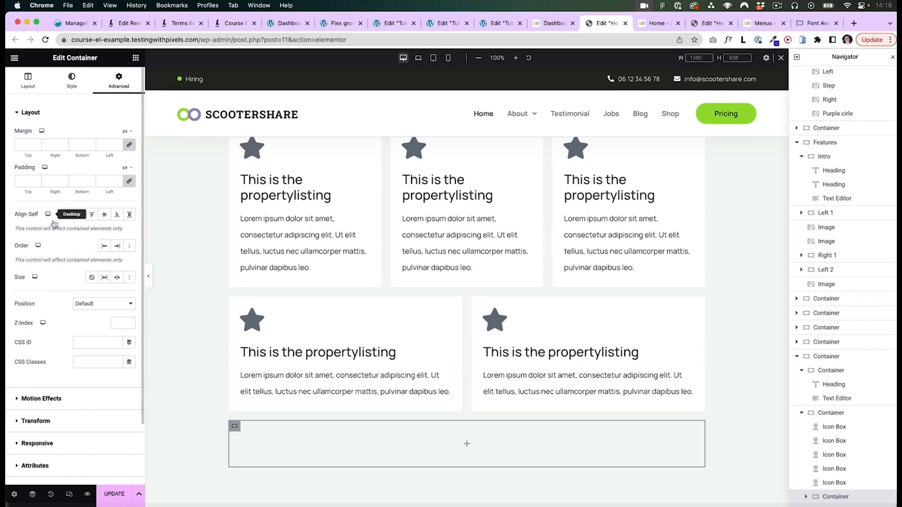
{"action": "left_click", "coordinate": [37, 86]}
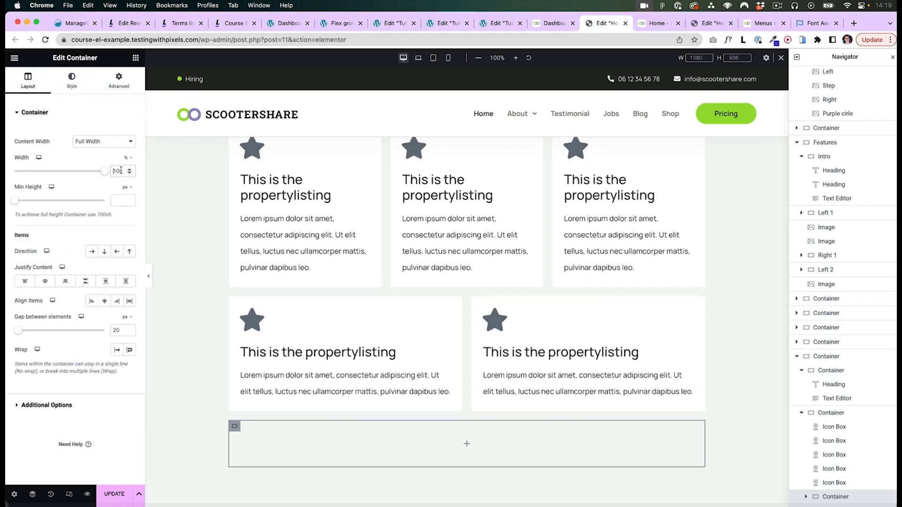
{"action": "left_click_drag", "start_coordinate": [105, 171], "coordinate": [37, 171]}
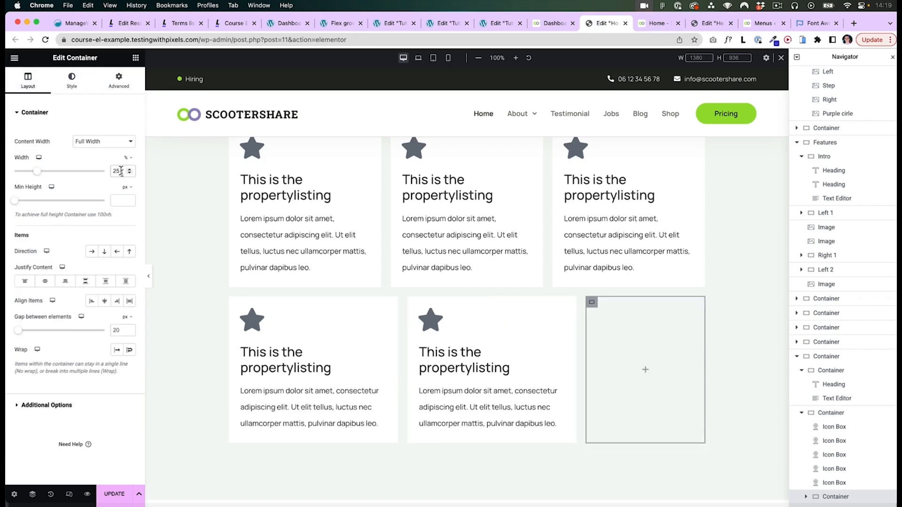
Set the empty container's size to Grow so it matches the icon boxes in the grid
{"action": "left_click", "coordinate": [119, 81]}
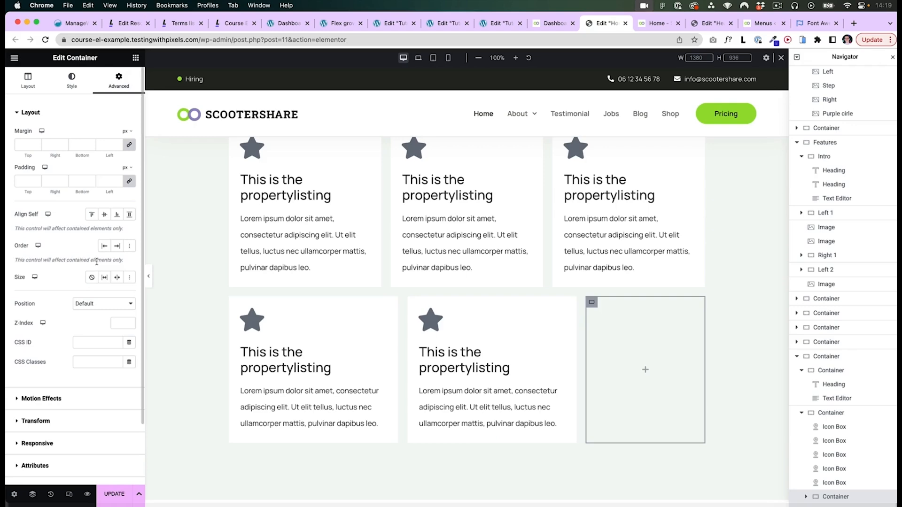
{"action": "left_click", "coordinate": [104, 278]}
{"action": "scroll", "coordinate": [585, 185], "scroll_direction": "up", "scroll_amount": 1}
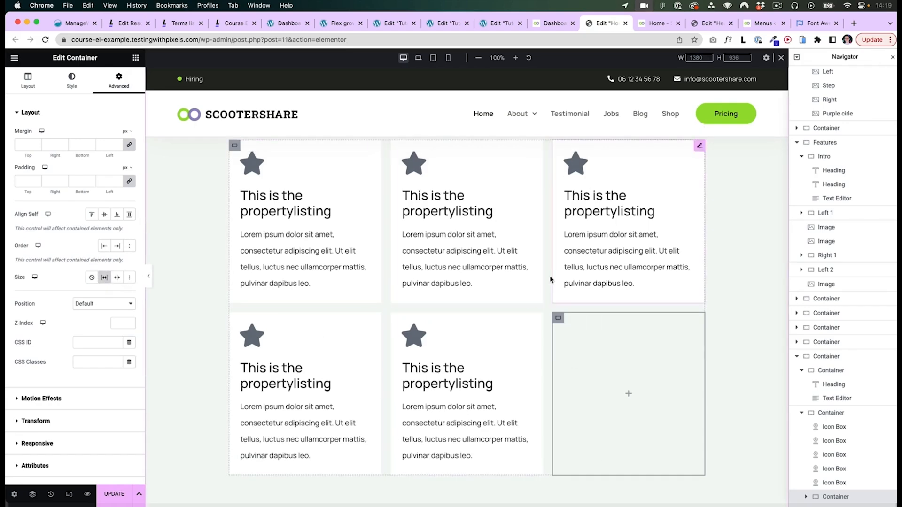
Preview the grid without the editor panels, and check it at the laptop screen size
{"action": "key", "text": "super+p"}
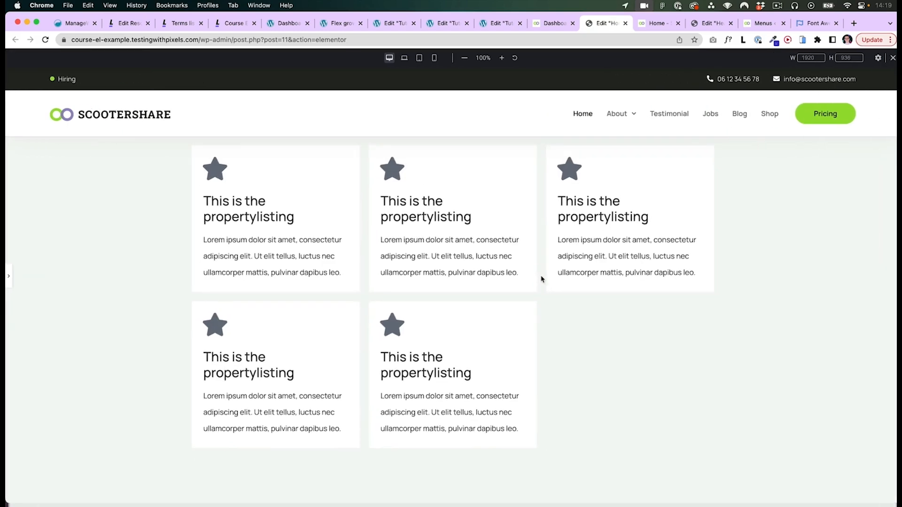
{"action": "key", "text": "super+p"}
{"action": "left_click", "coordinate": [434, 58]}
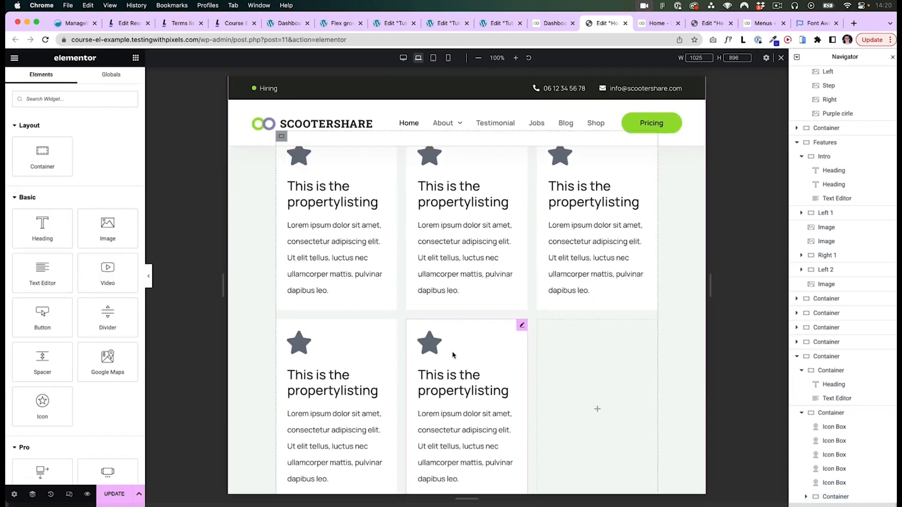
Check the icon box grid at the tablet portrait screen size, both with and without the editor panels
{"action": "left_click", "coordinate": [434, 58]}
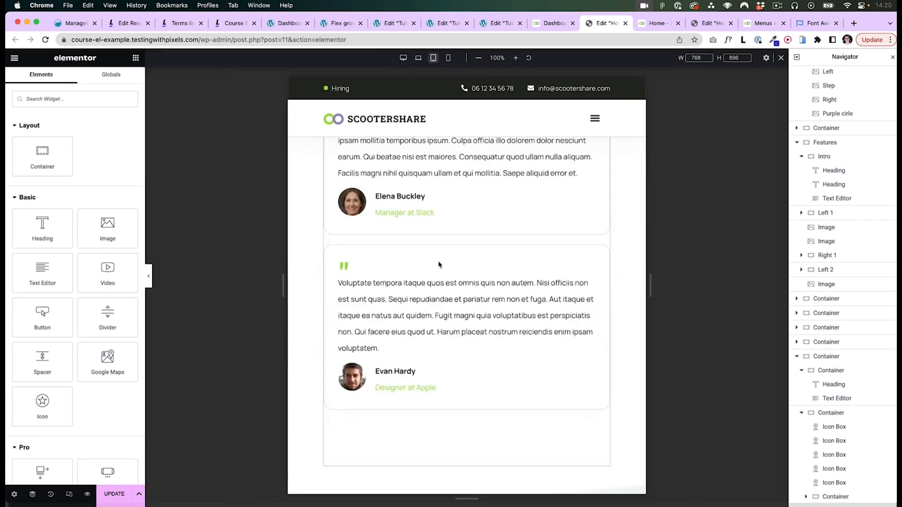
{"action": "scroll", "coordinate": [520, 300], "scroll_direction": "down", "scroll_amount": 10}
{"action": "scroll", "coordinate": [519, 300], "scroll_direction": "up", "scroll_amount": 6}
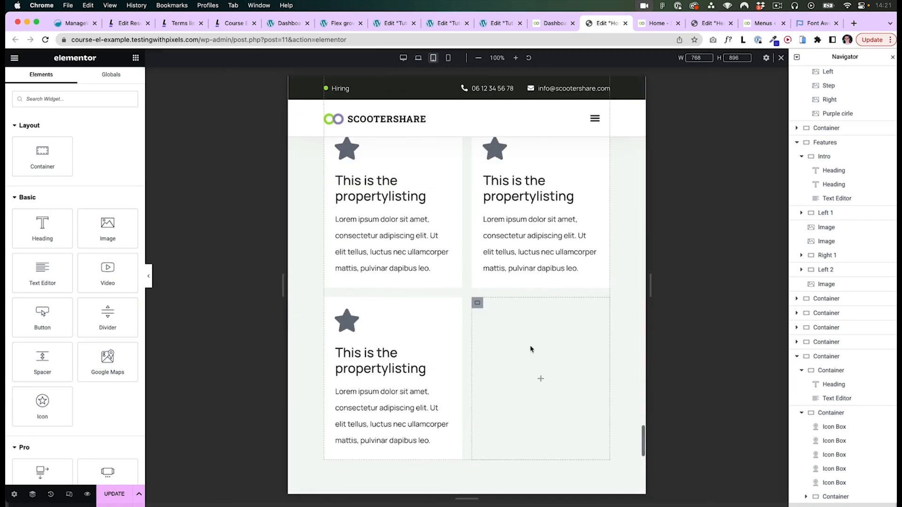
{"action": "key", "text": "super+p"}
{"action": "key", "text": "super+p"}
Check the end of the icon box grid and its empty filler container at the mobile portrait screen size
{"action": "left_click", "coordinate": [448, 58]}
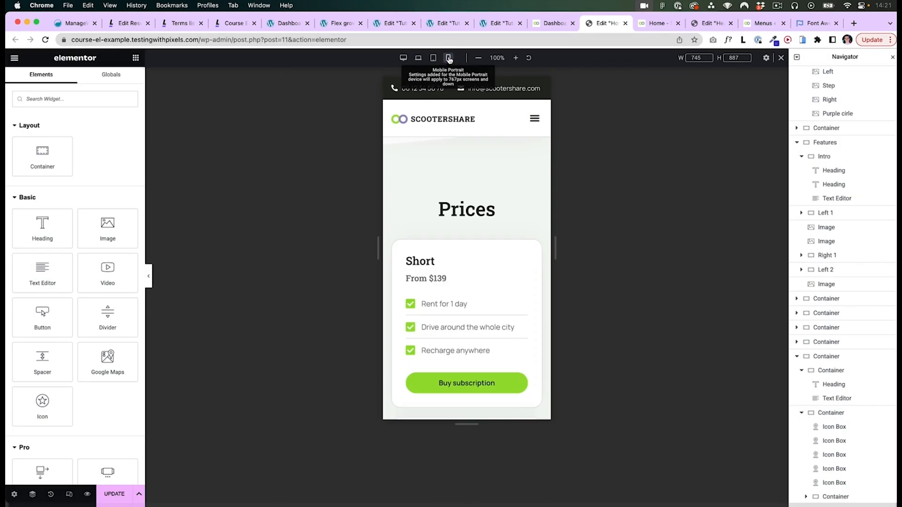
{"action": "scroll", "coordinate": [451, 327], "scroll_direction": "down", "scroll_amount": 15}
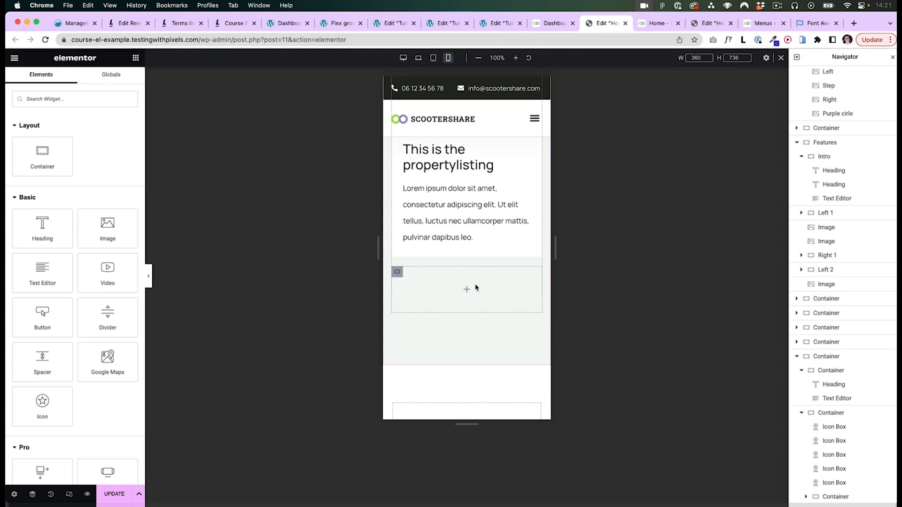
{"action": "key", "text": "super+p"}
{"action": "key", "text": "super+p"}
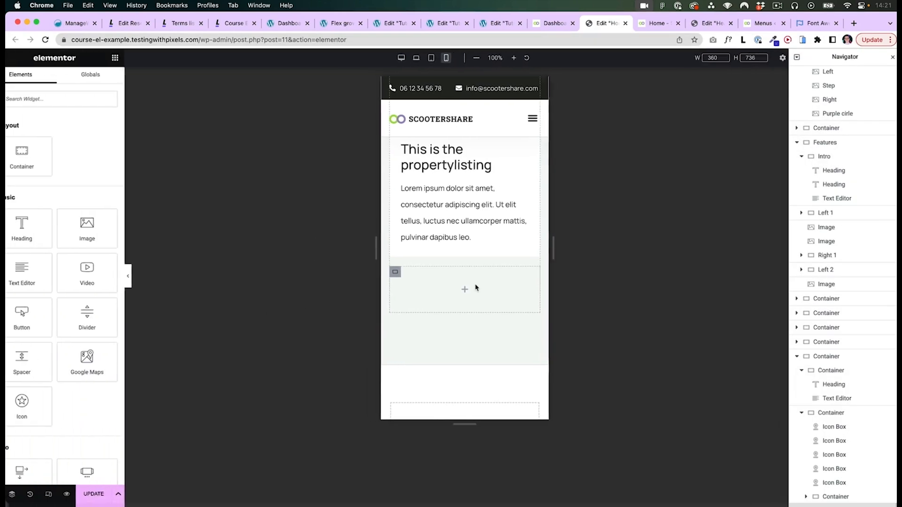
{"action": "key", "text": "super+p"}
{"action": "key", "text": "super+p"}
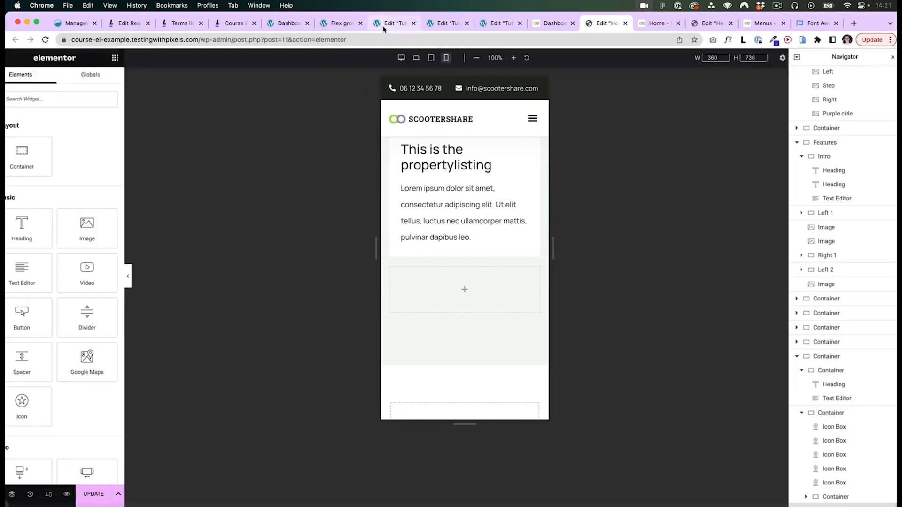
Open the Flex Grow resource page and examine the widths listed for the 2-column desktop layout
{"action": "key", "text": "super+3"}
{"action": "scroll", "coordinate": [304, 295], "scroll_direction": "down", "scroll_amount": 2}
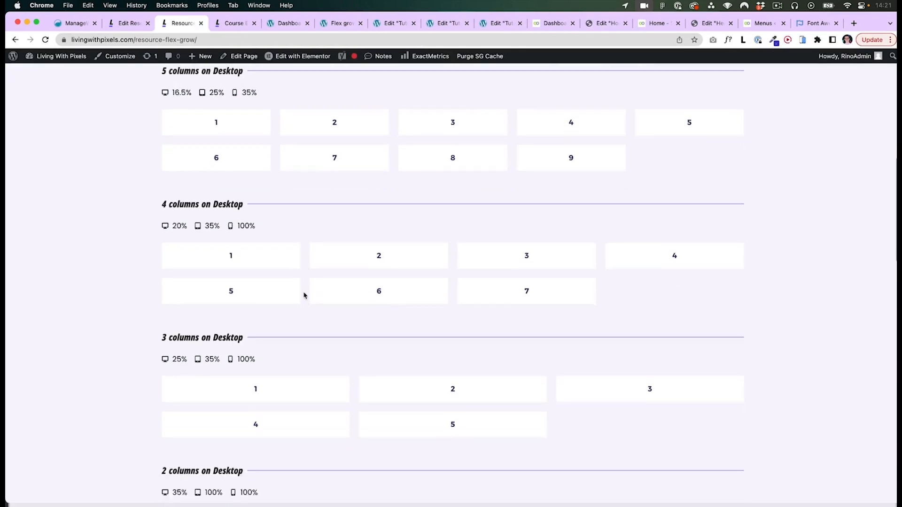
{"action": "scroll", "coordinate": [250, 357], "scroll_direction": "down", "scroll_amount": 3}
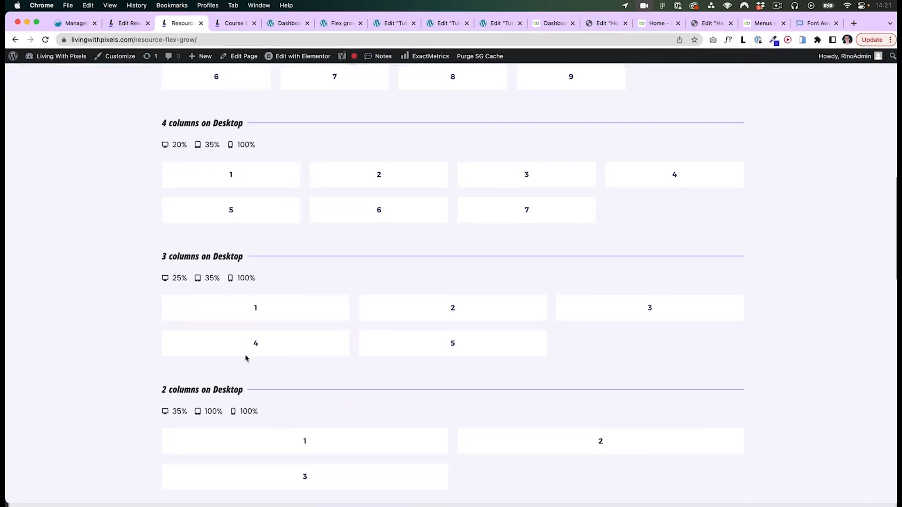
{"action": "scroll", "coordinate": [247, 358], "scroll_direction": "down", "scroll_amount": 2}
{"action": "scroll", "coordinate": [150, 355], "scroll_direction": "up", "scroll_amount": 2}
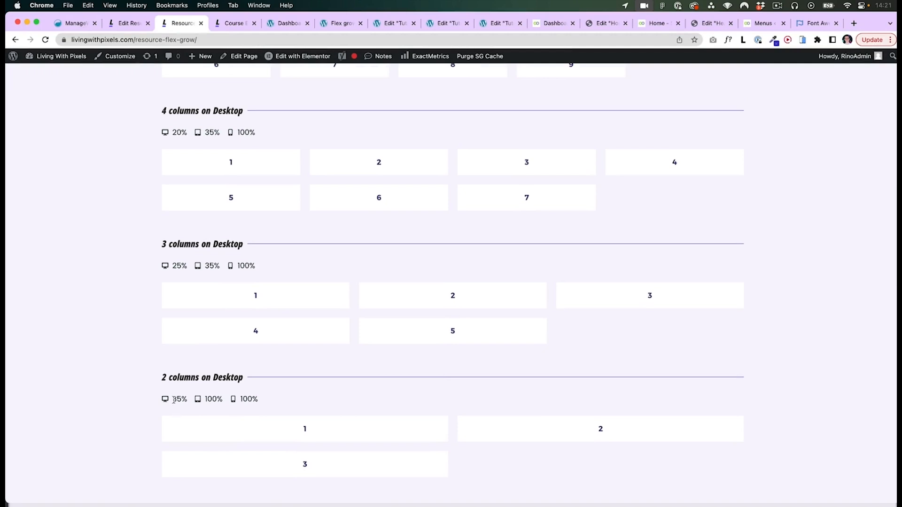
{"action": "double_click", "coordinate": [174, 400]}
{"action": "left_click", "coordinate": [320, 433]}
{"action": "scroll", "coordinate": [223, 283], "scroll_direction": "up", "scroll_amount": 2}
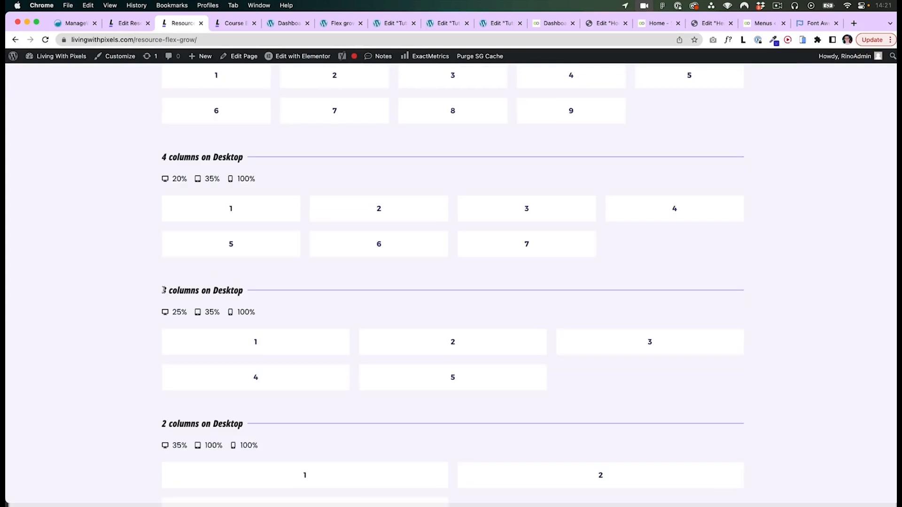
Examine the tablet widths listed for the 3-column and 4-column desktop layouts
{"action": "double_click", "coordinate": [207, 312]}
{"action": "left_click", "coordinate": [212, 314]}
{"action": "scroll", "coordinate": [214, 320], "scroll_direction": "up", "scroll_amount": 4}
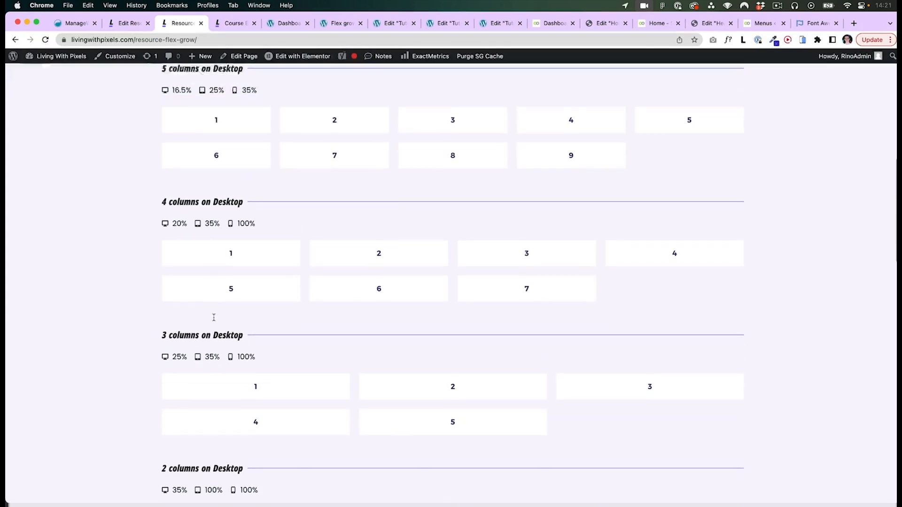
{"action": "left_click_drag", "start_coordinate": [205, 281], "coordinate": [221, 282]}
{"action": "left_click", "coordinate": [220, 284]}
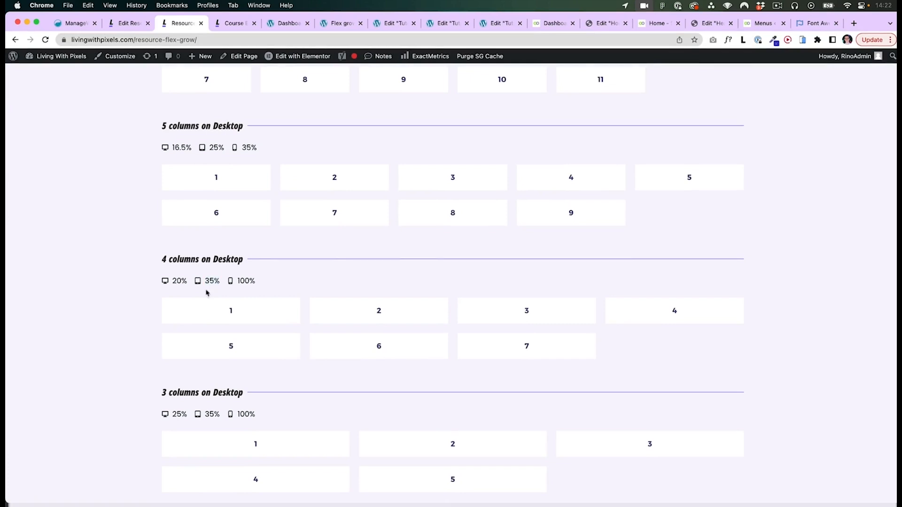
Compare the desktop, tablet and mobile widths listed across the different column layouts on the resource page
{"action": "scroll", "coordinate": [190, 276], "scroll_direction": "up", "scroll_amount": 1}
{"action": "scroll", "coordinate": [175, 290], "scroll_direction": "up", "scroll_amount": 2}
{"action": "scroll", "coordinate": [188, 245], "scroll_direction": "down", "scroll_amount": 5}
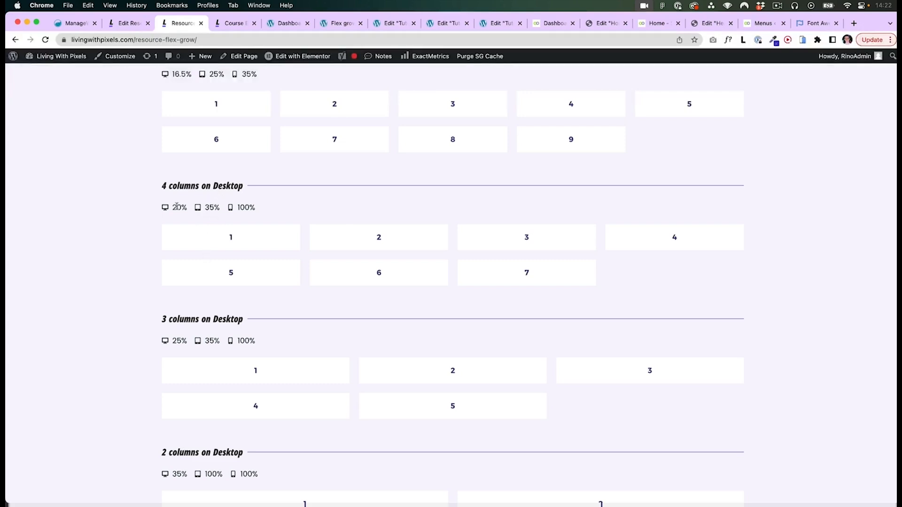
{"action": "scroll", "coordinate": [176, 206], "scroll_direction": "down", "scroll_amount": 3}
{"action": "scroll", "coordinate": [182, 266], "scroll_direction": "up", "scroll_amount": 1}
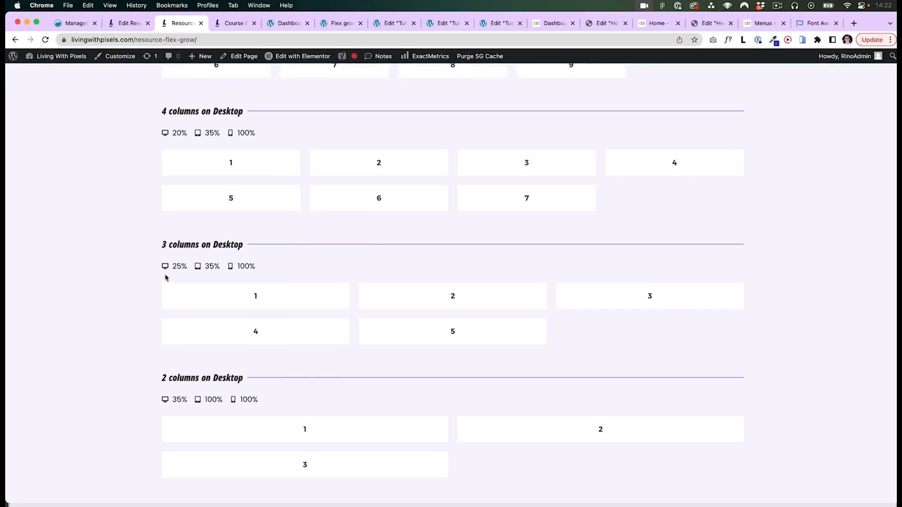
{"action": "scroll", "coordinate": [188, 147], "scroll_direction": "up", "scroll_amount": 1}
{"action": "scroll", "coordinate": [188, 286], "scroll_direction": "up", "scroll_amount": 10}
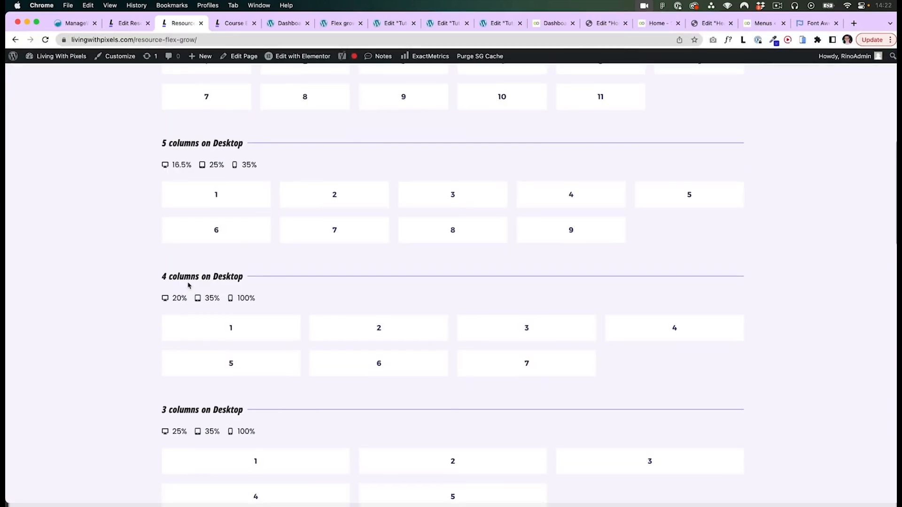
{"action": "scroll", "coordinate": [206, 361], "scroll_direction": "down", "scroll_amount": 5}
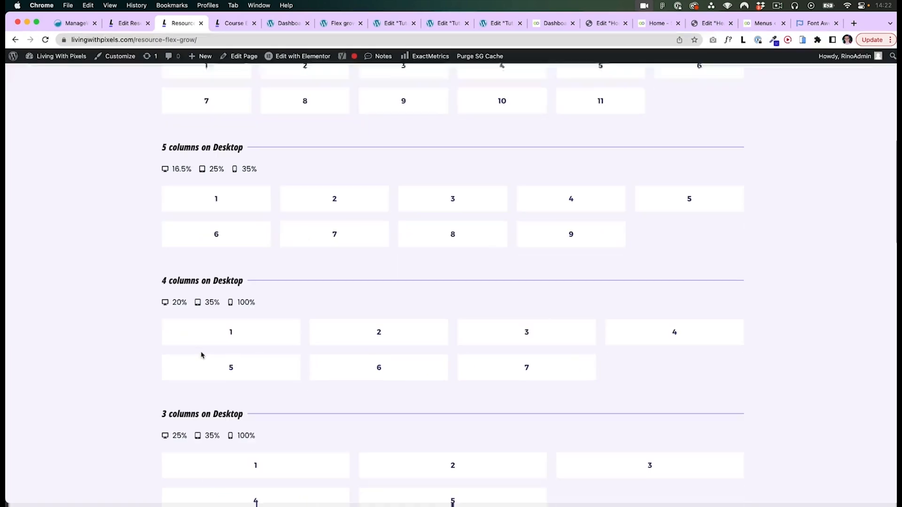
{"action": "scroll", "coordinate": [678, 136], "scroll_direction": "down", "scroll_amount": 5}
{"action": "scroll", "coordinate": [730, 137], "scroll_direction": "down", "scroll_amount": 2}
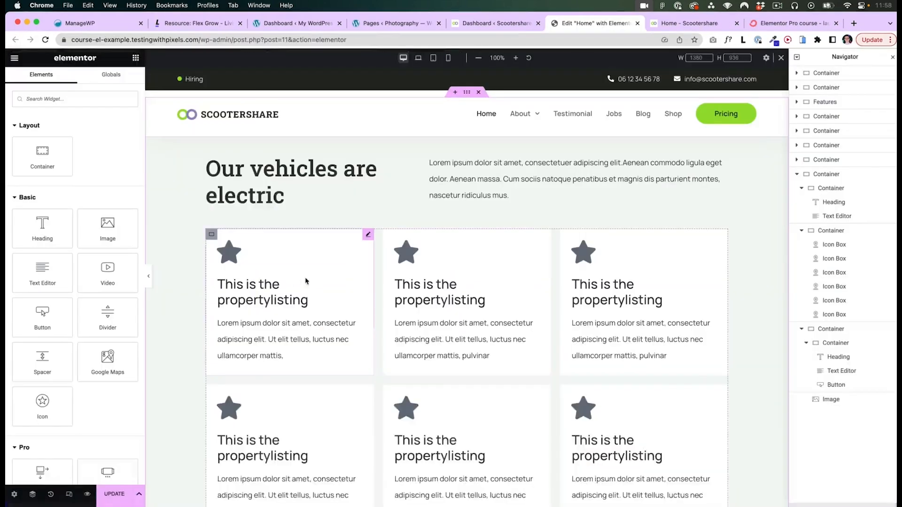
Reopen the Flex Grow resource page and review it down to the section based on the 12 column grid
{"action": "scroll", "coordinate": [342, 332], "scroll_direction": "down", "scroll_amount": 1}
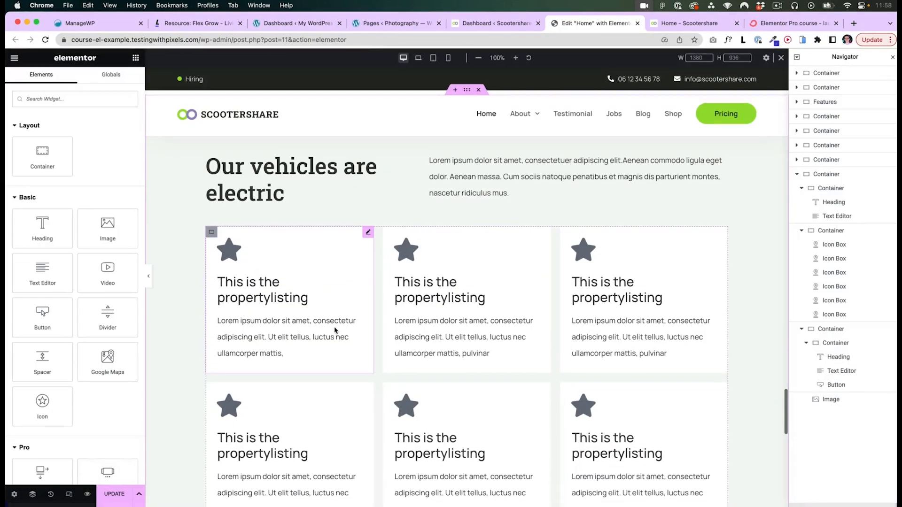
{"action": "left_click", "coordinate": [207, 24]}
{"action": "scroll", "coordinate": [131, 297], "scroll_direction": "down", "scroll_amount": 2}
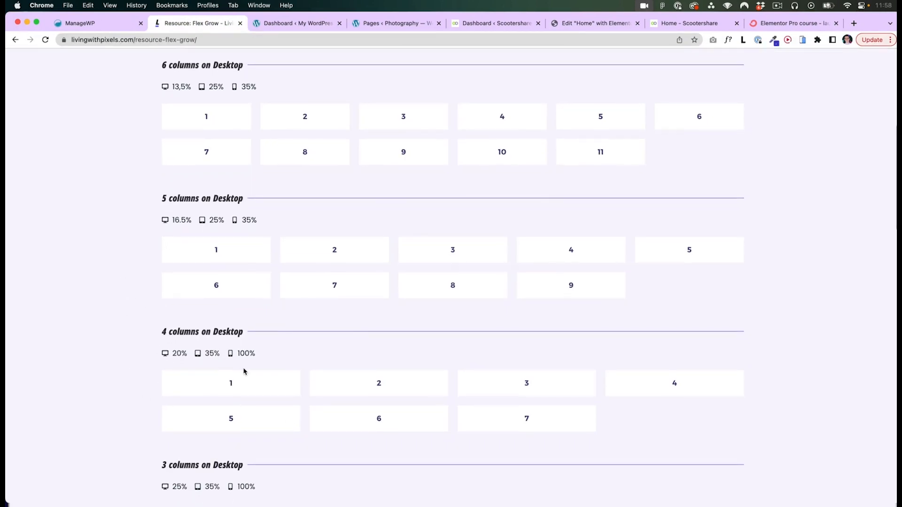
{"action": "scroll", "coordinate": [390, 274], "scroll_direction": "down", "scroll_amount": 8}
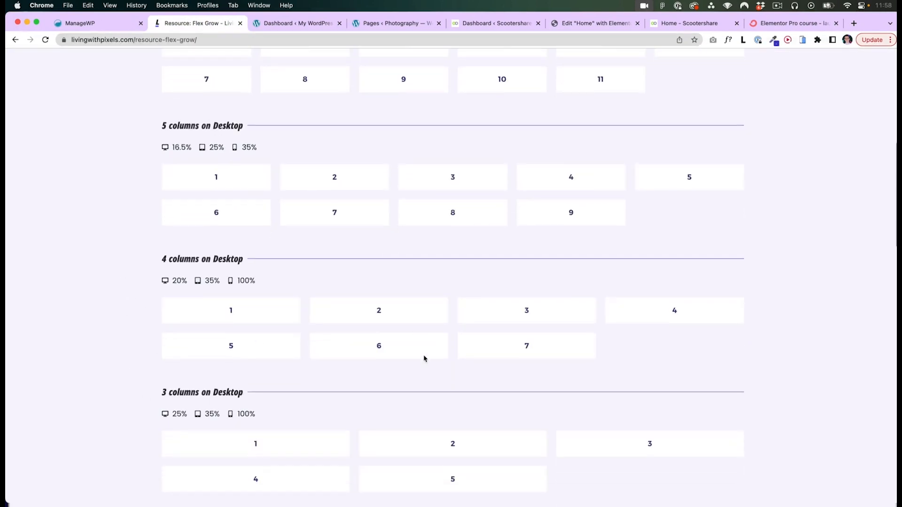
{"action": "scroll", "coordinate": [375, 351], "scroll_direction": "down", "scroll_amount": 14}
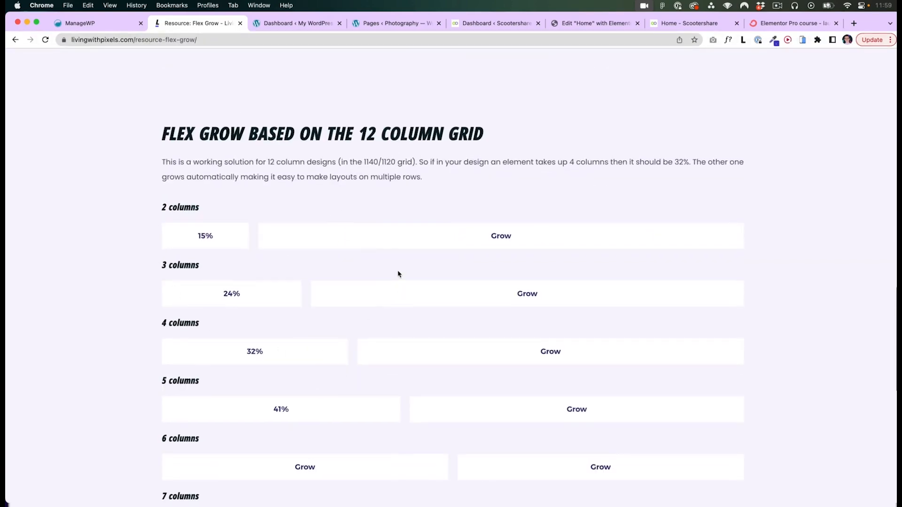
Return to the home page editor and inspect the first icon box's advanced layout settings for width and size
{"action": "key", "text": "super+6"}
{"action": "scroll", "coordinate": [304, 275], "scroll_direction": "down", "scroll_amount": 1}
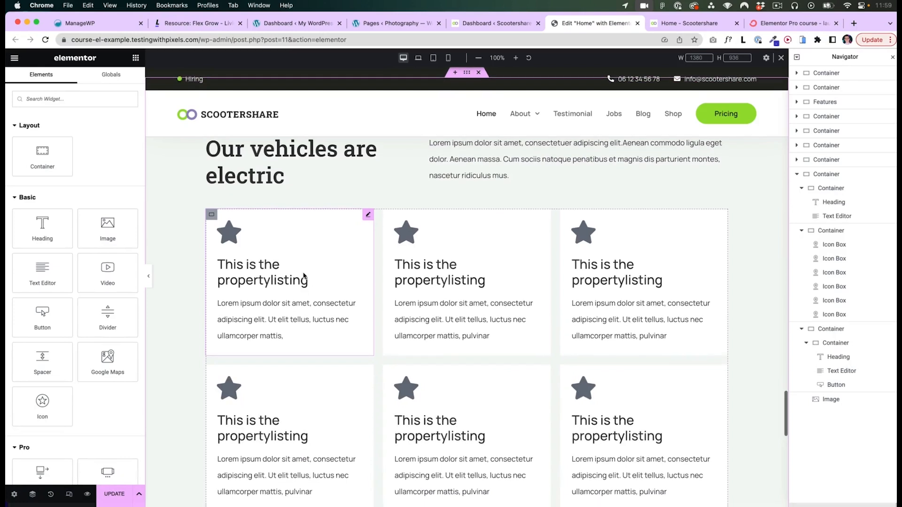
{"action": "scroll", "coordinate": [338, 310], "scroll_direction": "up", "scroll_amount": 1}
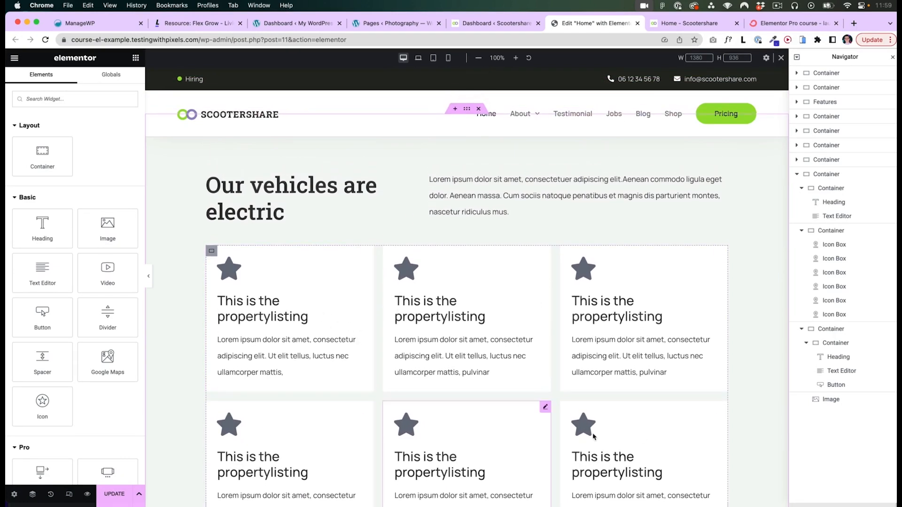
{"action": "scroll", "coordinate": [409, 299], "scroll_direction": "down", "scroll_amount": 1}
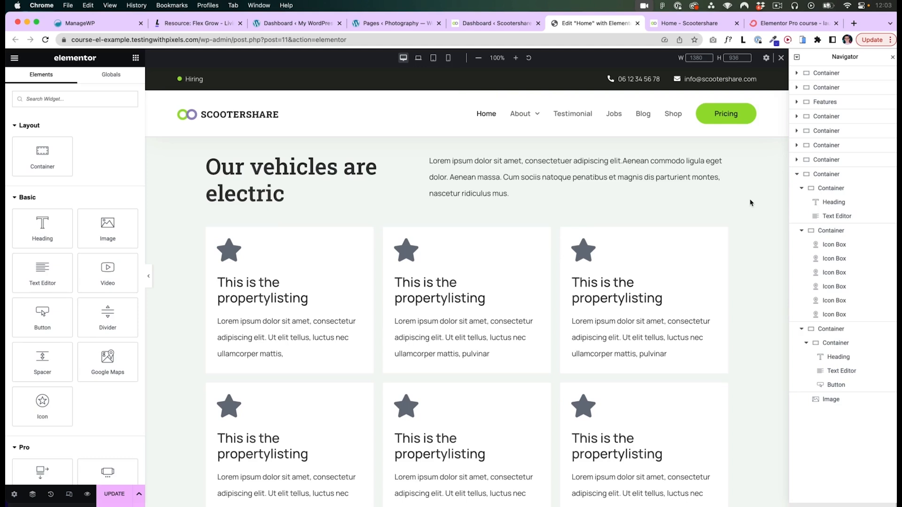
{"action": "left_click", "coordinate": [365, 270]}
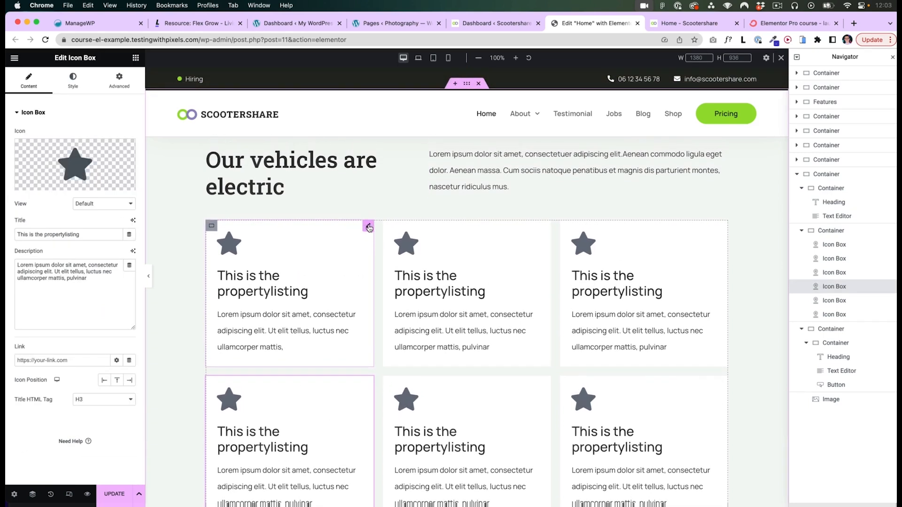
{"action": "left_click", "coordinate": [368, 227]}
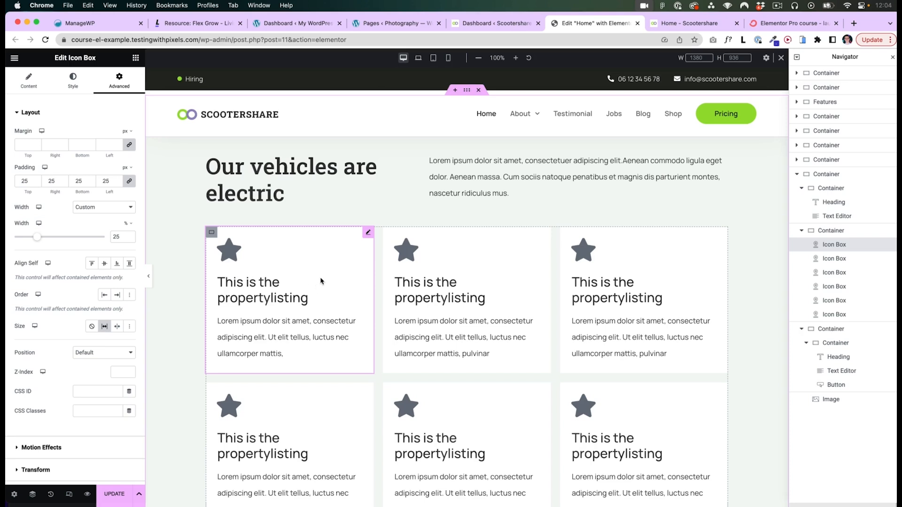
{"action": "scroll", "coordinate": [322, 282], "scroll_direction": "up", "scroll_amount": 1}
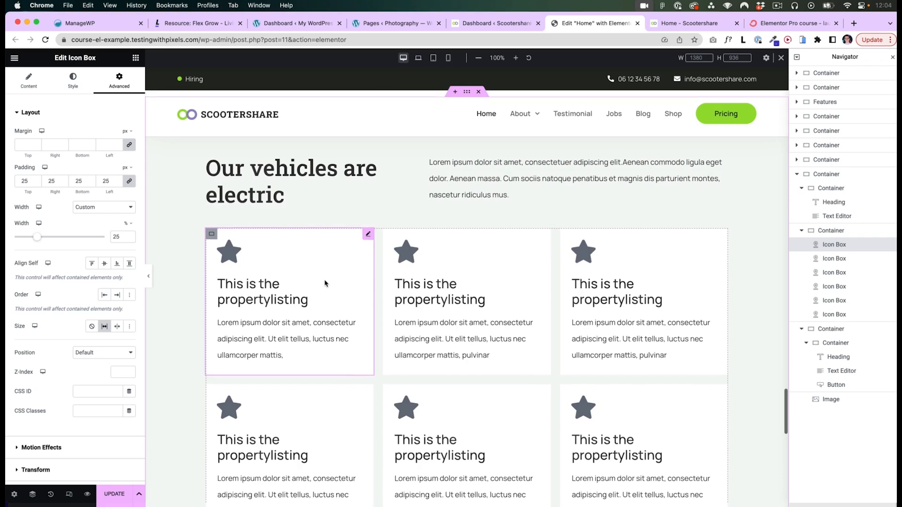
{"action": "scroll", "coordinate": [325, 282], "scroll_direction": "down", "scroll_amount": 1}
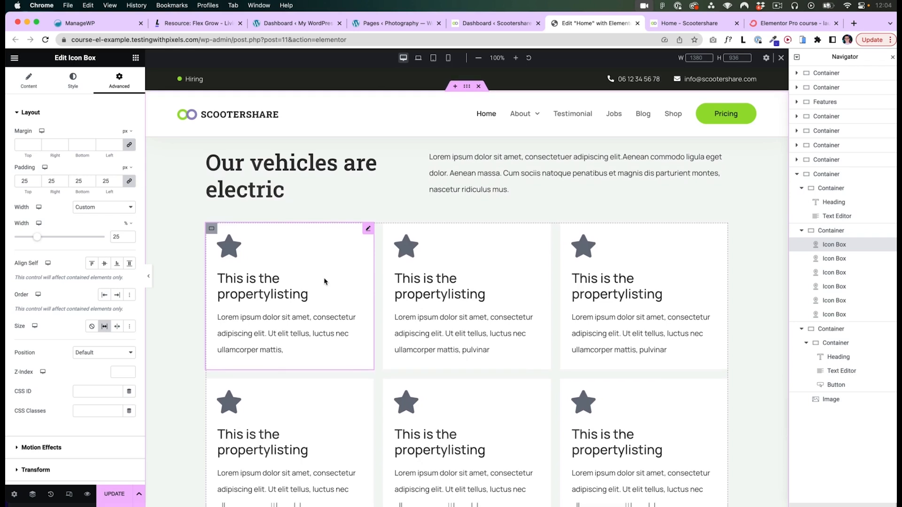
{"action": "scroll", "coordinate": [324, 281], "scroll_direction": "up", "scroll_amount": 5}
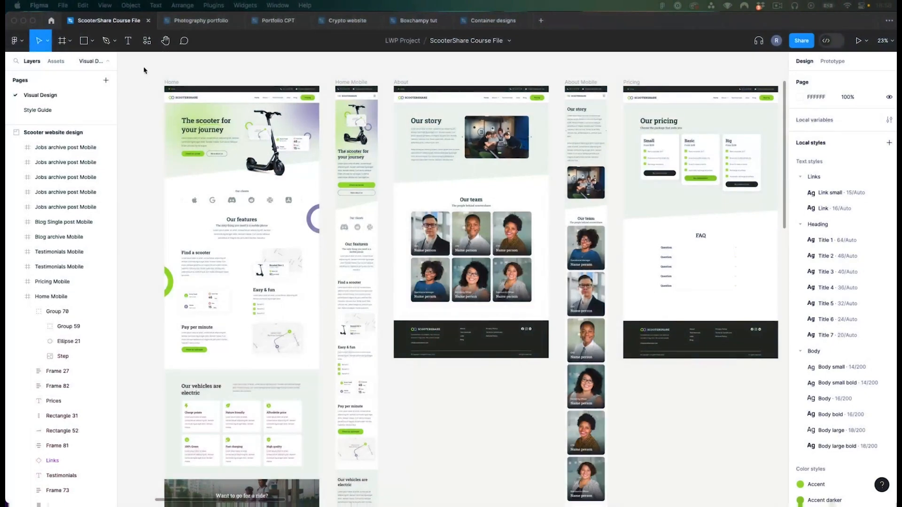
Look over the page frames in the ScooterShare Course File in Figma, ending on the Home design's hero section
{"action": "scroll", "coordinate": [196, 105], "scroll_direction": "up", "scroll_amount": 3}
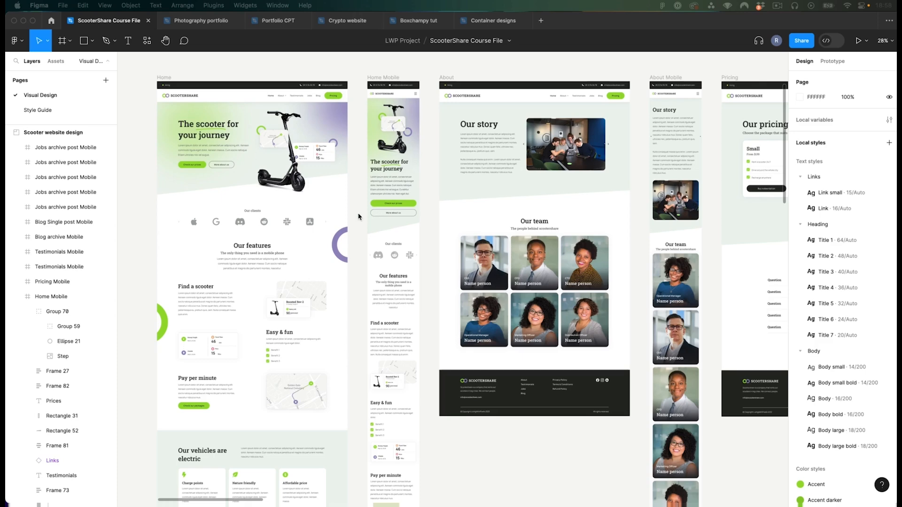
{"action": "scroll", "coordinate": [358, 216], "scroll_direction": "down", "scroll_amount": 5}
{"action": "left_click", "coordinate": [599, 336]}
{"action": "left_click_drag", "start_coordinate": [600, 336], "coordinate": [400, 299]}
{"action": "scroll", "coordinate": [446, 313], "scroll_direction": "down", "scroll_amount": 1}
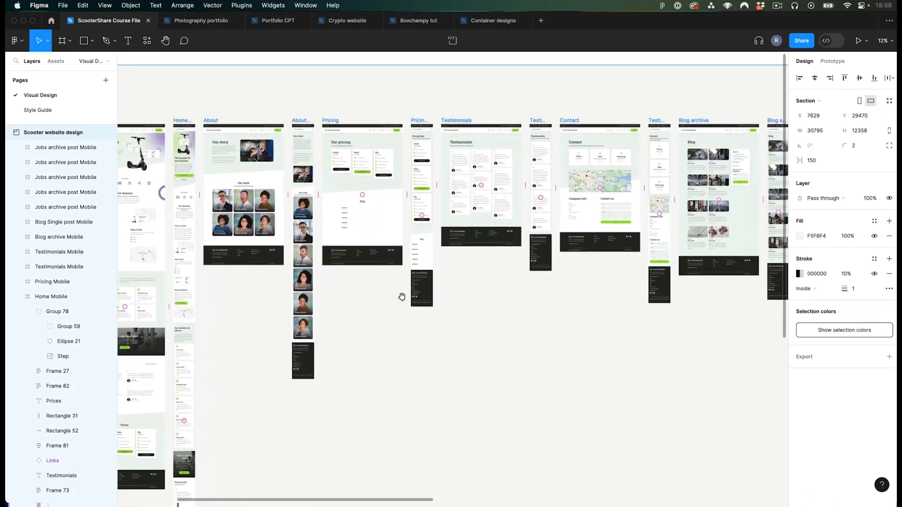
{"action": "scroll", "coordinate": [400, 299], "scroll_direction": "right", "scroll_amount": 10}
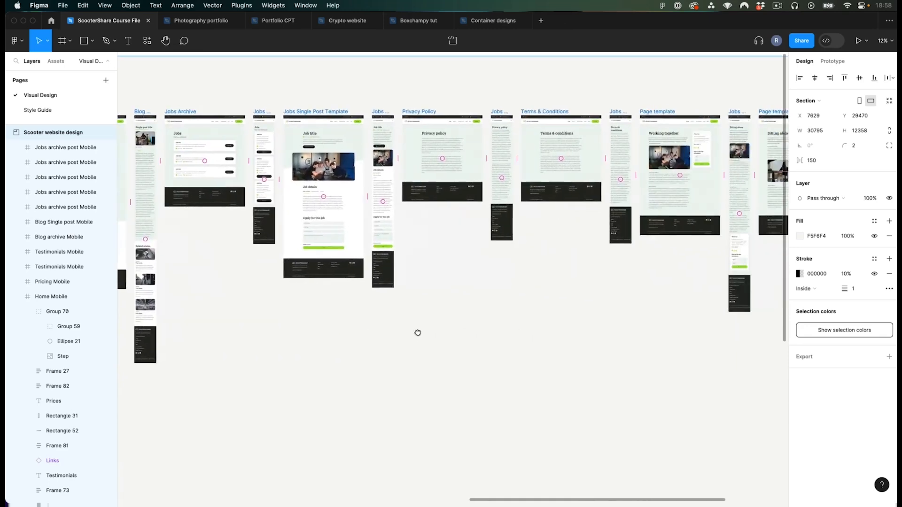
{"action": "scroll", "coordinate": [418, 332], "scroll_direction": "right", "scroll_amount": 3}
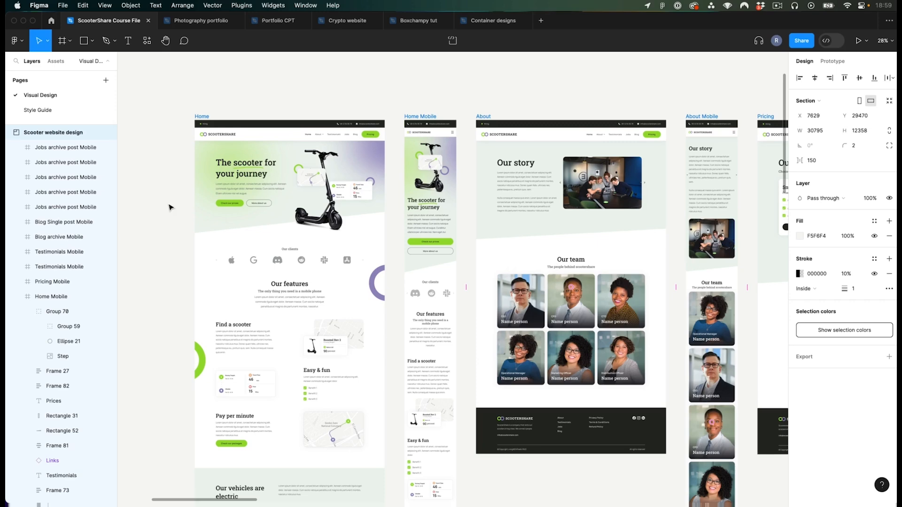
{"action": "key", "text": "Escape"}
{"action": "scroll", "coordinate": [170, 208], "scroll_direction": "up", "scroll_amount": 4}
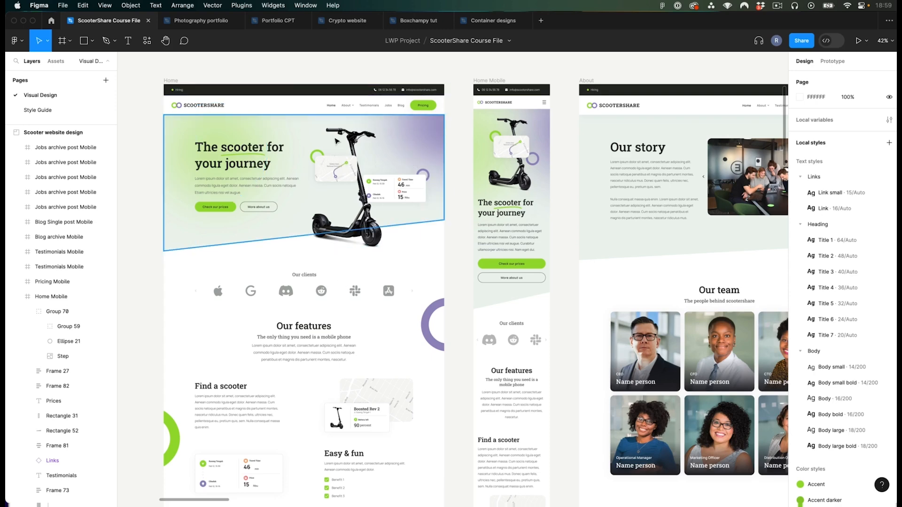
Switch to the Elementor home page editor in Chrome and inspect the hero's text container and the features section's intro
{"action": "key", "text": "super+Tab"}
{"action": "left_click", "coordinate": [235, 198]}
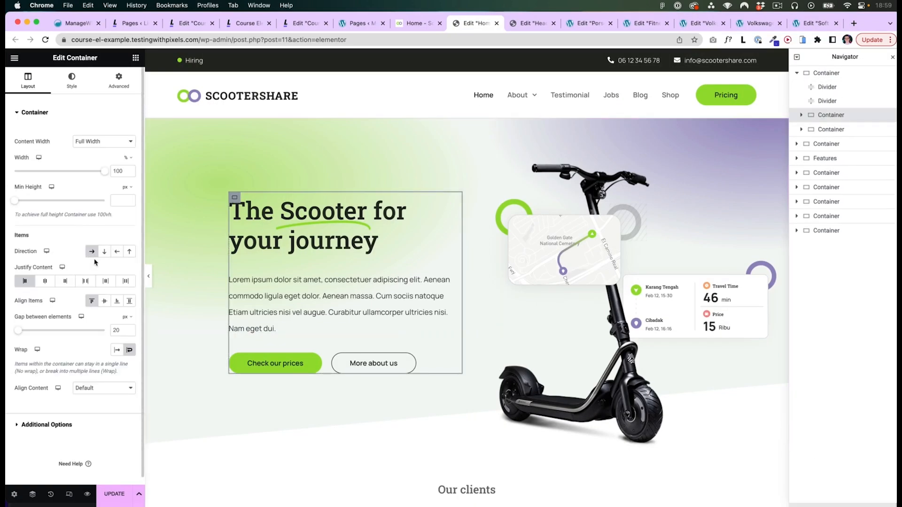
{"action": "scroll", "coordinate": [493, 437], "scroll_direction": "down", "scroll_amount": 1}
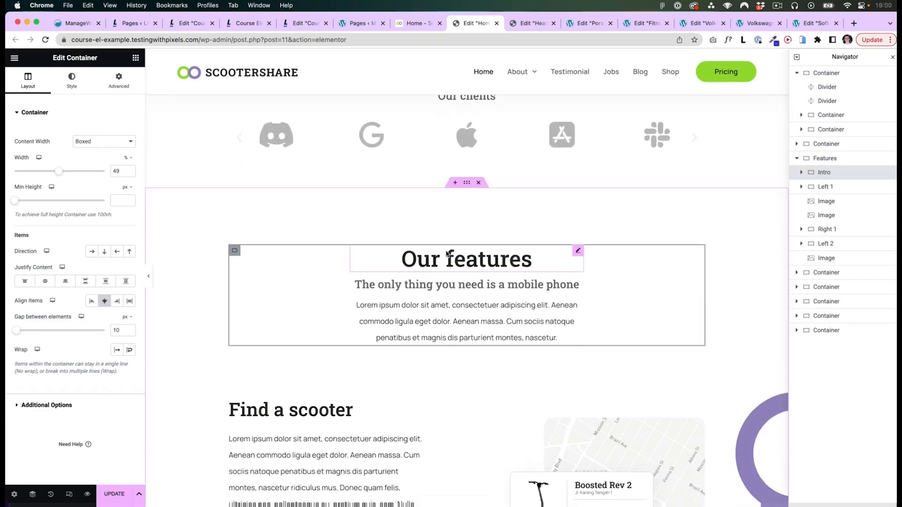
{"action": "scroll", "coordinate": [451, 273], "scroll_direction": "down", "scroll_amount": 1}
{"action": "scroll", "coordinate": [455, 322], "scroll_direction": "down", "scroll_amount": 3}
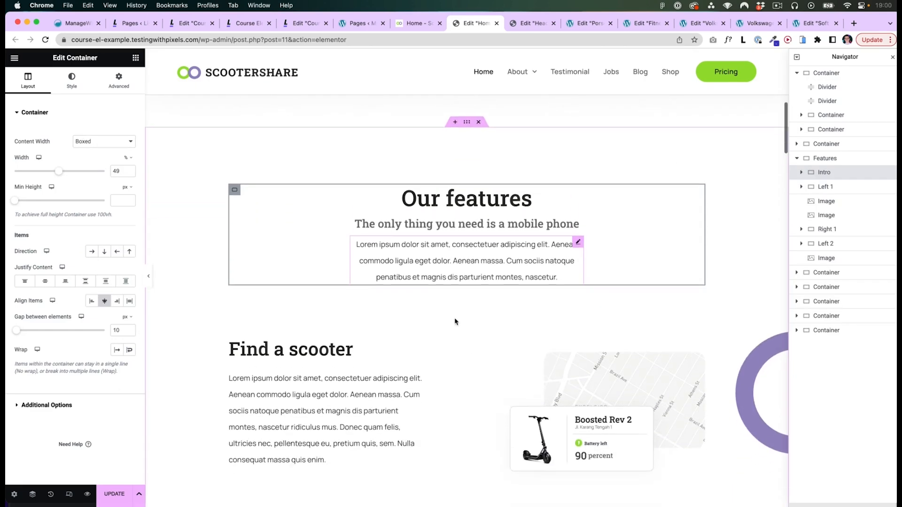
{"action": "scroll", "coordinate": [392, 346], "scroll_direction": "up", "scroll_amount": 5}
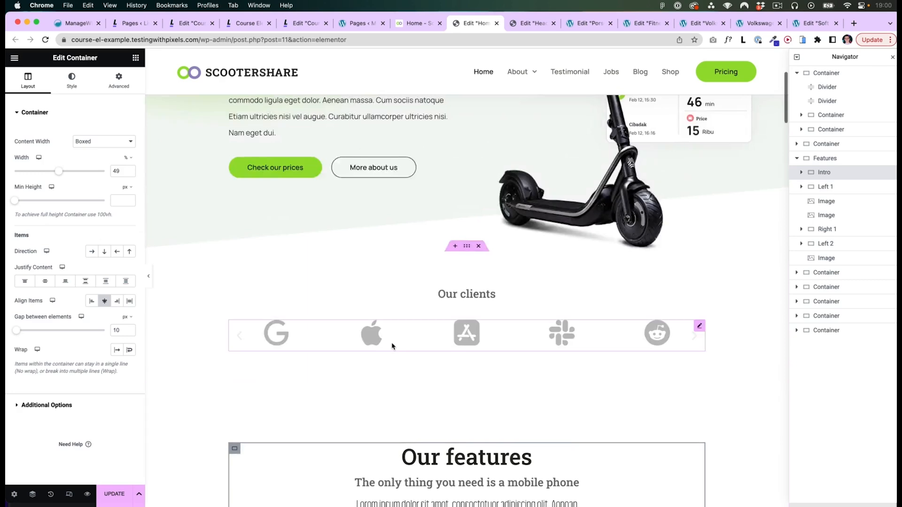
{"action": "scroll", "coordinate": [393, 346], "scroll_direction": "up", "scroll_amount": 5}
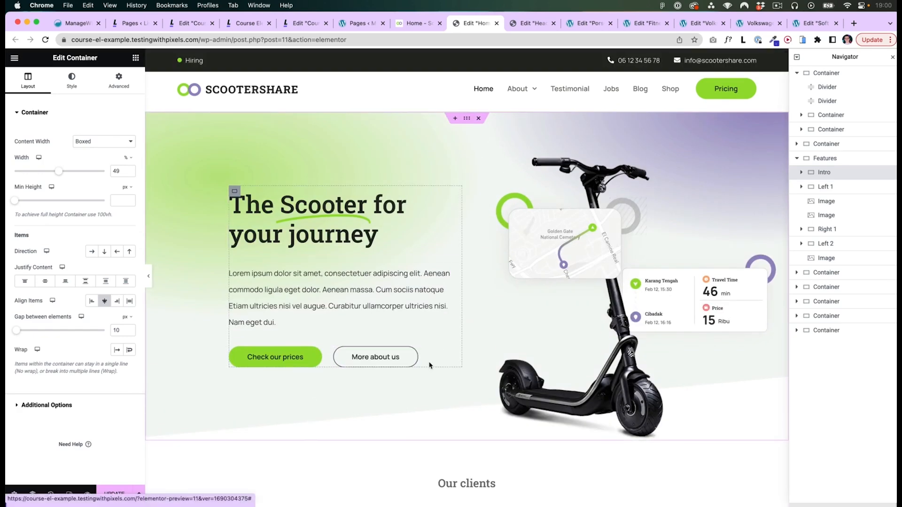
{"action": "left_click", "coordinate": [234, 192]}
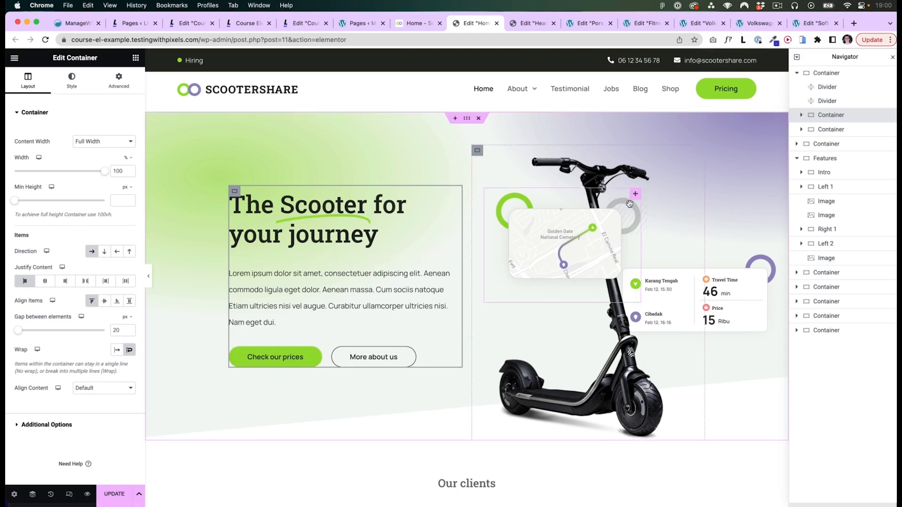
Examine the Find a scooter and Easy & fun rows and open the settings of the Boosted Rev 2 image
{"action": "scroll", "coordinate": [595, 174], "scroll_direction": "down", "scroll_amount": 10}
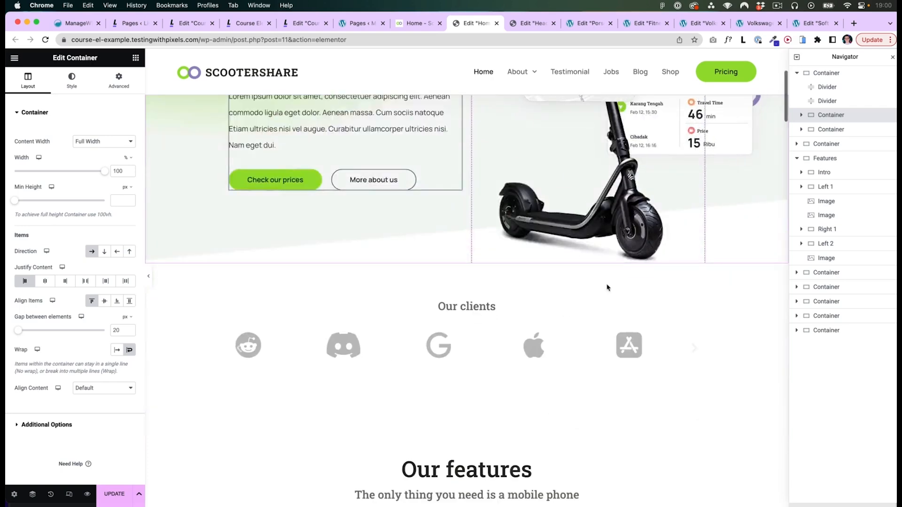
{"action": "scroll", "coordinate": [578, 318], "scroll_direction": "down", "scroll_amount": 1}
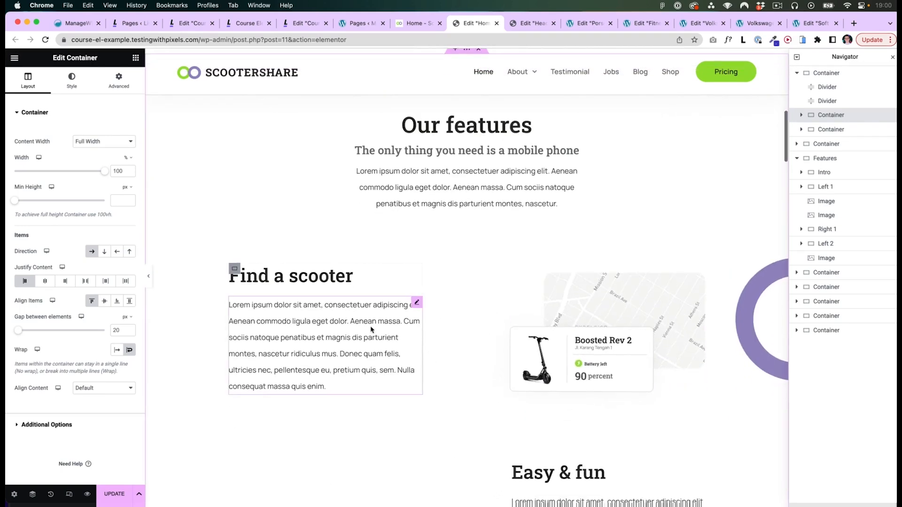
{"action": "scroll", "coordinate": [620, 326], "scroll_direction": "down", "scroll_amount": 5}
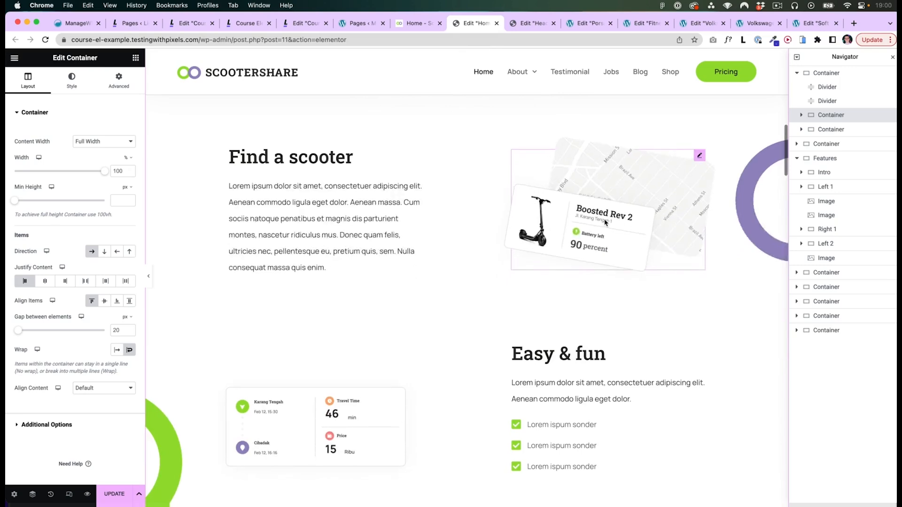
{"action": "scroll", "coordinate": [606, 272], "scroll_direction": "up", "scroll_amount": 2}
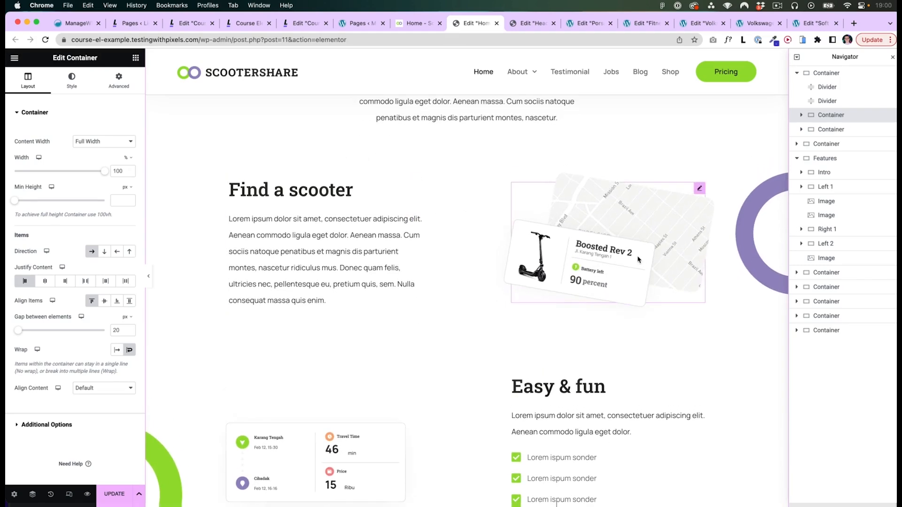
{"action": "scroll", "coordinate": [743, 312], "scroll_direction": "up", "scroll_amount": 2}
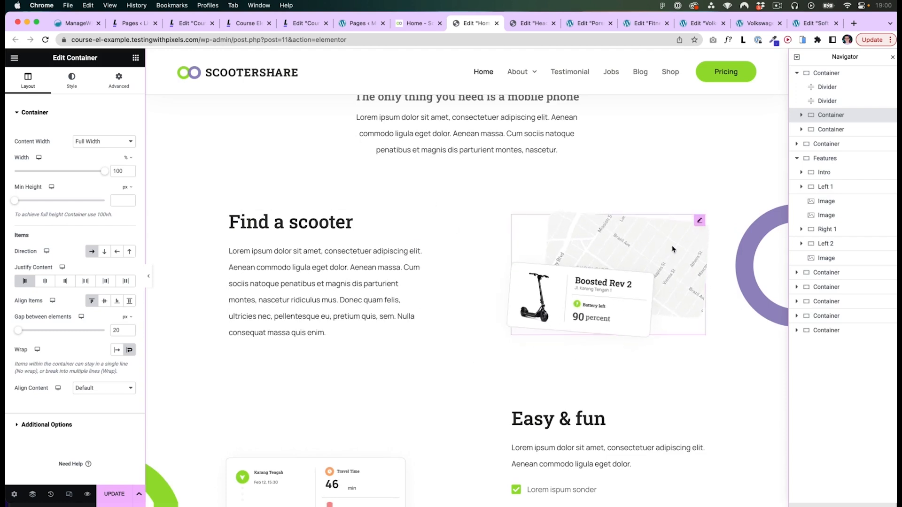
{"action": "left_click", "coordinate": [638, 293]}
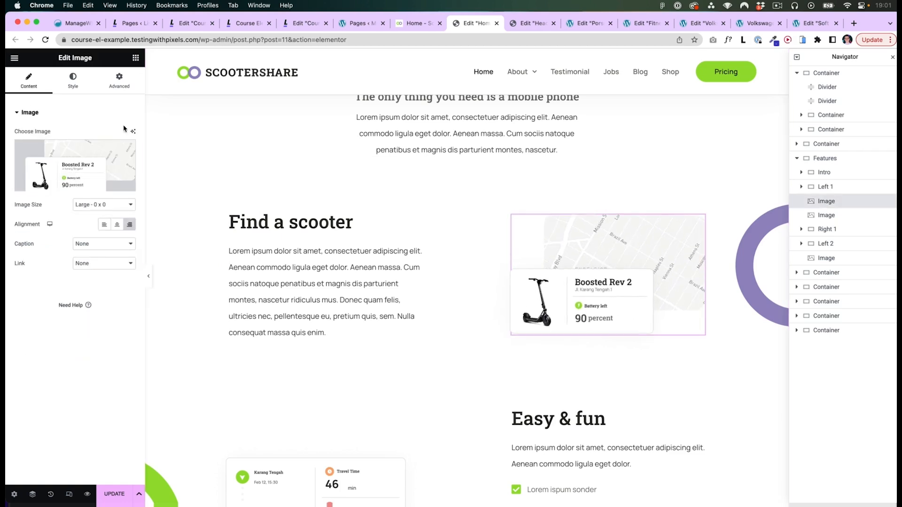
Search the widgets for "icon", add an Icon Box, and place it directly in the Features container below the Find a scooter text
{"action": "left_click", "coordinate": [134, 59]}
{"action": "scroll", "coordinate": [347, 337], "scroll_direction": "down", "scroll_amount": 1}
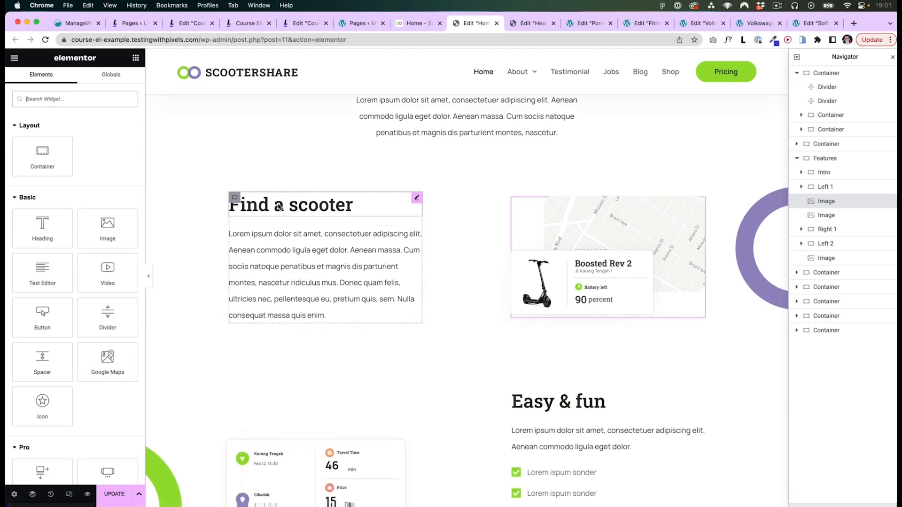
{"action": "left_click", "coordinate": [234, 199]}
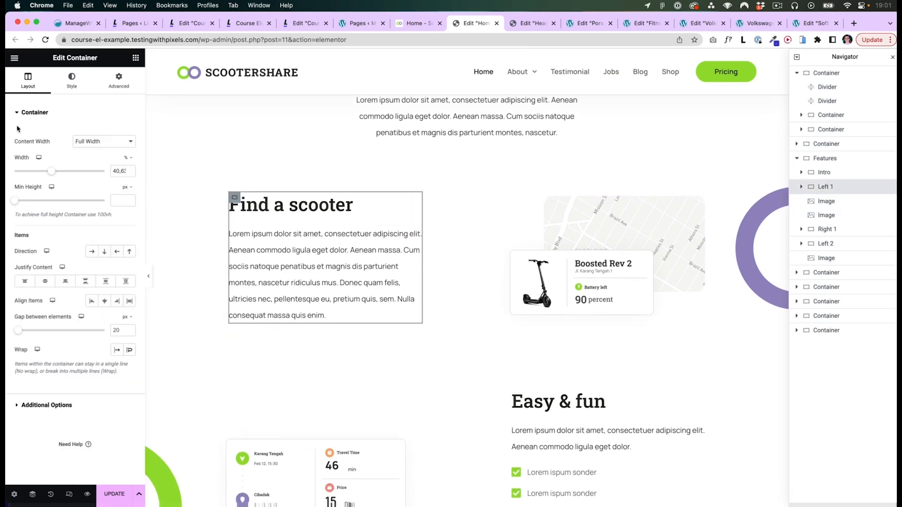
{"action": "left_click", "coordinate": [134, 59]}
{"action": "type", "text": "icon"}
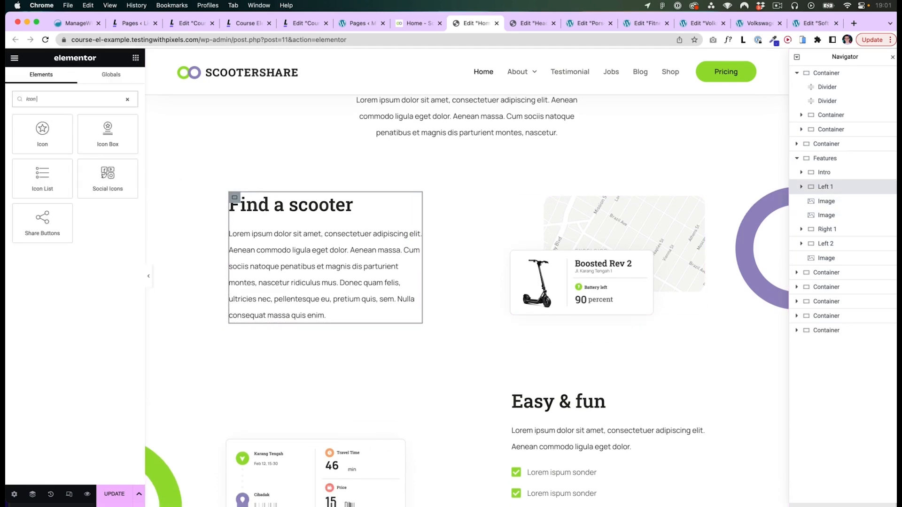
{"action": "left_click_drag", "start_coordinate": [108, 134], "coordinate": [262, 198]}
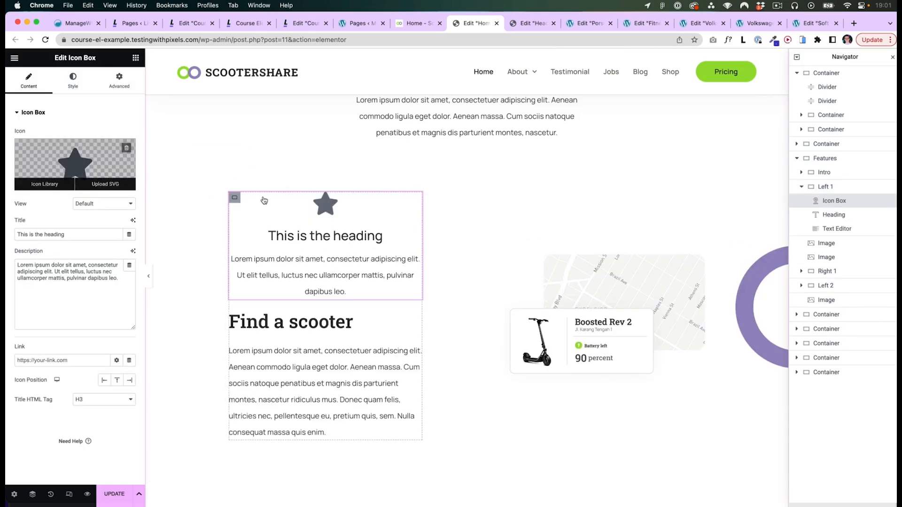
{"action": "left_click_drag", "start_coordinate": [417, 201], "coordinate": [415, 226]}
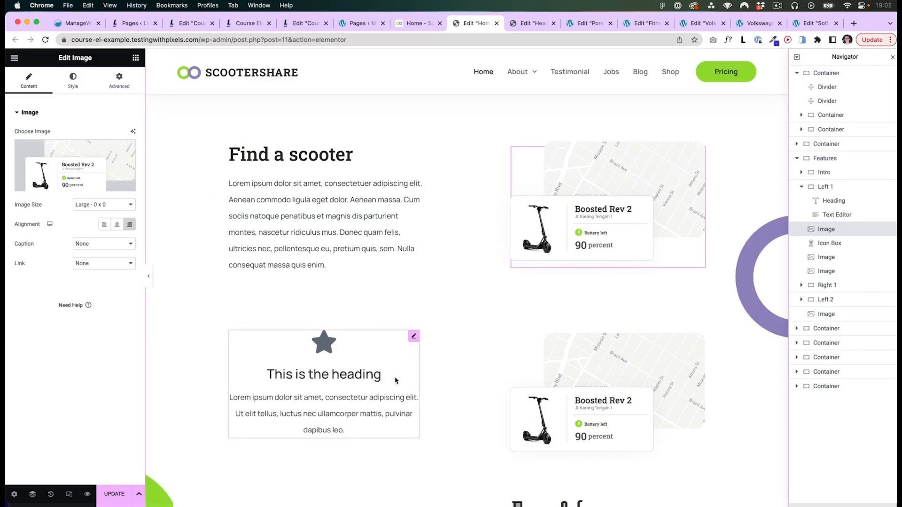
Remove the star icon from the new icon box and align its content to the left
{"action": "left_click", "coordinate": [414, 336]}
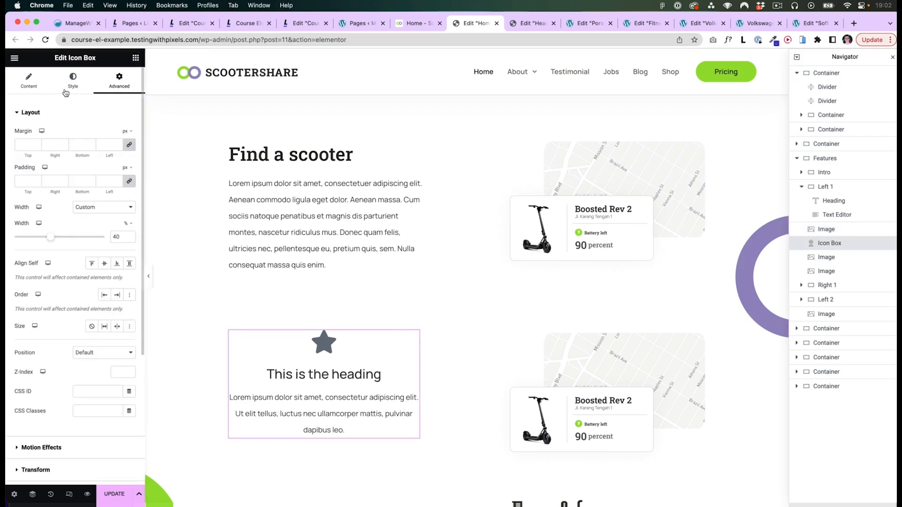
{"action": "left_click", "coordinate": [29, 80]}
{"action": "left_click", "coordinate": [126, 149]}
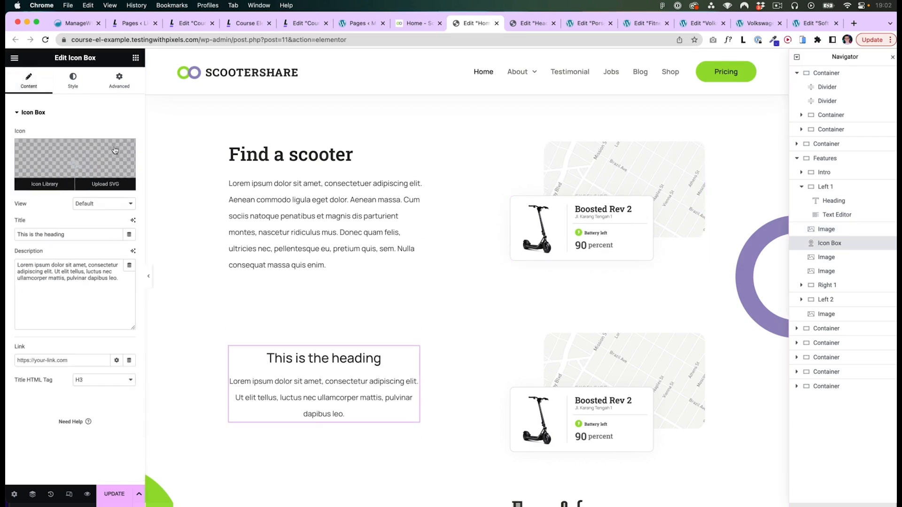
{"action": "left_click", "coordinate": [73, 80]}
{"action": "left_click", "coordinate": [91, 135]}
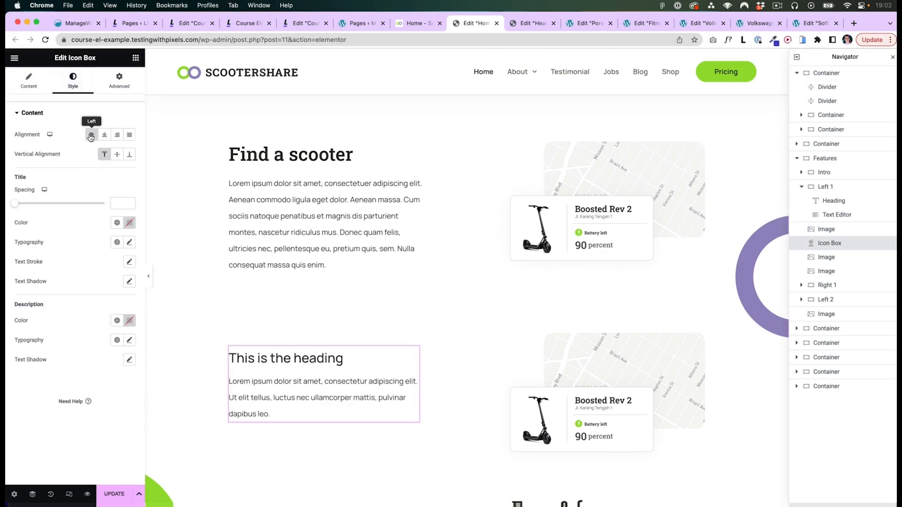
Inspect the Find a scooter heading, its text editor and the Left 1 container that holds them
{"action": "scroll", "coordinate": [332, 362], "scroll_direction": "down", "scroll_amount": 1}
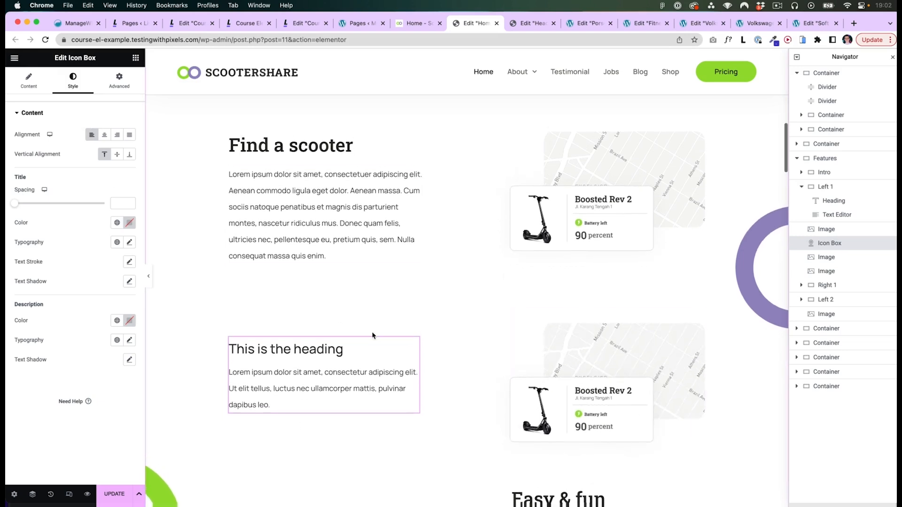
{"action": "scroll", "coordinate": [372, 336], "scroll_direction": "up", "scroll_amount": 1}
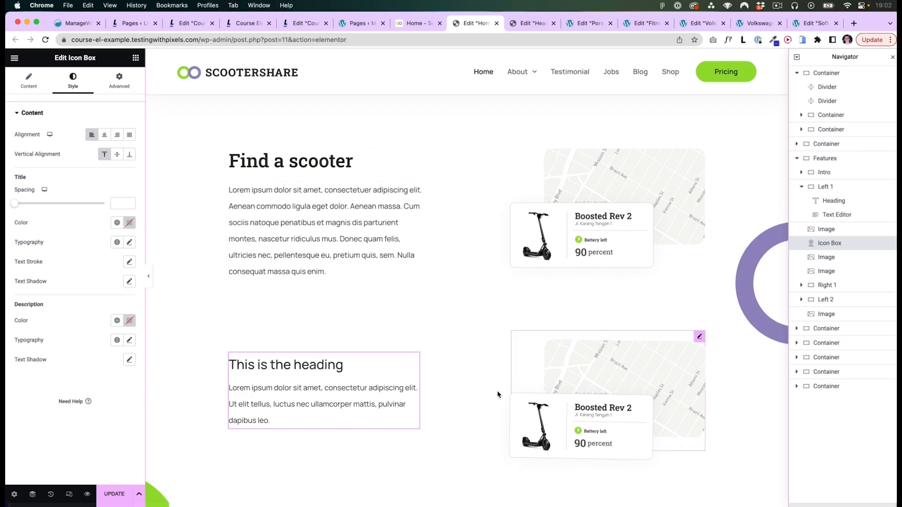
{"action": "scroll", "coordinate": [470, 371], "scroll_direction": "down", "scroll_amount": 1}
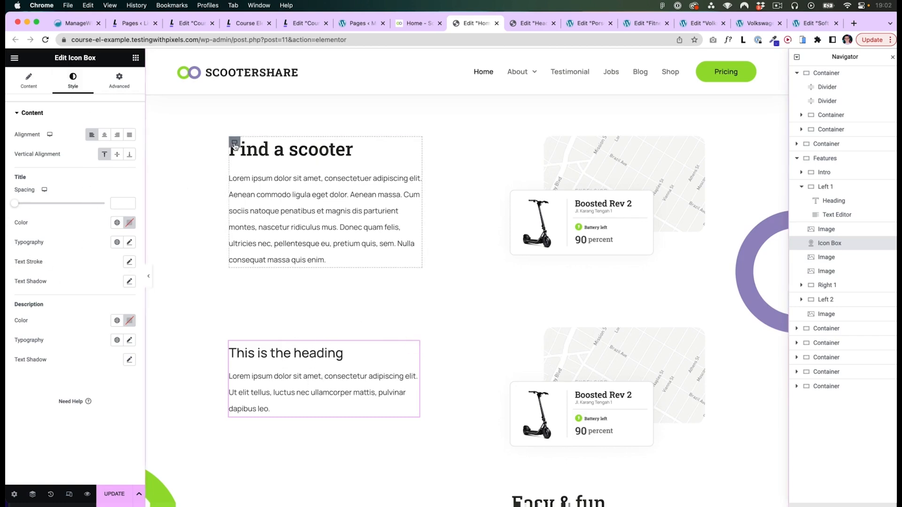
{"action": "left_click", "coordinate": [275, 154]}
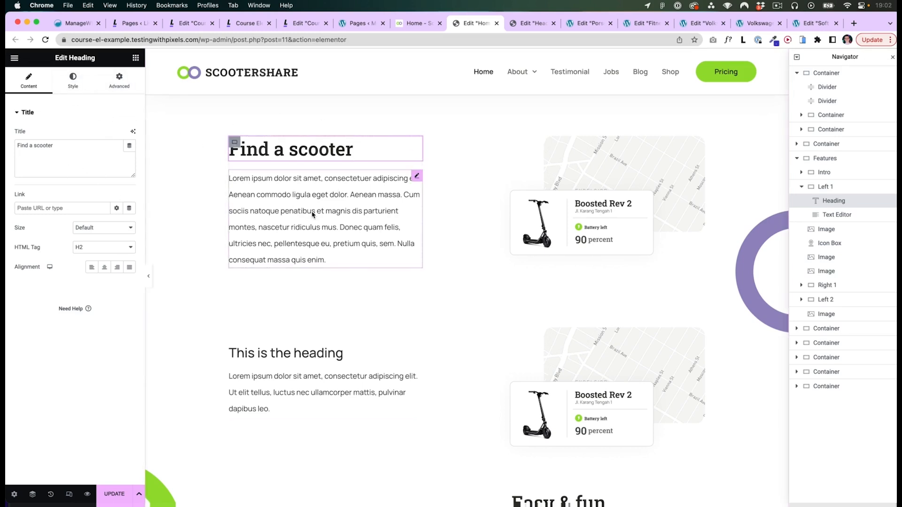
{"action": "left_click", "coordinate": [409, 182]}
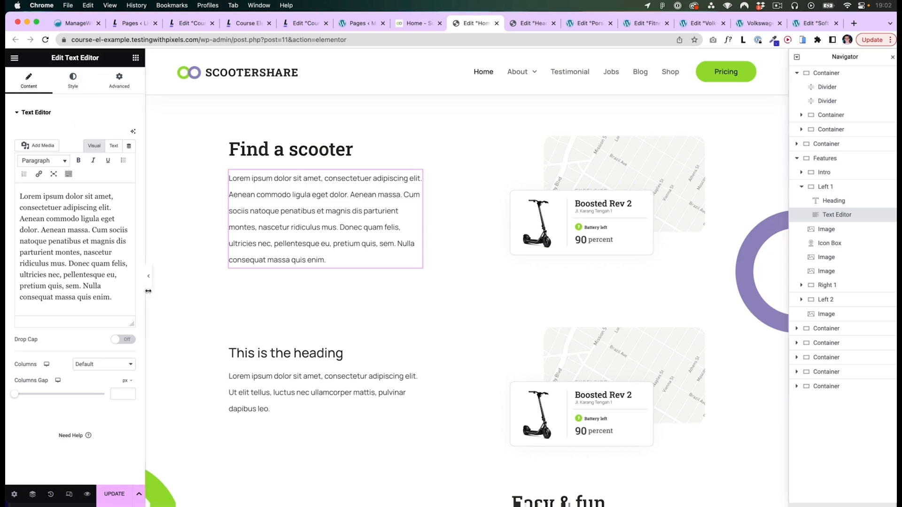
{"action": "left_click", "coordinate": [235, 141]}
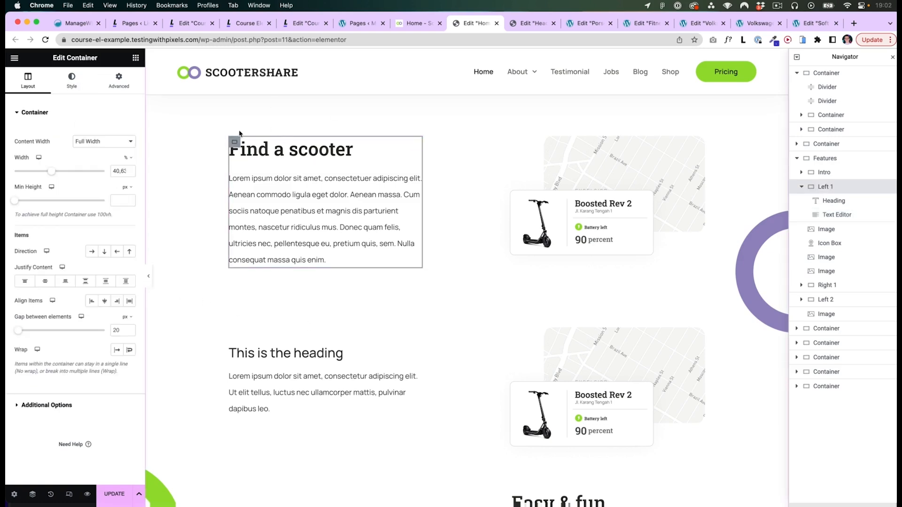
Compare the icon box's content and style settings with those of the separate Find a scooter heading and text editor
{"action": "left_click", "coordinate": [319, 355]}
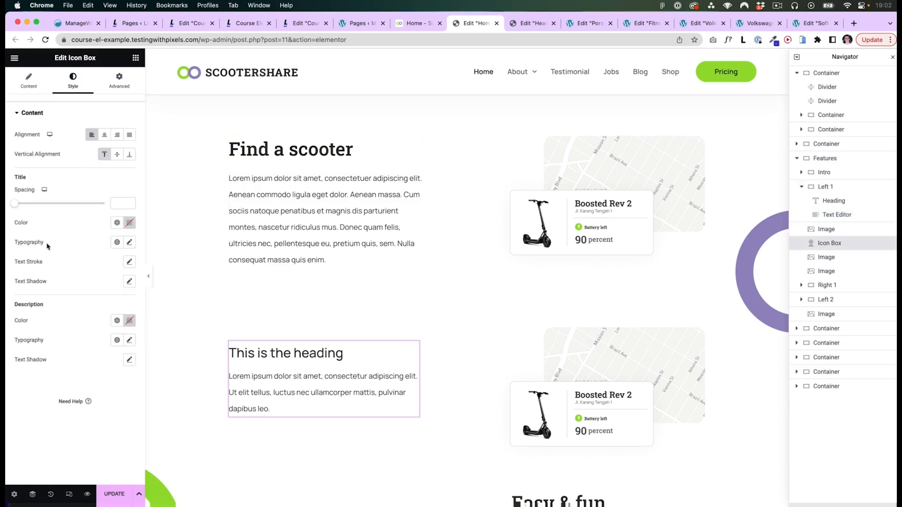
{"action": "left_click", "coordinate": [38, 89]}
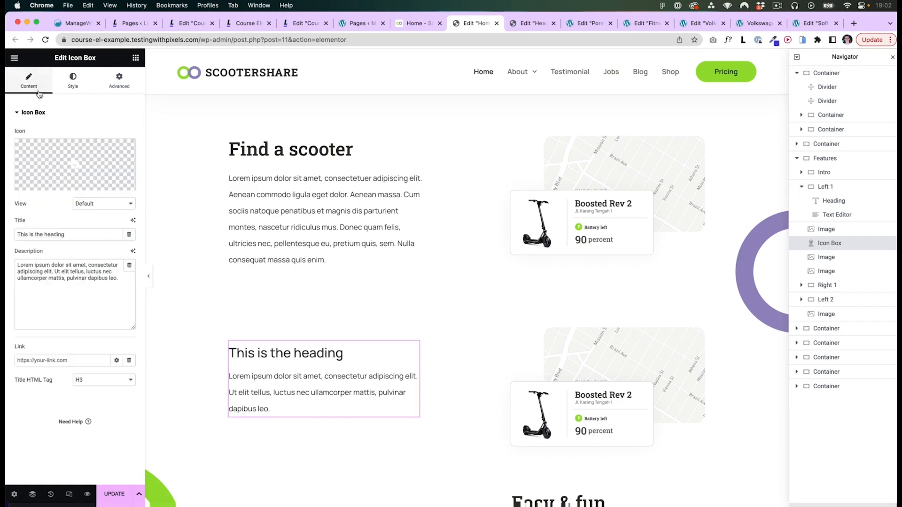
{"action": "left_click", "coordinate": [91, 201]}
{"action": "left_click", "coordinate": [43, 203]}
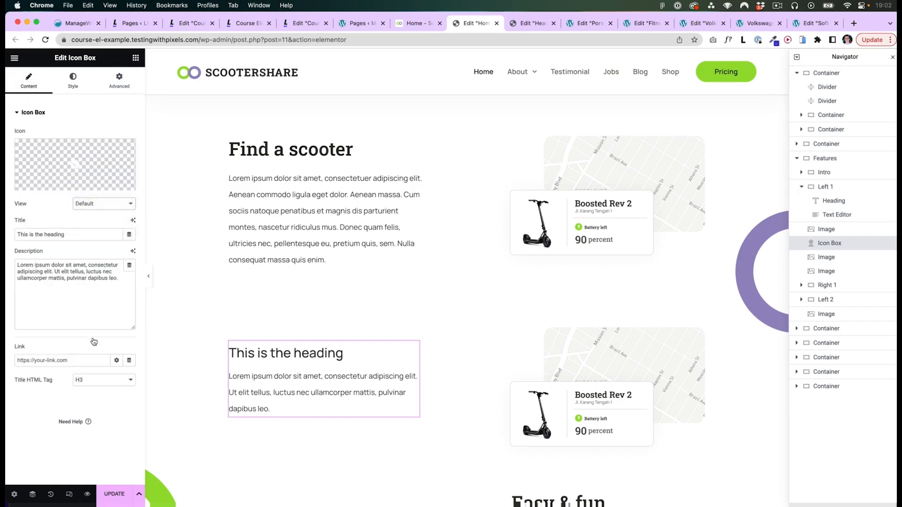
{"action": "left_click", "coordinate": [72, 80]}
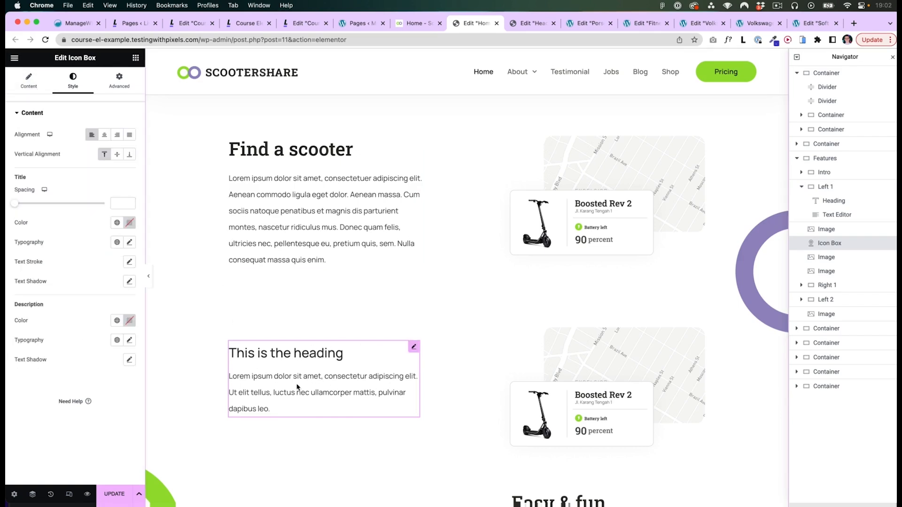
{"action": "left_click", "coordinate": [258, 138]}
{"action": "left_click", "coordinate": [282, 150]}
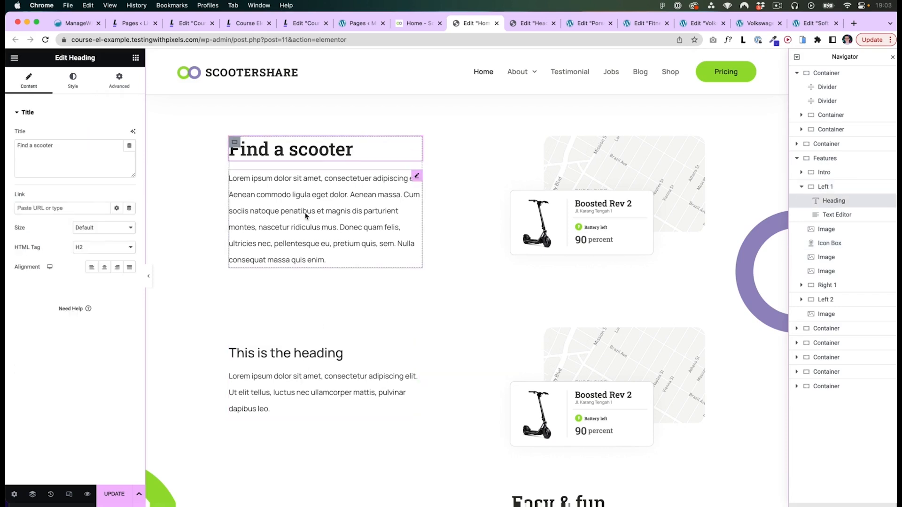
{"action": "left_click", "coordinate": [305, 217]}
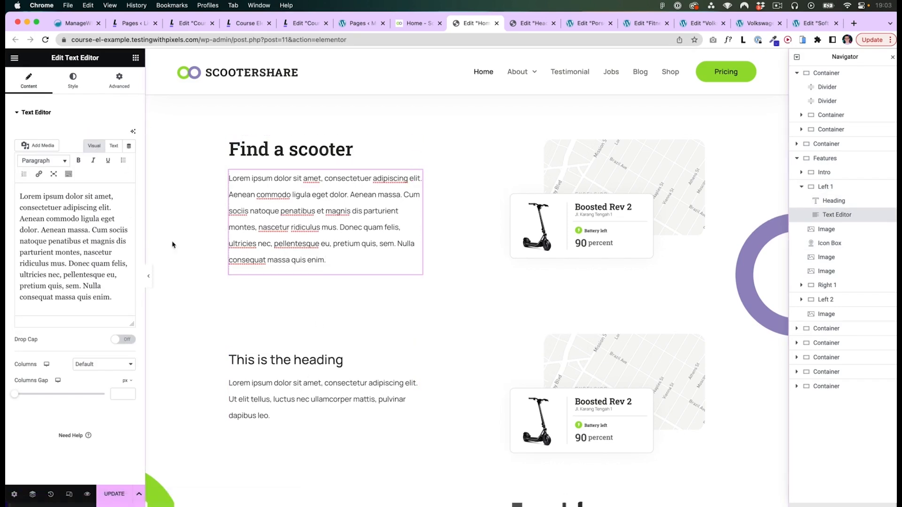
Browse the available Elementor widgets, including Call to Action, Flip Box and Price Table
{"action": "left_click", "coordinate": [135, 57]}
{"action": "scroll", "coordinate": [75, 301], "scroll_direction": "down", "scroll_amount": 10}
{"action": "scroll", "coordinate": [74, 308], "scroll_direction": "down", "scroll_amount": 5}
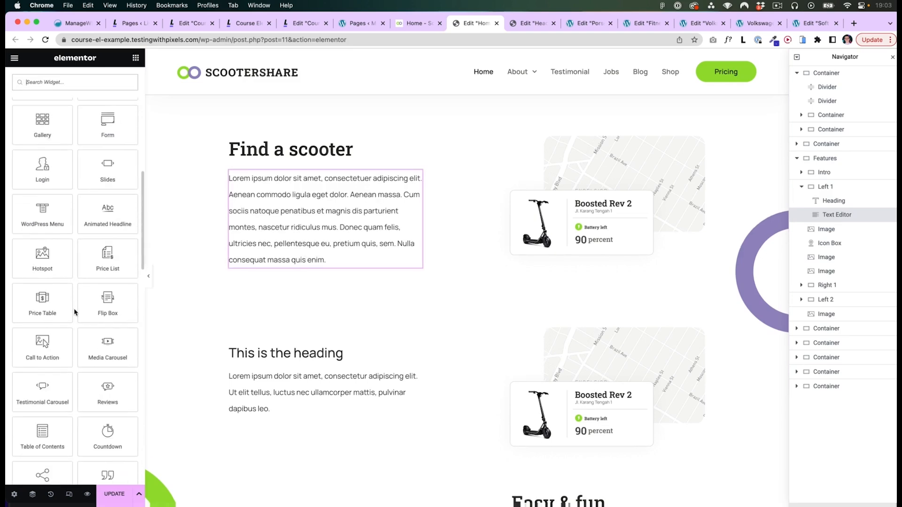
{"action": "scroll", "coordinate": [74, 311], "scroll_direction": "down", "scroll_amount": 2}
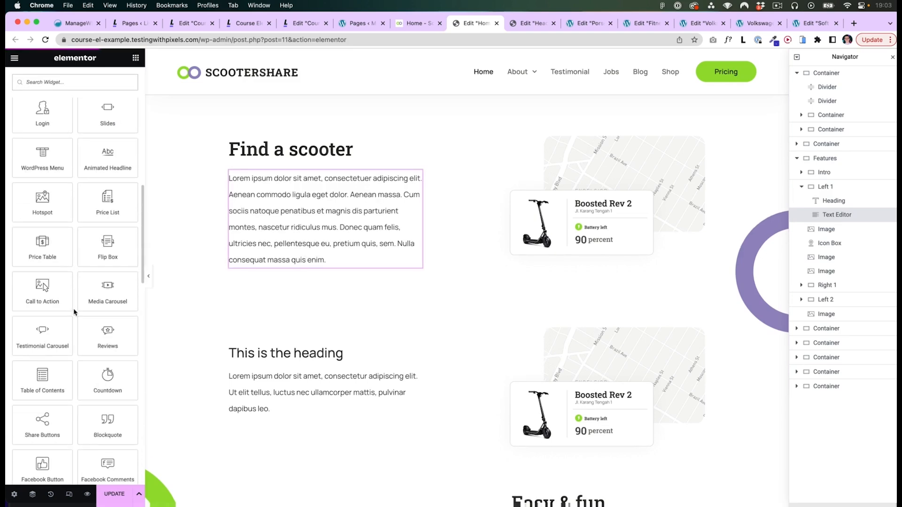
{"action": "scroll", "coordinate": [284, 123], "scroll_direction": "up", "scroll_amount": 2}
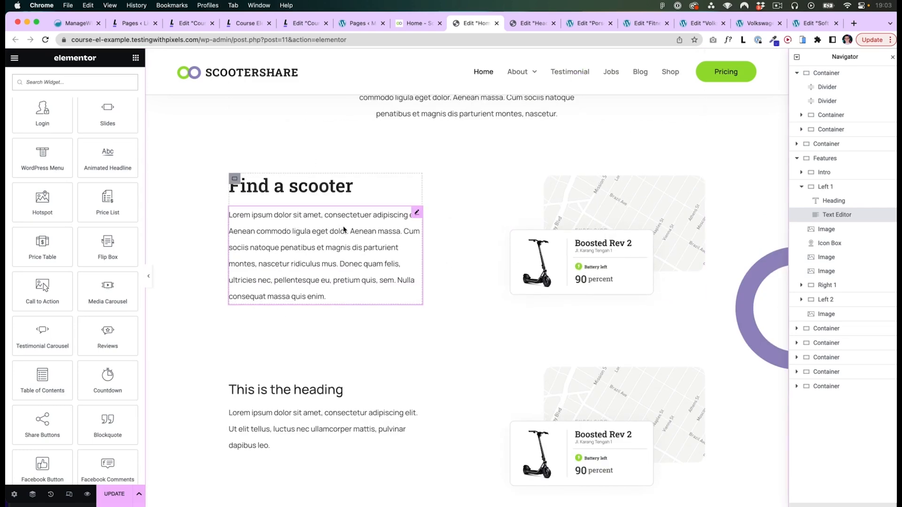
Compare the Left 1 container holding the separate heading and text with the single icon box and its style settings
{"action": "left_click", "coordinate": [233, 179]}
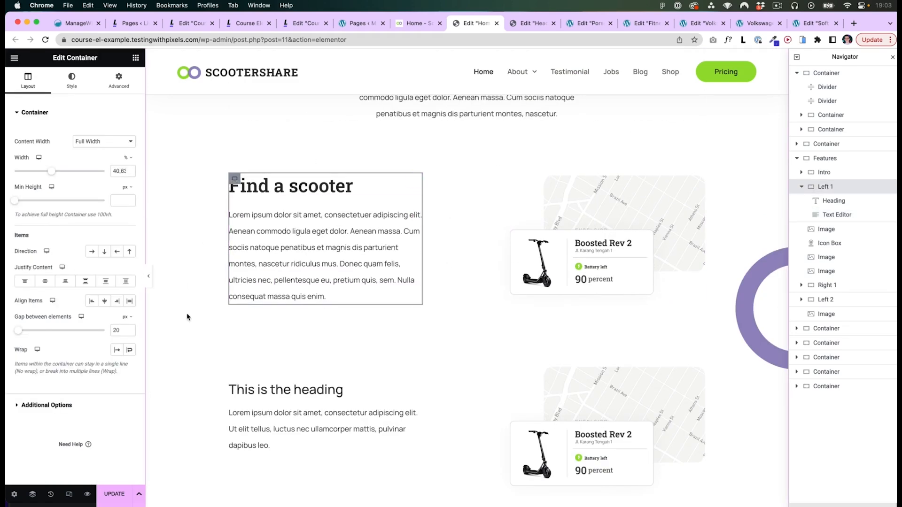
{"action": "scroll", "coordinate": [464, 362], "scroll_direction": "down", "scroll_amount": 2}
{"action": "scroll", "coordinate": [448, 332], "scroll_direction": "down", "scroll_amount": 1}
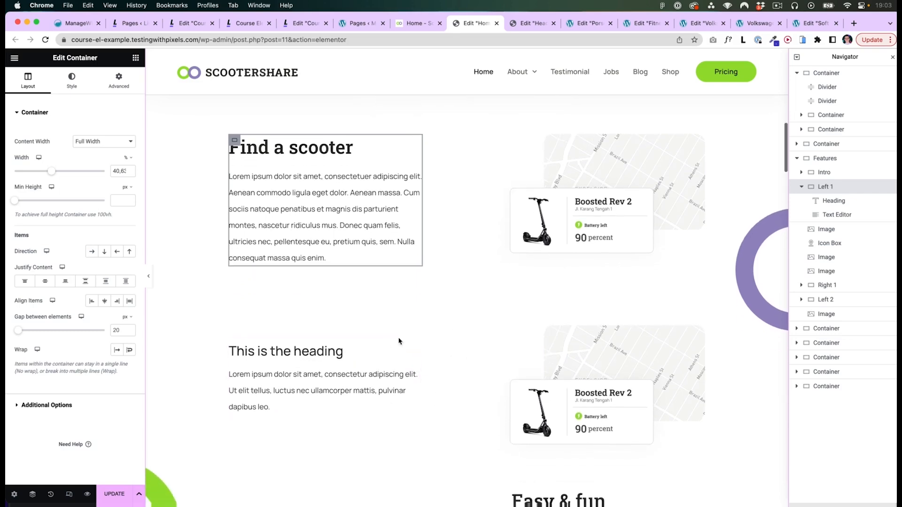
{"action": "left_click", "coordinate": [412, 347]}
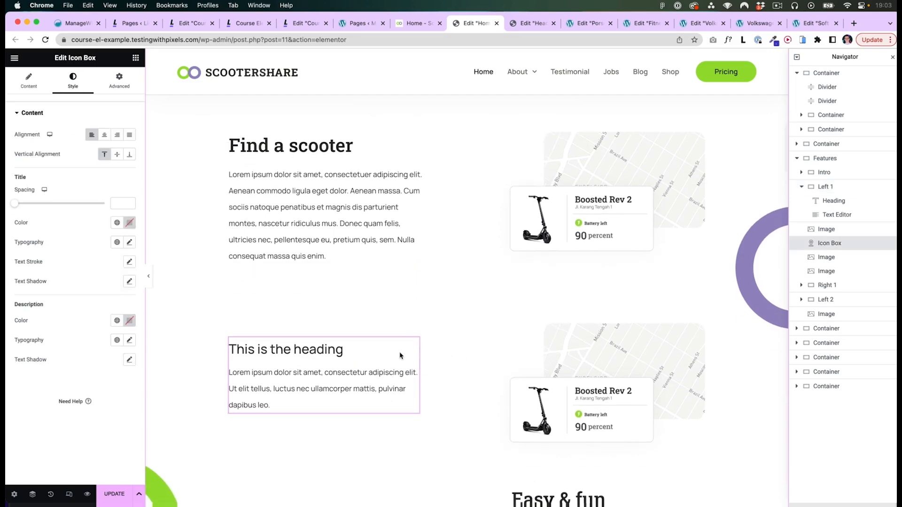
{"action": "scroll", "coordinate": [461, 351], "scroll_direction": "up", "scroll_amount": 2}
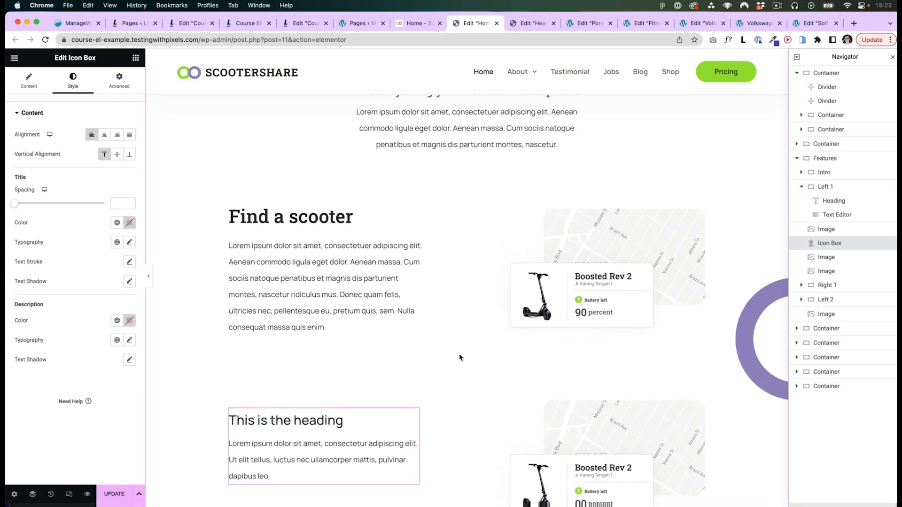
{"action": "scroll", "coordinate": [461, 357], "scroll_direction": "down", "scroll_amount": 3}
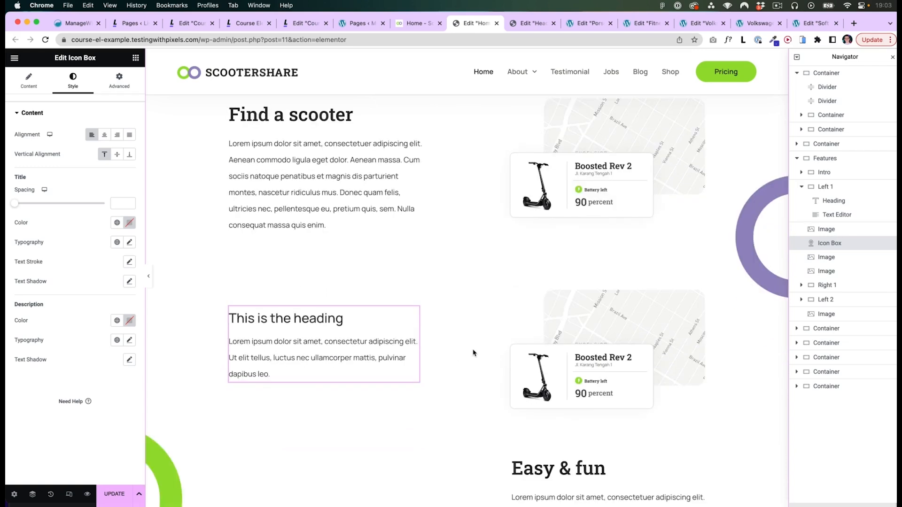
{"action": "scroll", "coordinate": [459, 329], "scroll_direction": "down", "scroll_amount": 2}
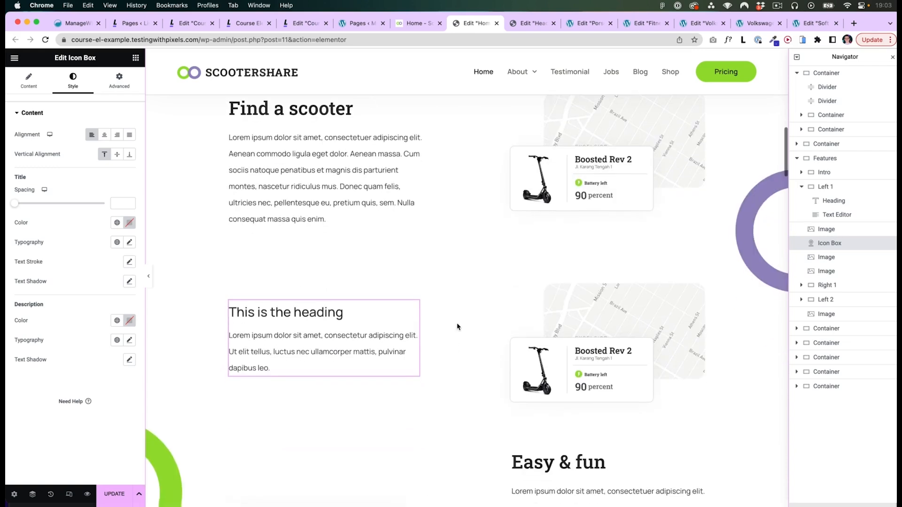
{"action": "scroll", "coordinate": [453, 339], "scroll_direction": "up", "scroll_amount": 2}
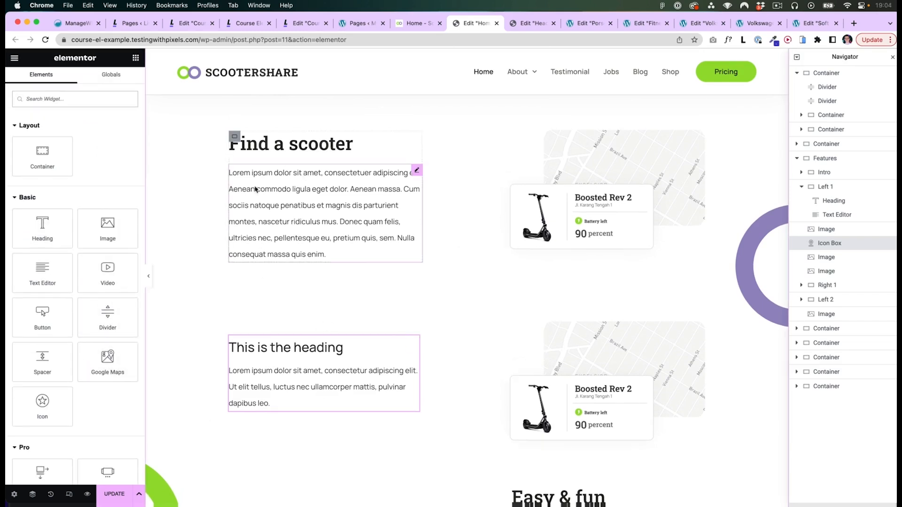
{"action": "scroll", "coordinate": [357, 281], "scroll_direction": "up", "scroll_amount": 3}
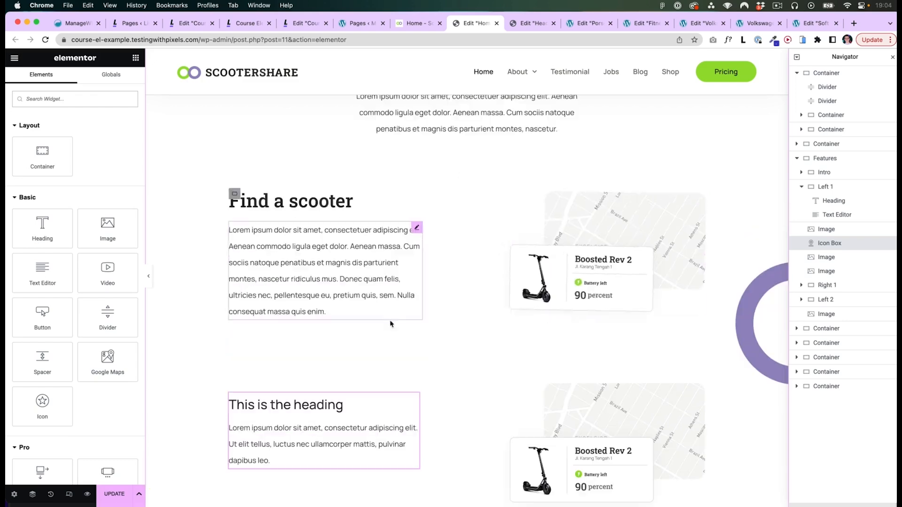
{"action": "scroll", "coordinate": [451, 263], "scroll_direction": "down", "scroll_amount": 1}
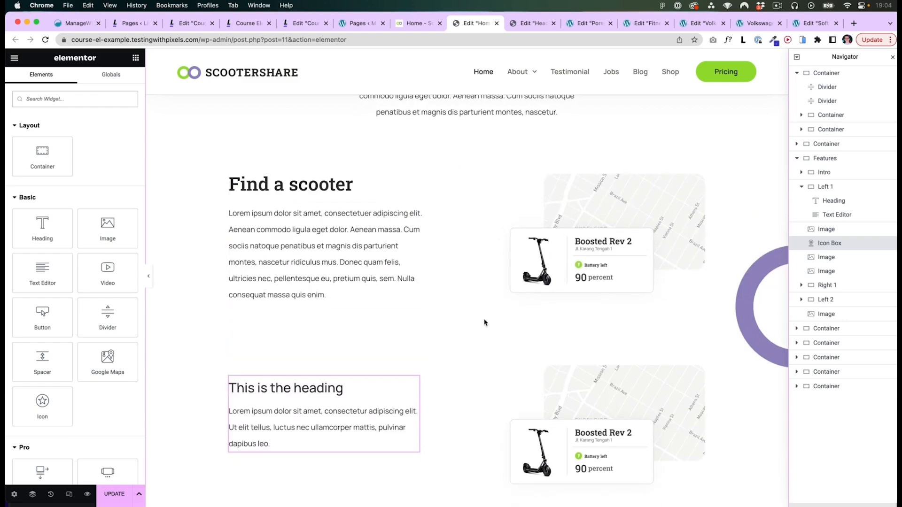
{"action": "scroll", "coordinate": [484, 323], "scroll_direction": "down", "scroll_amount": 1}
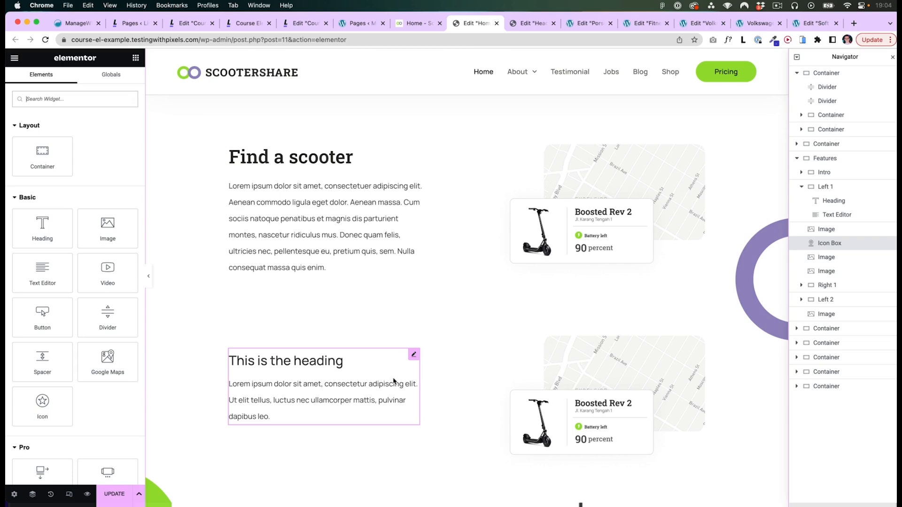
Delete the sample icon box and the extra scooter image beside it from the Features container
{"action": "key", "text": "Delete"}
{"action": "right_click", "coordinate": [353, 313]}
{"action": "left_click", "coordinate": [388, 490]}
Select the Features container and examine the Our features frame against the layout grid of the Home design in Figma
{"action": "scroll", "coordinate": [445, 329], "scroll_direction": "up", "scroll_amount": 5}
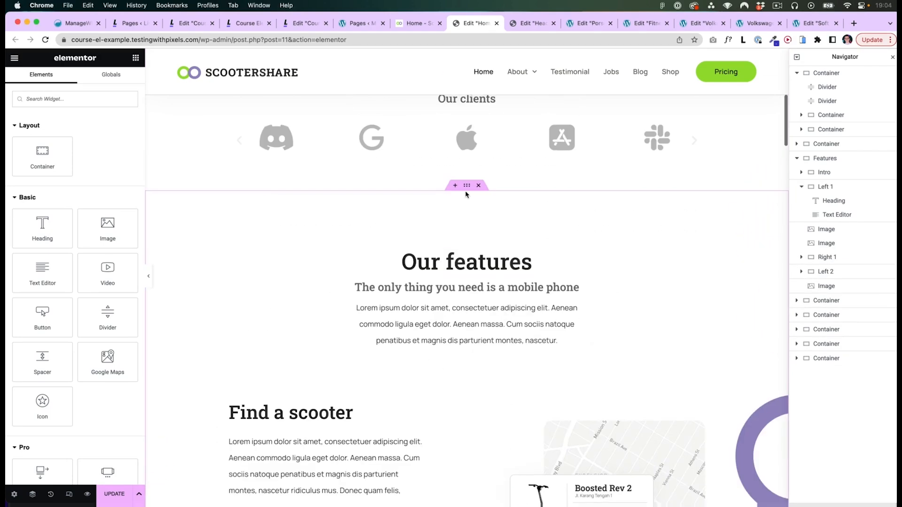
{"action": "left_click", "coordinate": [467, 191]}
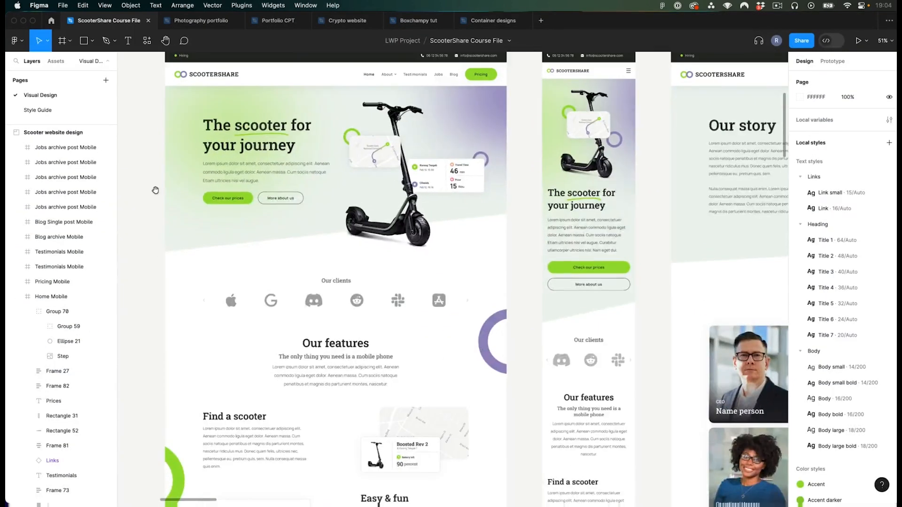
{"action": "scroll", "coordinate": [177, 235], "scroll_direction": "up", "scroll_amount": 2}
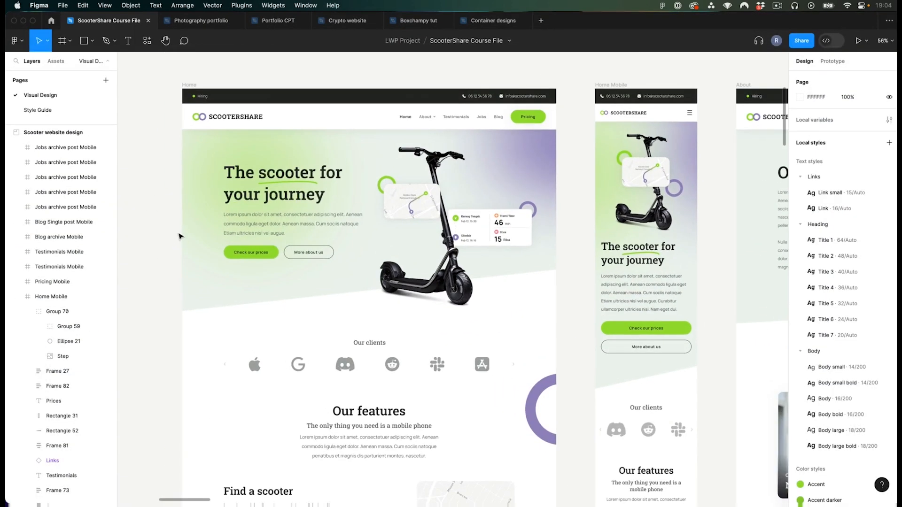
{"action": "key", "text": "ctrl+g"}
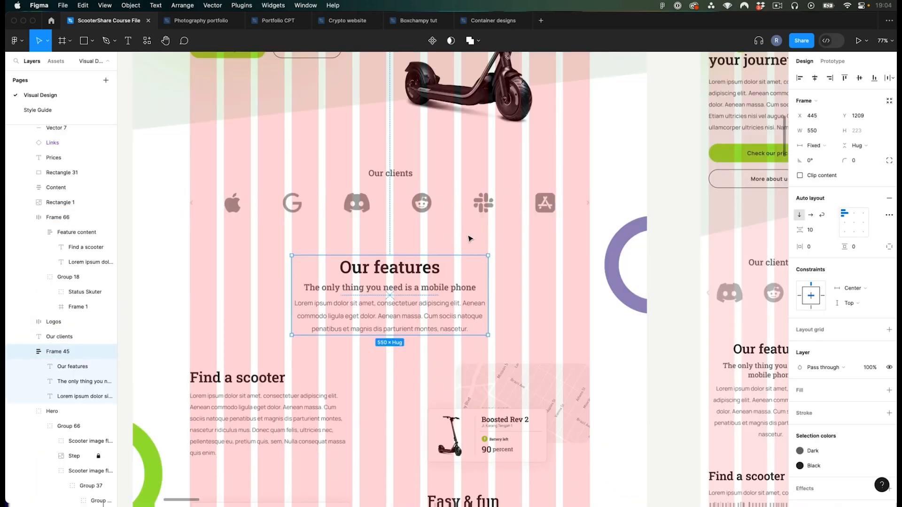
{"action": "left_click", "coordinate": [597, 238]}
{"action": "key", "text": "super+Tab"}
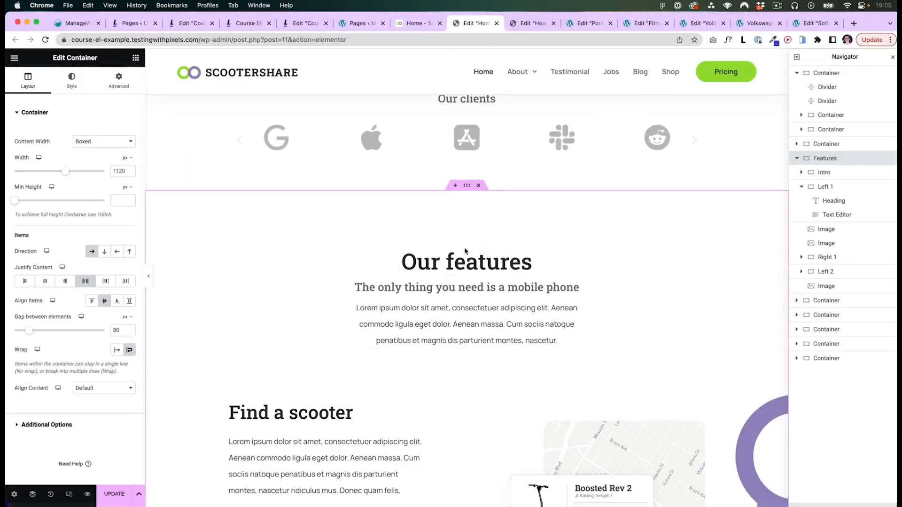
Adjust the percentage content width of the boxed container holding the "Want to go for a ride?" heading
{"action": "scroll", "coordinate": [464, 247], "scroll_direction": "down", "scroll_amount": 2}
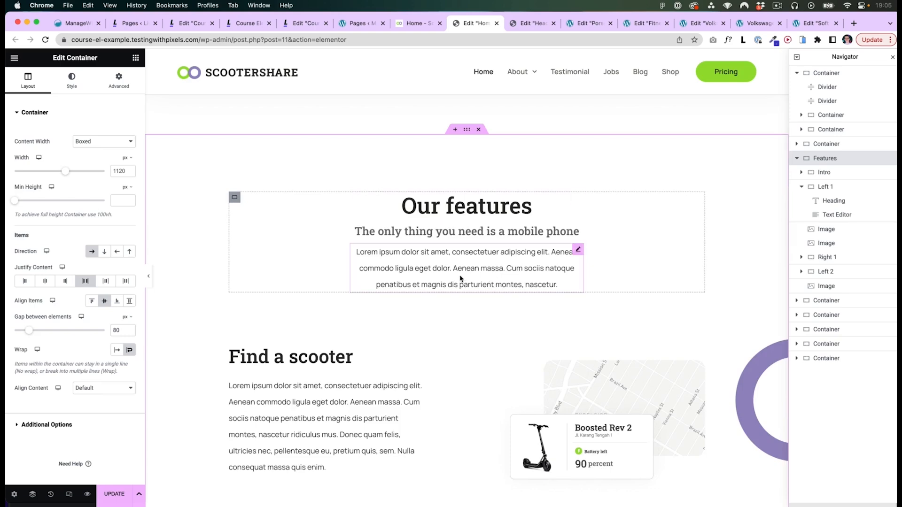
{"action": "left_click", "coordinate": [592, 24]}
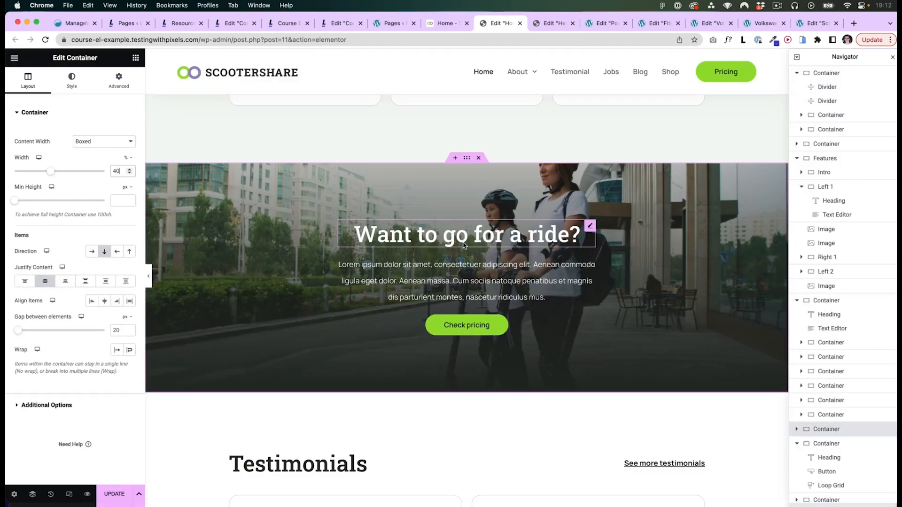
{"action": "mouse_move", "coordinate": [53, 175]}
{"action": "left_mouse_down"}
{"action": "mouse_move", "coordinate": [35, 173]}
{"action": "mouse_move", "coordinate": [52, 173]}
{"action": "left_mouse_up"}
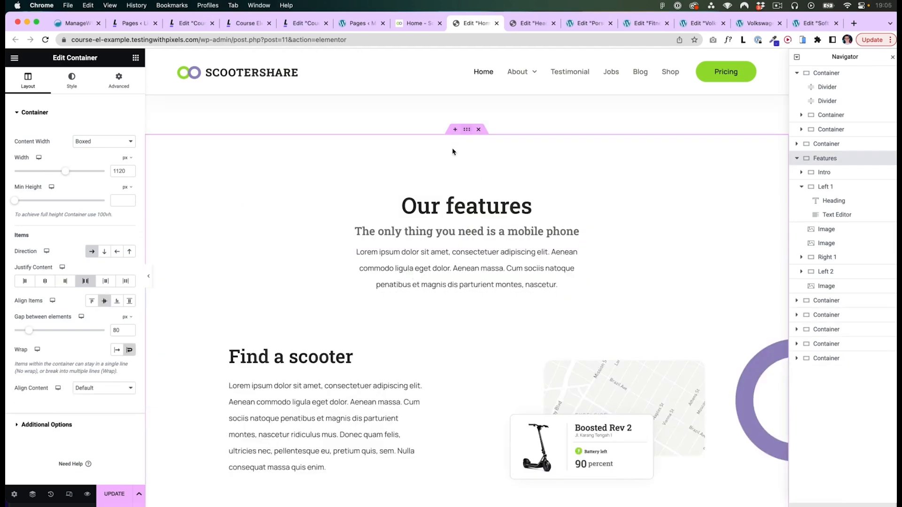
Review the Features container's layout and advanced settings, including its padding and CSS classes
{"action": "left_click", "coordinate": [119, 80]}
{"action": "left_click", "coordinate": [28, 80]}
{"action": "left_click", "coordinate": [119, 79]}
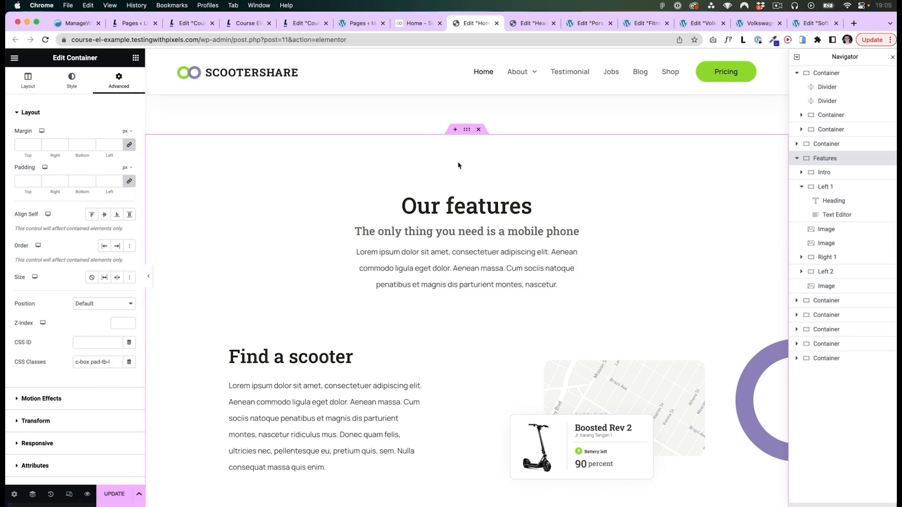
{"action": "left_click", "coordinate": [703, 23]}
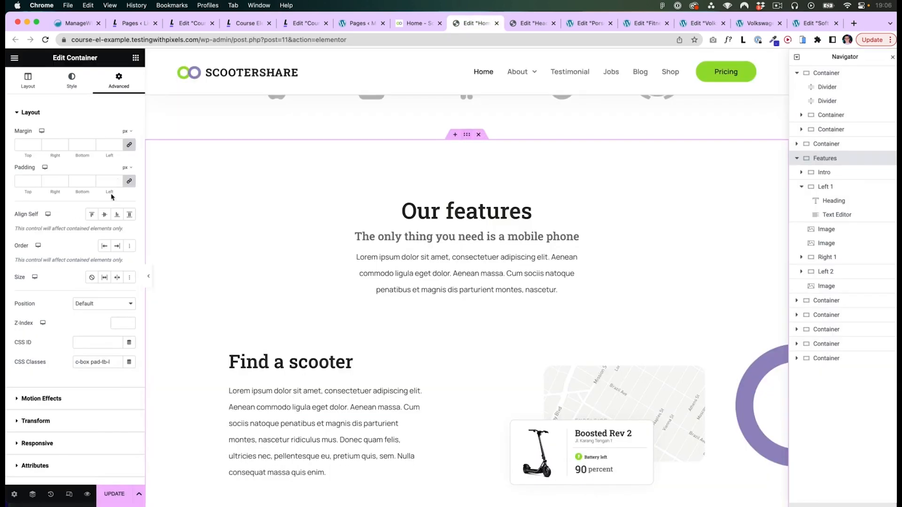
Check how the Features container's Justify Content setting spaces its rows of text and images
{"action": "left_click", "coordinate": [29, 84]}
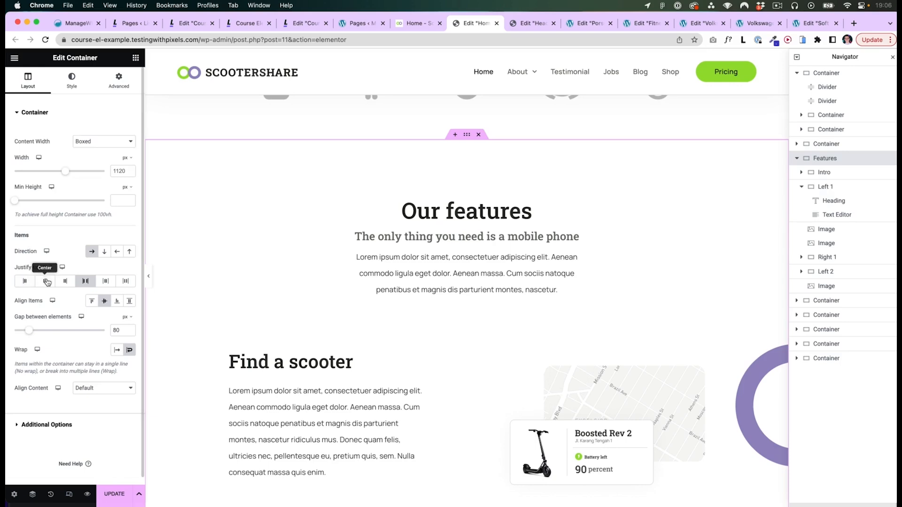
{"action": "scroll", "coordinate": [479, 305], "scroll_direction": "down", "scroll_amount": 5}
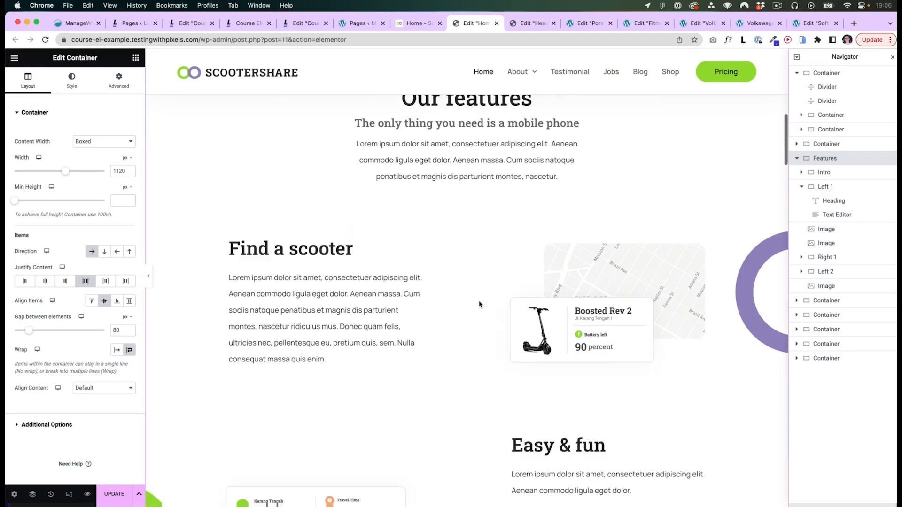
{"action": "left_click", "coordinate": [87, 284]}
{"action": "scroll", "coordinate": [574, 329], "scroll_direction": "down", "scroll_amount": 15}
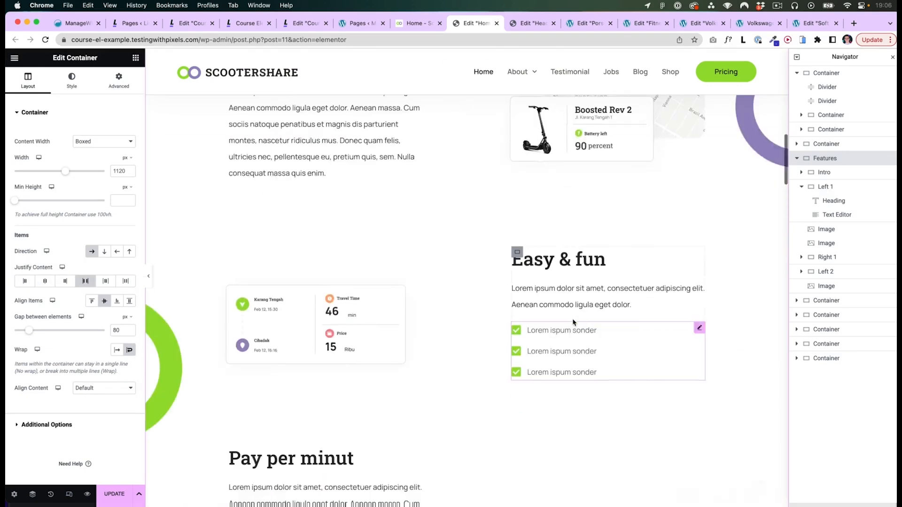
{"action": "scroll", "coordinate": [487, 264], "scroll_direction": "up", "scroll_amount": 4}
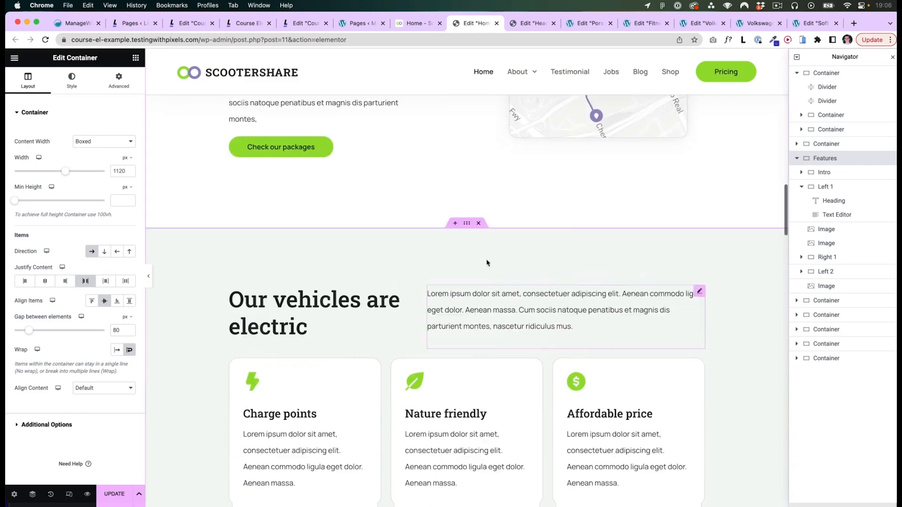
Inspect the Justify Content options of the container holding the "Our vehicles are electric" section
{"action": "left_click", "coordinate": [466, 223]}
{"action": "scroll", "coordinate": [470, 265], "scroll_direction": "down", "scroll_amount": 3}
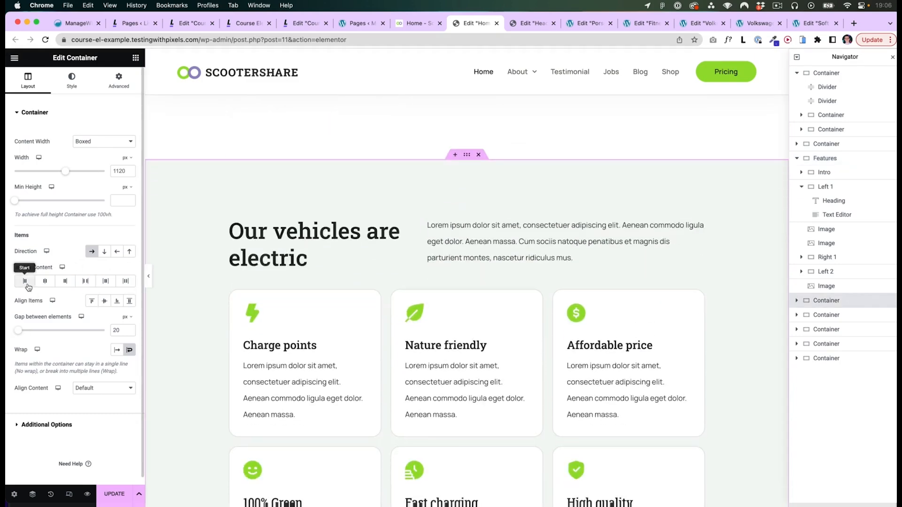
Try the Start and End content justification on the "Our vehicles are electric" container and review its feature cards
{"action": "left_click", "coordinate": [26, 285]}
{"action": "left_click", "coordinate": [27, 285]}
{"action": "scroll", "coordinate": [33, 284], "scroll_direction": "down", "scroll_amount": 1}
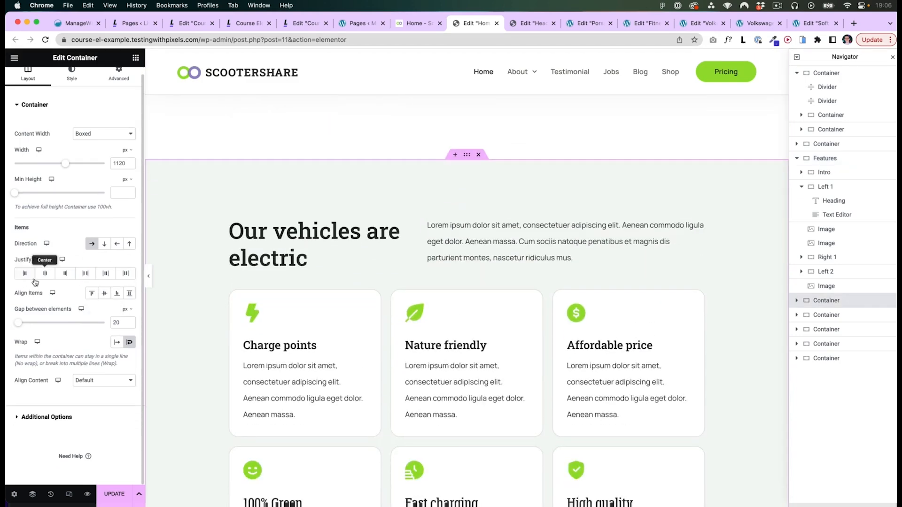
{"action": "left_click", "coordinate": [65, 273]}
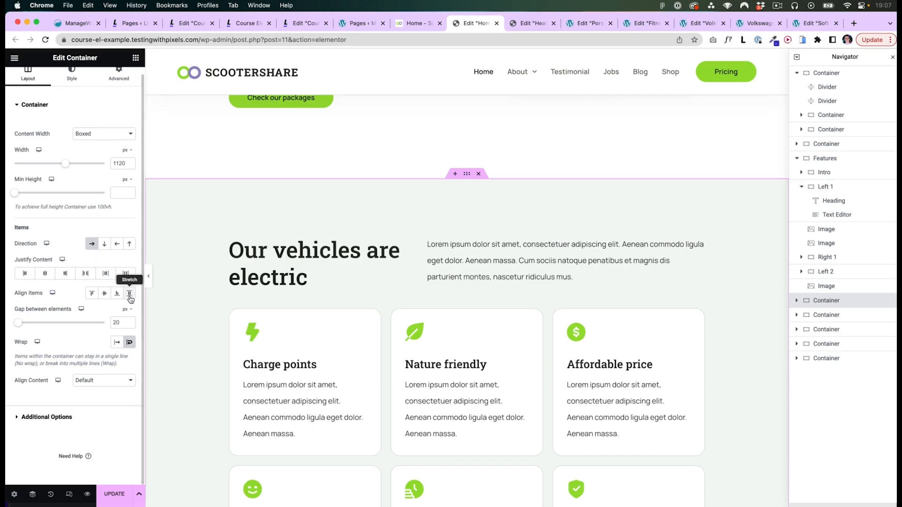
{"action": "scroll", "coordinate": [394, 233], "scroll_direction": "down", "scroll_amount": 5}
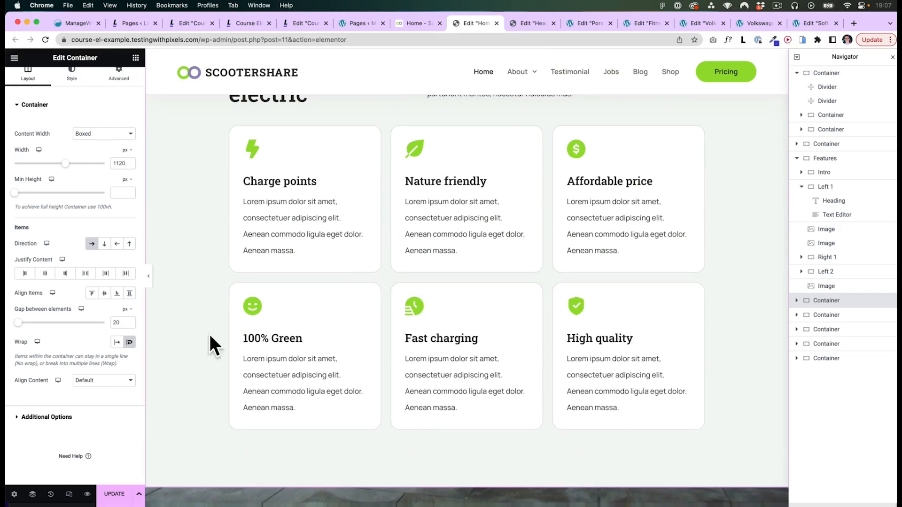
{"action": "scroll", "coordinate": [151, 317], "scroll_direction": "up", "scroll_amount": 3}
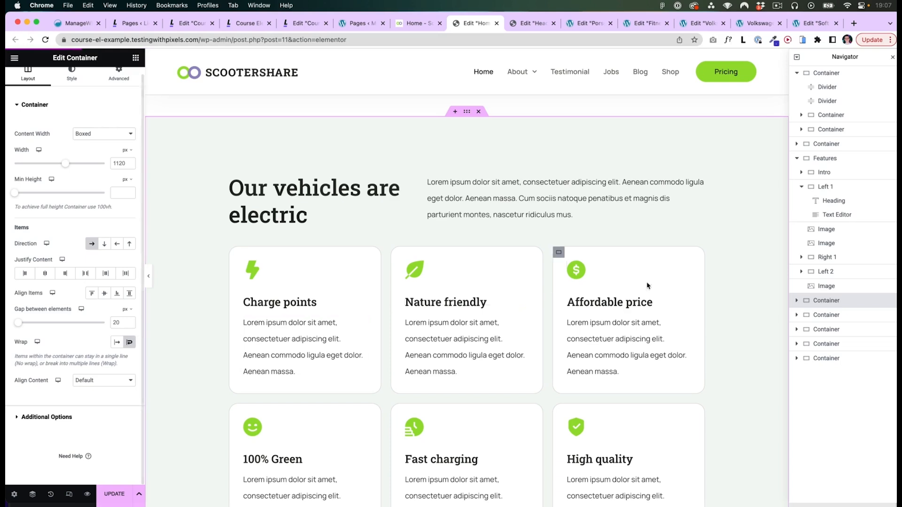
{"action": "scroll", "coordinate": [544, 290], "scroll_direction": "up", "scroll_amount": 1}
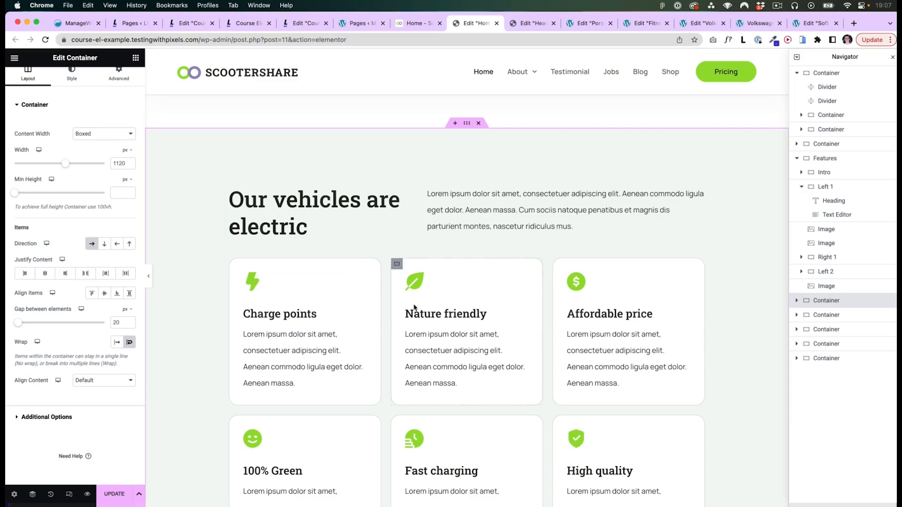
Open the settings of the Testimonials section container and of the loop grid inside it
{"action": "scroll", "coordinate": [414, 308], "scroll_direction": "down", "scroll_amount": 10}
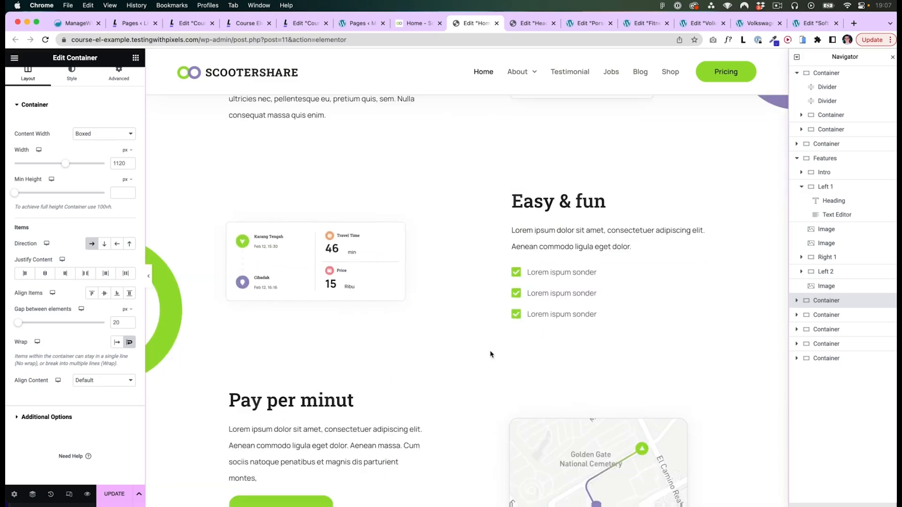
{"action": "scroll", "coordinate": [490, 354], "scroll_direction": "down", "scroll_amount": 5}
{"action": "left_click", "coordinate": [468, 109]}
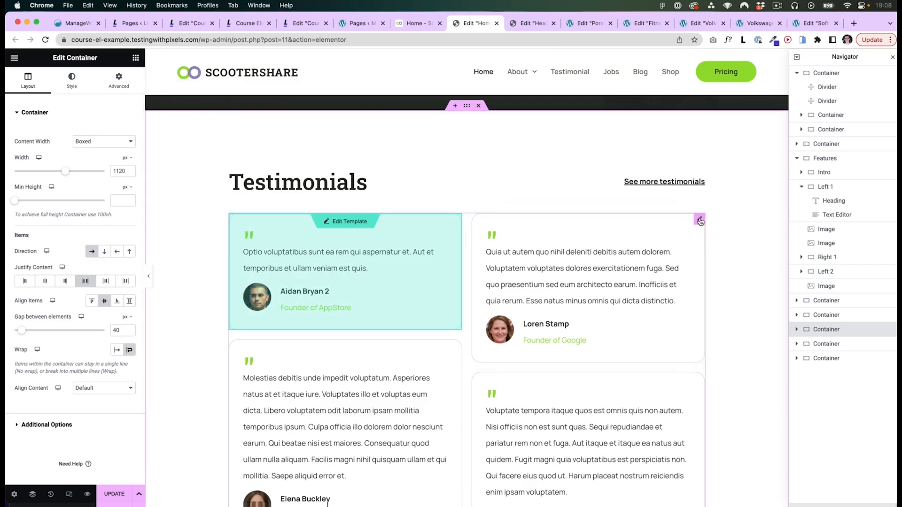
{"action": "left_click", "coordinate": [699, 220]}
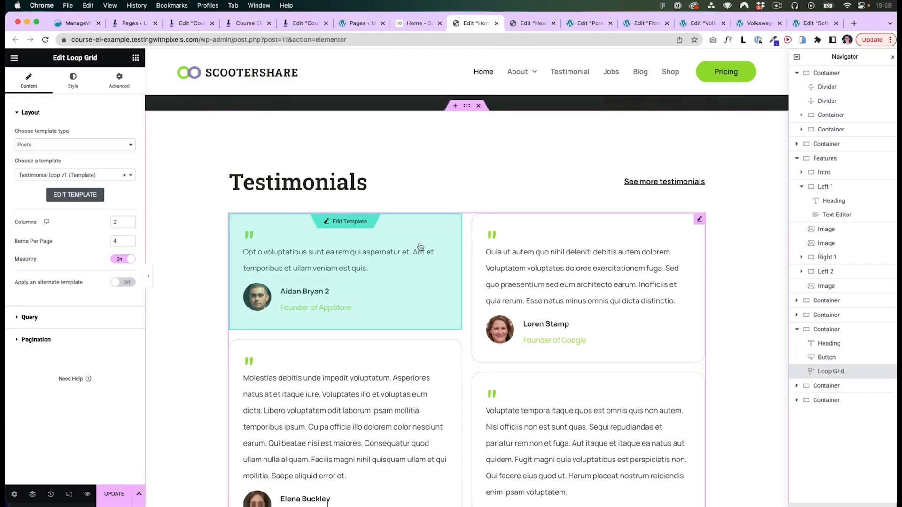
Examine the Testimonials container's Space Between justification, toggling it off and on, and open the section heading's settings
{"action": "left_click", "coordinate": [467, 106]}
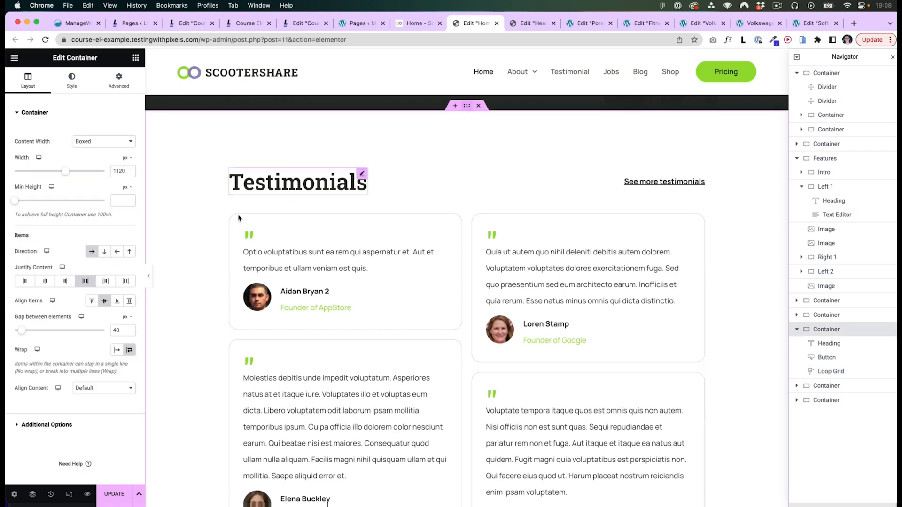
{"action": "left_click", "coordinate": [85, 282]}
{"action": "left_click", "coordinate": [85, 282]}
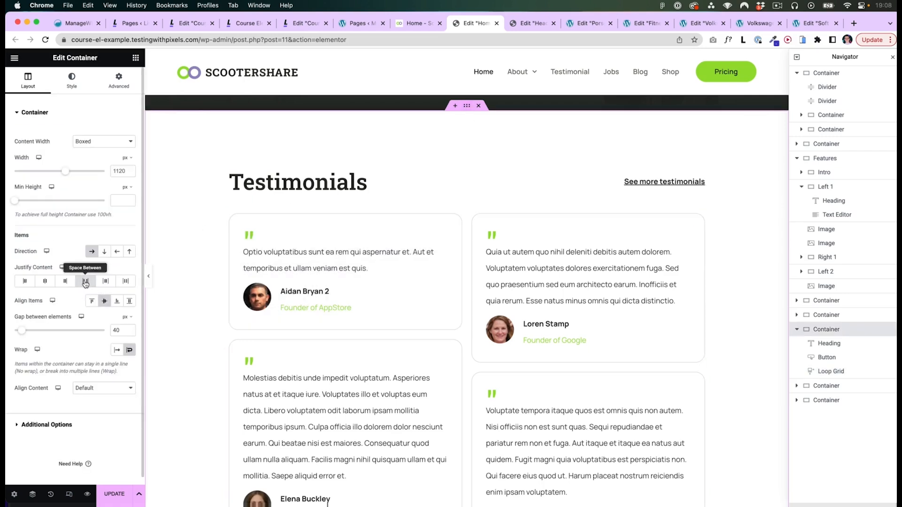
{"action": "left_click", "coordinate": [363, 175]}
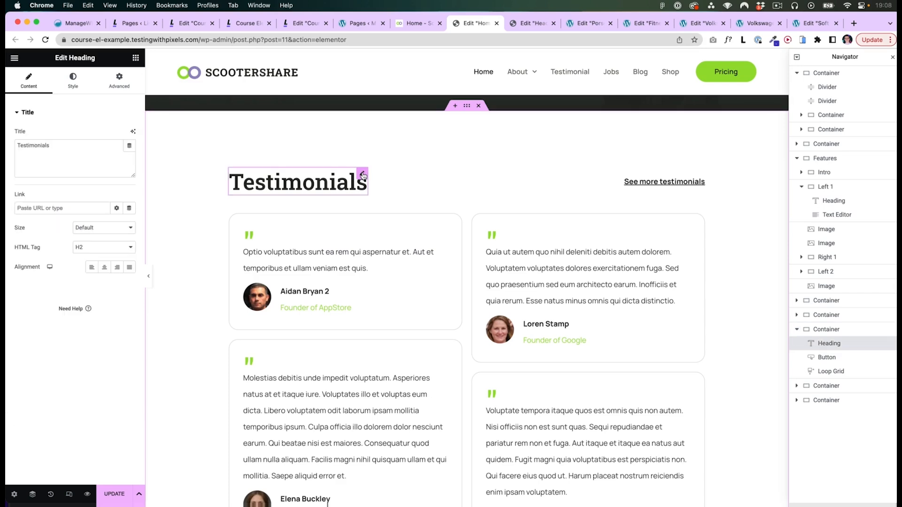
{"action": "left_click", "coordinate": [451, 178]}
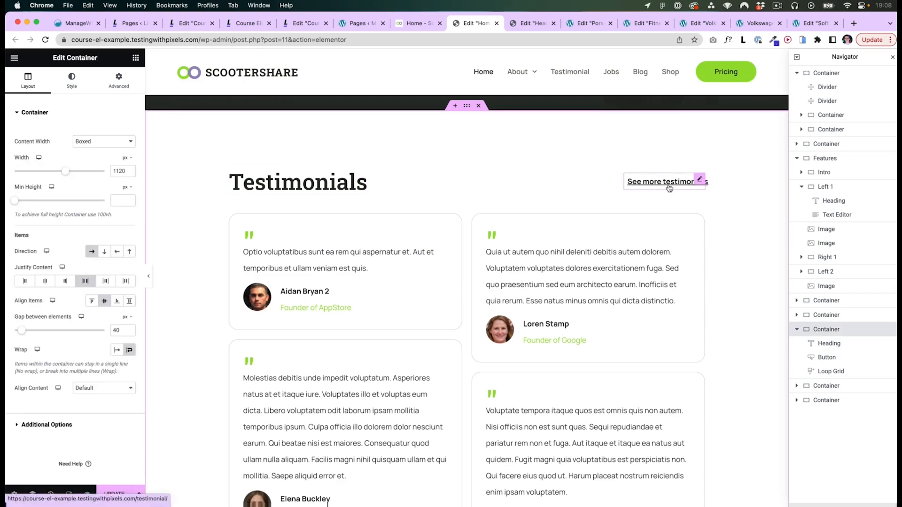
{"action": "scroll", "coordinate": [727, 245], "scroll_direction": "down", "scroll_amount": 1}
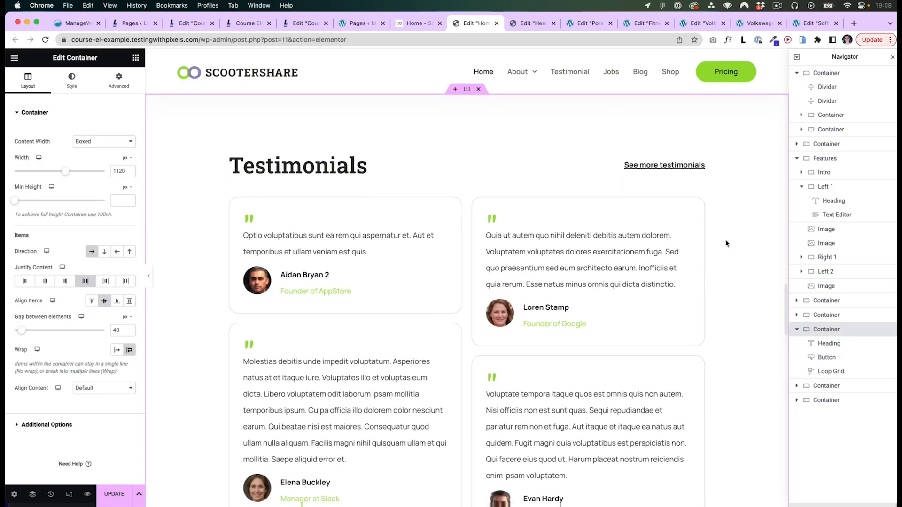
{"action": "left_click", "coordinate": [363, 161]}
Switch to the header template and examine the site logo's advanced width and sizing settings
{"action": "left_click", "coordinate": [520, 25]}
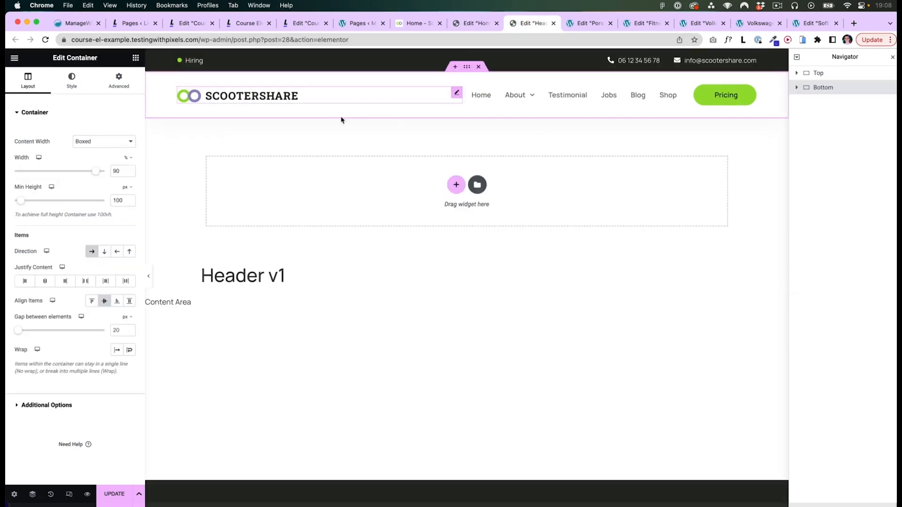
{"action": "left_click", "coordinate": [458, 95]}
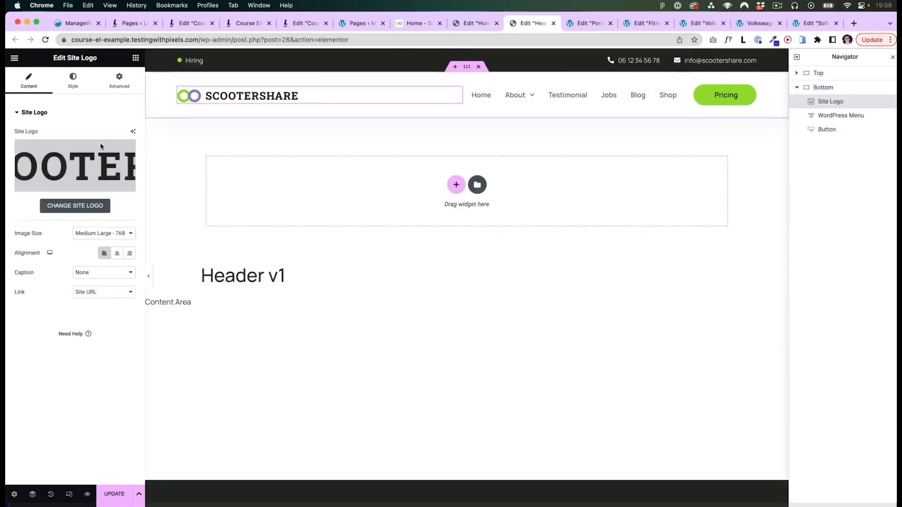
{"action": "left_click", "coordinate": [119, 80]}
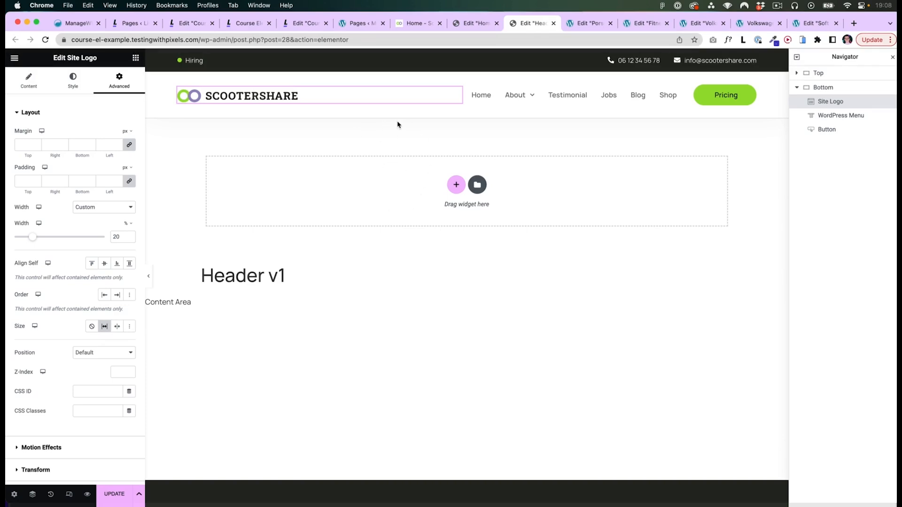
Return to the home page editor and examine the Charge points card container's layout and advanced sizing settings
{"action": "left_click", "coordinate": [475, 23]}
{"action": "scroll", "coordinate": [422, 263], "scroll_direction": "up", "scroll_amount": 10}
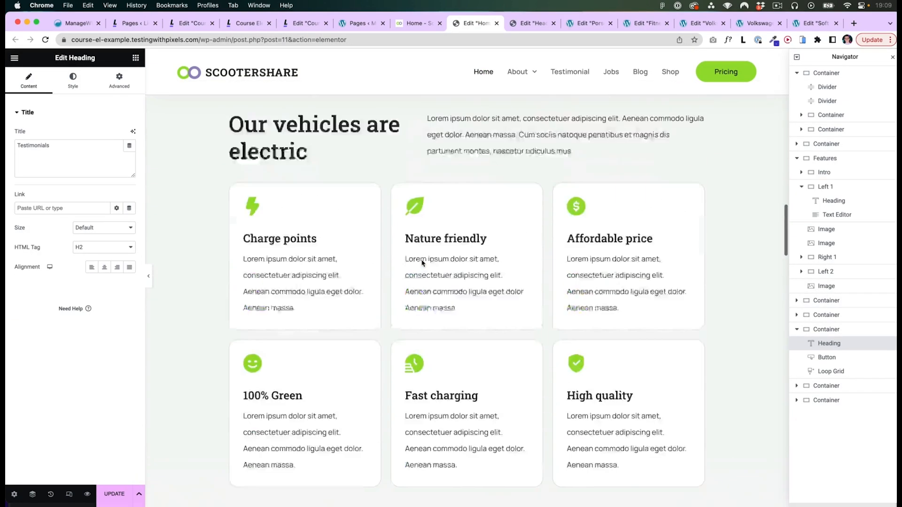
{"action": "left_click", "coordinate": [352, 237]}
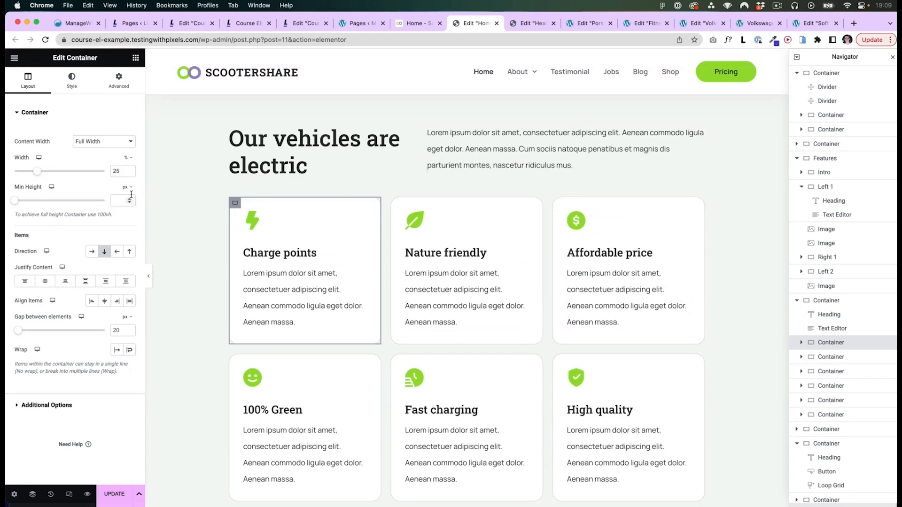
{"action": "left_click", "coordinate": [114, 83]}
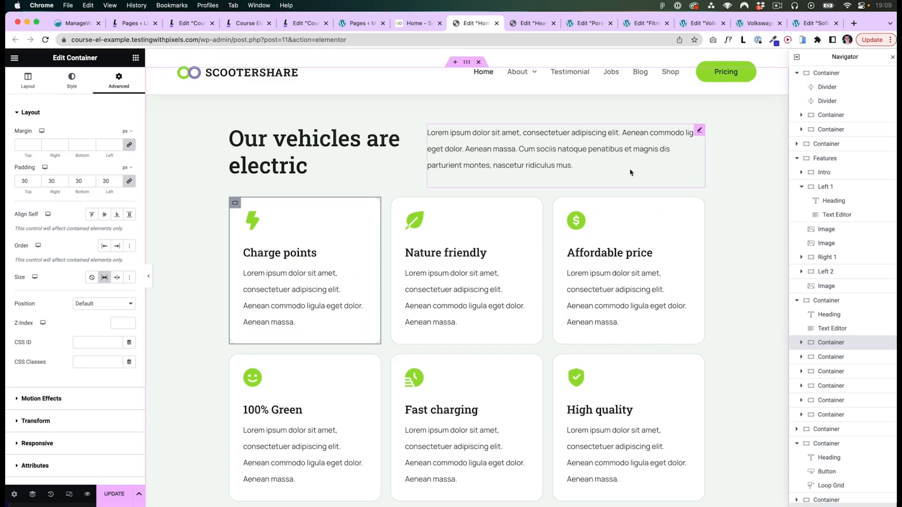
{"action": "scroll", "coordinate": [425, 348], "scroll_direction": "up", "scroll_amount": 1}
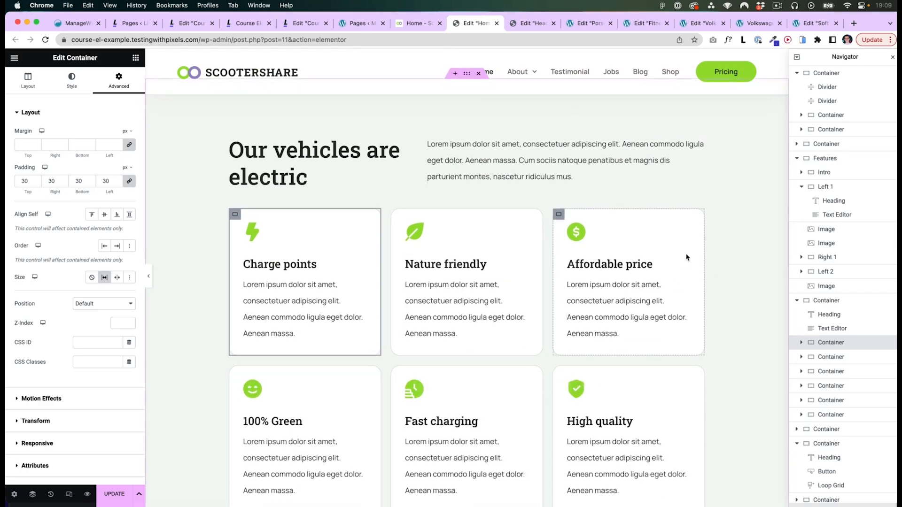
Set the Testimonials loop grid to 3 columns
{"action": "scroll", "coordinate": [662, 256], "scroll_direction": "down", "scroll_amount": 10}
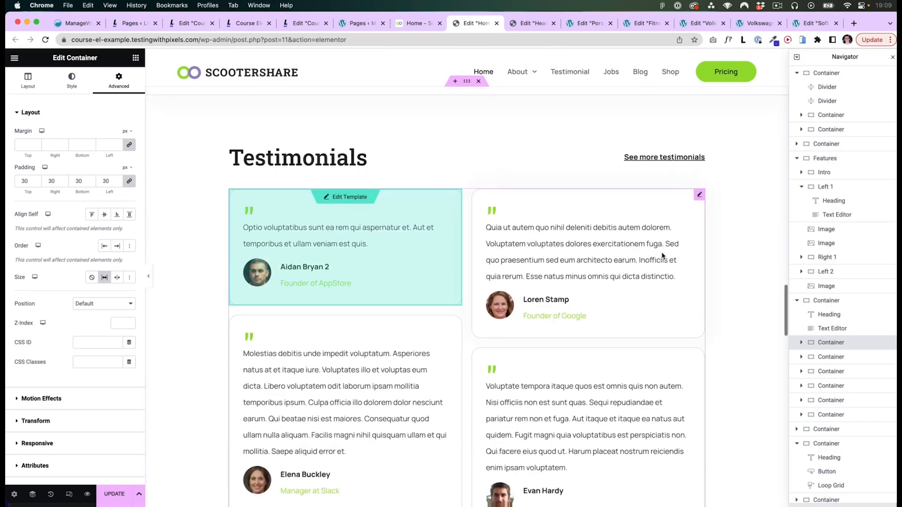
{"action": "scroll", "coordinate": [663, 256], "scroll_direction": "down", "scroll_amount": 1}
{"action": "left_click", "coordinate": [699, 178]}
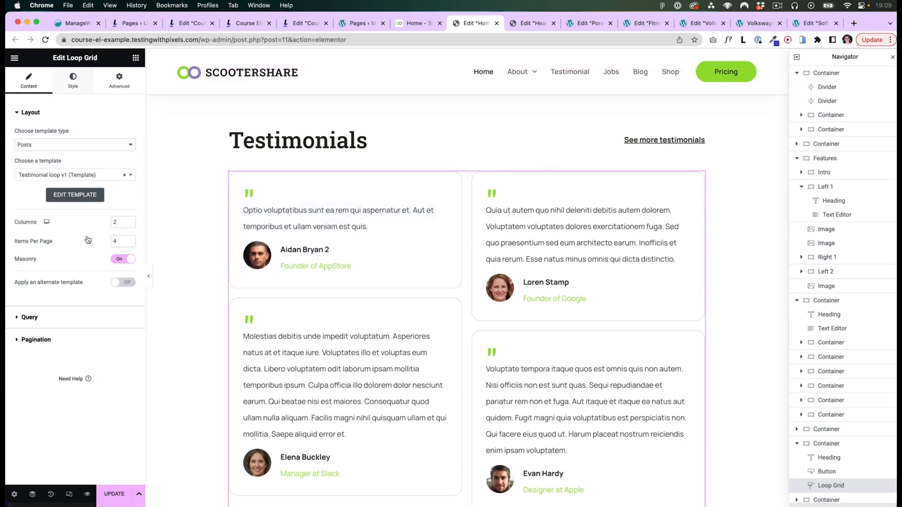
{"action": "left_click", "coordinate": [129, 221]}
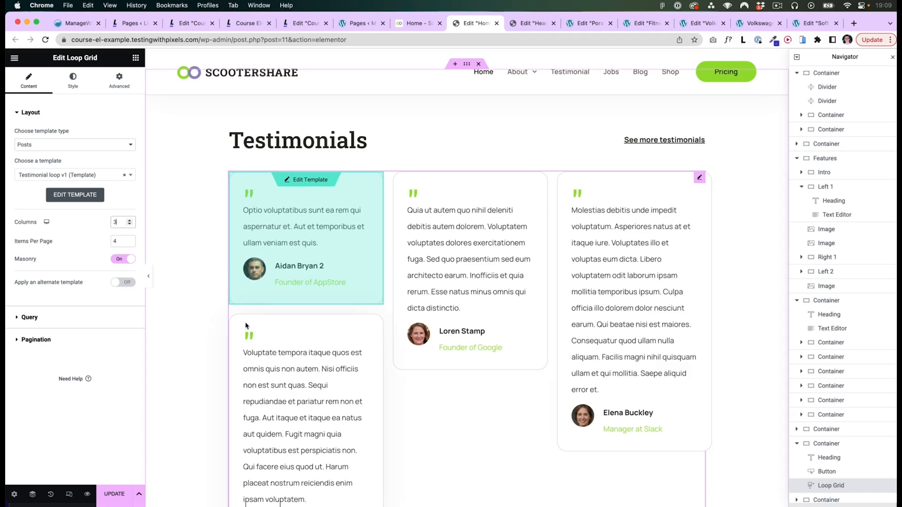
Check the testimonial grid's gap between columns, switch between column counts, and set the grid to 2 columns
{"action": "left_click", "coordinate": [72, 79]}
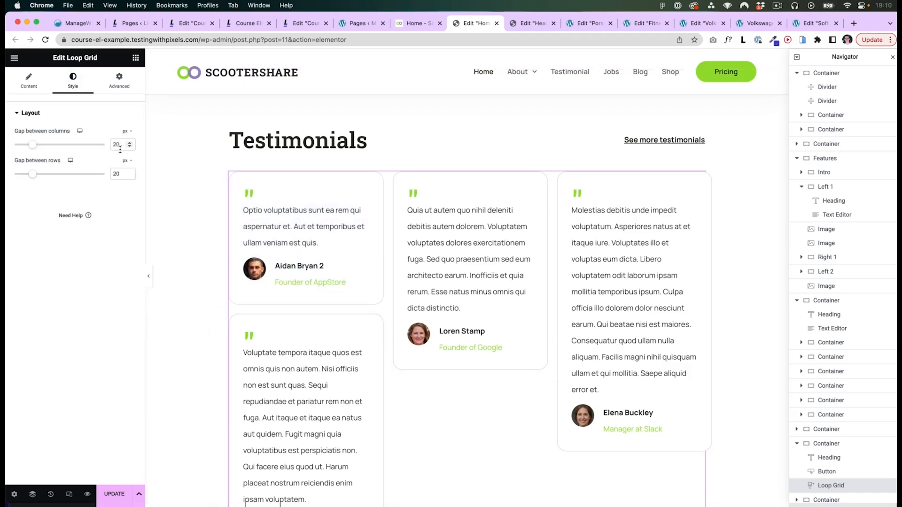
{"action": "mouse_move", "coordinate": [30, 147]}
{"action": "left_mouse_down"}
{"action": "mouse_move", "coordinate": [66, 148]}
{"action": "mouse_move", "coordinate": [43, 147]}
{"action": "left_mouse_up"}
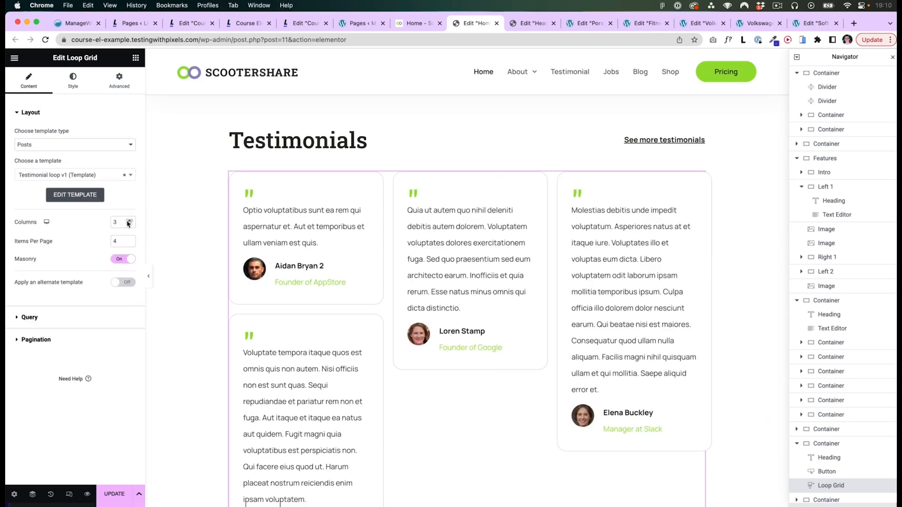
{"action": "left_click", "coordinate": [130, 221]}
{"action": "left_click", "coordinate": [129, 224]}
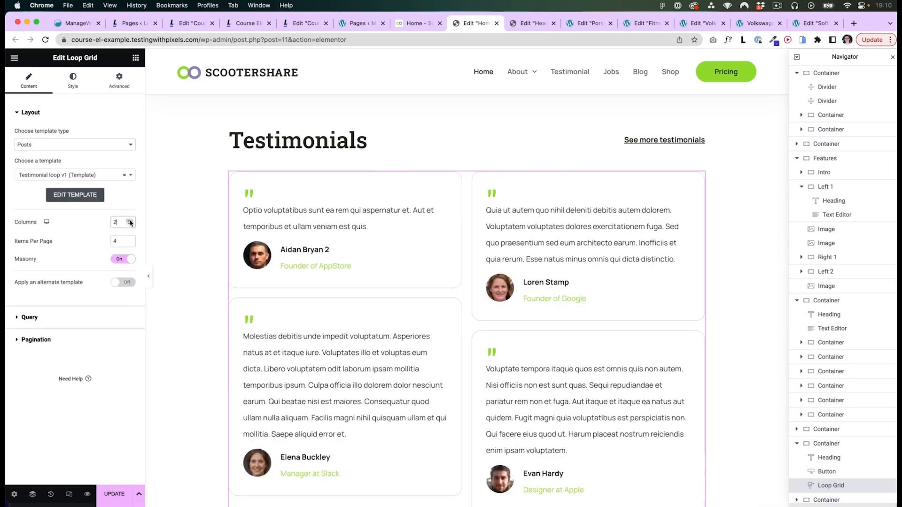
{"action": "left_click", "coordinate": [130, 226]}
{"action": "left_click", "coordinate": [130, 223]}
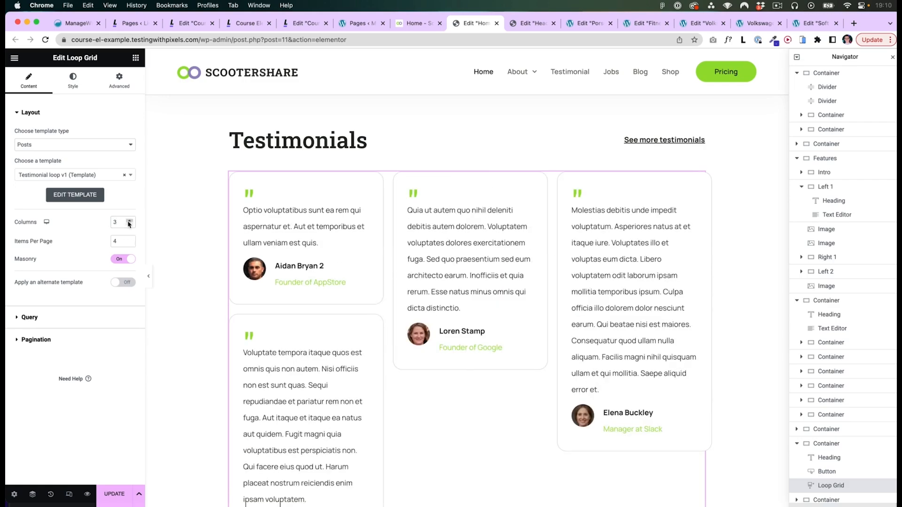
{"action": "left_click", "coordinate": [131, 226]}
Return to the vehicle feature cards and open the layout settings of the Charge points card container
{"action": "scroll", "coordinate": [386, 139], "scroll_direction": "up", "scroll_amount": 10}
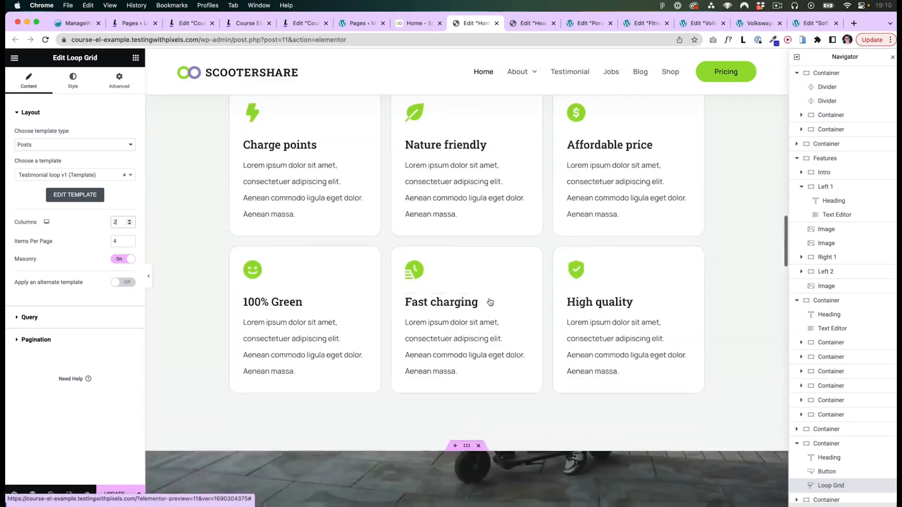
{"action": "scroll", "coordinate": [387, 139], "scroll_direction": "up", "scroll_amount": 2}
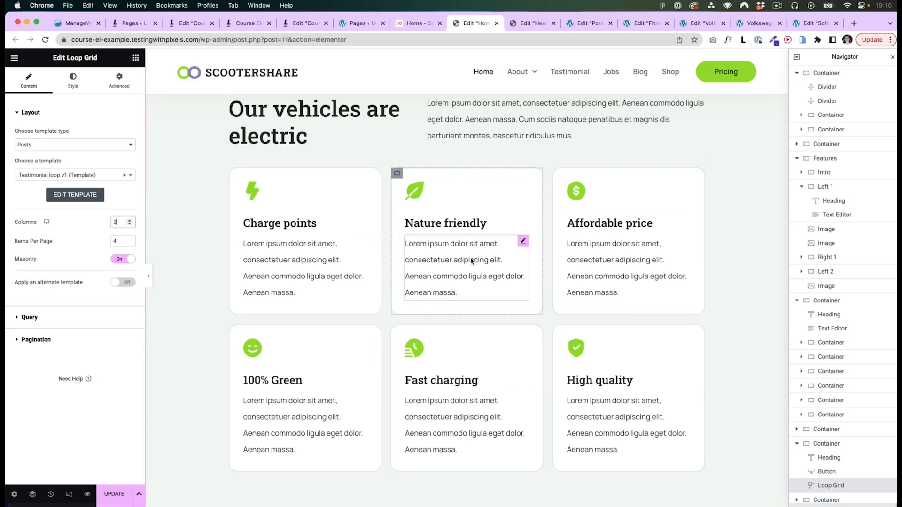
{"action": "scroll", "coordinate": [395, 336], "scroll_direction": "up", "scroll_amount": 1}
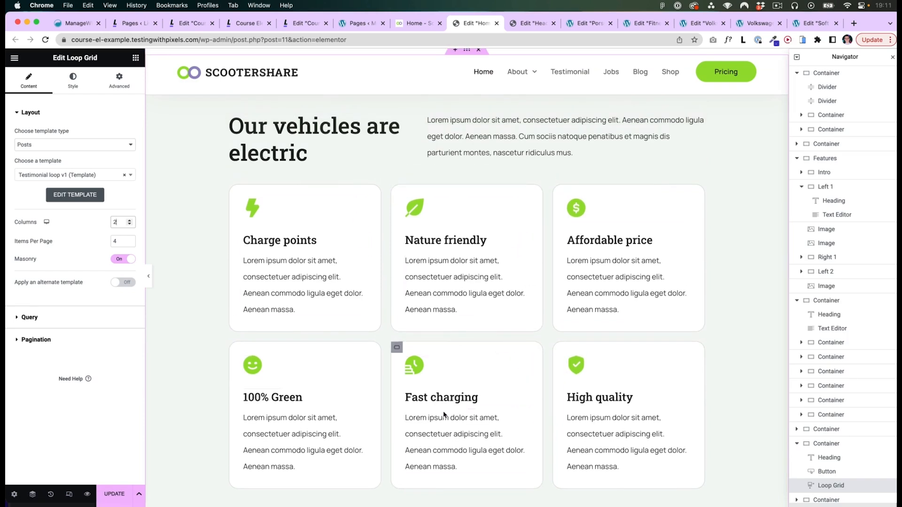
{"action": "scroll", "coordinate": [406, 417], "scroll_direction": "down", "scroll_amount": 1}
{"action": "left_click", "coordinate": [235, 160]}
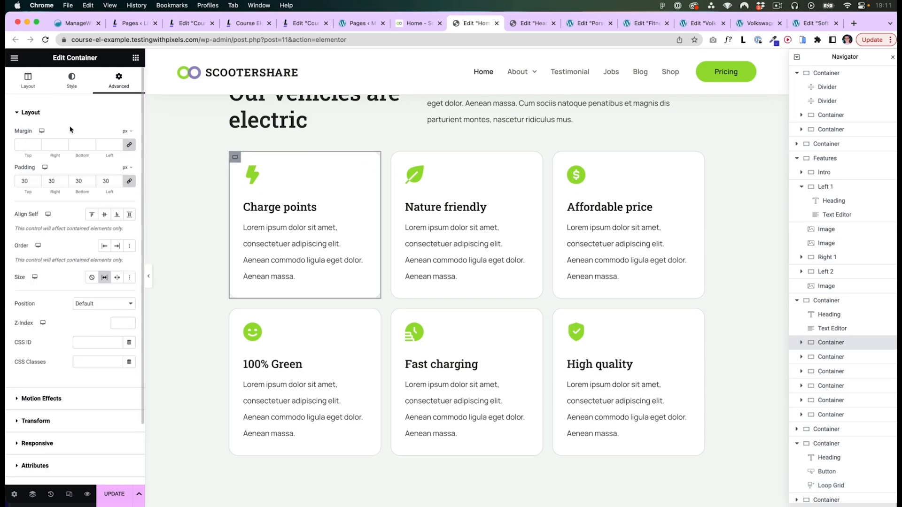
{"action": "left_click", "coordinate": [29, 81]}
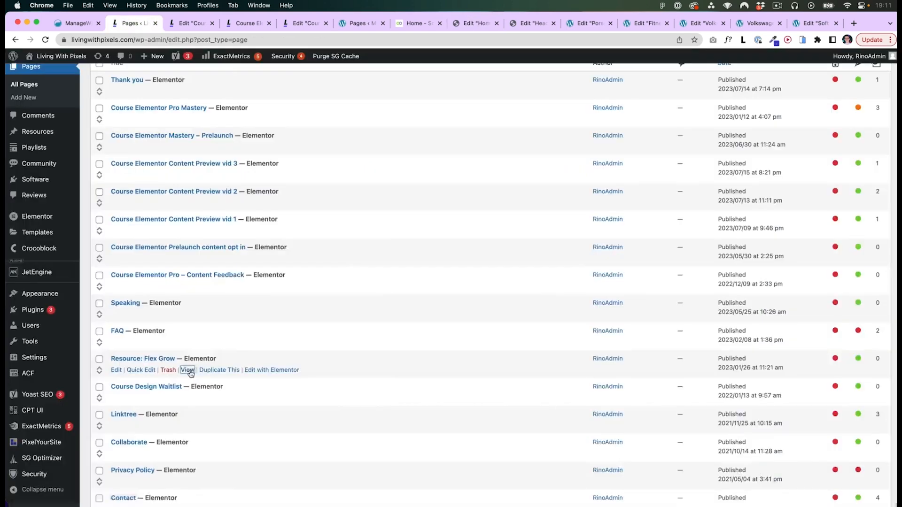
View the published "Resource: Flex Grow" page from the Living With Pixels site, then return to the home page's feature cards
{"action": "left_click", "coordinate": [188, 370]}
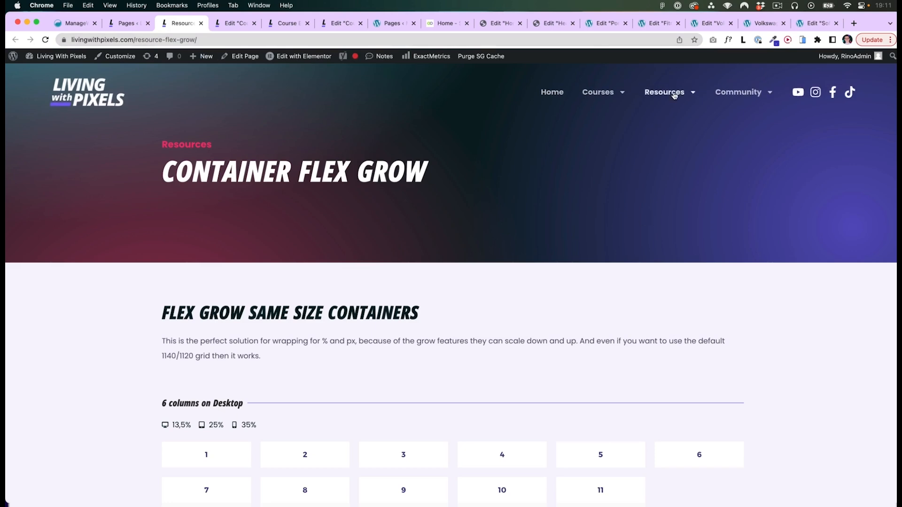
{"action": "mouse_move", "coordinate": [671, 96]}
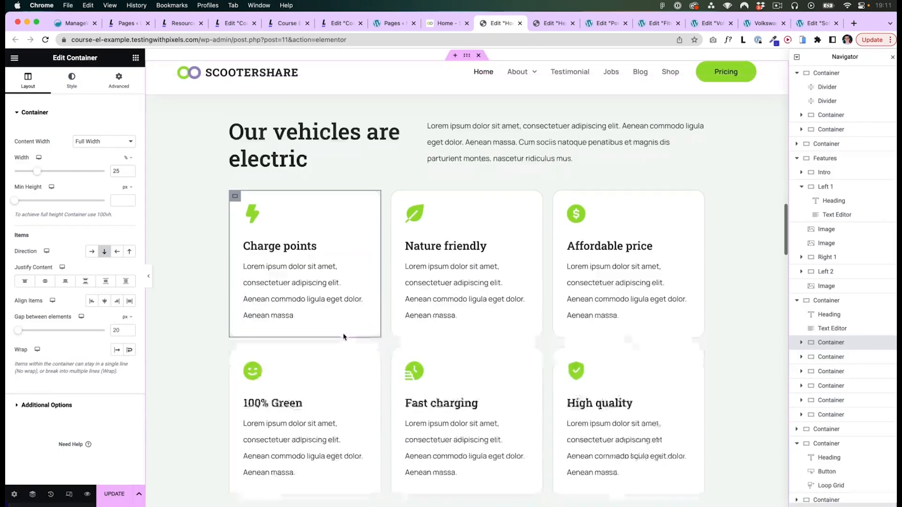
{"action": "scroll", "coordinate": [324, 310], "scroll_direction": "down", "scroll_amount": 2}
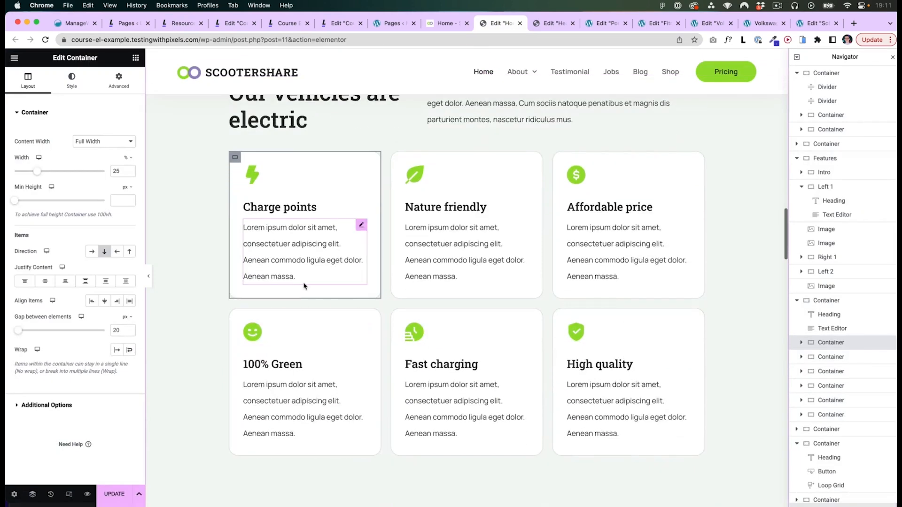
Review the vehicle feature cards and return the page preview to the desktop size
{"action": "scroll", "coordinate": [246, 178], "scroll_direction": "up", "scroll_amount": 2}
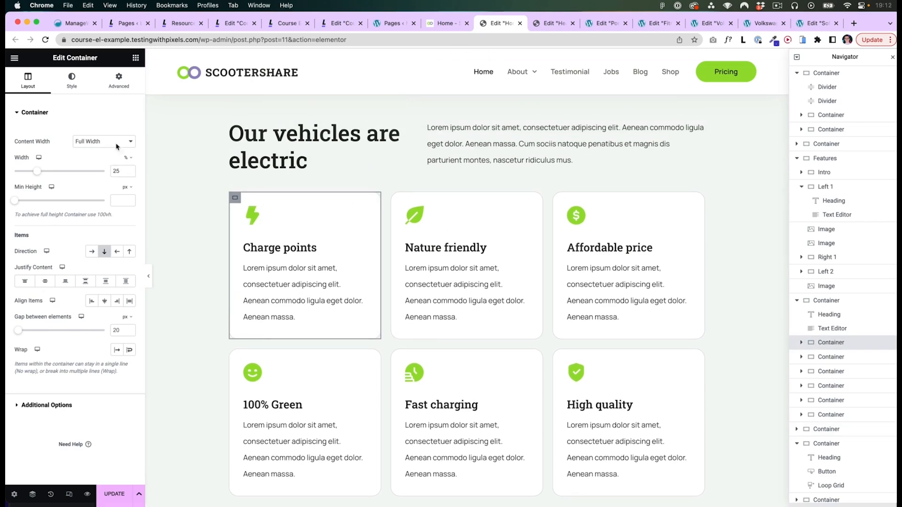
{"action": "scroll", "coordinate": [375, 249], "scroll_direction": "up", "scroll_amount": 1}
{"action": "scroll", "coordinate": [377, 254], "scroll_direction": "up", "scroll_amount": 3}
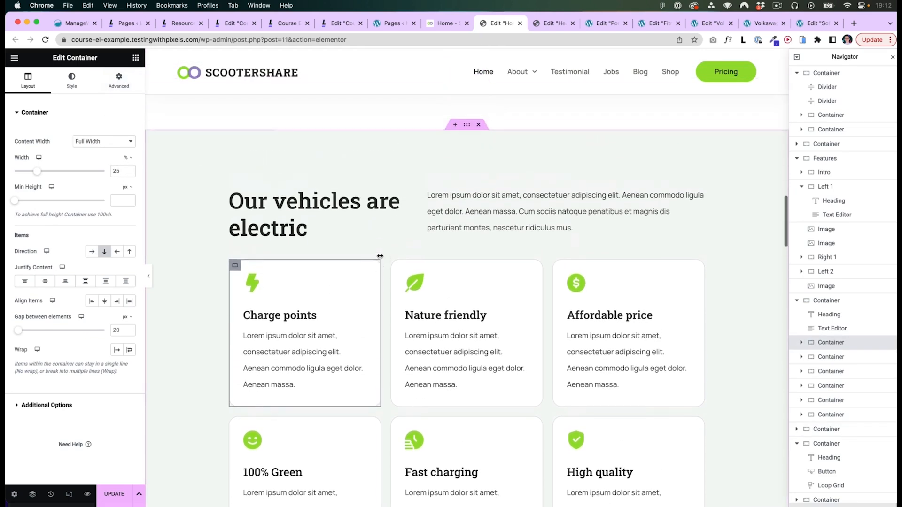
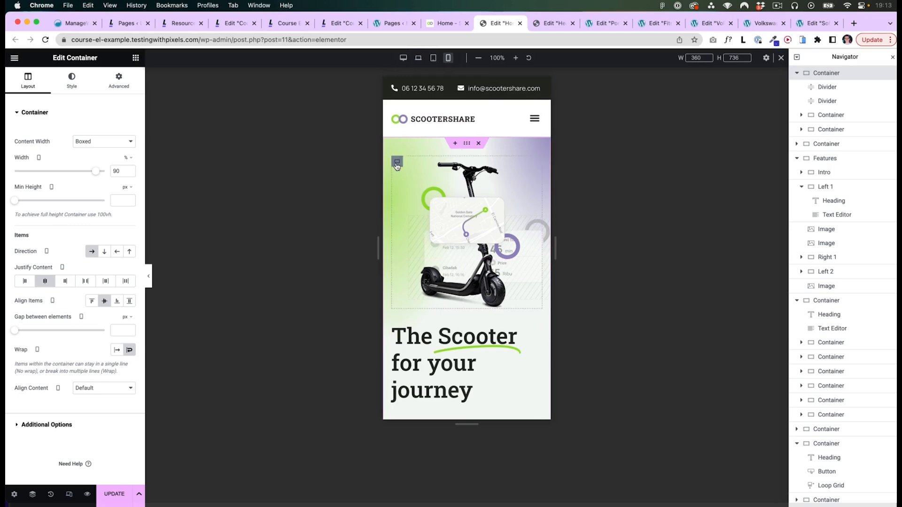
{"action": "left_click", "coordinate": [403, 58]}
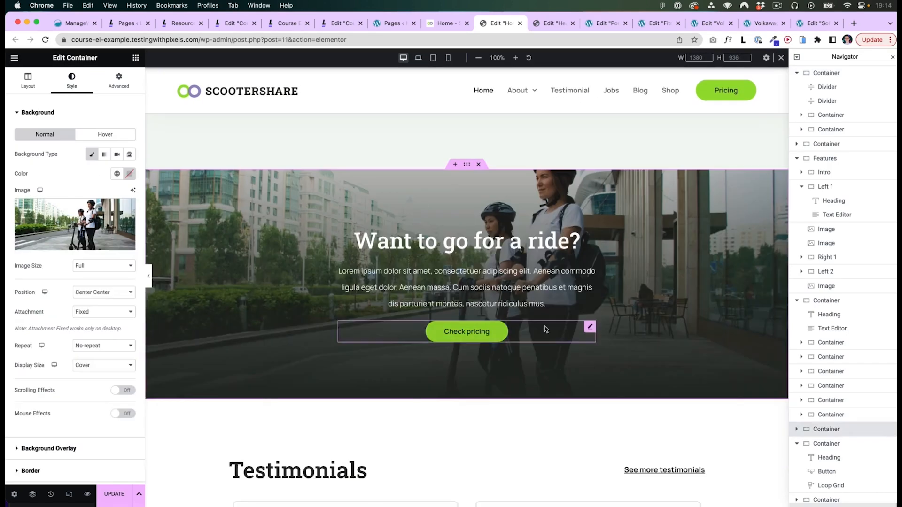
Preview the "Want to go for a ride?" section's background image settings for mobile, and return to the desktop view
{"action": "mouse_move", "coordinate": [40, 190]}
{"action": "left_click", "coordinate": [40, 234]}
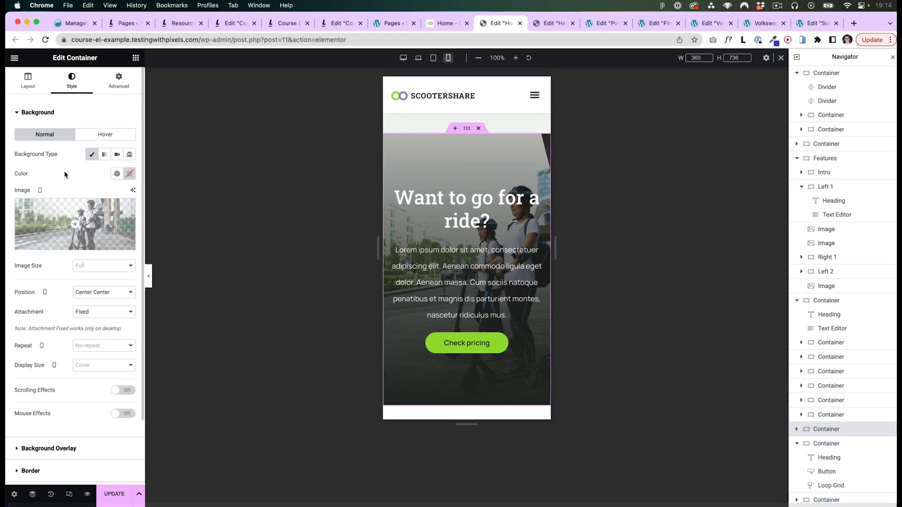
{"action": "left_click", "coordinate": [40, 190]}
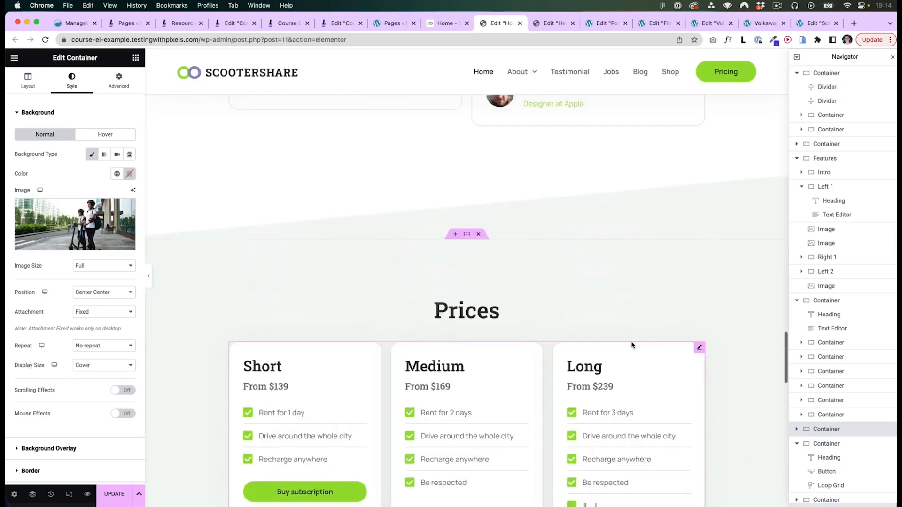
Examine the home page's scooter hero section and the sections that follow it
{"action": "scroll", "coordinate": [631, 346], "scroll_direction": "up", "scroll_amount": 15}
{"action": "scroll", "coordinate": [500, 306], "scroll_direction": "up", "scroll_amount": 12}
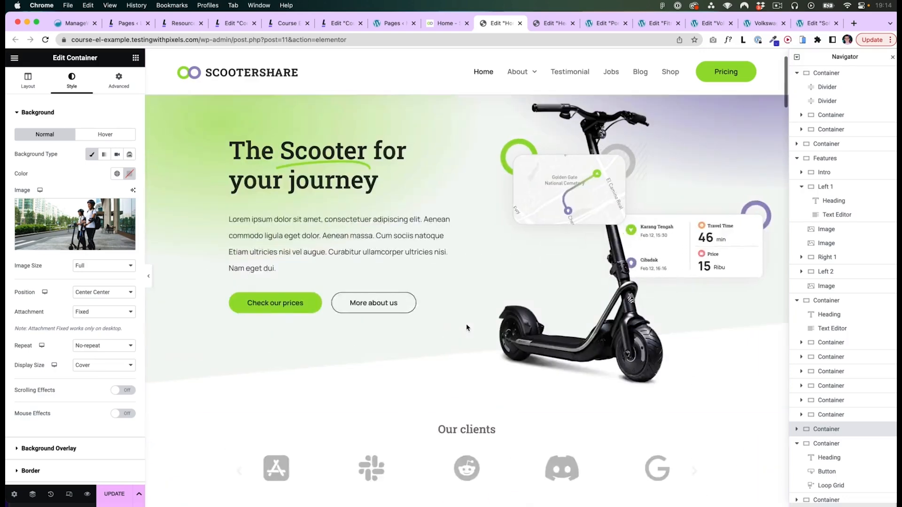
{"action": "scroll", "coordinate": [467, 328], "scroll_direction": "up", "scroll_amount": 1}
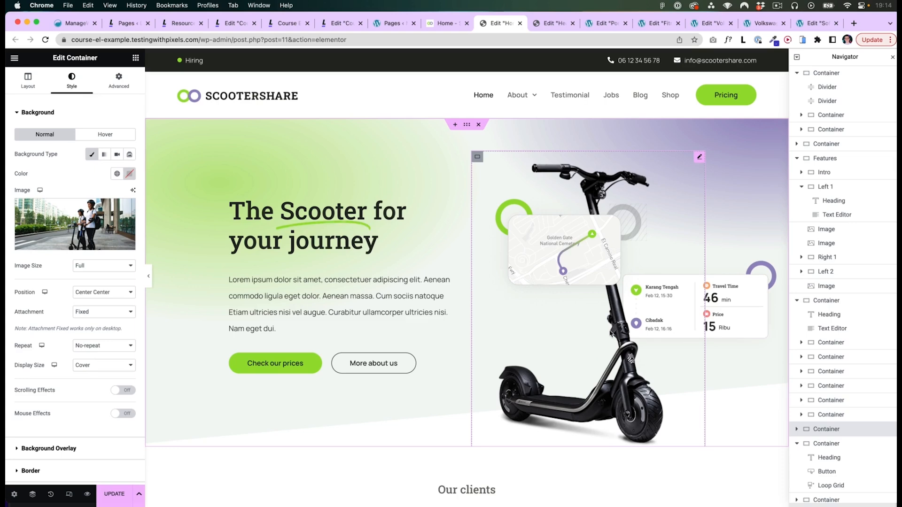
{"action": "scroll", "coordinate": [704, 314], "scroll_direction": "down", "scroll_amount": 1}
{"action": "scroll", "coordinate": [707, 315], "scroll_direction": "up", "scroll_amount": 1}
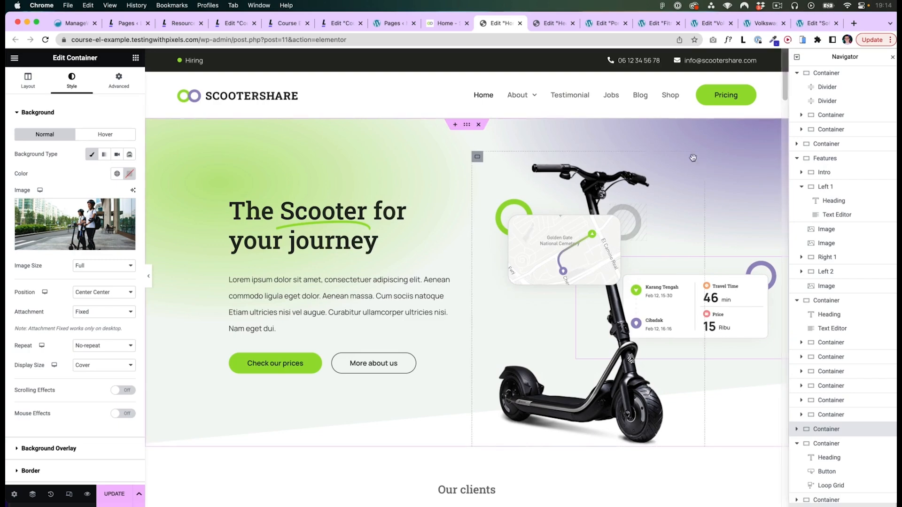
{"action": "scroll", "coordinate": [210, 302], "scroll_direction": "down", "scroll_amount": 8}
{"action": "scroll", "coordinate": [329, 325], "scroll_direction": "down", "scroll_amount": 10}
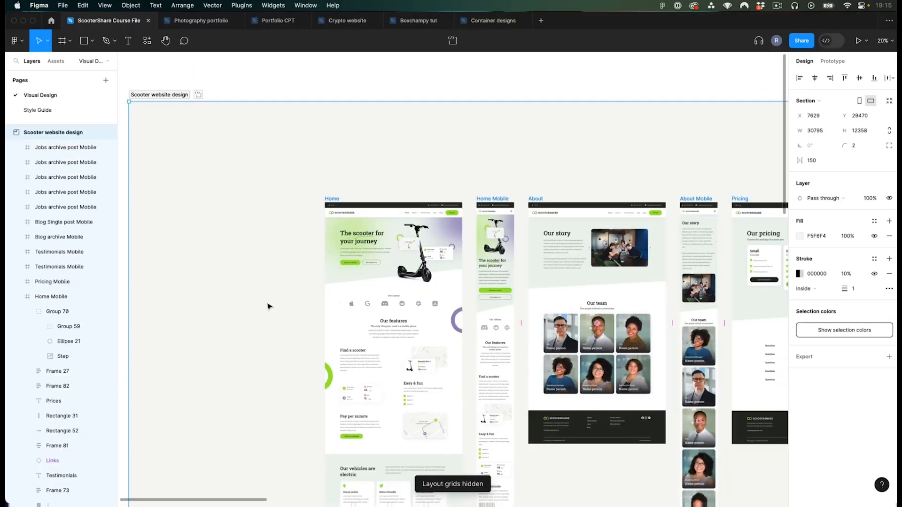
Switch to the ScooterShare Course File in Figma and look over the desktop and mobile page designs, ending close up on Home
{"action": "left_click_drag", "start_coordinate": [498, 293], "coordinate": [290, 267]}
{"action": "scroll", "coordinate": [291, 268], "scroll_direction": "down", "scroll_amount": 3}
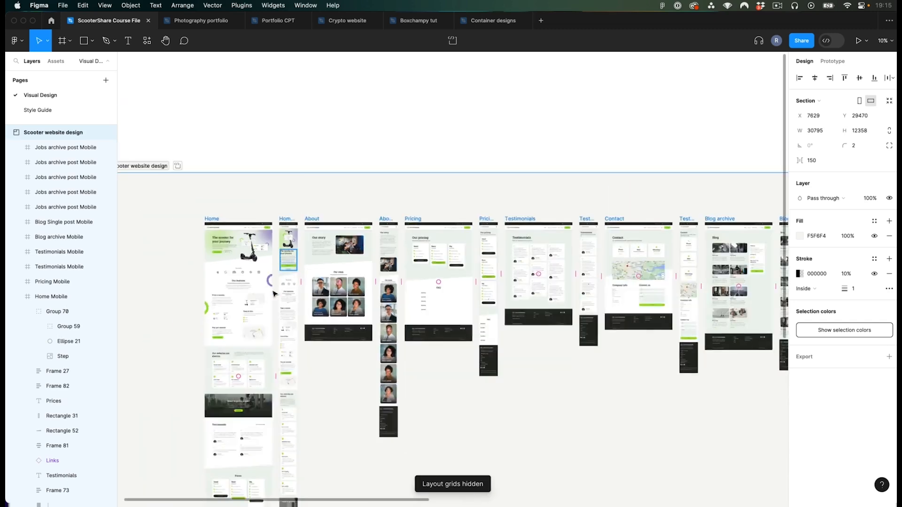
{"action": "scroll", "coordinate": [299, 311], "scroll_direction": "down", "scroll_amount": 3}
{"action": "scroll", "coordinate": [299, 311], "scroll_direction": "right", "scroll_amount": 3}
{"action": "scroll", "coordinate": [425, 285], "scroll_direction": "down", "scroll_amount": 1}
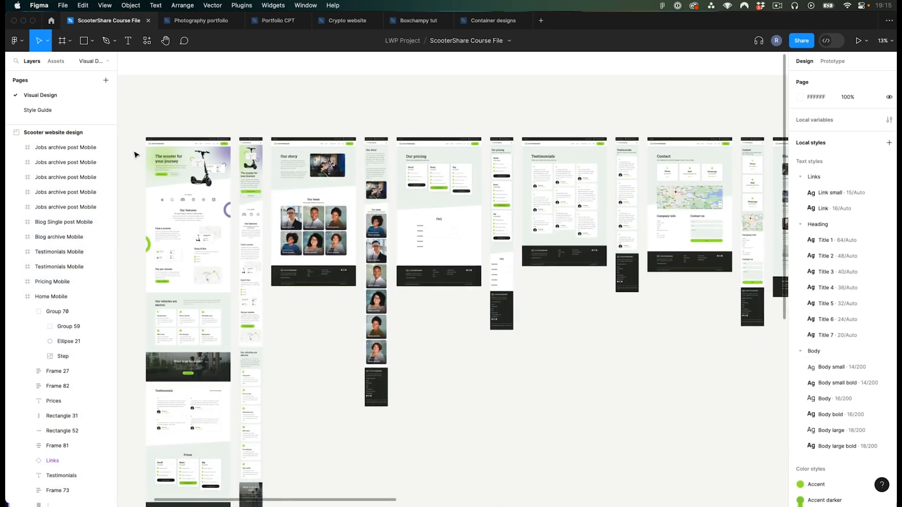
{"action": "left_click", "coordinate": [132, 136]}
{"action": "left_click_drag", "start_coordinate": [143, 119], "coordinate": [225, 117]}
{"action": "key", "text": "Escape"}
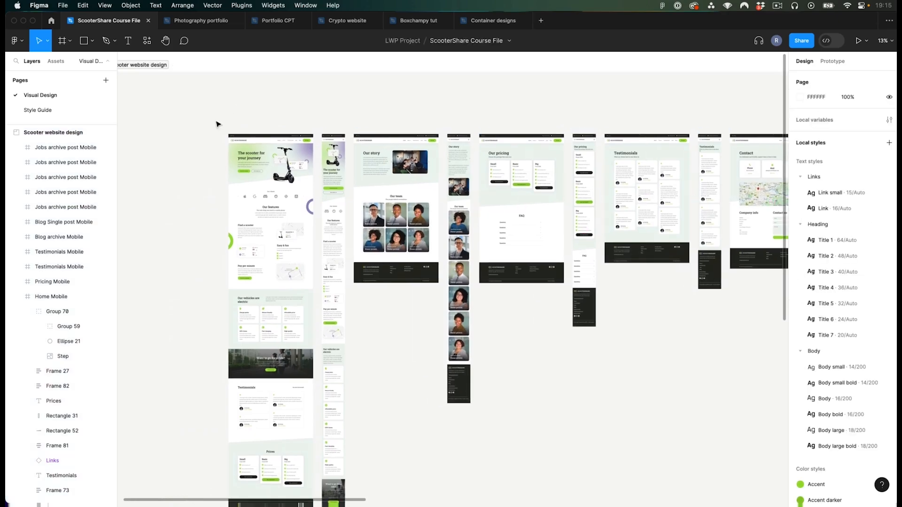
{"action": "scroll", "coordinate": [232, 159], "scroll_direction": "up", "scroll_amount": 5}
{"action": "scroll", "coordinate": [232, 160], "scroll_direction": "up", "scroll_amount": 3}
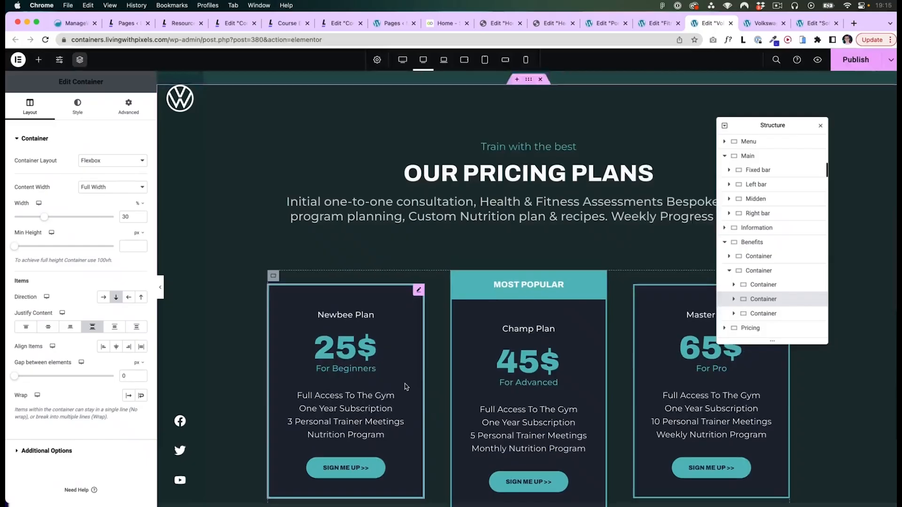
Switch to the Volkswagen page in Elementor, close the Structure overview and select the outer container of the "Our Pricing Plans" section
{"action": "scroll", "coordinate": [424, 385], "scroll_direction": "up", "scroll_amount": 1}
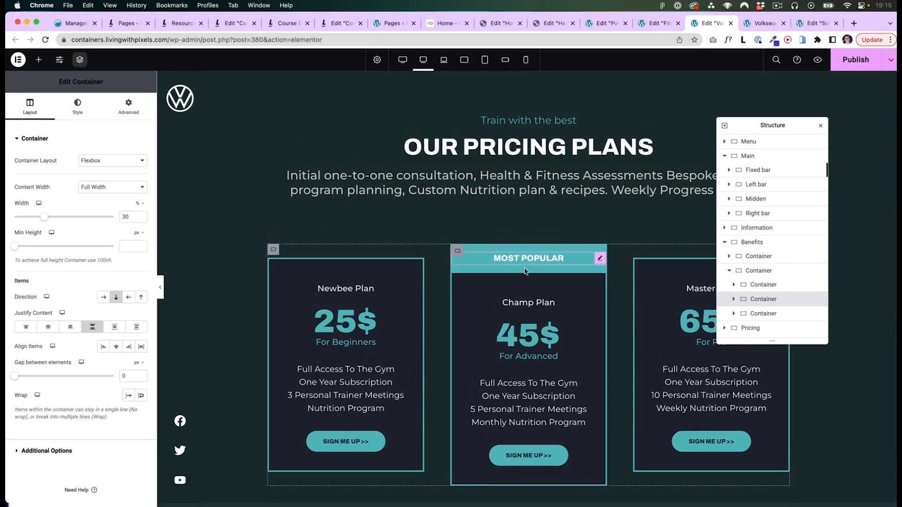
{"action": "left_click", "coordinate": [820, 127]}
{"action": "scroll", "coordinate": [658, 155], "scroll_direction": "up", "scroll_amount": 2}
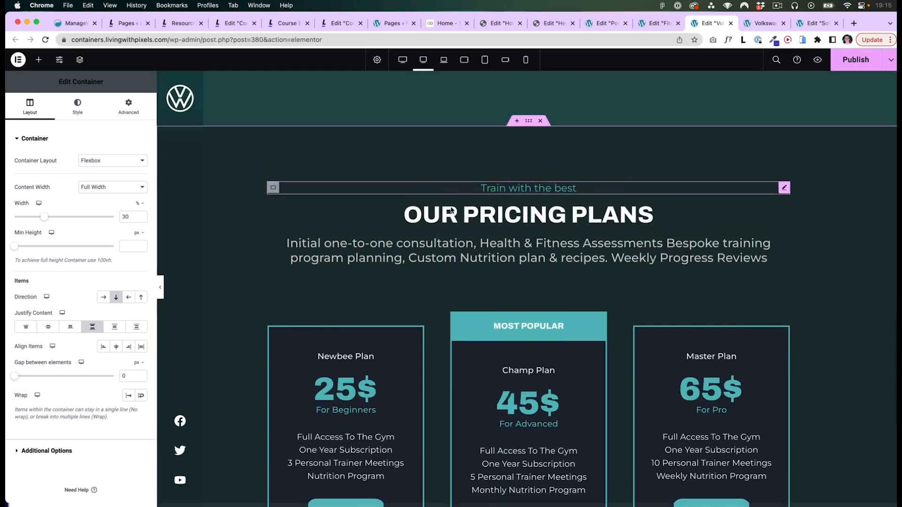
{"action": "left_click", "coordinate": [449, 311]}
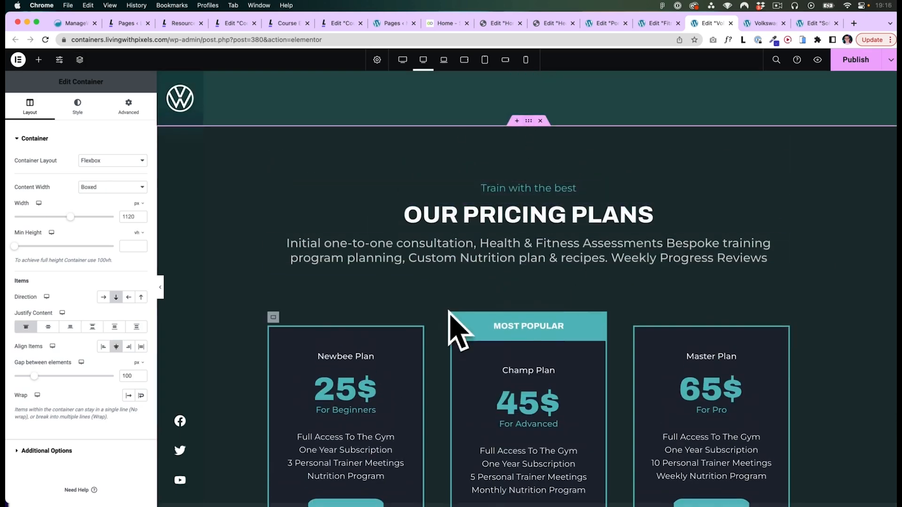
Open the template library beneath the pricing plans, filter the blocks by Pricing to view the ready-made designs, and close it
{"action": "scroll", "coordinate": [517, 329], "scroll_direction": "down", "scroll_amount": 3}
{"action": "scroll", "coordinate": [555, 338], "scroll_direction": "down", "scroll_amount": 2}
{"action": "left_click", "coordinate": [539, 425]}
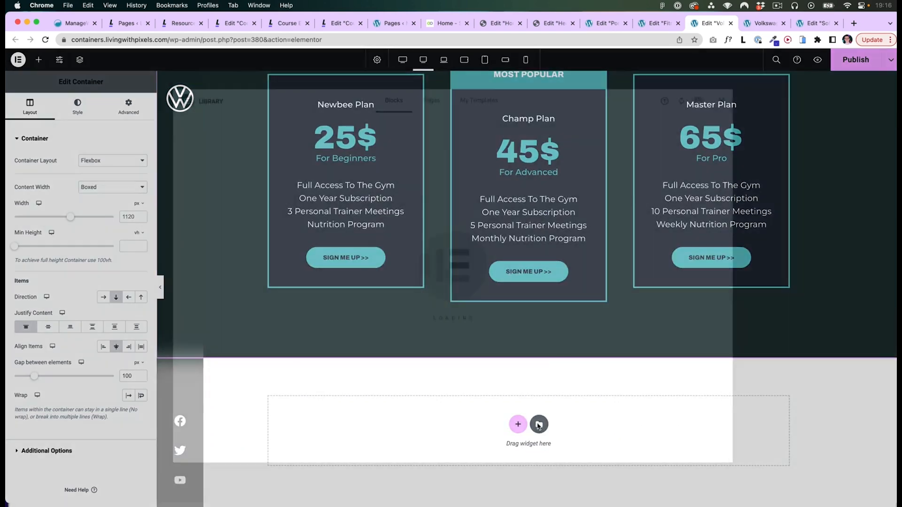
{"action": "left_click", "coordinate": [207, 130]}
{"action": "scroll", "coordinate": [238, 210], "scroll_direction": "down", "scroll_amount": 2}
{"action": "left_click", "coordinate": [212, 215]}
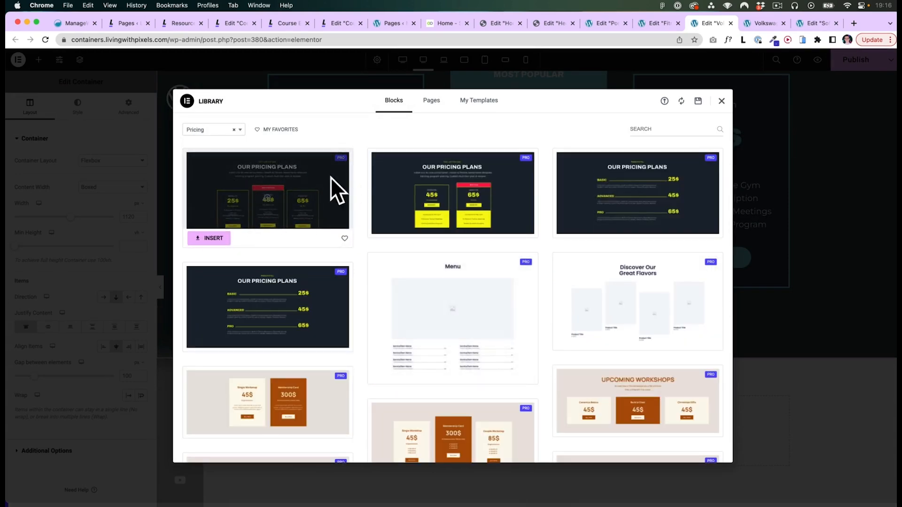
{"action": "left_click", "coordinate": [722, 101]}
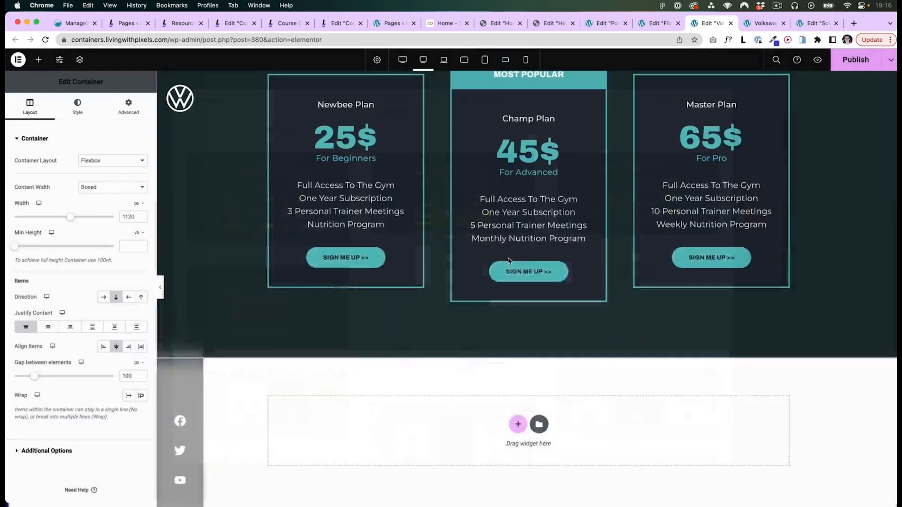
Switch to Figma and compare the desktop and mobile versions of the Home design
{"action": "scroll", "coordinate": [611, 212], "scroll_direction": "up", "scroll_amount": 2}
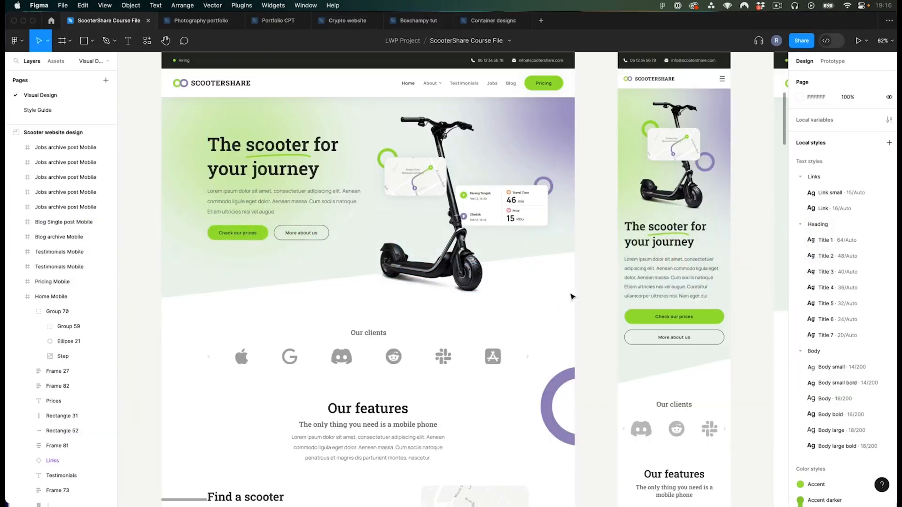
{"action": "scroll", "coordinate": [572, 296], "scroll_direction": "right", "scroll_amount": 3}
{"action": "scroll", "coordinate": [536, 249], "scroll_direction": "down", "scroll_amount": 5}
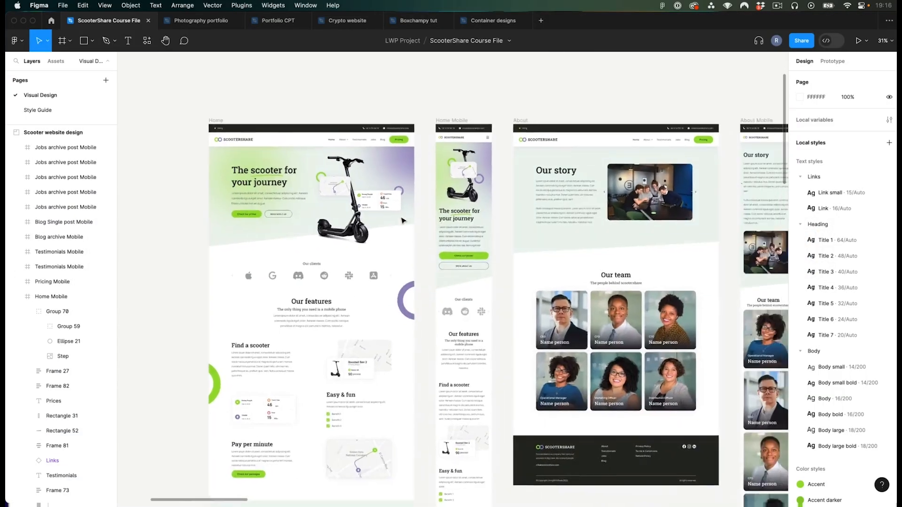
{"action": "scroll", "coordinate": [381, 221], "scroll_direction": "up", "scroll_amount": 3}
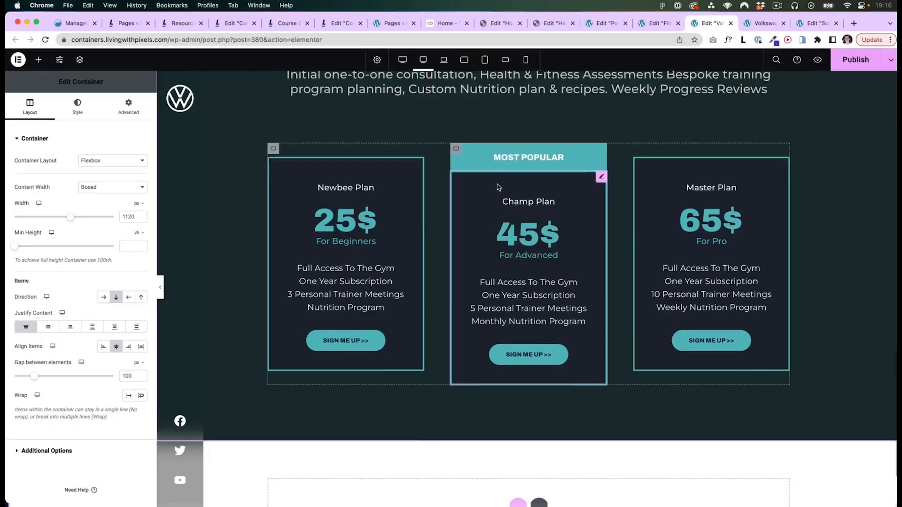
Return to the pricing plans in Elementor and open the layout settings of the container holding the three plan cards
{"action": "scroll", "coordinate": [464, 215], "scroll_direction": "up", "scroll_amount": 2}
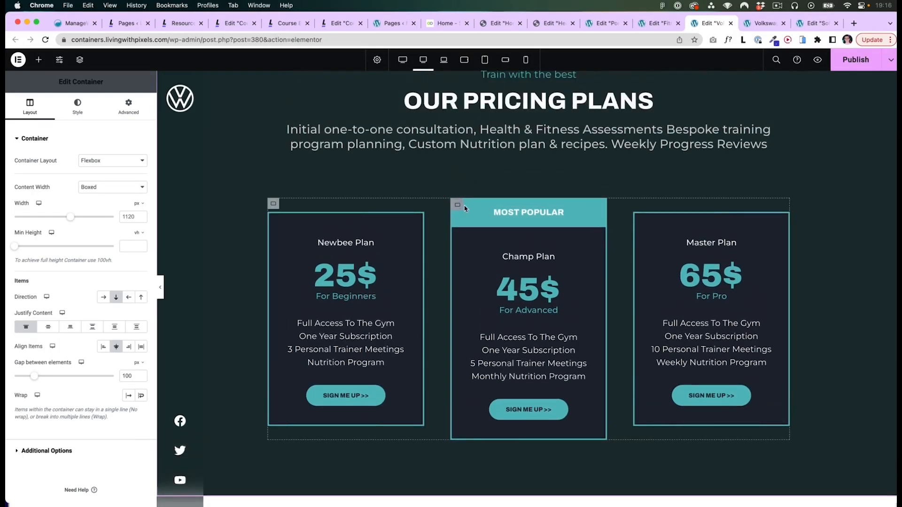
{"action": "scroll", "coordinate": [465, 252], "scroll_direction": "up", "scroll_amount": 1}
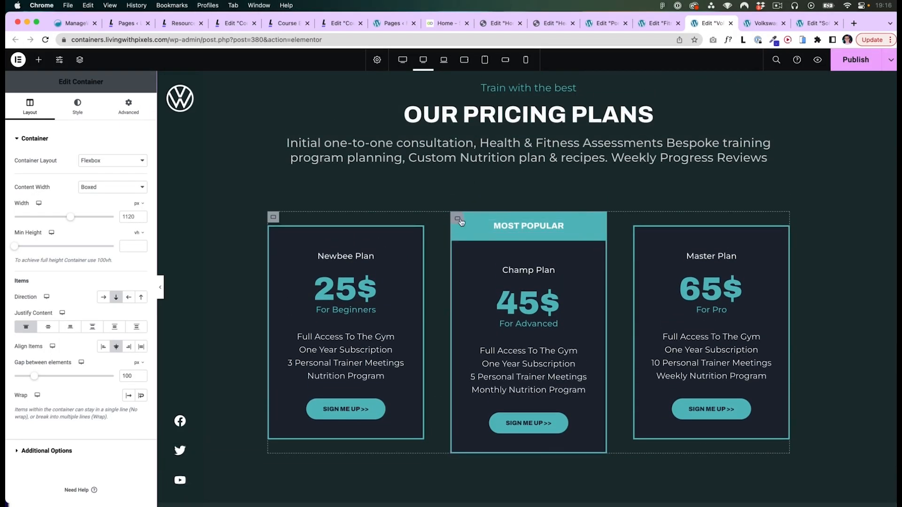
{"action": "left_click", "coordinate": [274, 218]}
{"action": "scroll", "coordinate": [276, 224], "scroll_direction": "up", "scroll_amount": 1}
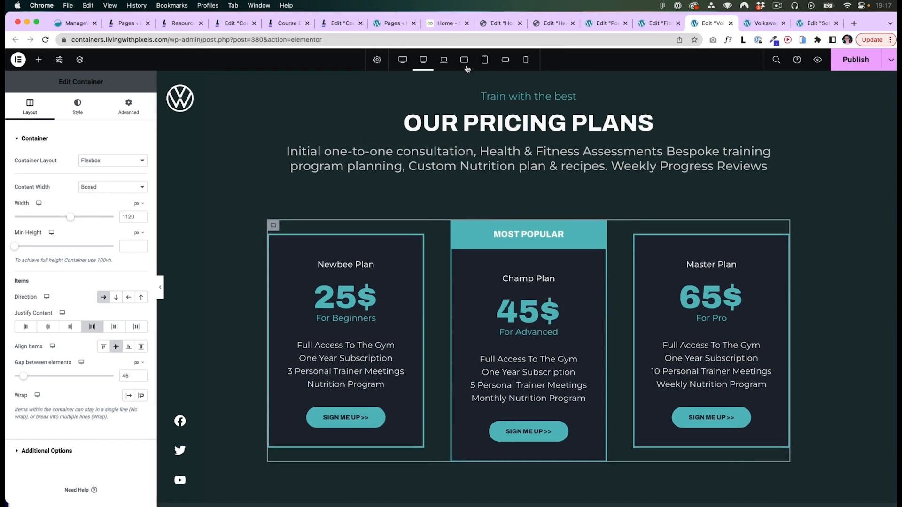
Compare the layout settings of the "Our Pricing Plans" heading container with those of the plan cards' container
{"action": "scroll", "coordinate": [376, 141], "scroll_direction": "up", "scroll_amount": 3}
{"action": "left_click", "coordinate": [274, 175]}
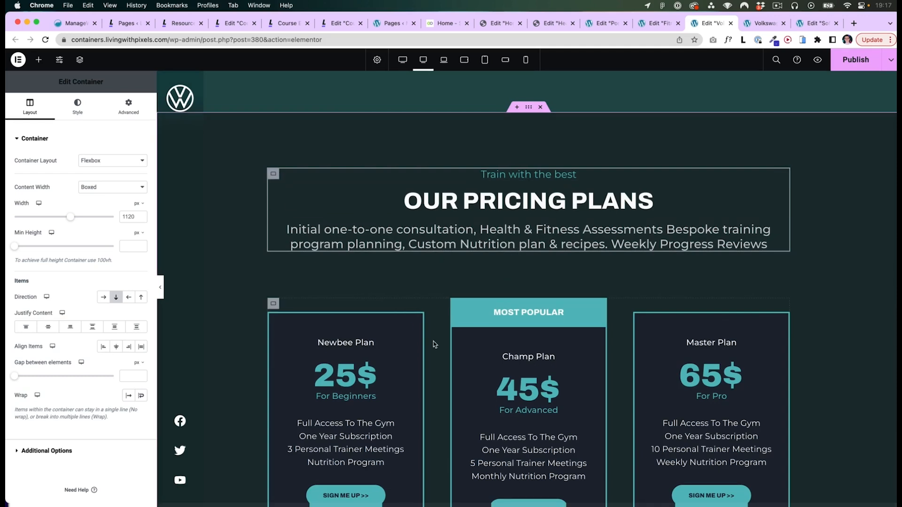
{"action": "scroll", "coordinate": [435, 344], "scroll_direction": "down", "scroll_amount": 1}
{"action": "left_click", "coordinate": [273, 271]}
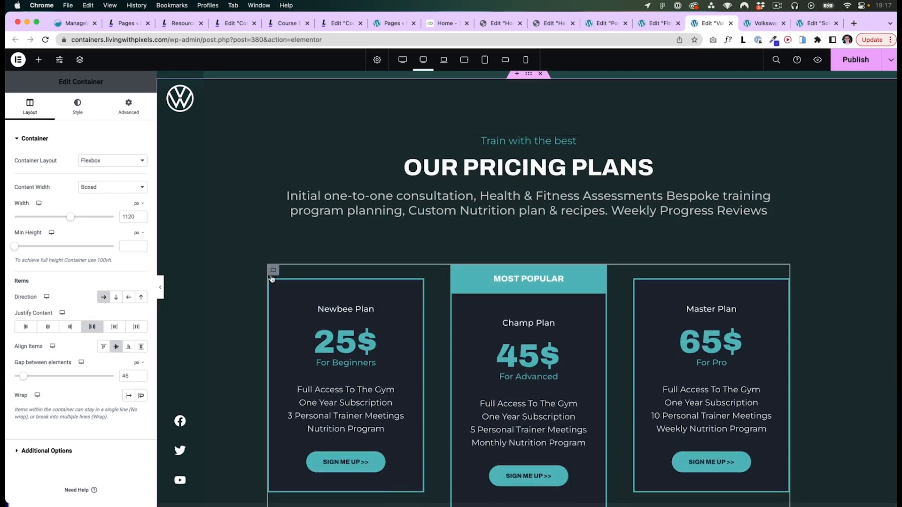
Check the Flexbox and Grid layout choices for the plan cards' container and dismiss them without changing the layout
{"action": "scroll", "coordinate": [272, 279], "scroll_direction": "up", "scroll_amount": 2}
{"action": "scroll", "coordinate": [341, 219], "scroll_direction": "down", "scroll_amount": 2}
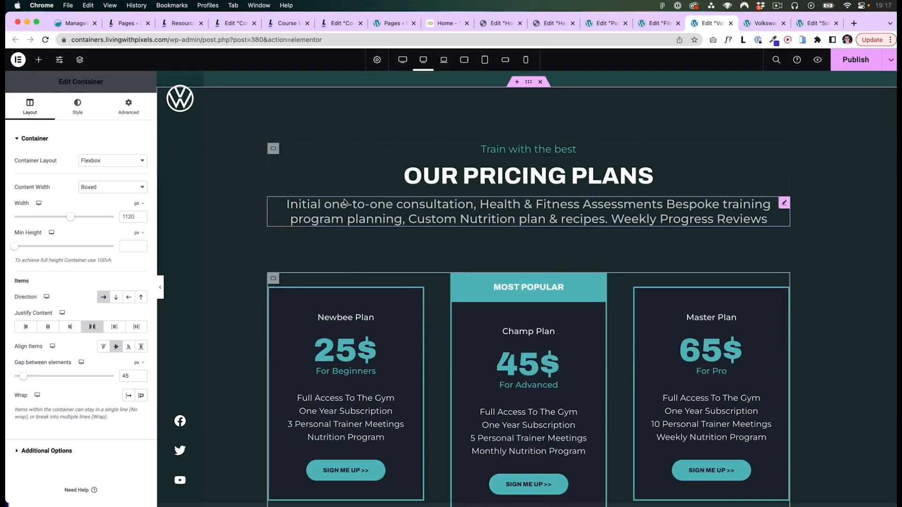
{"action": "scroll", "coordinate": [350, 187], "scroll_direction": "down", "scroll_amount": 1}
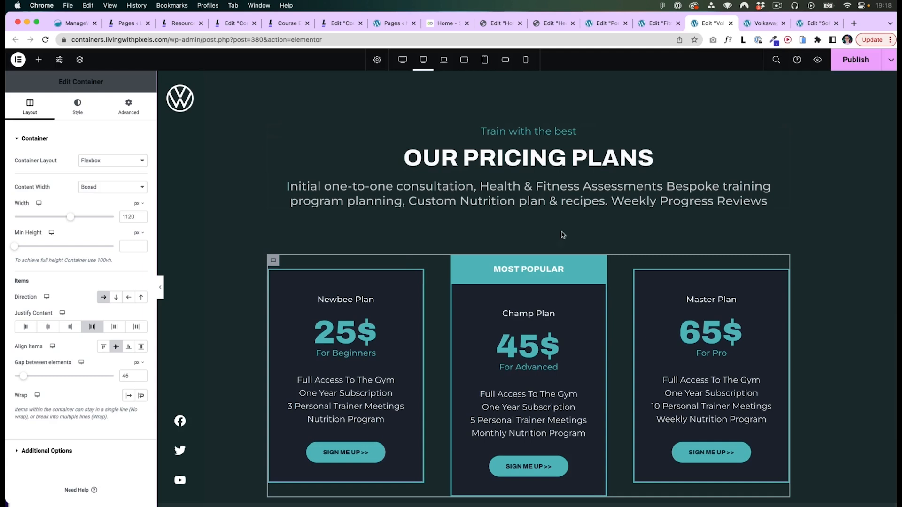
{"action": "scroll", "coordinate": [486, 249], "scroll_direction": "up", "scroll_amount": 1}
{"action": "scroll", "coordinate": [522, 261], "scroll_direction": "up", "scroll_amount": 1}
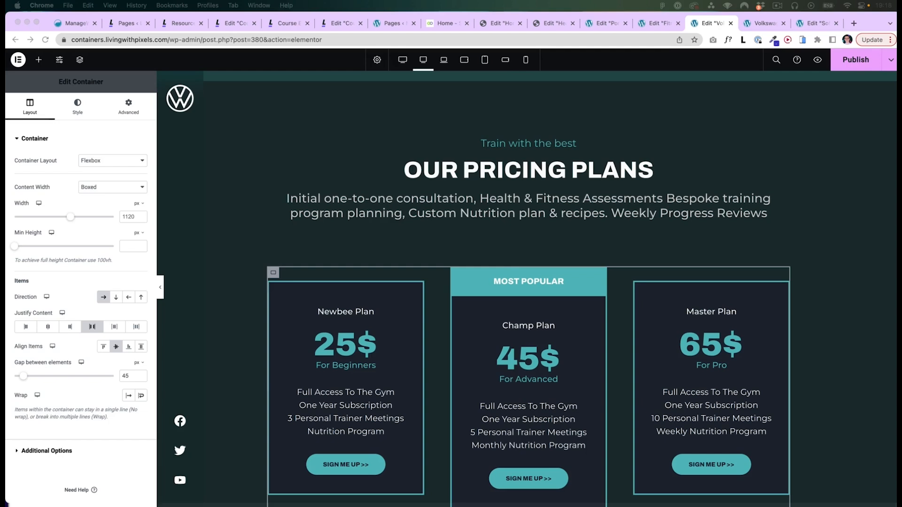
{"action": "left_click", "coordinate": [109, 160]}
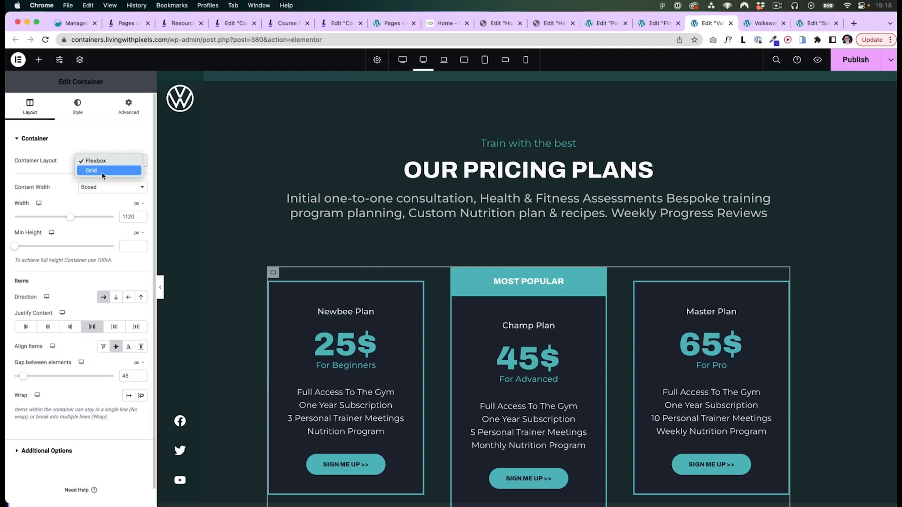
{"action": "left_click", "coordinate": [64, 173]}
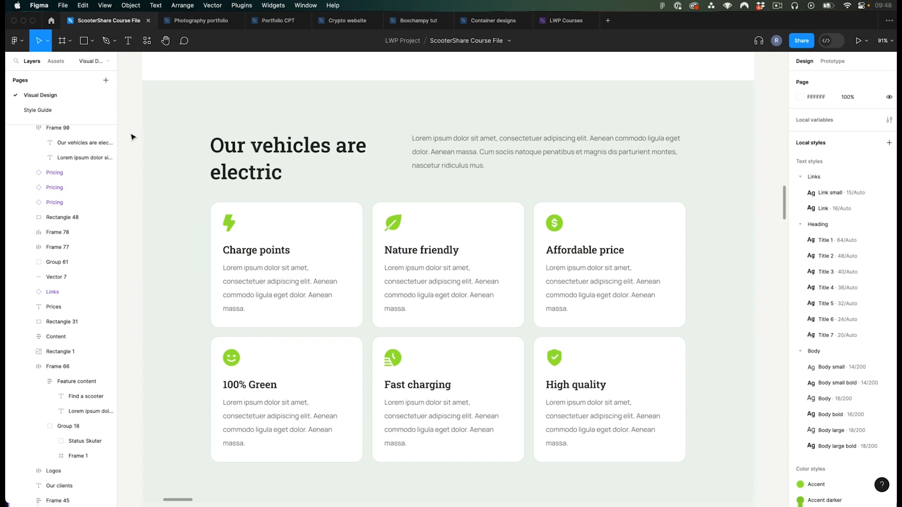
Inspect the "Our vehicles are electric" intro frame and the group of six feature cards in the Figma design
{"action": "left_click", "coordinate": [284, 160]}
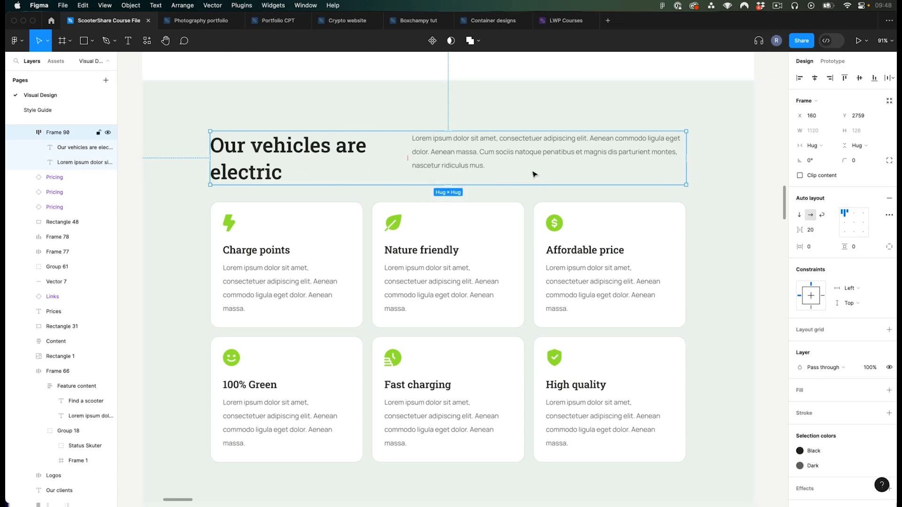
{"action": "left_click", "coordinate": [324, 248]}
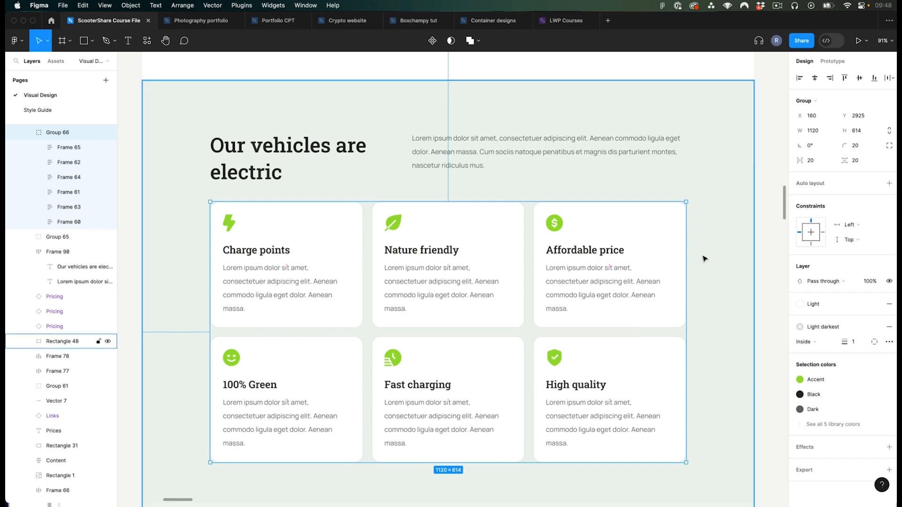
Inspect the "Prices" heading and its three pricing cards in the Figma design, comparing them with the electric vehicles section
{"action": "key", "text": "Escape"}
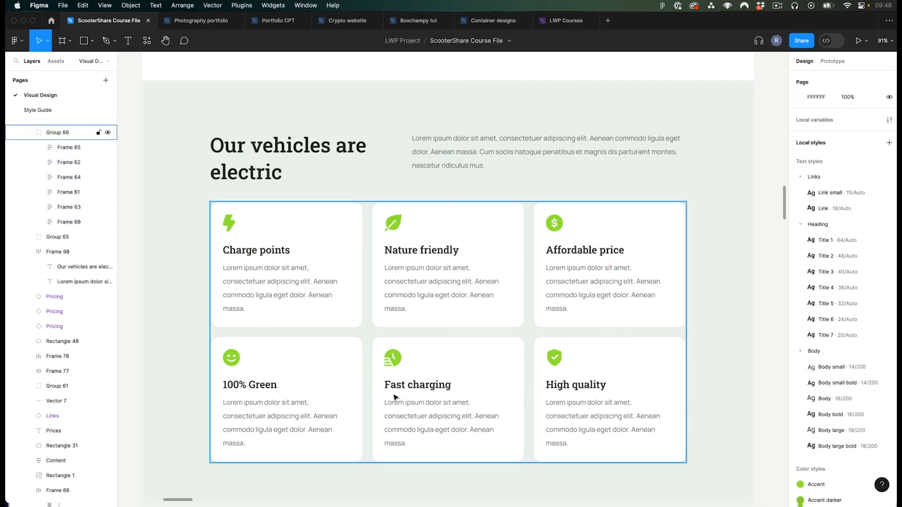
{"action": "scroll", "coordinate": [758, 374], "scroll_direction": "down", "scroll_amount": 10}
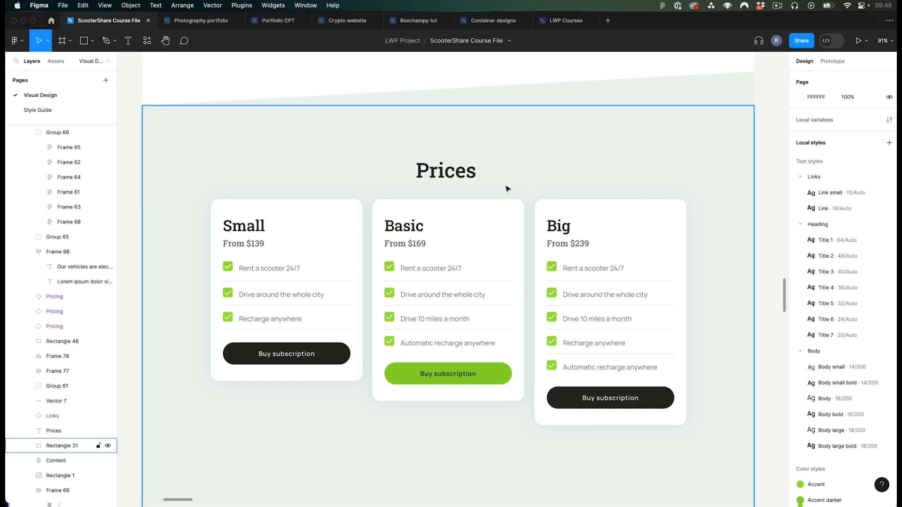
{"action": "left_click", "coordinate": [444, 174]}
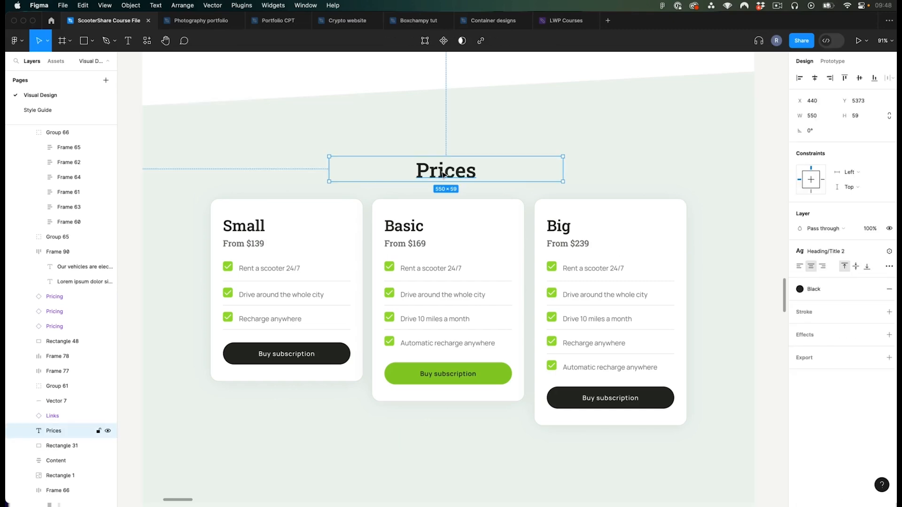
{"action": "left_click", "coordinate": [233, 264]}
{"action": "left_click", "coordinate": [453, 257], "text": "shift"}
{"action": "left_click", "coordinate": [605, 270], "text": "shift"}
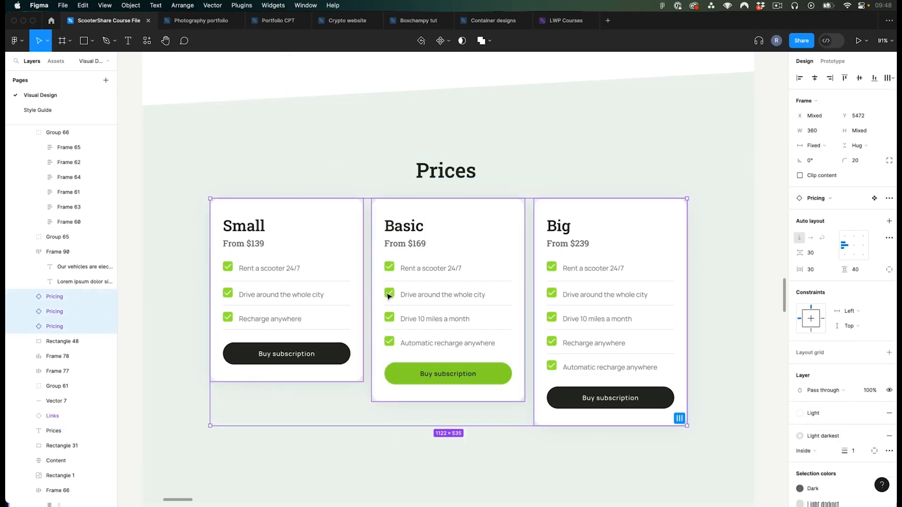
{"action": "left_click", "coordinate": [532, 367]}
{"action": "scroll", "coordinate": [532, 367], "scroll_direction": "up", "scroll_amount": 20}
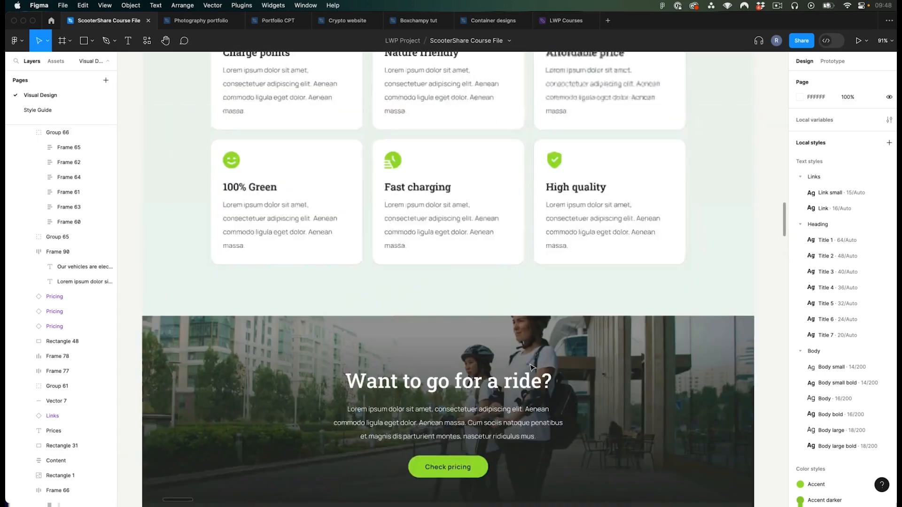
{"action": "scroll", "coordinate": [533, 367], "scroll_direction": "up", "scroll_amount": 4}
Switch to the Elementor page and set the outer container holding the two empty rows to the Column - vertical direction
{"action": "scroll", "coordinate": [532, 367], "scroll_direction": "down", "scroll_amount": 5}
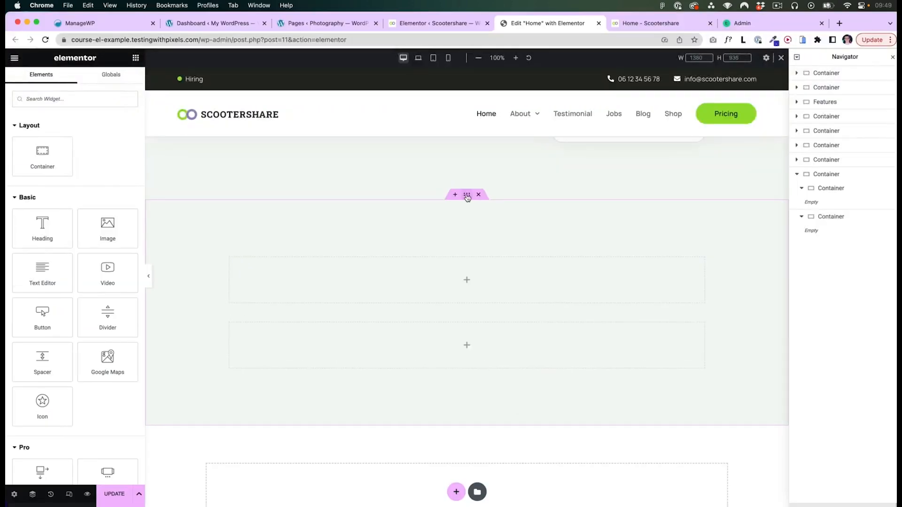
{"action": "left_click", "coordinate": [467, 198]}
{"action": "left_click", "coordinate": [21, 85]}
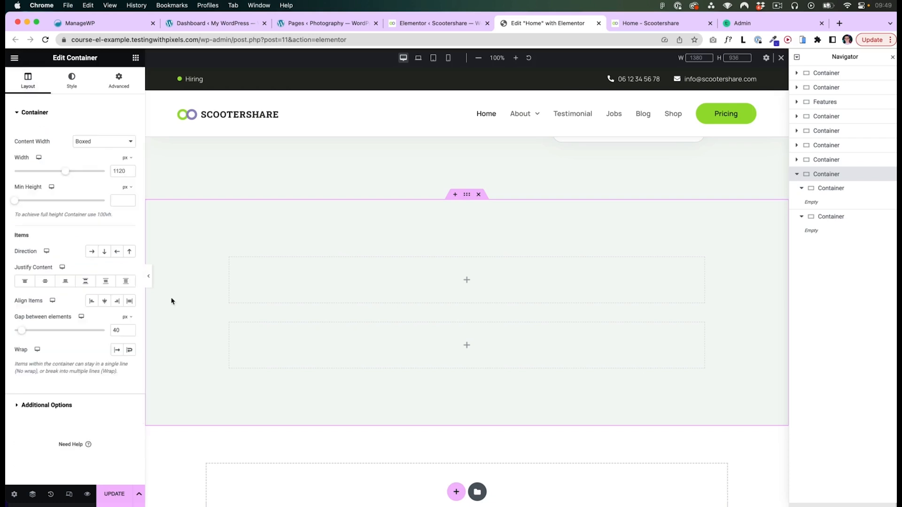
{"action": "left_click", "coordinate": [104, 253]}
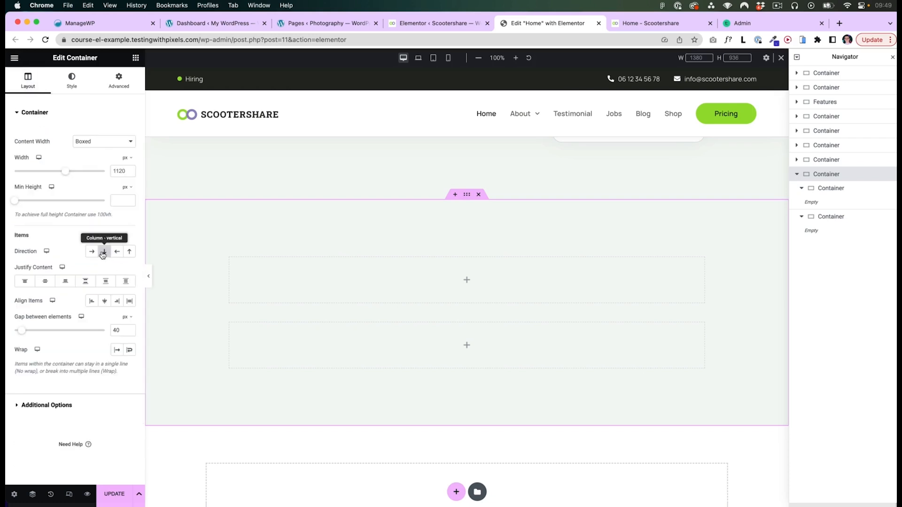
Add an Icon Box widget to the upper inner container and duplicate it
{"action": "left_click", "coordinate": [234, 264]}
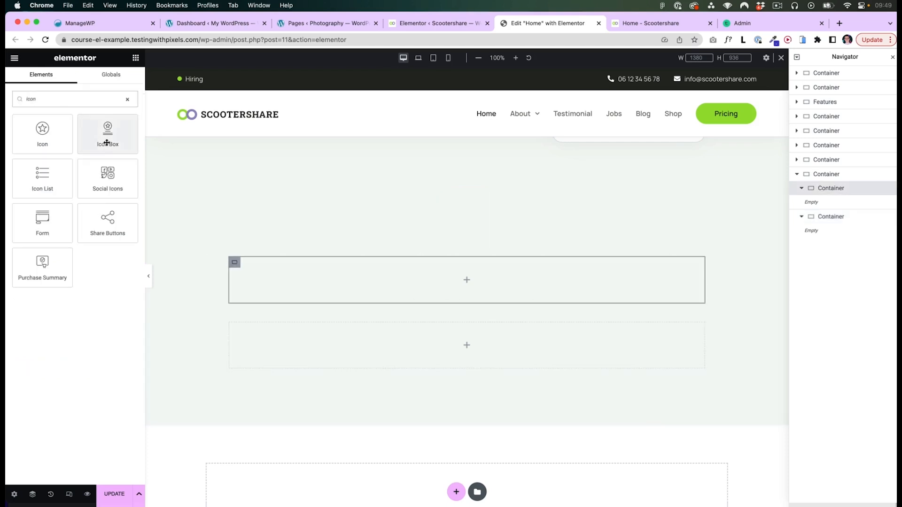
{"action": "left_click_drag", "start_coordinate": [106, 142], "coordinate": [365, 284]}
{"action": "right_click", "coordinate": [445, 295]}
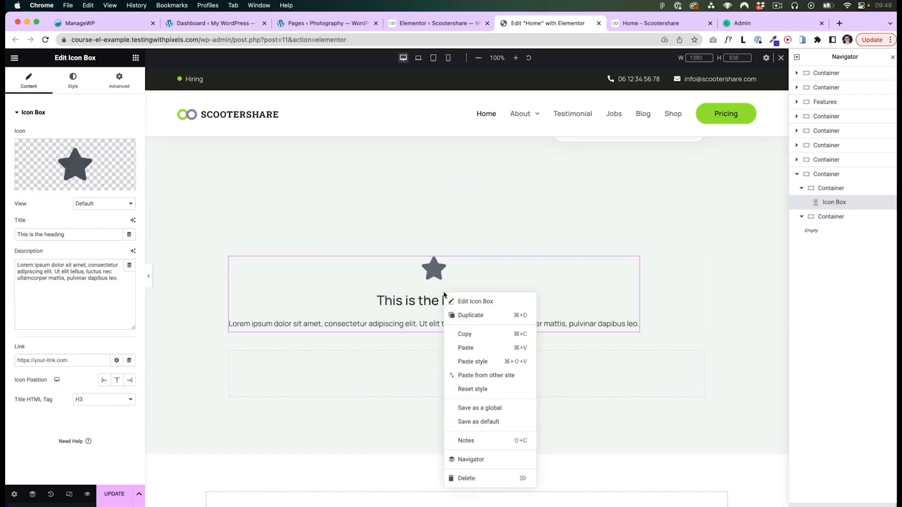
{"action": "left_click", "coordinate": [469, 316]}
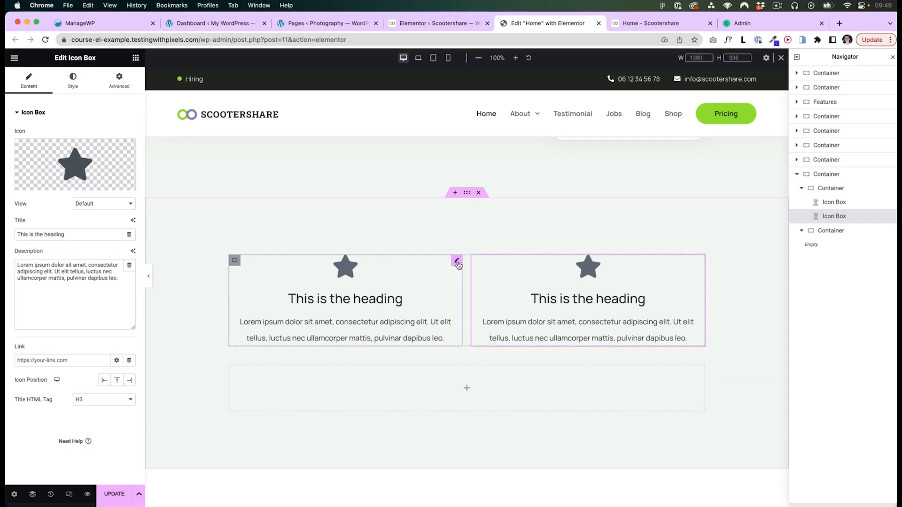
Give the first icon box a classic background in the global color Light
{"action": "left_click", "coordinate": [457, 264]}
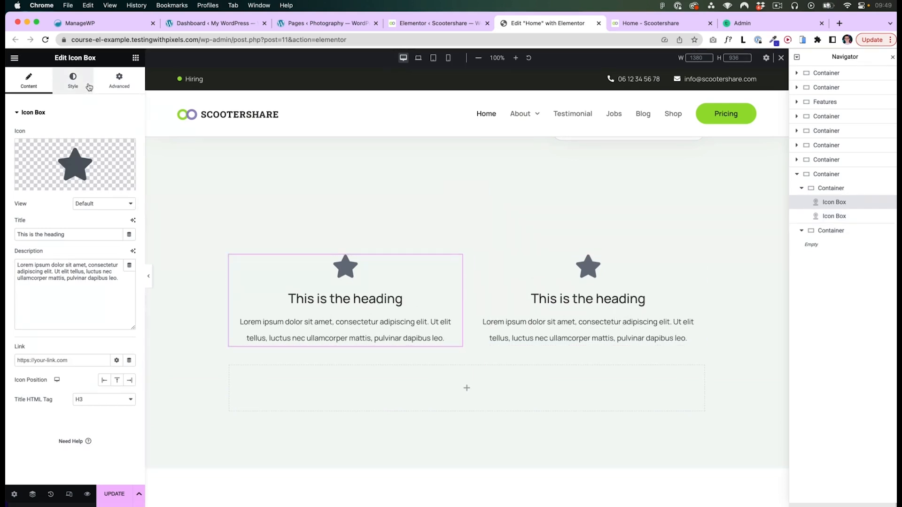
{"action": "left_click", "coordinate": [120, 83]}
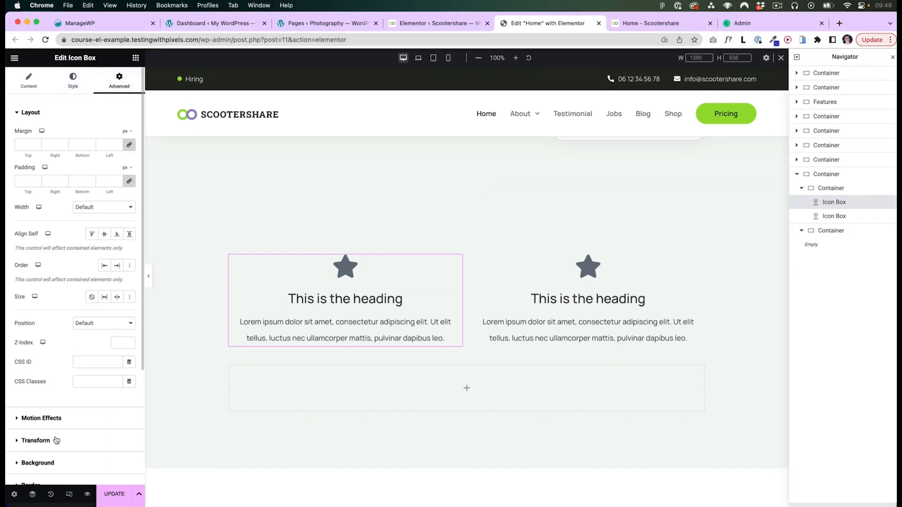
{"action": "left_click", "coordinate": [49, 464]}
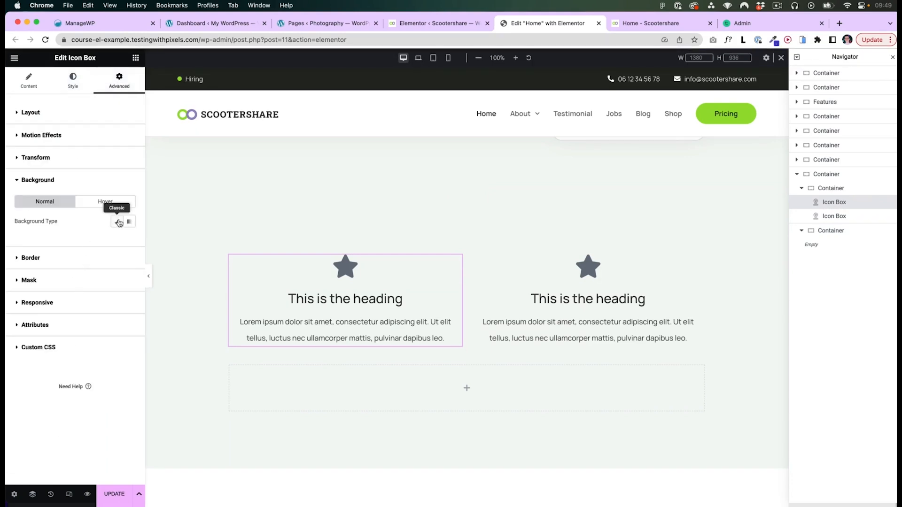
{"action": "left_click", "coordinate": [117, 221]}
{"action": "left_click", "coordinate": [117, 242]}
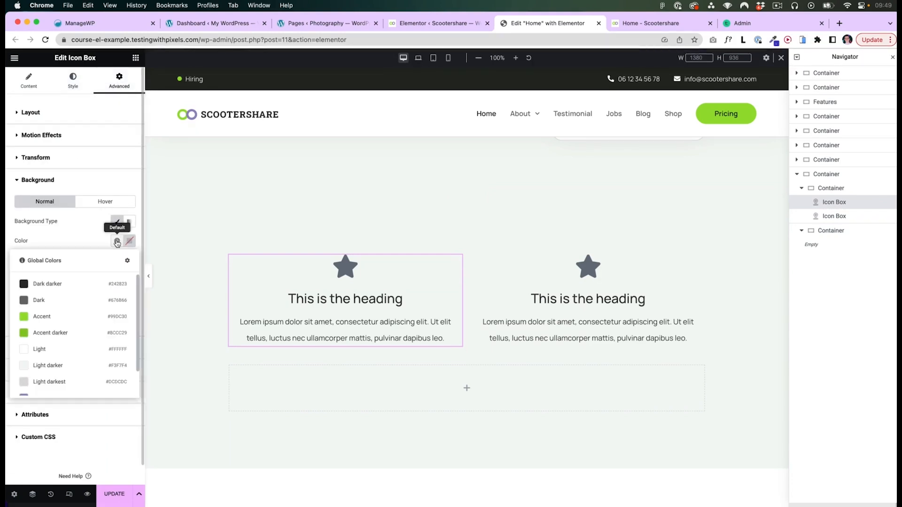
{"action": "left_click", "coordinate": [49, 348]}
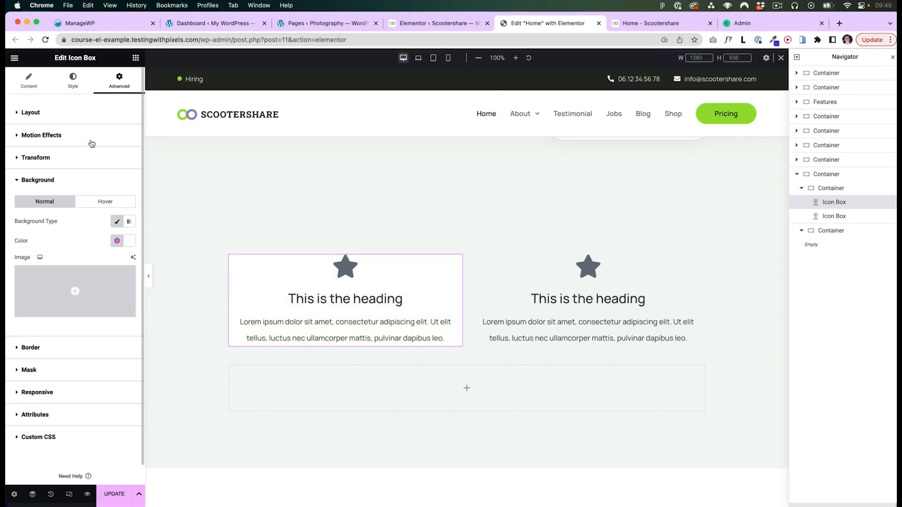
Set the first icon box's padding to 25 px on all sides
{"action": "left_click", "coordinate": [47, 113]}
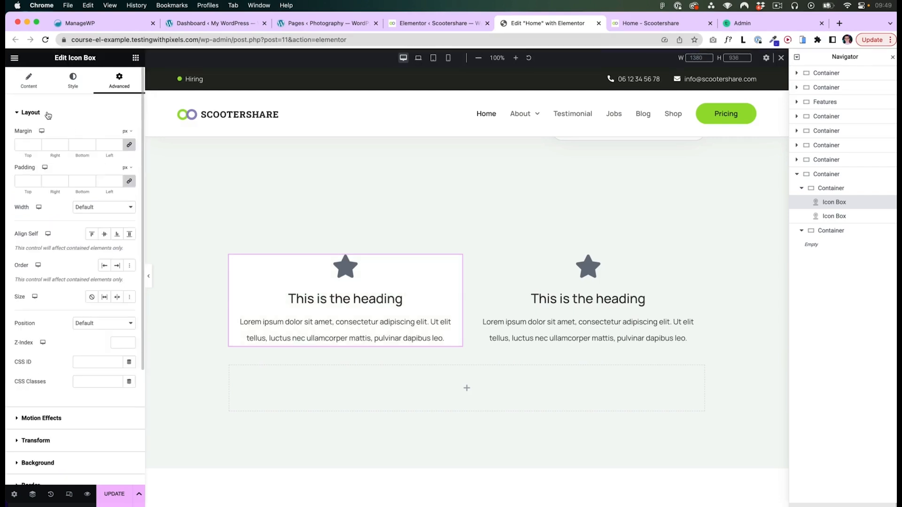
{"action": "left_click", "coordinate": [27, 181]}
{"action": "type", "text": "25"}
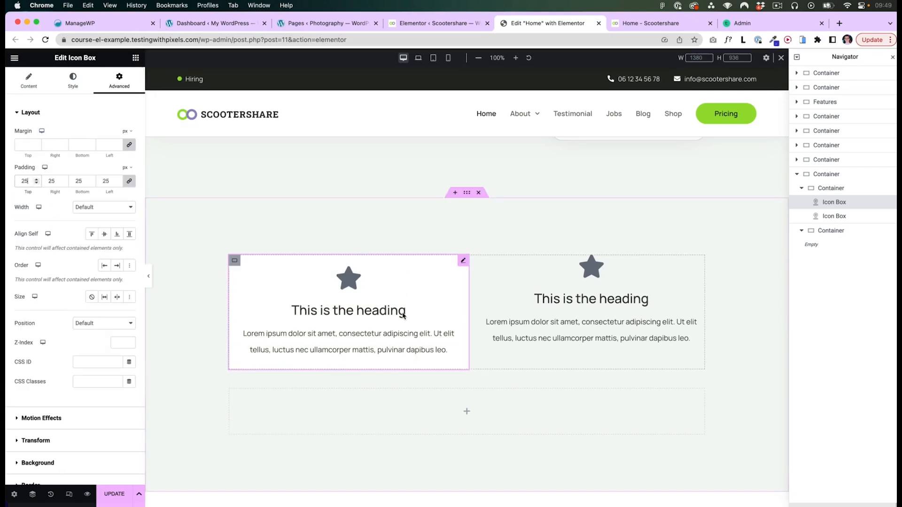
Copy the first icon box's style onto the second one and duplicate the second to make a third card
{"action": "right_click", "coordinate": [384, 289]}
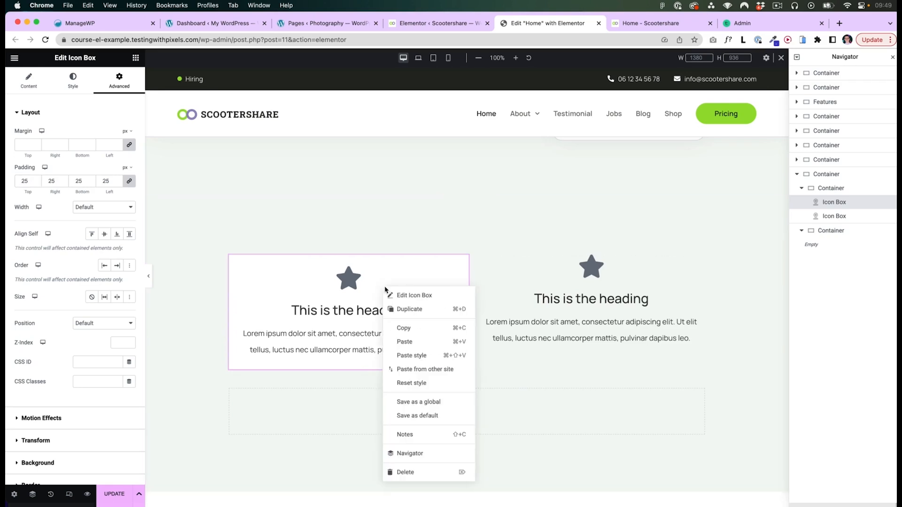
{"action": "left_click", "coordinate": [406, 328]}
{"action": "right_click", "coordinate": [586, 299]}
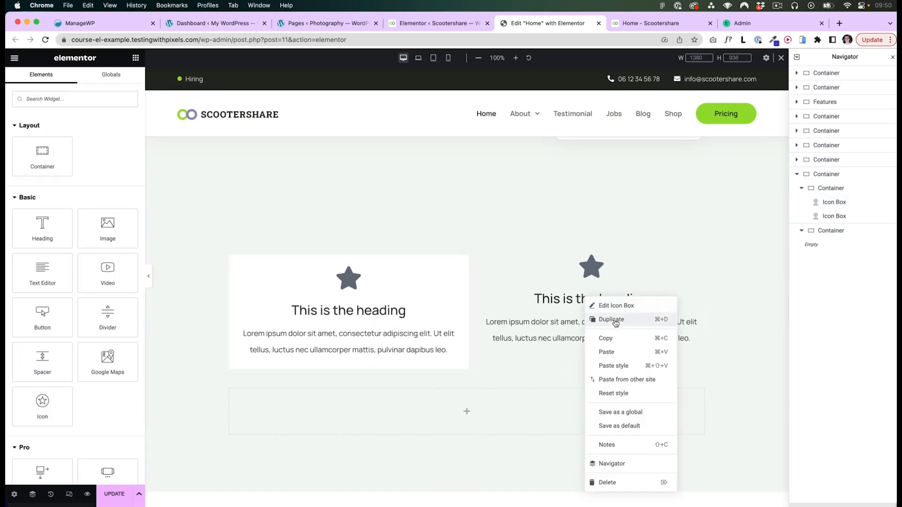
{"action": "left_click", "coordinate": [614, 366]}
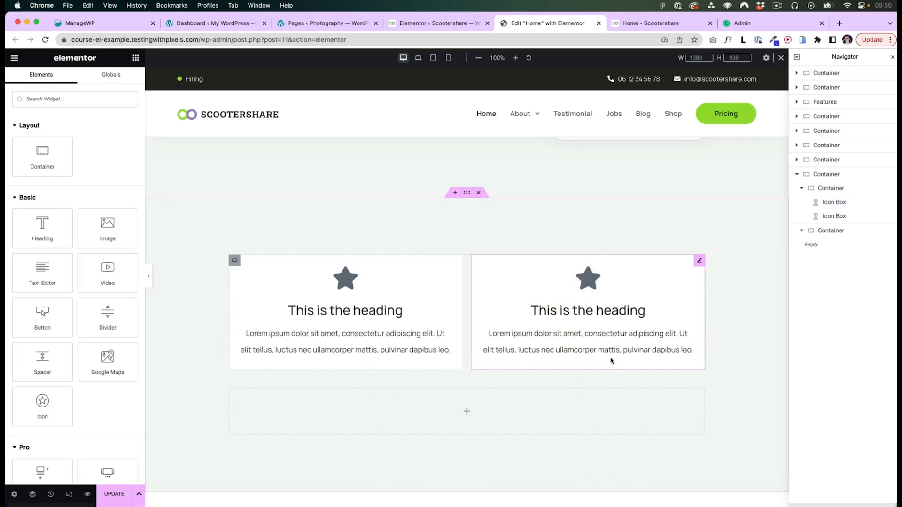
{"action": "right_click", "coordinate": [586, 301]}
{"action": "left_click", "coordinate": [615, 321]}
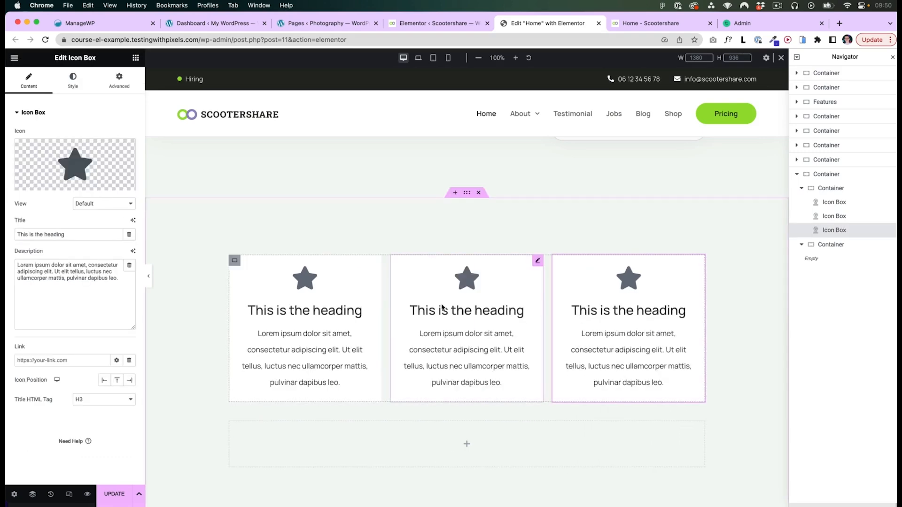
Check the feature cards in Figma and set the first icon box's content alignment to left in Elementor
{"action": "key", "text": "super+Tab"}
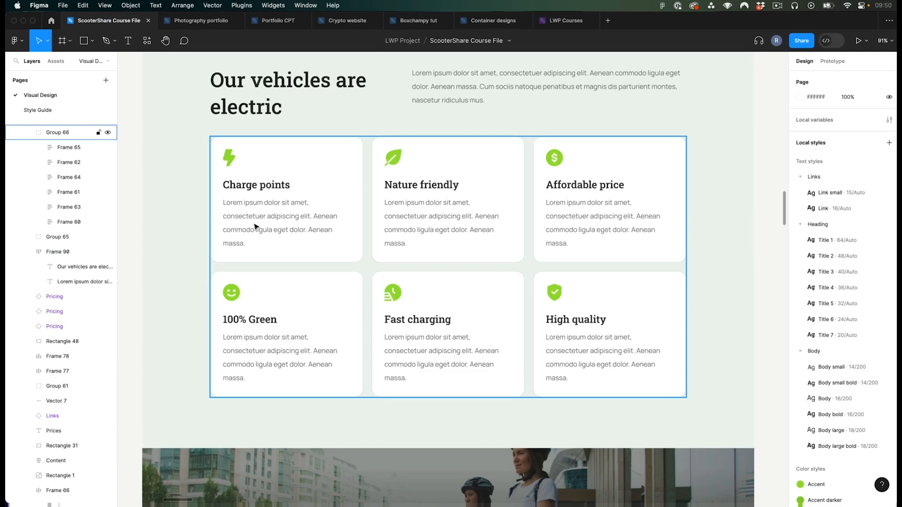
{"action": "key", "text": "super+Tab"}
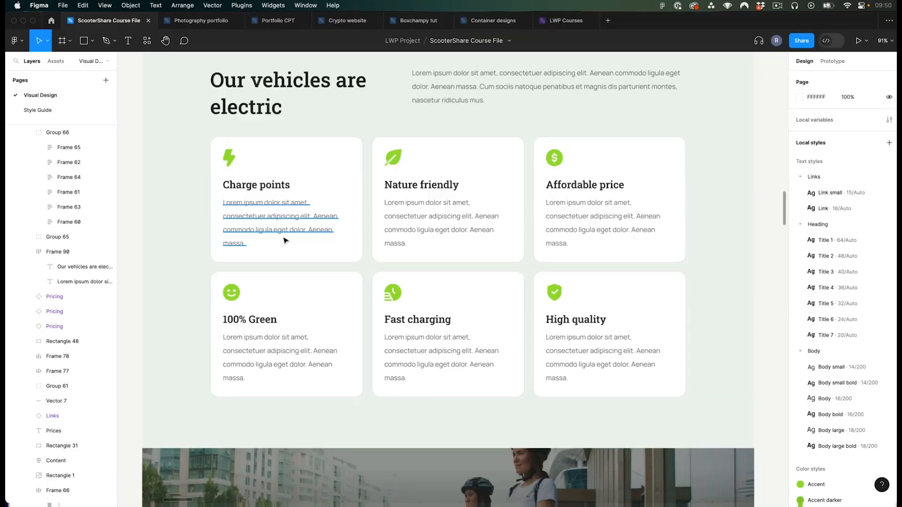
{"action": "left_click", "coordinate": [376, 264]}
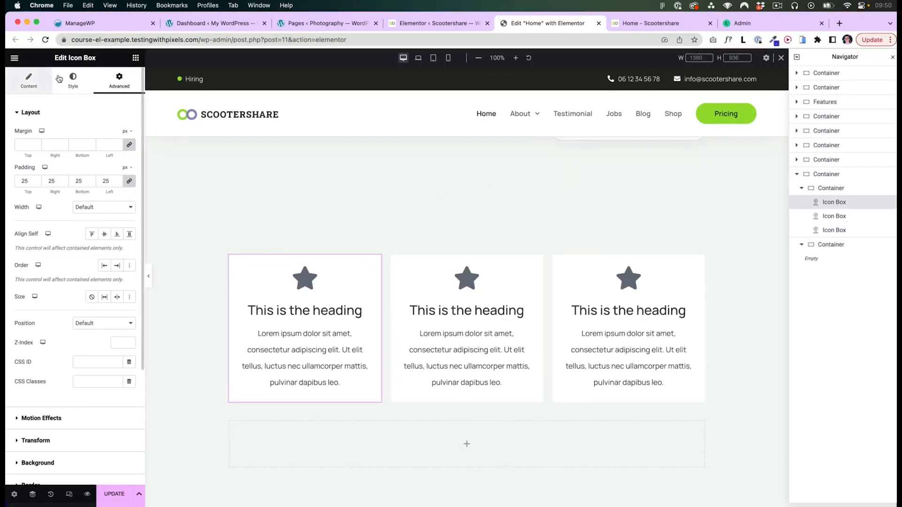
{"action": "left_click", "coordinate": [73, 80]}
{"action": "left_click", "coordinate": [32, 279]}
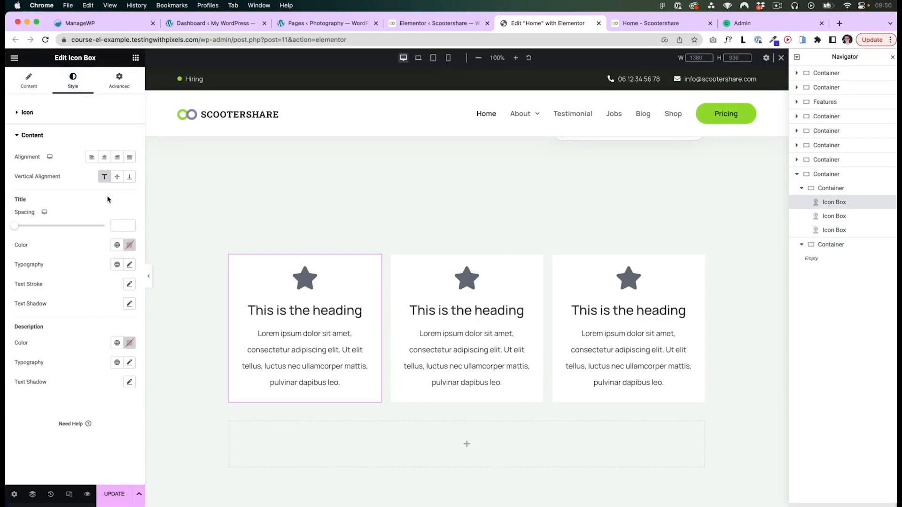
{"action": "left_click", "coordinate": [92, 157]}
Copy the left-aligned icon box's style onto the second and third icon boxes
{"action": "right_click", "coordinate": [309, 318]}
{"action": "left_click", "coordinate": [329, 349]}
{"action": "right_click", "coordinate": [447, 318]}
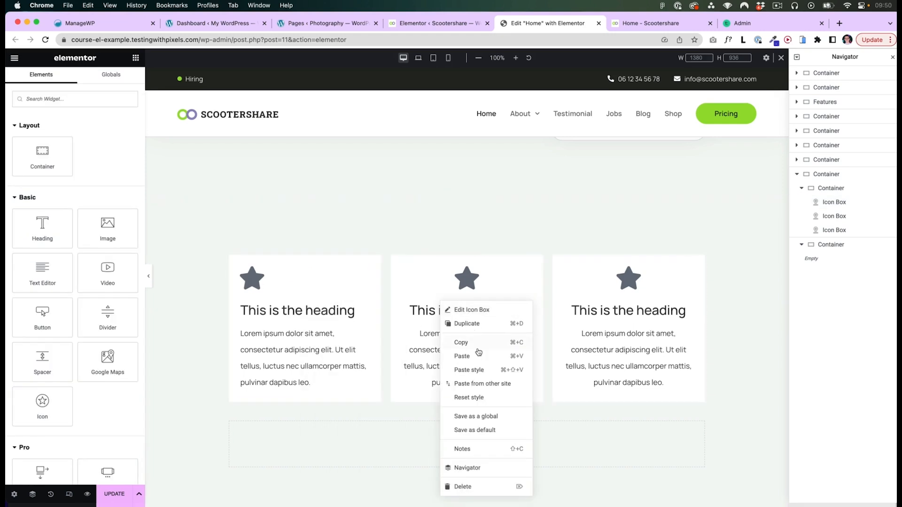
{"action": "left_click", "coordinate": [470, 377]}
{"action": "right_click", "coordinate": [603, 318]}
{"action": "left_click", "coordinate": [630, 377]}
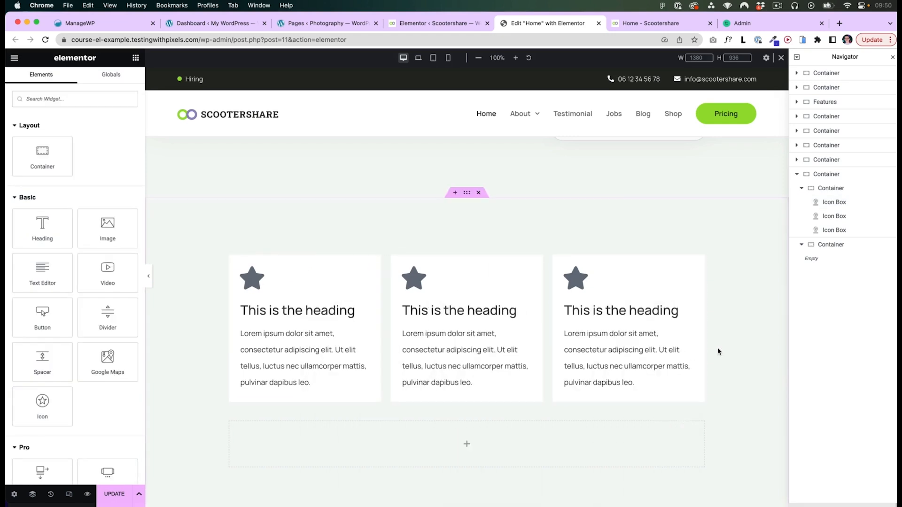
Check the outer container's layout settings, switch to Figma and show the column grid over the six feature cards
{"action": "scroll", "coordinate": [718, 352], "scroll_direction": "down", "scroll_amount": 1}
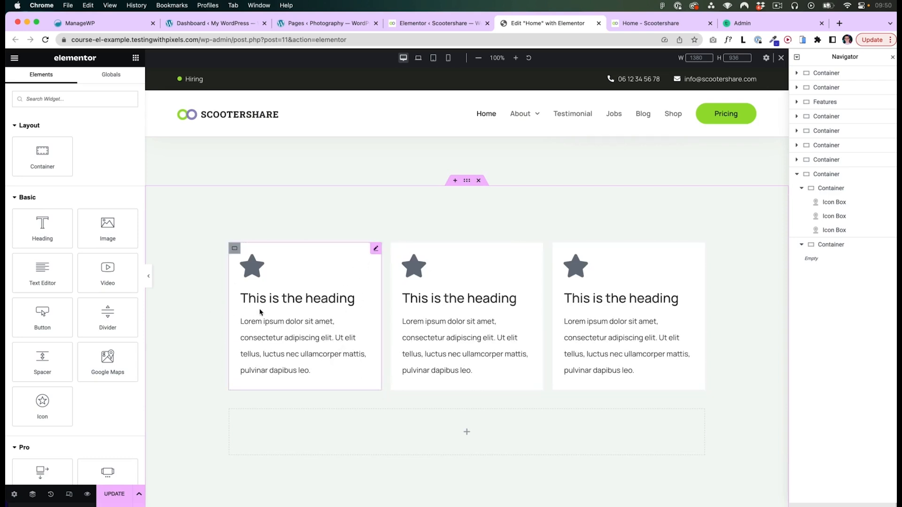
{"action": "left_click", "coordinate": [468, 184]}
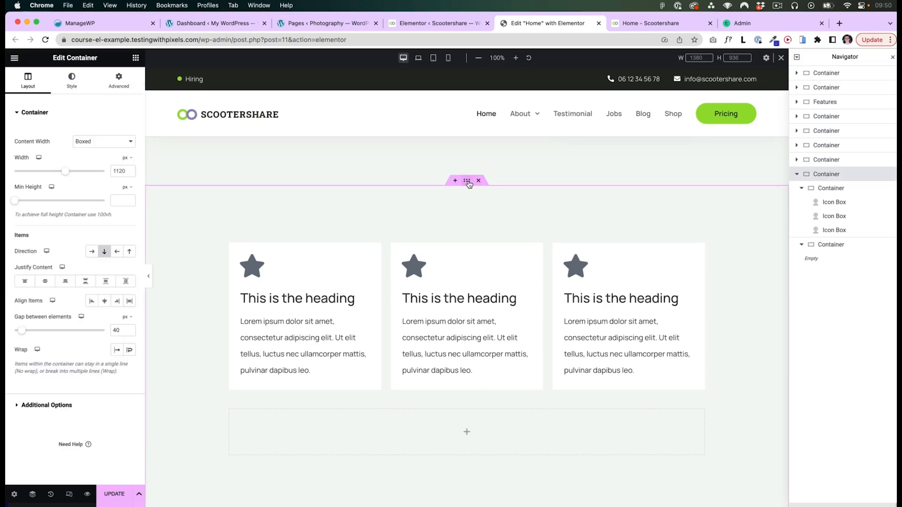
{"action": "key", "text": "super+Tab"}
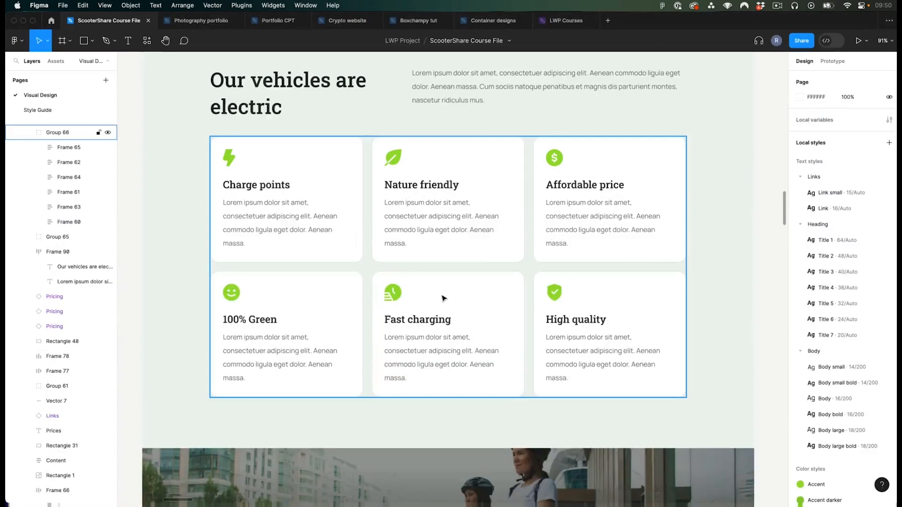
{"action": "key", "text": "ctrl+g"}
{"action": "scroll", "coordinate": [447, 258], "scroll_direction": "up", "scroll_amount": 2}
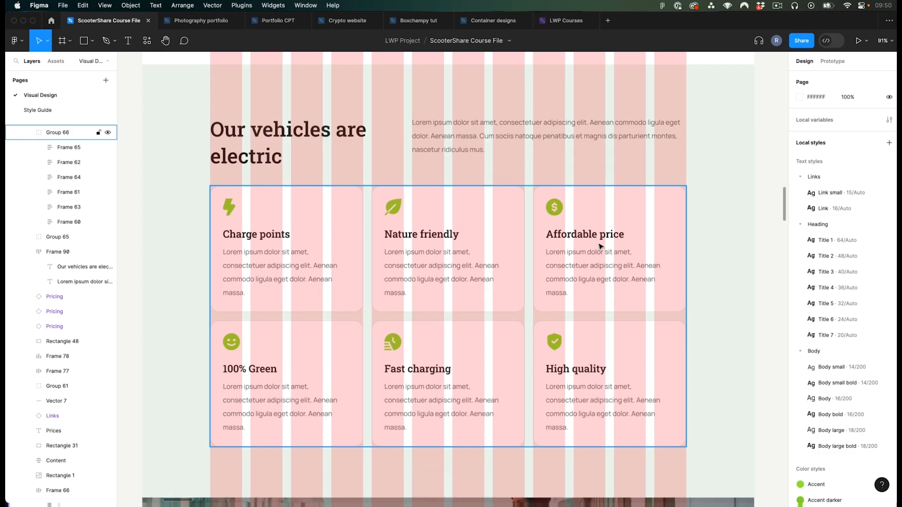
Switch to Elementor, check the first icon box's advanced layout settings and select the container holding the three cards
{"action": "key", "text": "super+Tab"}
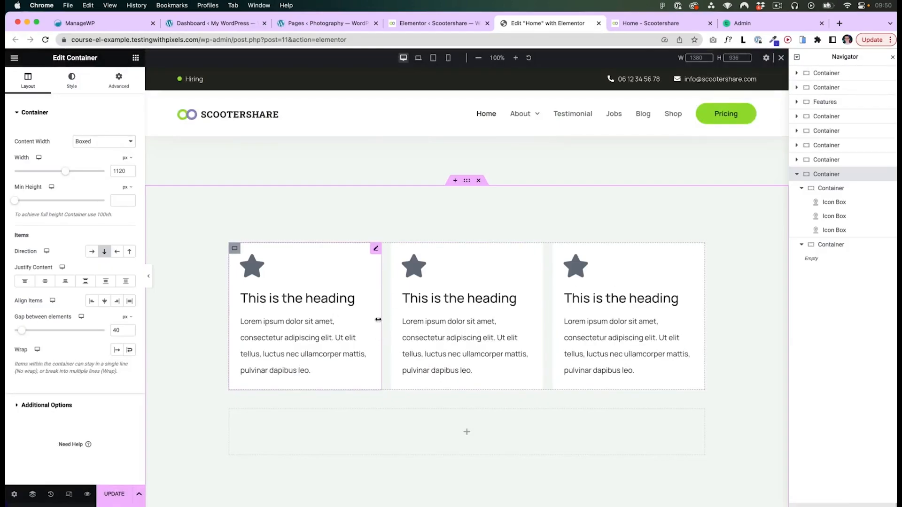
{"action": "left_click", "coordinate": [376, 249]}
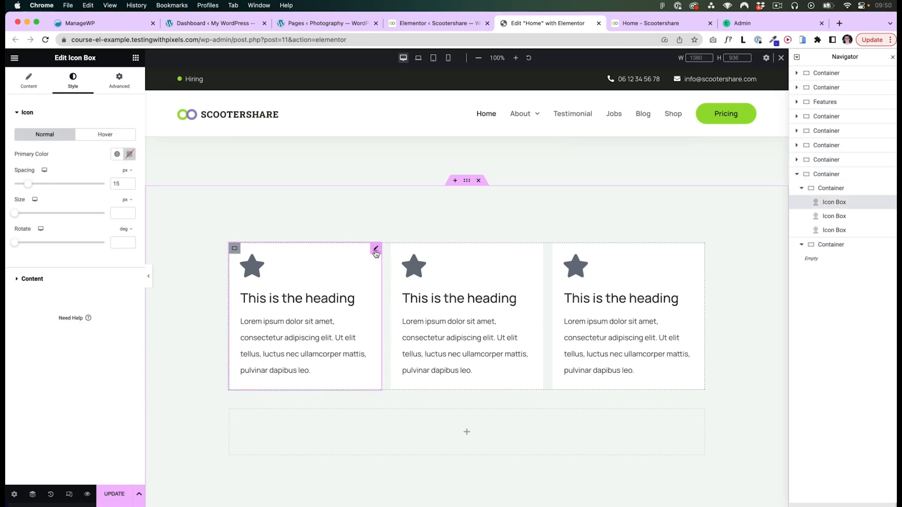
{"action": "left_click", "coordinate": [120, 81]}
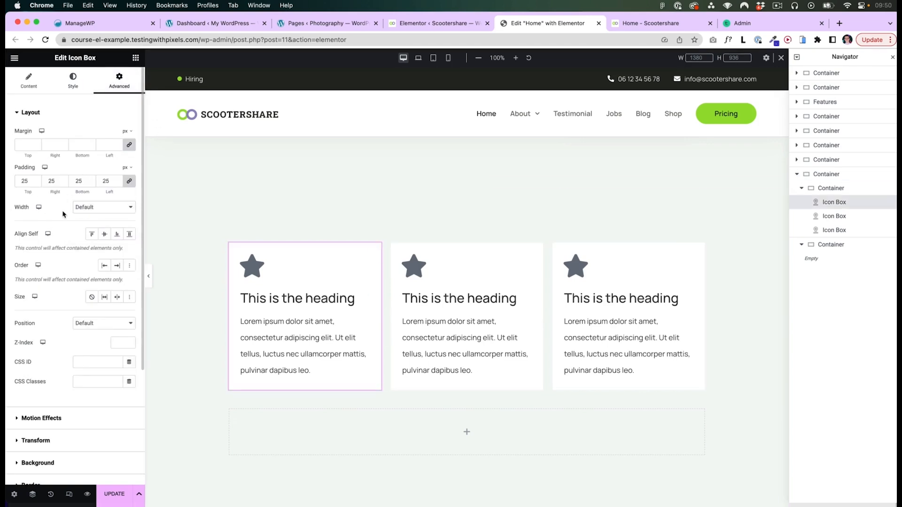
{"action": "scroll", "coordinate": [465, 376], "scroll_direction": "down", "scroll_amount": 1}
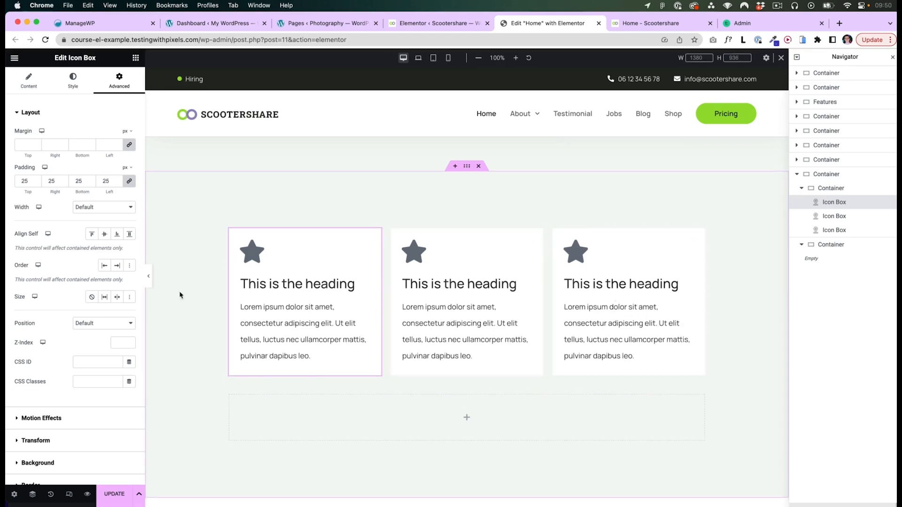
{"action": "left_click", "coordinate": [236, 235]}
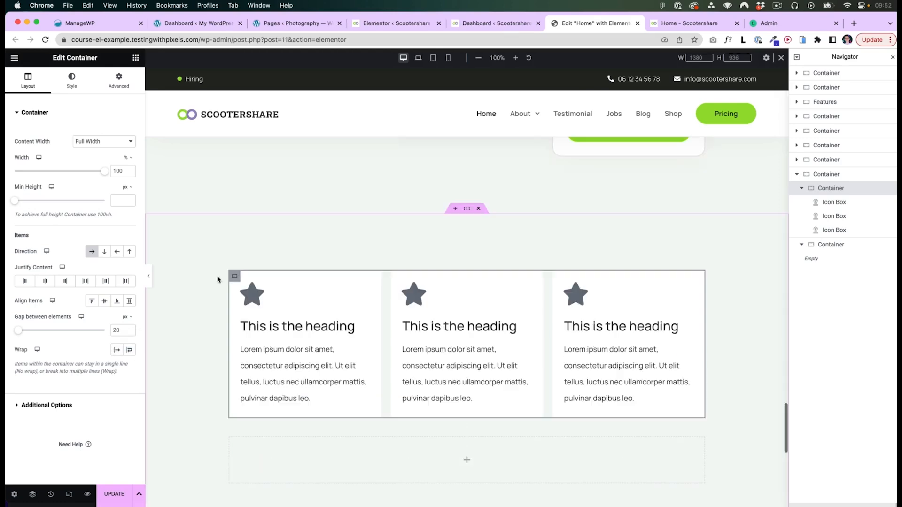
Preview the three-card row at tablet portrait width
{"action": "left_click", "coordinate": [433, 58]}
{"action": "scroll", "coordinate": [433, 296], "scroll_direction": "down", "scroll_amount": 10}
{"action": "scroll", "coordinate": [432, 296], "scroll_direction": "down", "scroll_amount": 2}
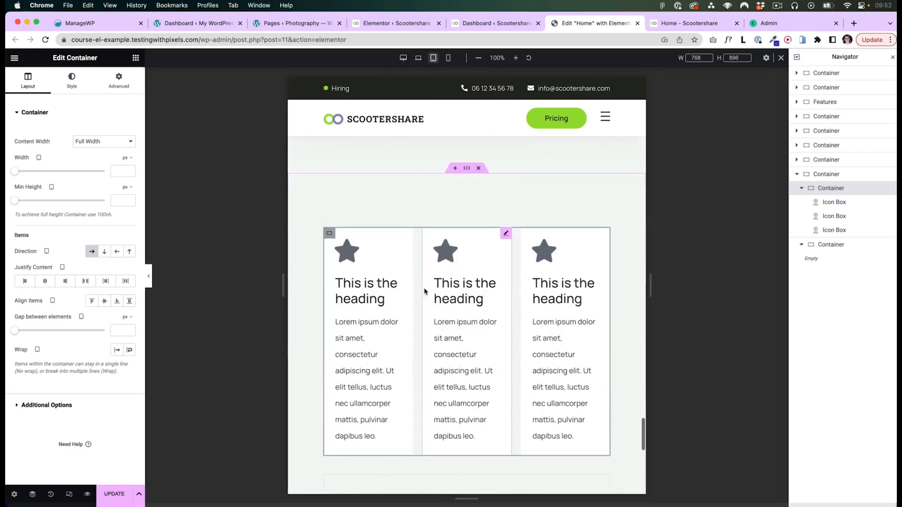
{"action": "scroll", "coordinate": [520, 369], "scroll_direction": "down", "scroll_amount": 1}
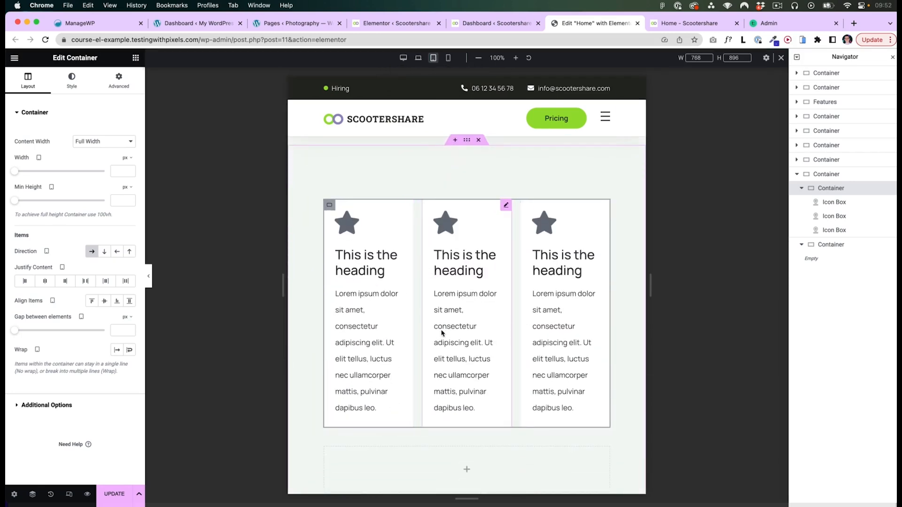
Examine how the three cards stack at mobile portrait width and compare them with the tablet preview
{"action": "left_click", "coordinate": [448, 59]}
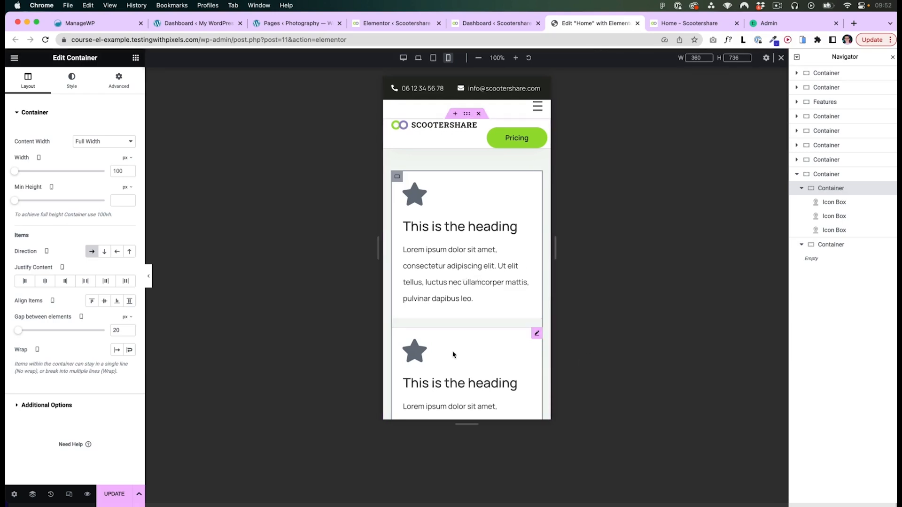
{"action": "scroll", "coordinate": [457, 272], "scroll_direction": "down", "scroll_amount": 2}
{"action": "scroll", "coordinate": [458, 245], "scroll_direction": "down", "scroll_amount": 4}
{"action": "scroll", "coordinate": [454, 339], "scroll_direction": "up", "scroll_amount": 3}
{"action": "scroll", "coordinate": [470, 282], "scroll_direction": "up", "scroll_amount": 3}
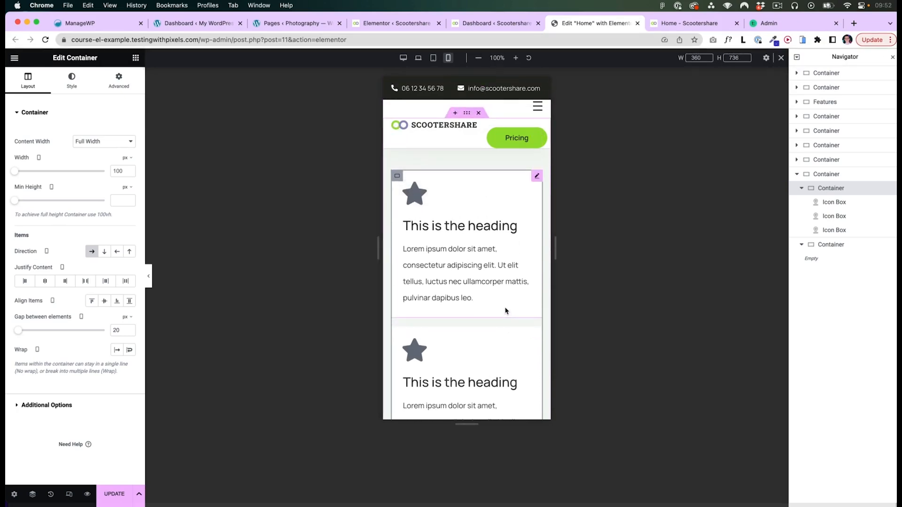
{"action": "left_click", "coordinate": [433, 58]}
{"action": "scroll", "coordinate": [489, 324], "scroll_direction": "down", "scroll_amount": 1}
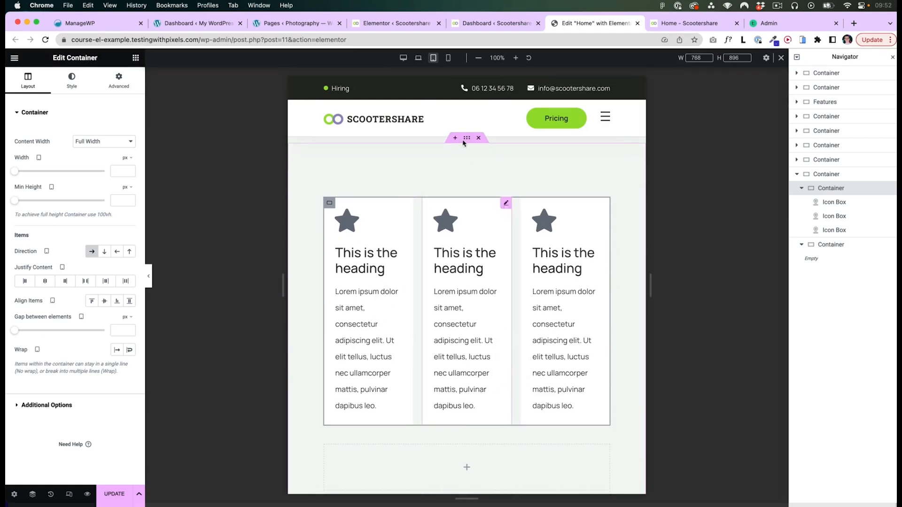
Return to the desktop preview and duplicate the second icon box to make a row of four cards
{"action": "left_click", "coordinate": [403, 58]}
{"action": "scroll", "coordinate": [479, 276], "scroll_direction": "up", "scroll_amount": 9}
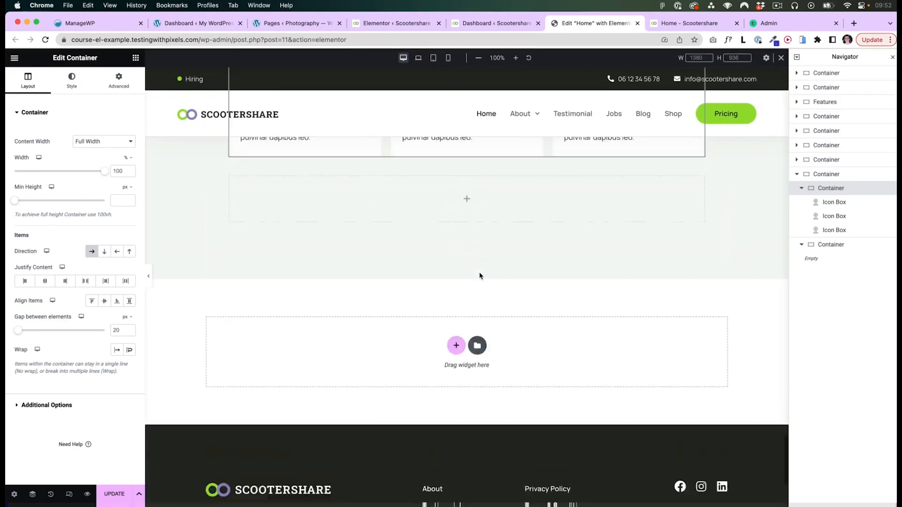
{"action": "scroll", "coordinate": [494, 294], "scroll_direction": "down", "scroll_amount": 1}
{"action": "right_click", "coordinate": [456, 246]}
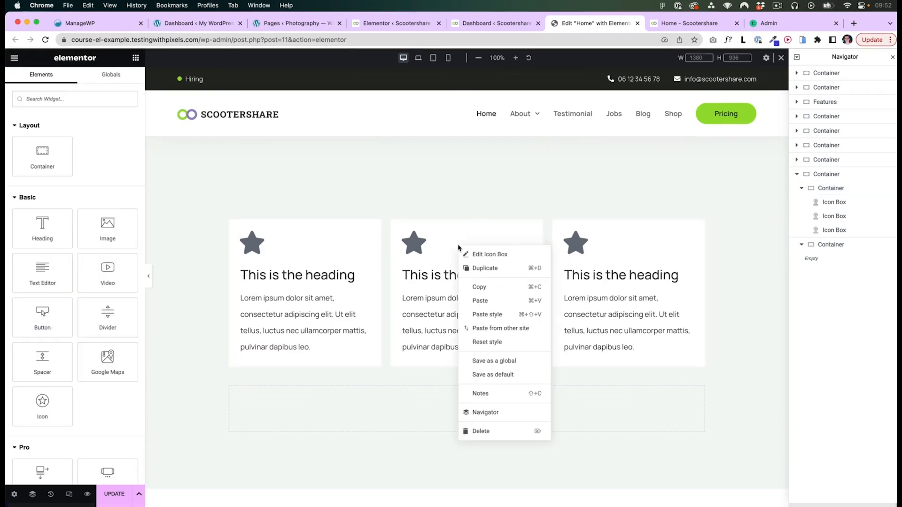
{"action": "left_click", "coordinate": [485, 272]}
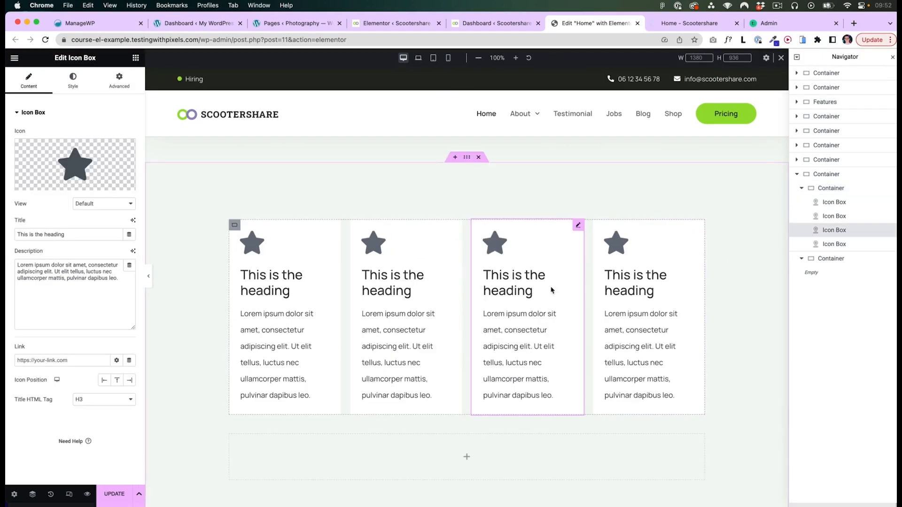
Preview the four-card row at tablet width and shorten the third card's title to "This is the headings"
{"action": "left_click", "coordinate": [433, 58]}
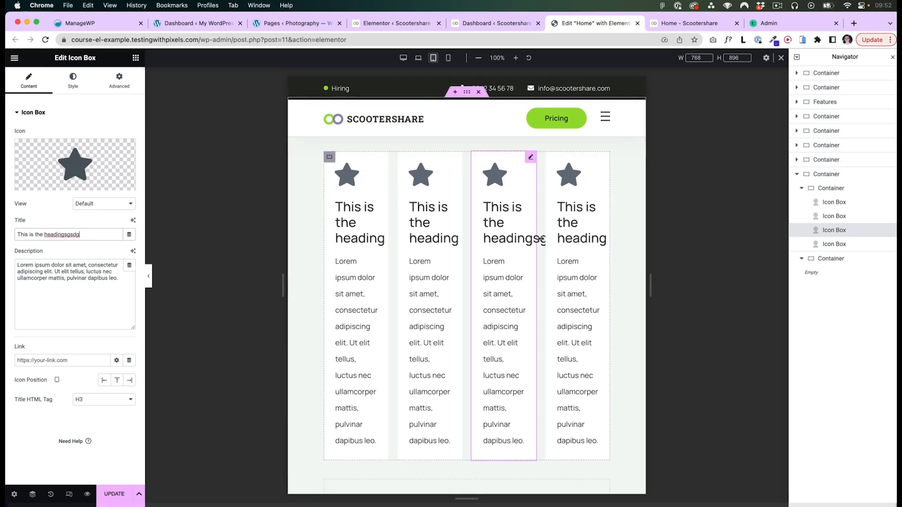
{"action": "key", "text": "BackSpace"}
{"action": "key", "text": "BackSpace"}
{"action": "key", "text": "BackSpace"}
{"action": "key", "text": "BackSpace"}
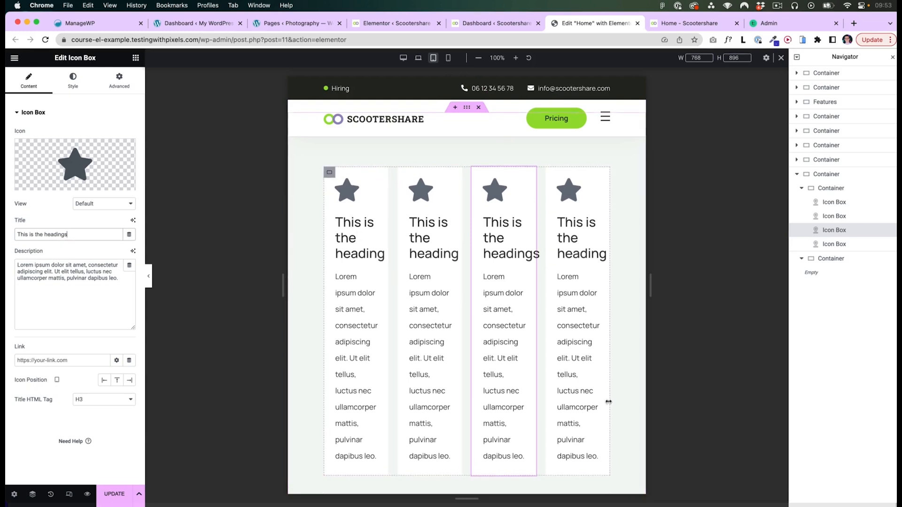
Try the No wrap option on the four-card container, compare the mobile preview, and clear the wrap setting in desktop view
{"action": "left_click", "coordinate": [448, 57]}
{"action": "scroll", "coordinate": [480, 338], "scroll_direction": "down", "scroll_amount": 2}
{"action": "scroll", "coordinate": [459, 294], "scroll_direction": "up", "scroll_amount": 3}
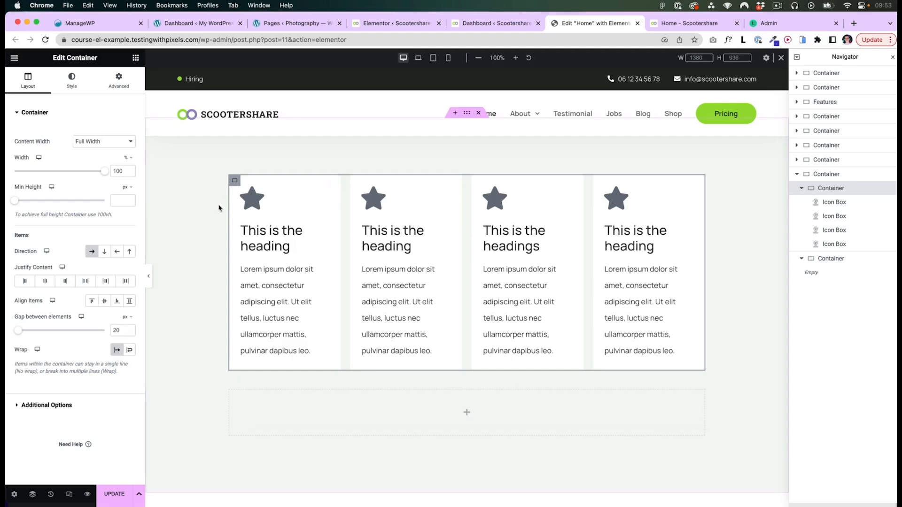
{"action": "left_click", "coordinate": [448, 58]}
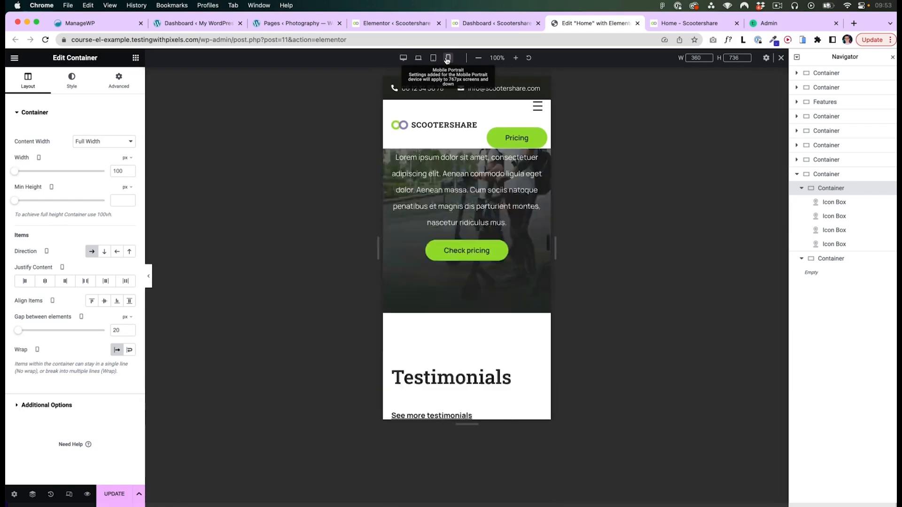
{"action": "scroll", "coordinate": [477, 324], "scroll_direction": "down", "scroll_amount": 3}
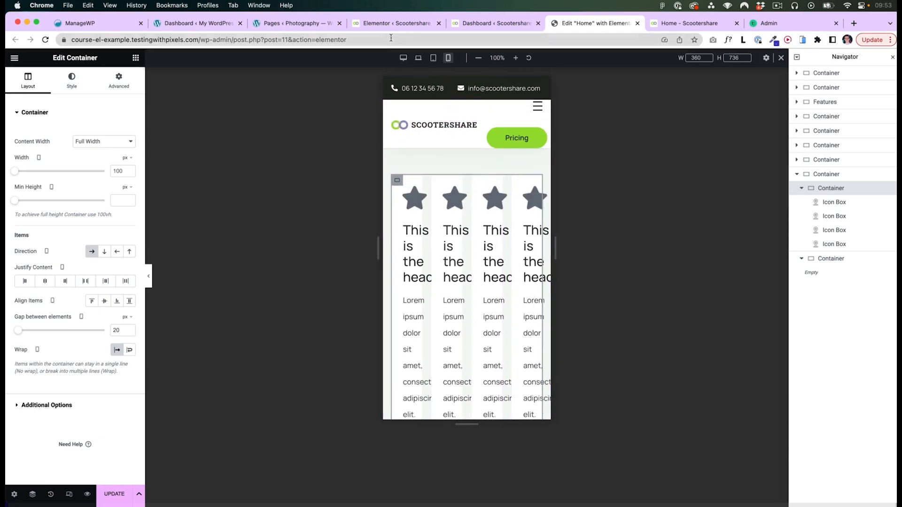
{"action": "left_click", "coordinate": [403, 57]}
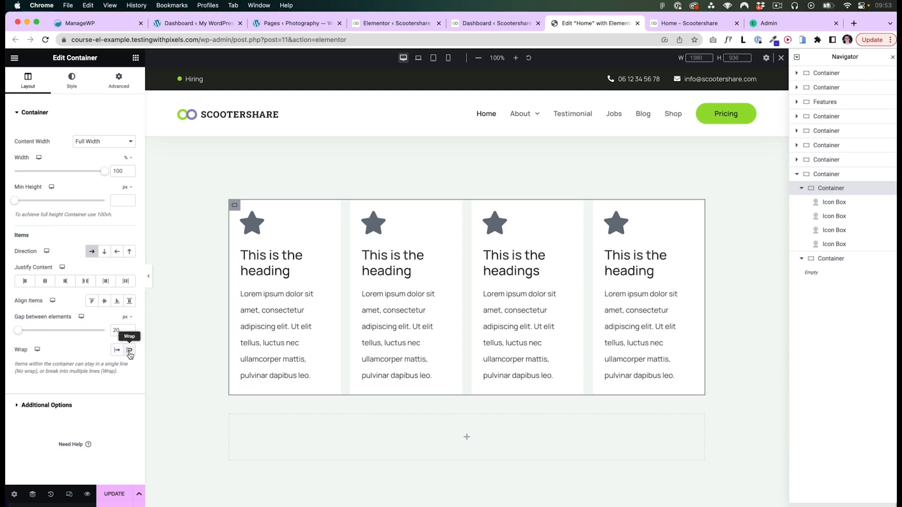
{"action": "left_click", "coordinate": [130, 353]}
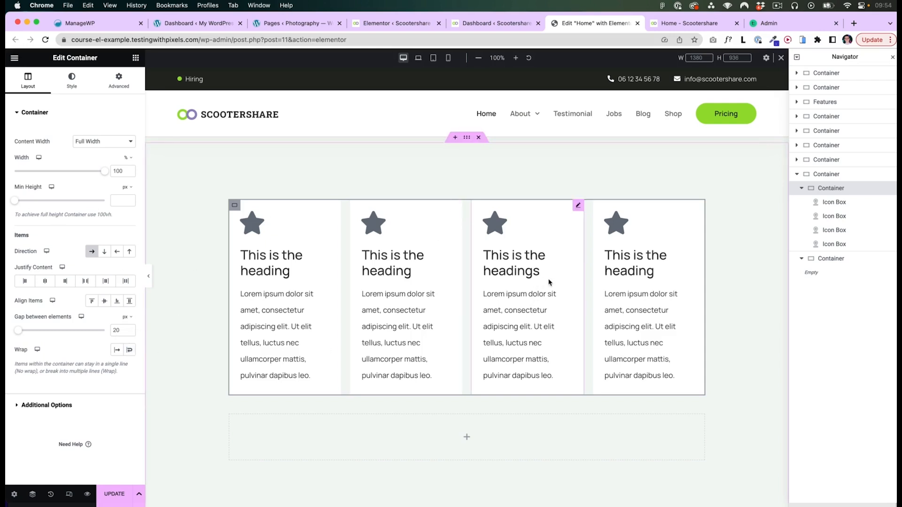
Delete the third and fourth icon boxes from the card row
{"action": "right_click", "coordinate": [536, 273]}
{"action": "left_click", "coordinate": [559, 453]}
{"action": "right_click", "coordinate": [621, 281]}
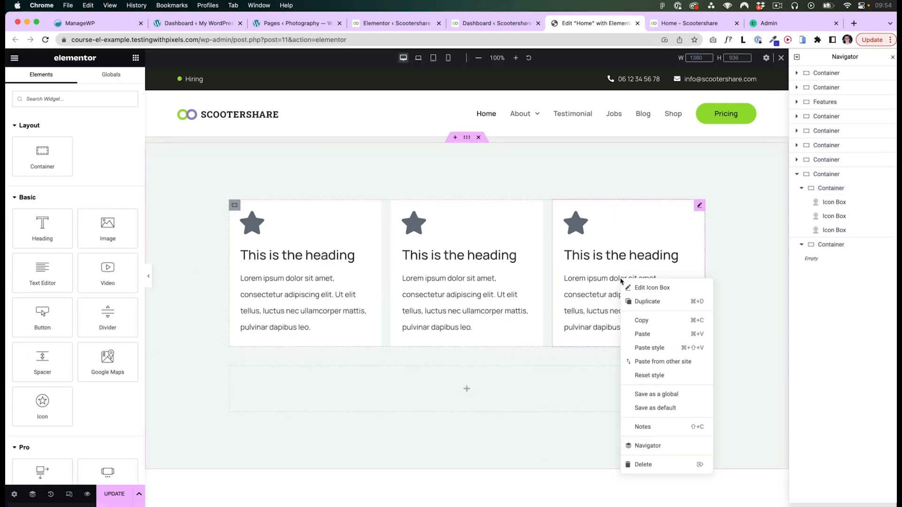
{"action": "left_click", "coordinate": [648, 470]}
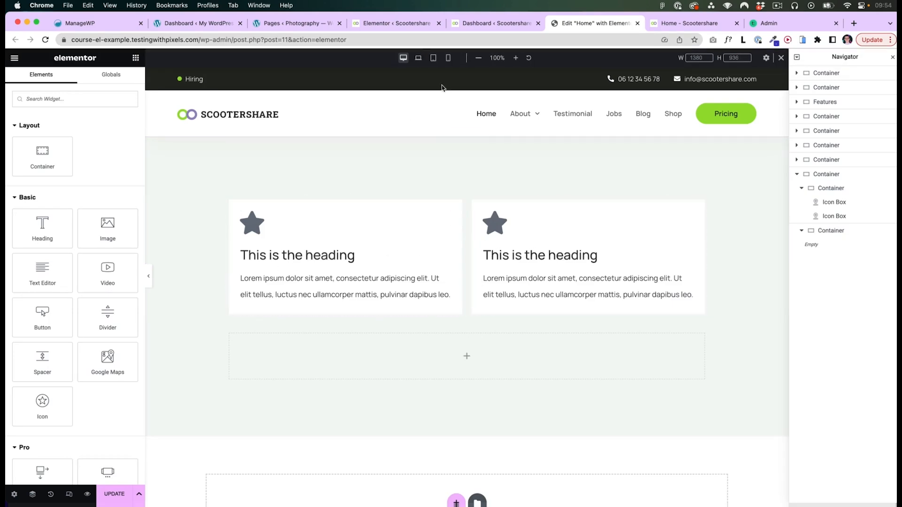
Preview the two-card row at tablet and mobile widths and return to a wider view
{"action": "left_click", "coordinate": [433, 58]}
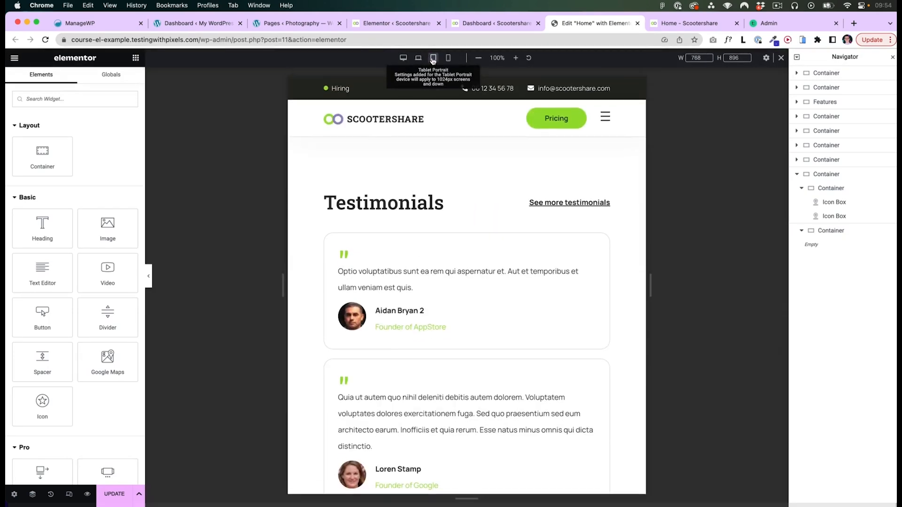
{"action": "scroll", "coordinate": [465, 315], "scroll_direction": "down", "scroll_amount": 10}
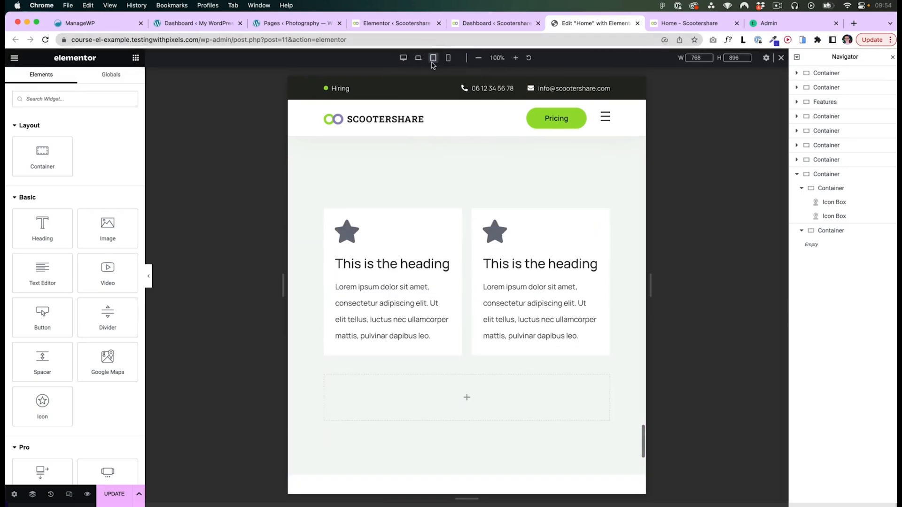
{"action": "left_click", "coordinate": [448, 58]}
{"action": "scroll", "coordinate": [479, 217], "scroll_direction": "down", "scroll_amount": 5}
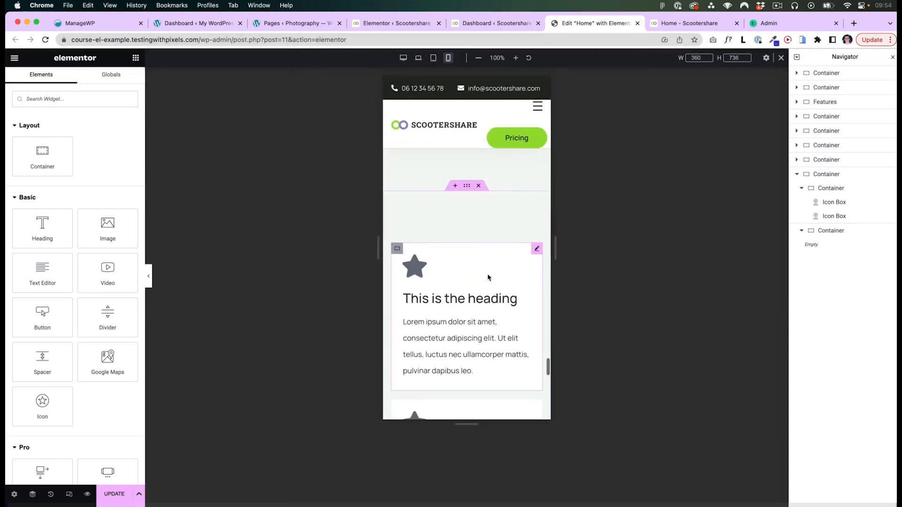
{"action": "left_click", "coordinate": [418, 58]}
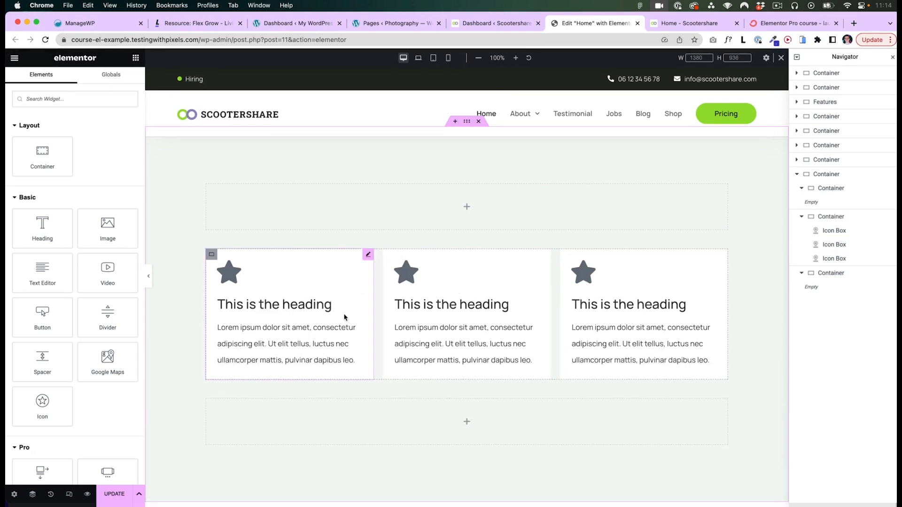
Select each of the three icon boxes in the row and examine their settings
{"action": "left_click", "coordinate": [330, 292]}
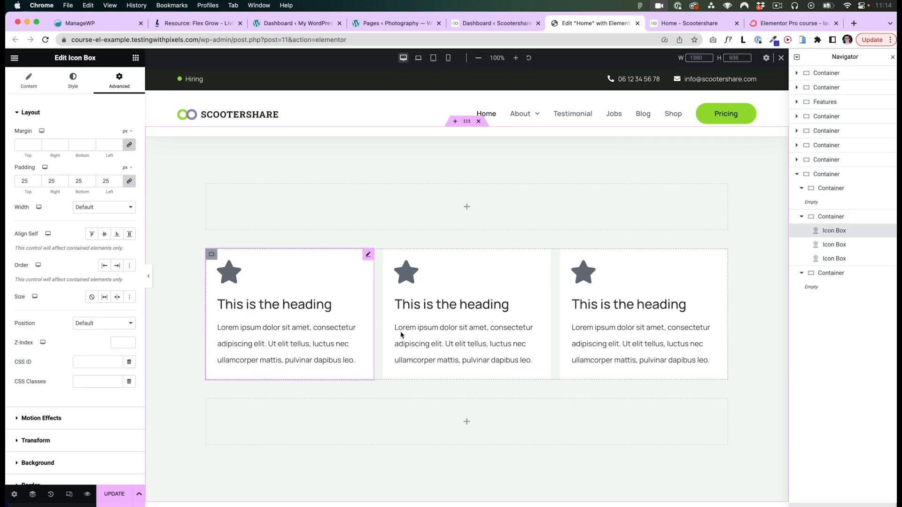
{"action": "left_click", "coordinate": [460, 289]}
{"action": "left_click", "coordinate": [641, 295]}
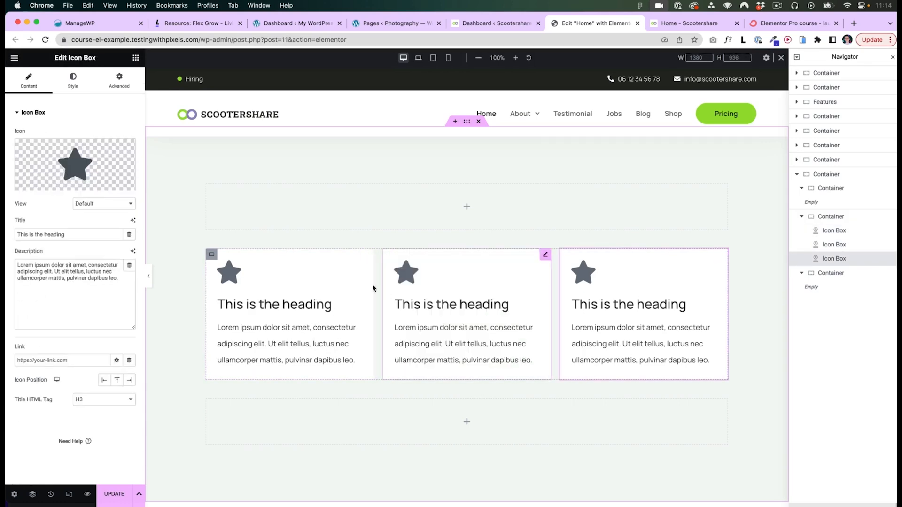
{"action": "left_click", "coordinate": [342, 286]}
{"action": "left_click", "coordinate": [489, 288]}
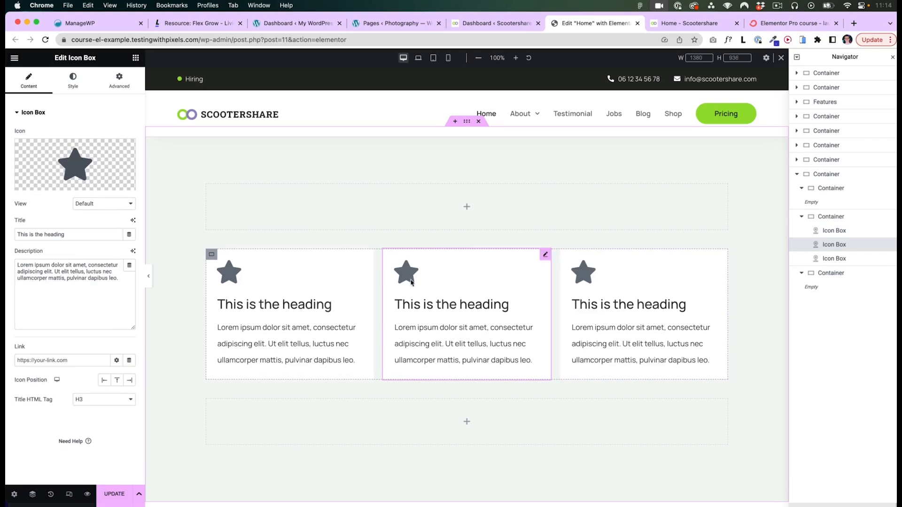
Switch to Figma, hide the layout grid and inspect the paragraph and heading of the "Our vehicles are electric" section
{"action": "key", "text": "super+Tab"}
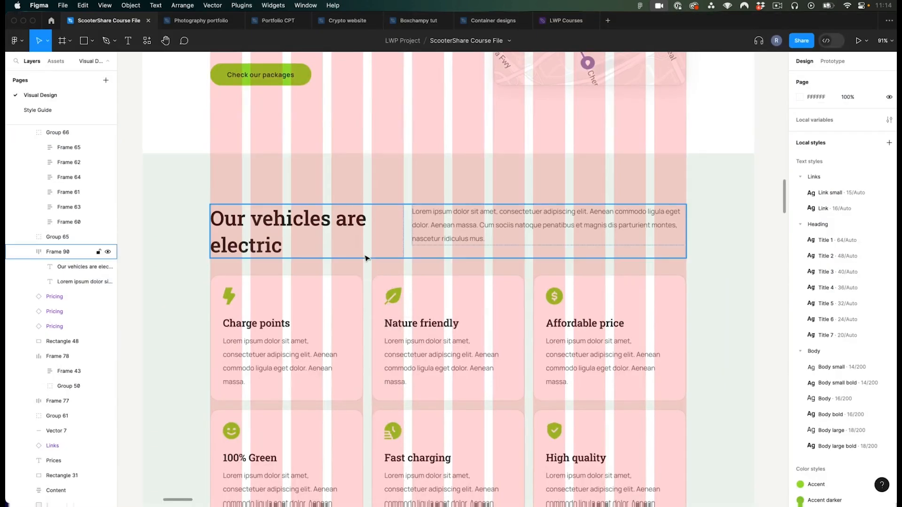
{"action": "key", "text": "ctrl+g"}
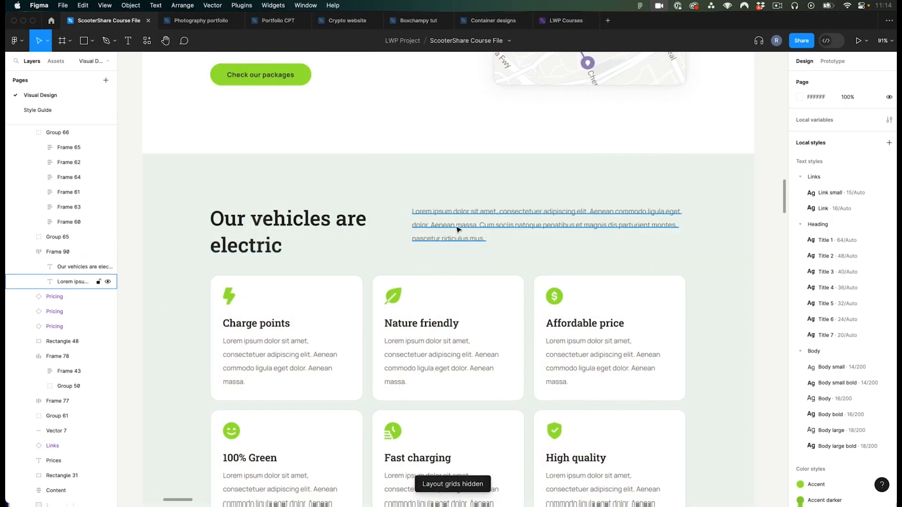
{"action": "left_click", "coordinate": [436, 227]}
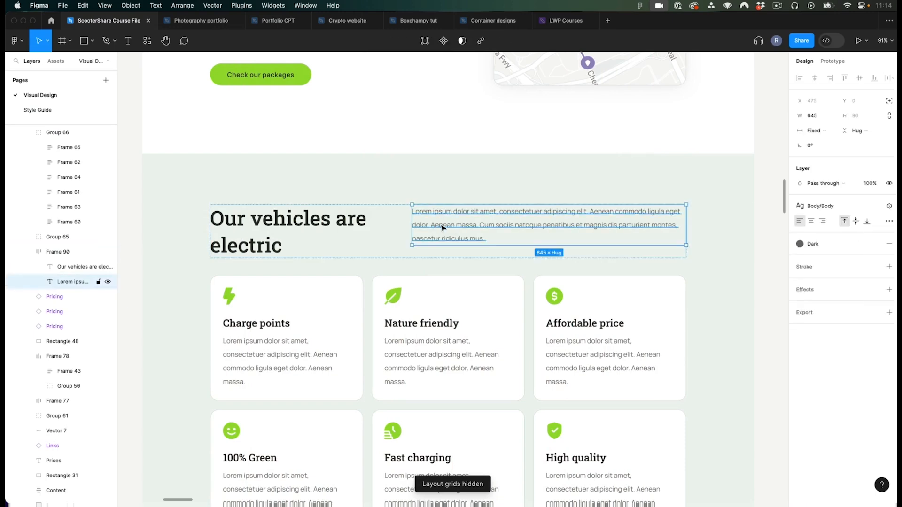
{"action": "left_click", "coordinate": [341, 224]}
Inspect the text frame of the "Pay per minute" section and compare it with the section below
{"action": "scroll", "coordinate": [248, 287], "scroll_direction": "up", "scroll_amount": 5}
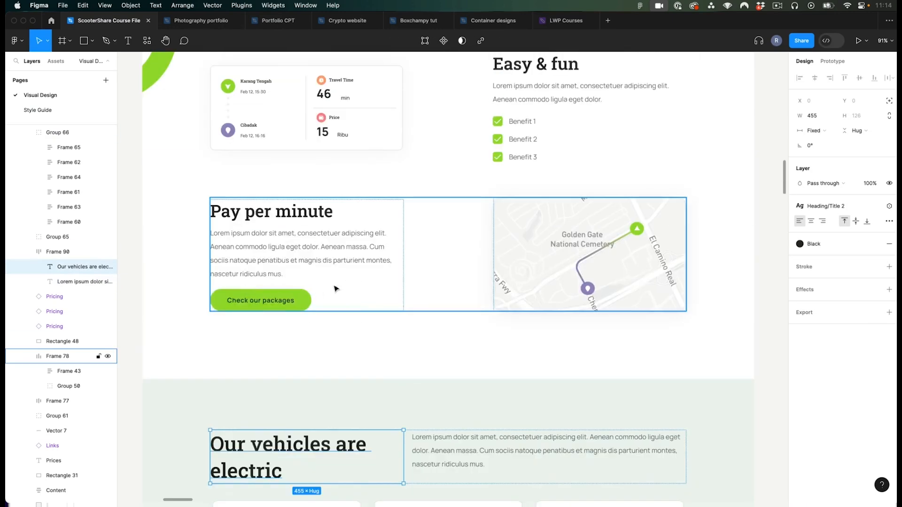
{"action": "left_click", "coordinate": [310, 247]}
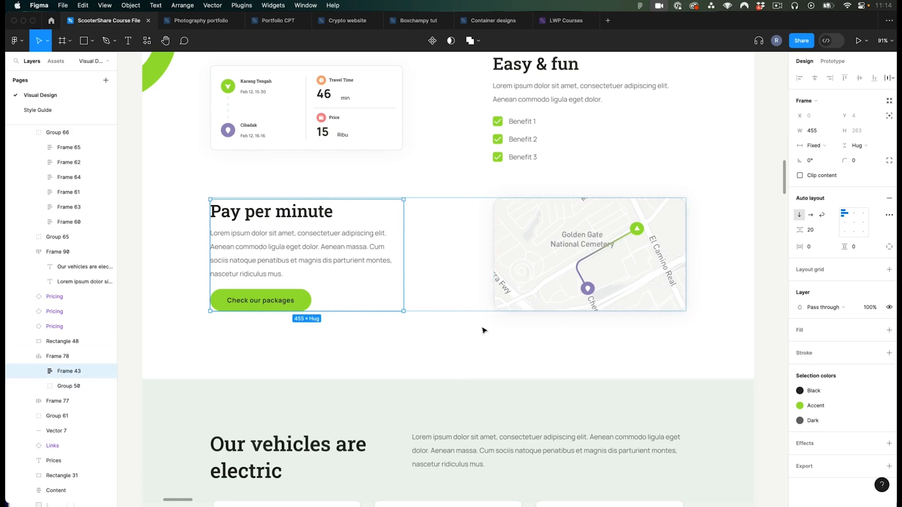
{"action": "scroll", "coordinate": [483, 328], "scroll_direction": "down", "scroll_amount": 5}
{"action": "scroll", "coordinate": [483, 328], "scroll_direction": "up", "scroll_amount": 5}
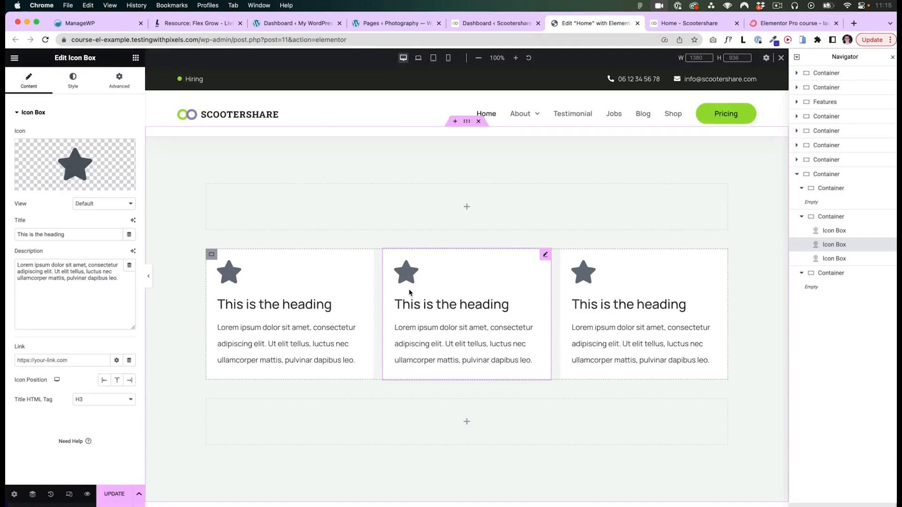
Examine the flex-grow resource page, comparing its same-size container widths with the widths for the 12-column grid
{"action": "left_click", "coordinate": [179, 26]}
{"action": "scroll", "coordinate": [149, 196], "scroll_direction": "up", "scroll_amount": 10}
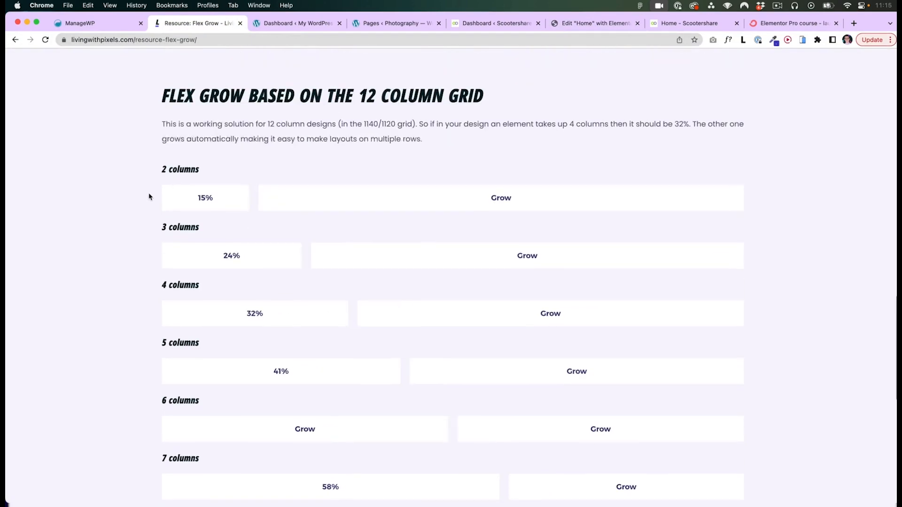
{"action": "scroll", "coordinate": [138, 274], "scroll_direction": "up", "scroll_amount": 10}
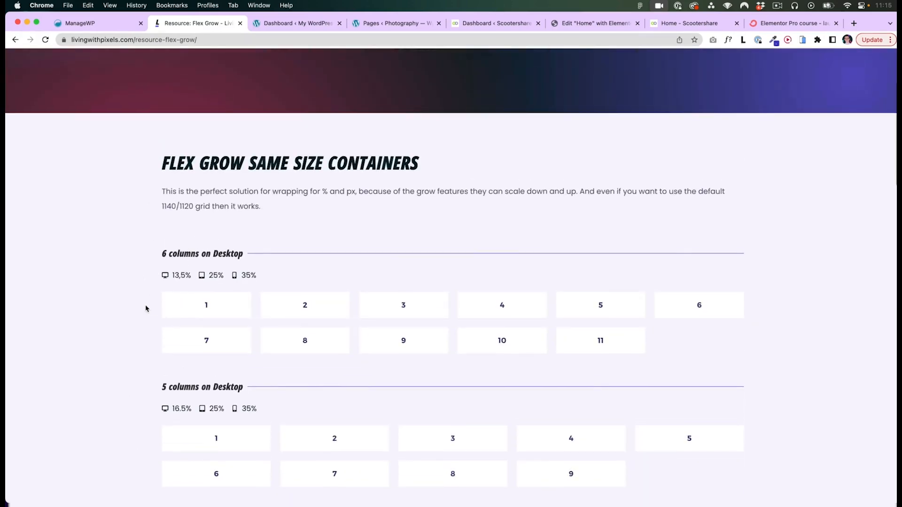
{"action": "scroll", "coordinate": [147, 314], "scroll_direction": "down", "scroll_amount": 3}
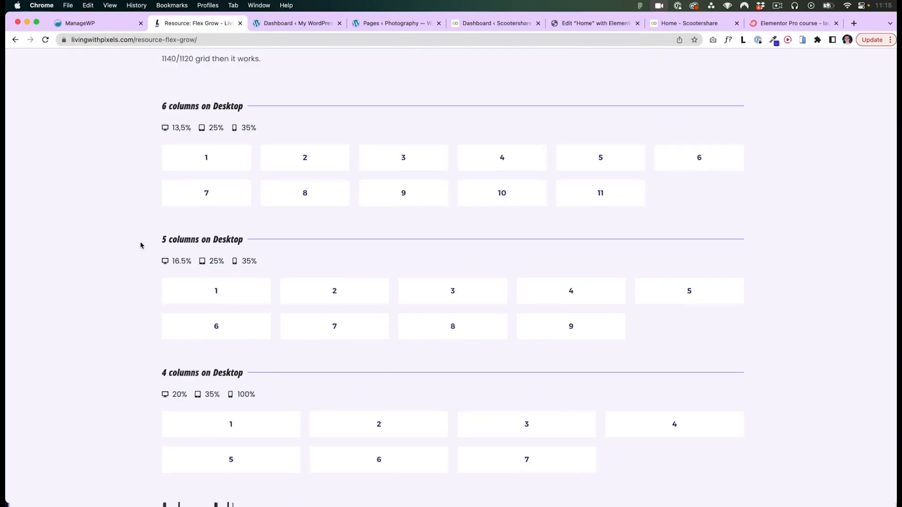
{"action": "scroll", "coordinate": [141, 244], "scroll_direction": "down", "scroll_amount": 5}
{"action": "scroll", "coordinate": [343, 261], "scroll_direction": "up", "scroll_amount": 4}
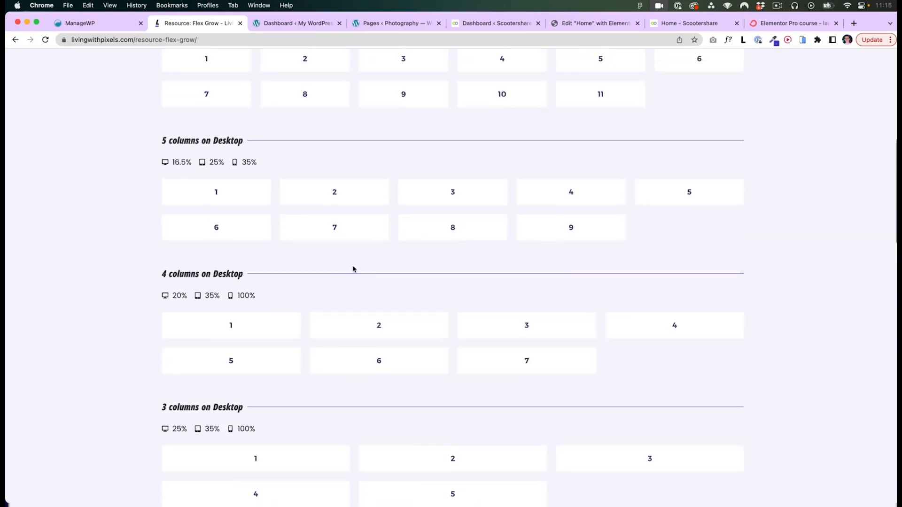
{"action": "scroll", "coordinate": [366, 275], "scroll_direction": "down", "scroll_amount": 12}
{"action": "scroll", "coordinate": [362, 270], "scroll_direction": "down", "scroll_amount": 5}
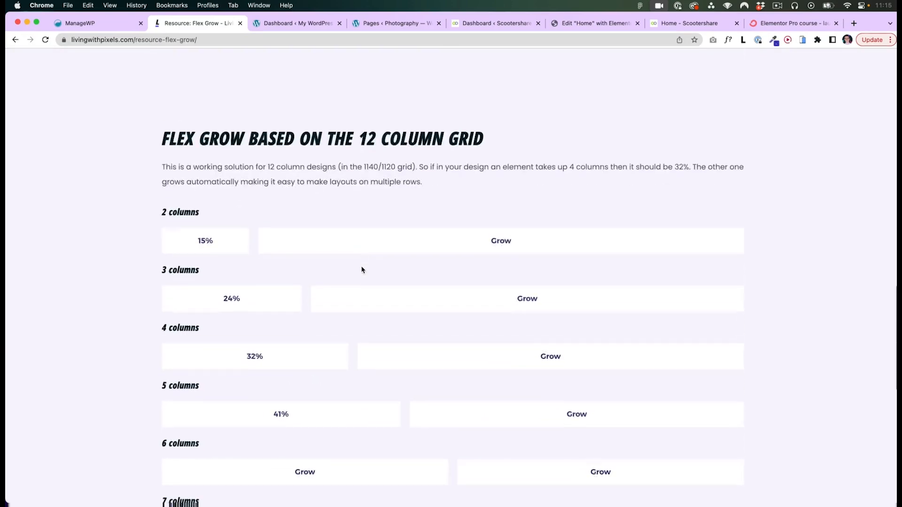
{"action": "scroll", "coordinate": [362, 269], "scroll_direction": "up", "scroll_amount": 2}
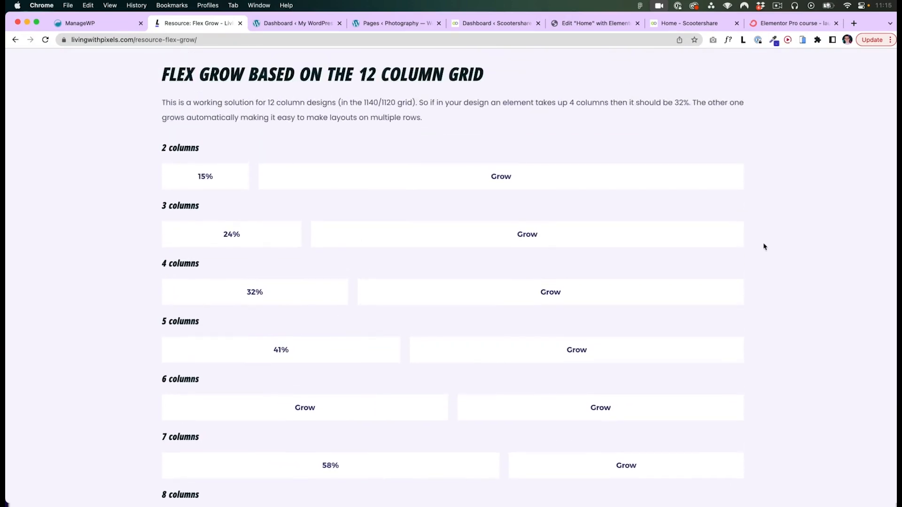
Switch to Figma and inspect the width of the "Our vehicles are electric" heading
{"action": "key", "text": "super+Tab"}
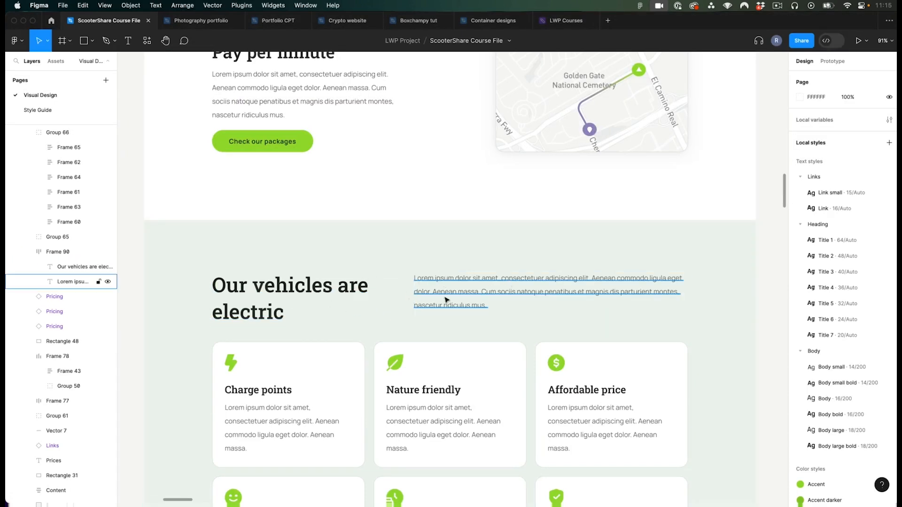
{"action": "left_click", "coordinate": [350, 288]}
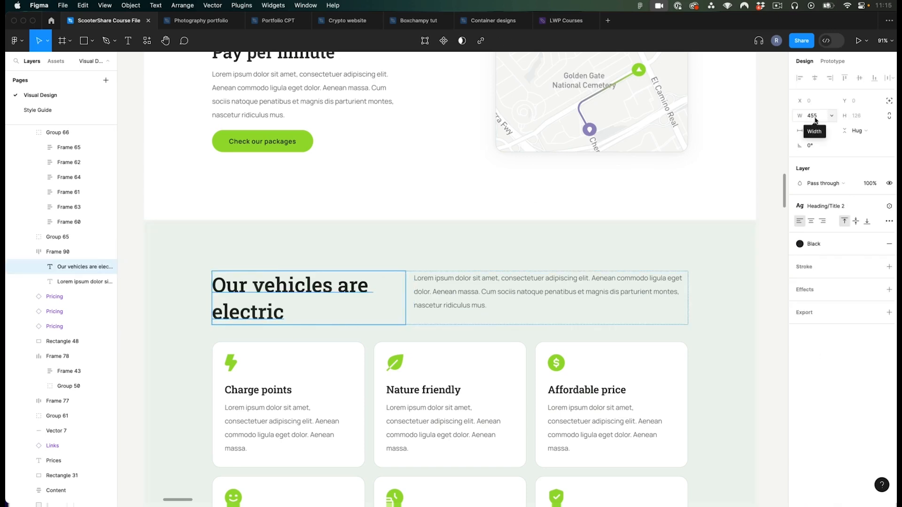
{"action": "scroll", "coordinate": [767, 267], "scroll_direction": "down", "scroll_amount": 1}
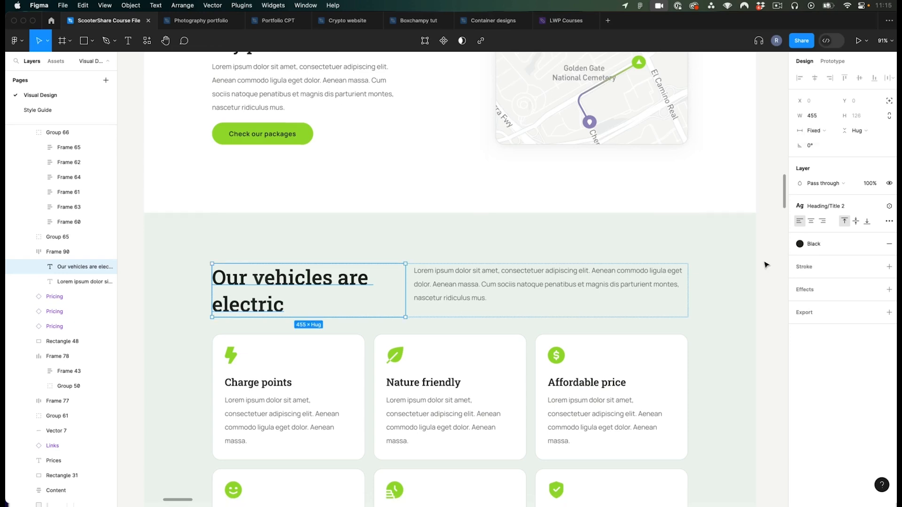
{"action": "left_click", "coordinate": [766, 265]}
{"action": "scroll", "coordinate": [456, 242], "scroll_direction": "down", "scroll_amount": 1}
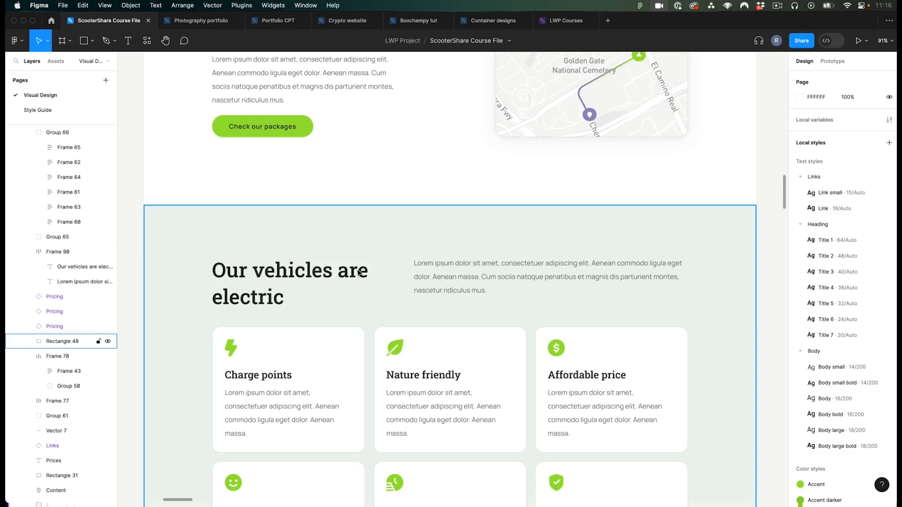
{"action": "double_click", "coordinate": [386, 275]}
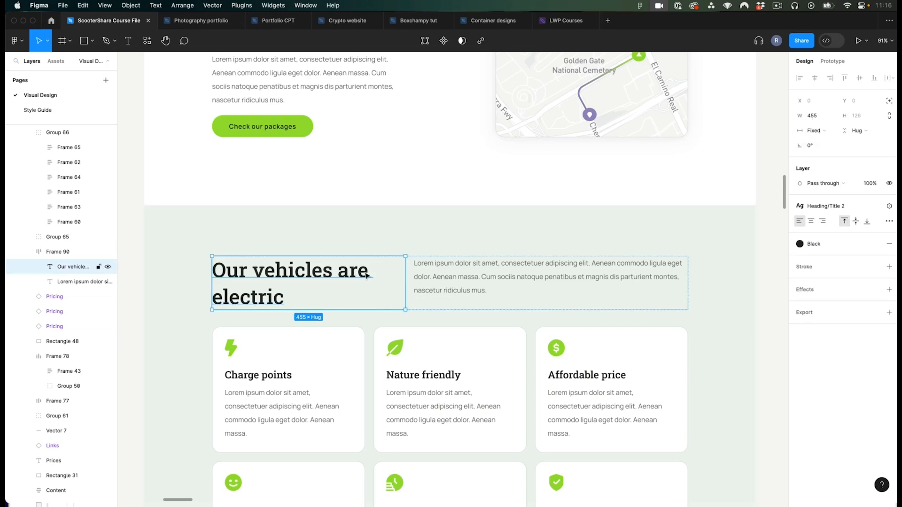
Compare the middle icon box's advanced layout settings in Elementor with the "Our vehicles are electric" section in Figma
{"action": "key", "text": "super+Tab"}
{"action": "key", "text": "super+6"}
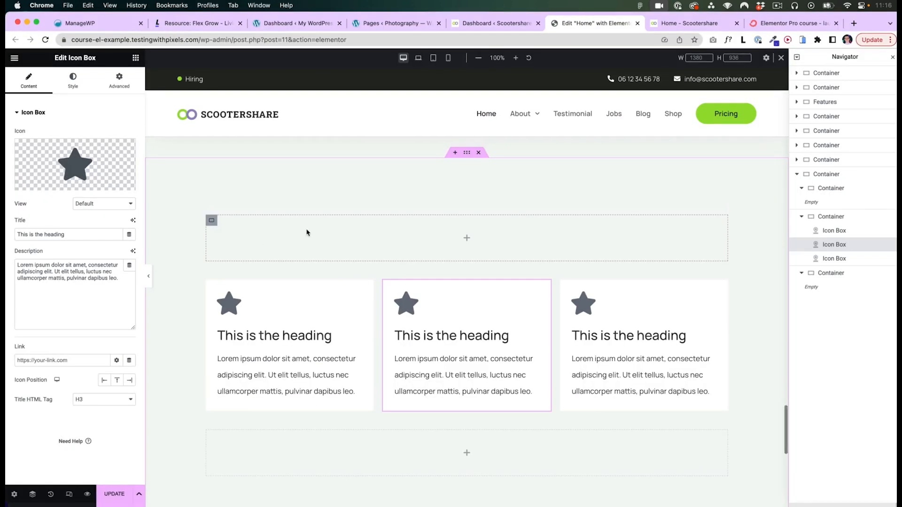
{"action": "left_click", "coordinate": [120, 83]}
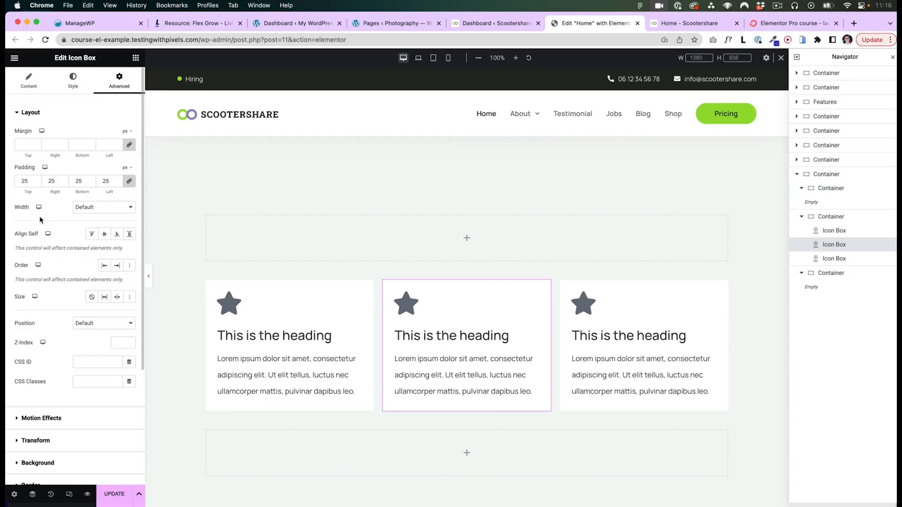
{"action": "key", "text": "super+Tab"}
{"action": "scroll", "coordinate": [335, 295], "scroll_direction": "down", "scroll_amount": 1}
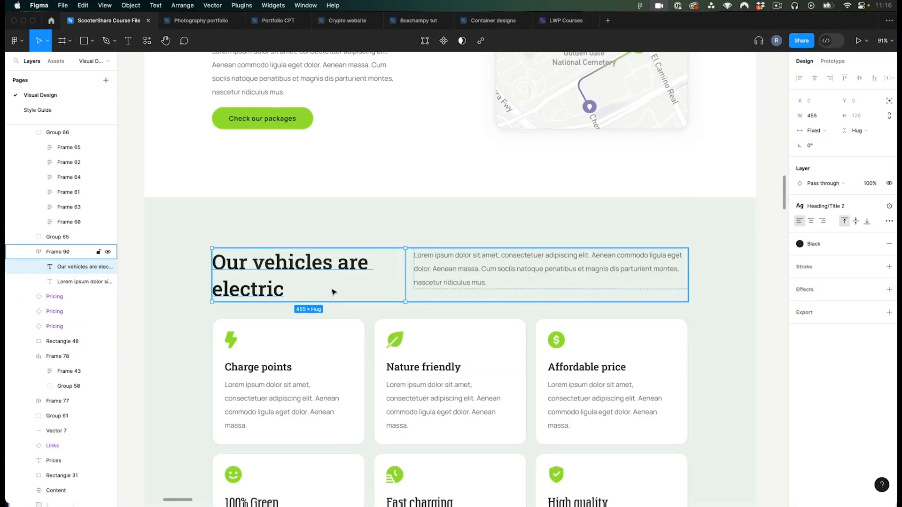
{"action": "scroll", "coordinate": [332, 293], "scroll_direction": "down", "scroll_amount": 1}
{"action": "left_click", "coordinate": [410, 209]}
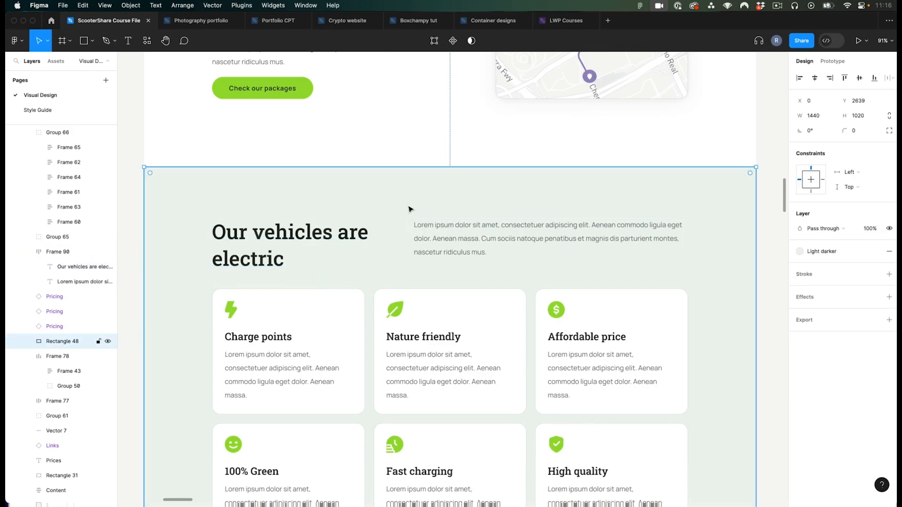
Switch to Elementor and add a Heading and a Text Editor to the empty container above the icon boxes, with the heading first
{"action": "key", "text": "super+Tab"}
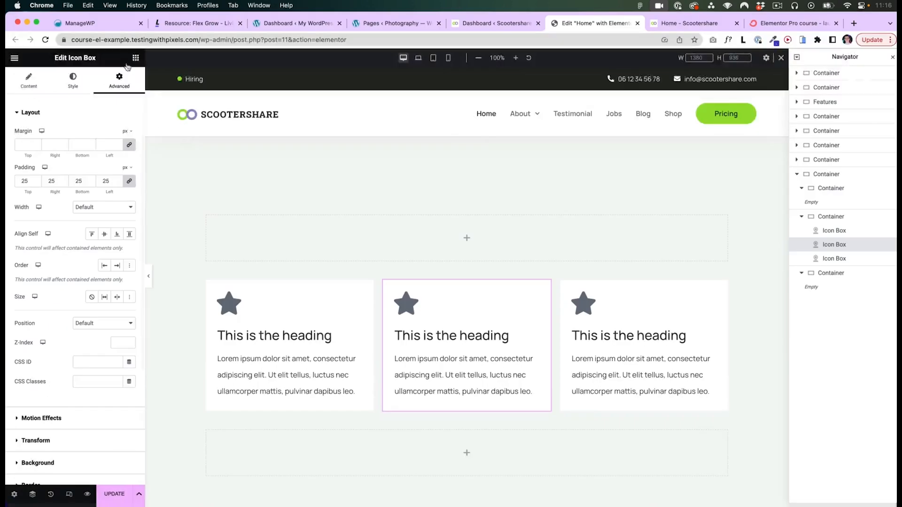
{"action": "left_click_drag", "start_coordinate": [43, 225], "coordinate": [291, 239]}
{"action": "left_click", "coordinate": [135, 58]}
{"action": "left_click_drag", "start_coordinate": [43, 272], "coordinate": [272, 226]}
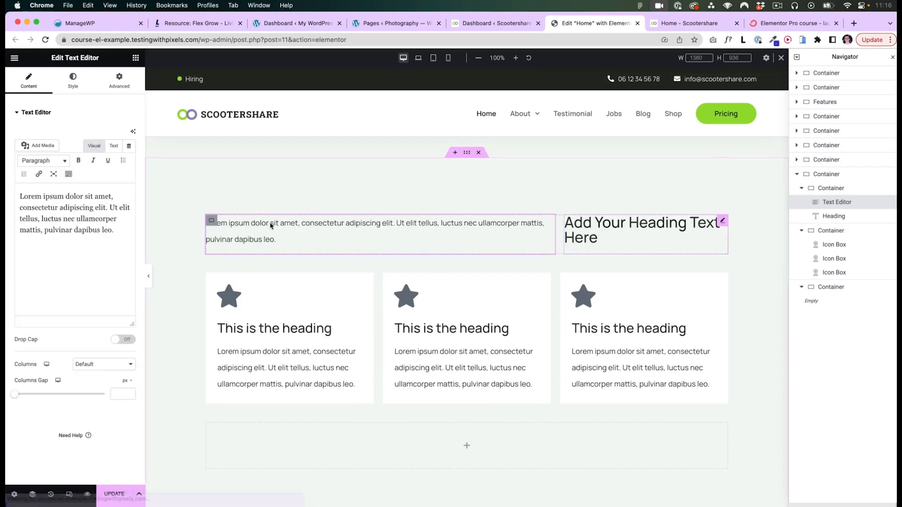
{"action": "left_click_drag", "start_coordinate": [802, 216], "coordinate": [834, 212]}
Apply the global font Title 3 to the new heading's typography
{"action": "left_click", "coordinate": [834, 208]}
{"action": "left_click", "coordinate": [72, 80]}
{"action": "left_click", "coordinate": [117, 155]}
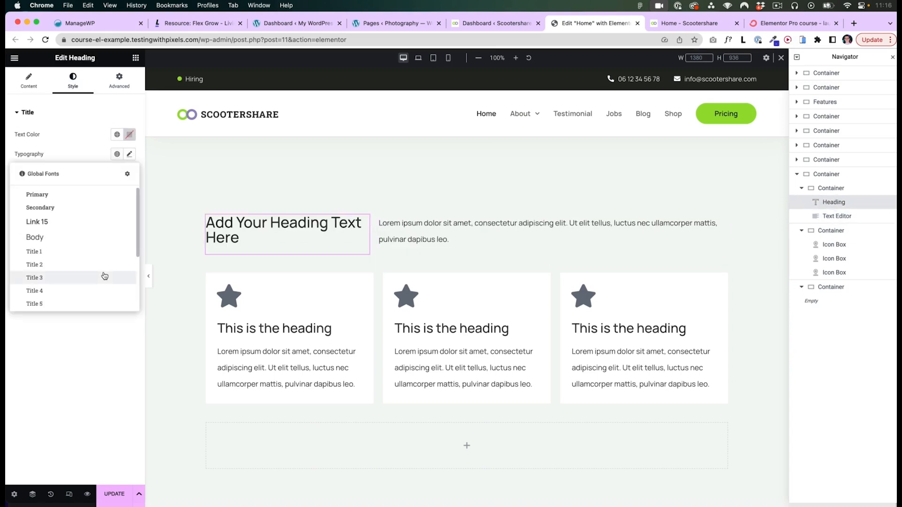
{"action": "left_click", "coordinate": [68, 278]}
{"action": "left_click", "coordinate": [117, 155]}
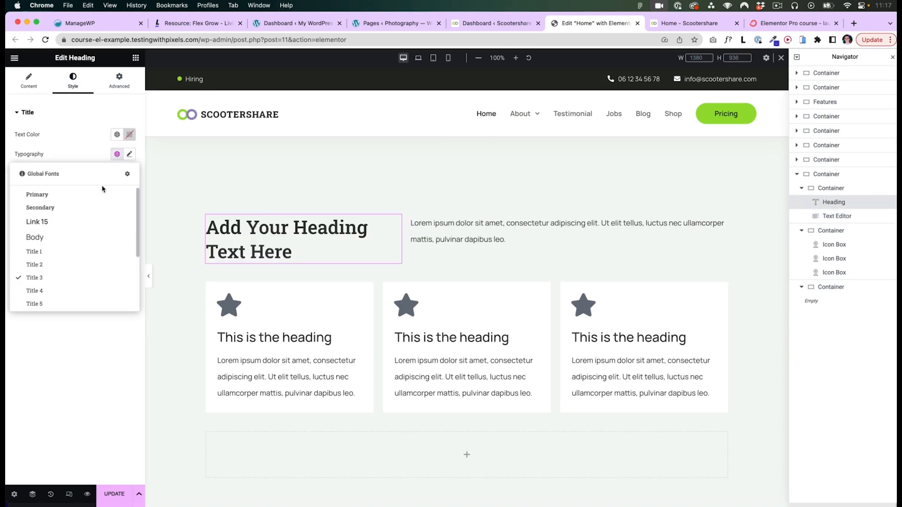
{"action": "left_click", "coordinate": [91, 154]}
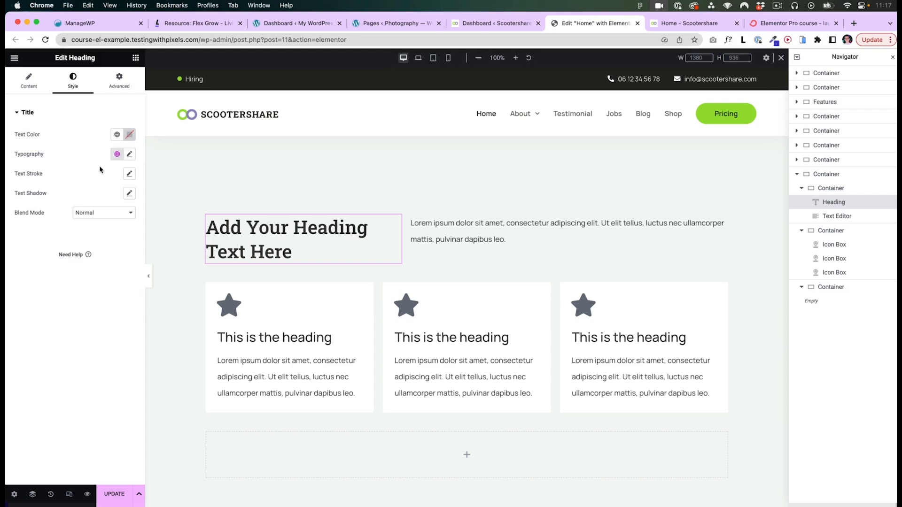
Replace the text editor's paragraph with the placeholder text running from "Lorem ipsum dolor sit amet, consectetuer adipiscing elit." to "nascetur ridiculus mus."
{"action": "left_click", "coordinate": [467, 230]}
{"action": "triple_click", "coordinate": [65, 213]}
{"action": "type", "text": "Lorem ipsum dolor sit amet, consectetuer adipiscing elit. Aenean commodo ligula eget dolor. Aenean massa. Cum sociis natoque penatibus et magnis dis parturient montes, nascetur ridiculus mus."}
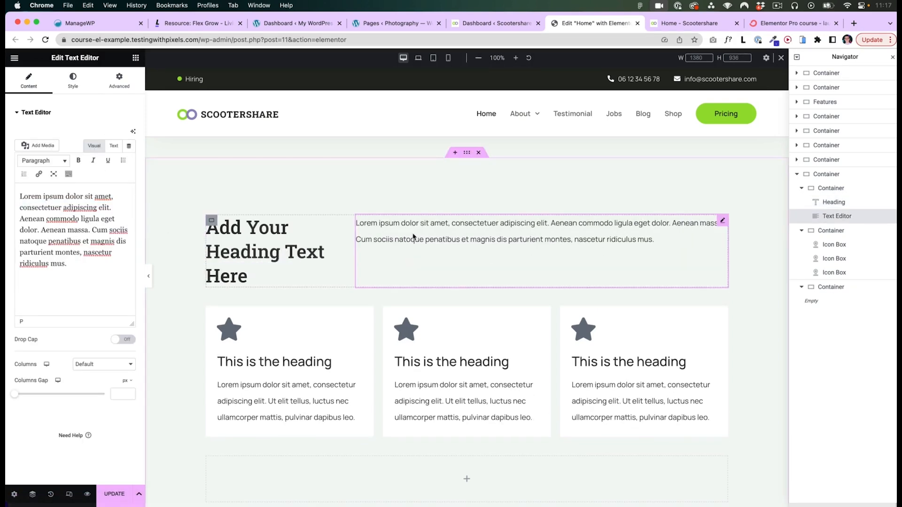
{"action": "scroll", "coordinate": [413, 237], "scroll_direction": "down", "scroll_amount": 1}
{"action": "scroll", "coordinate": [438, 242], "scroll_direction": "down", "scroll_amount": 3}
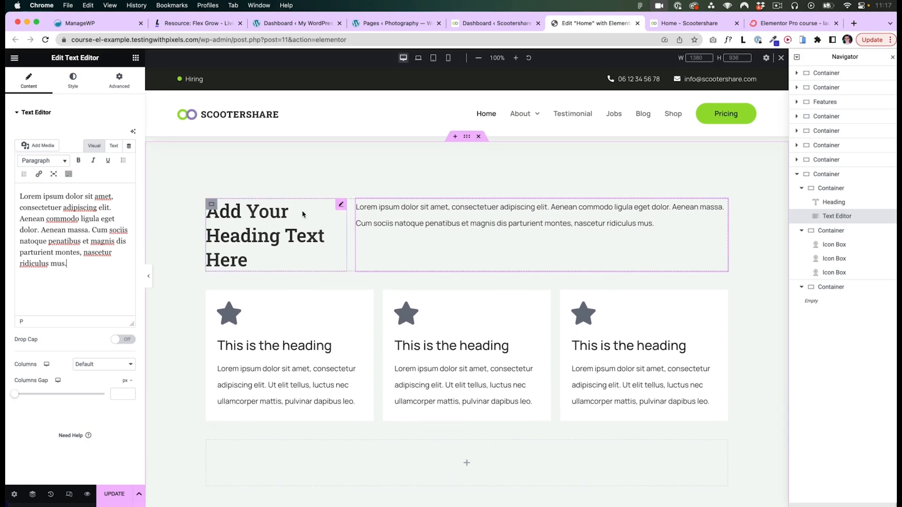
Change the heading's title to "Our vehicles are electric"
{"action": "left_click", "coordinate": [340, 205]}
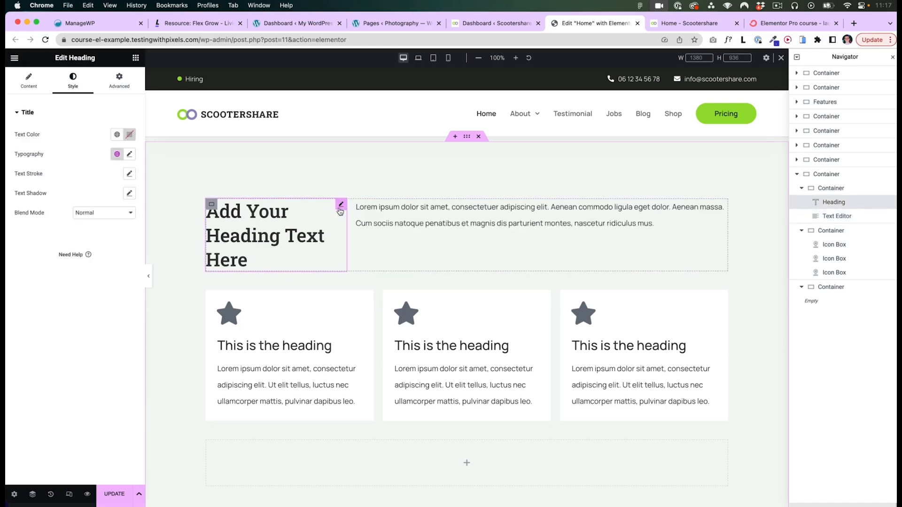
{"action": "left_click", "coordinate": [29, 81]}
{"action": "triple_click", "coordinate": [63, 173]}
{"action": "type", "text": "Our vehicles are electric"}
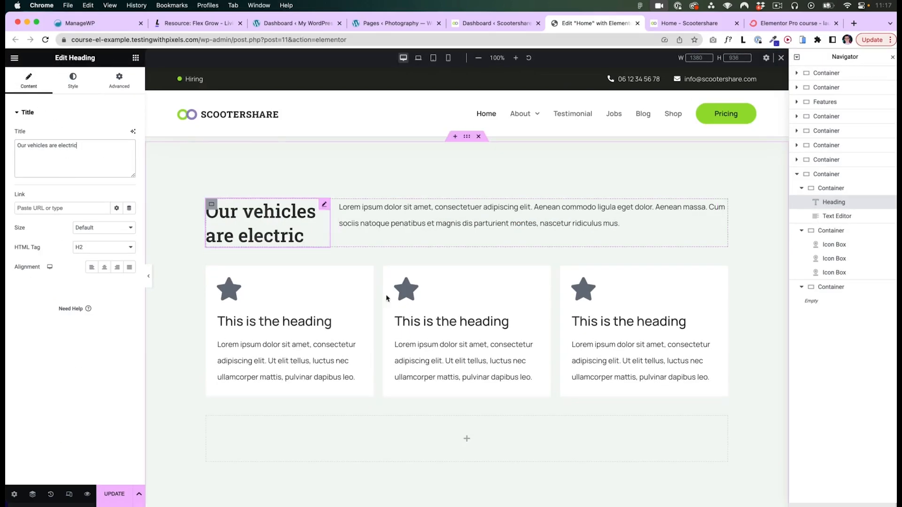
Check the heading in the Figma design and review the 12-column width percentages on the flex-grow resource page
{"action": "key", "text": "super+Tab"}
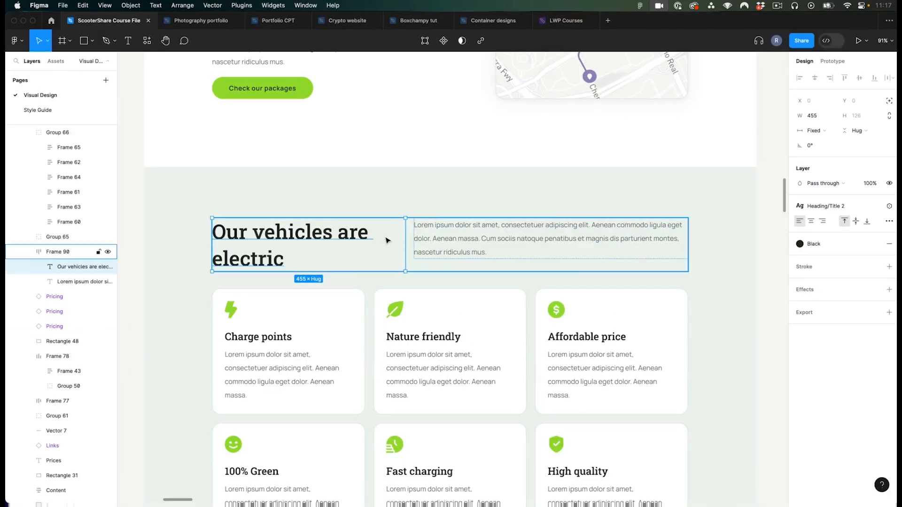
{"action": "key", "text": "super+Tab"}
{"action": "left_click", "coordinate": [197, 23]}
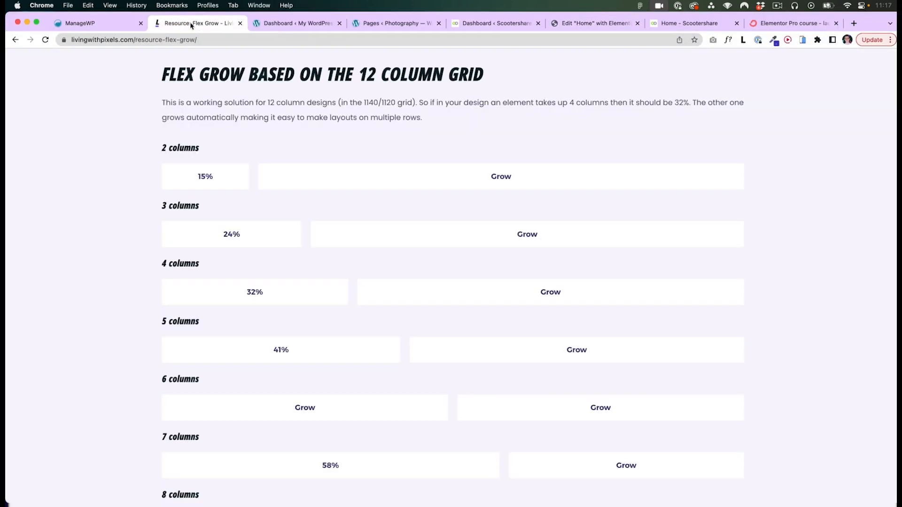
{"action": "scroll", "coordinate": [188, 159], "scroll_direction": "down", "scroll_amount": 2}
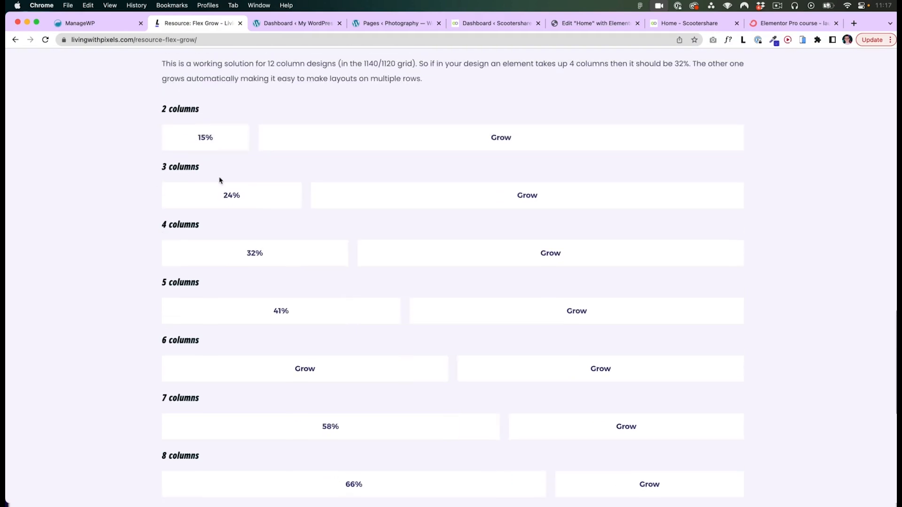
{"action": "scroll", "coordinate": [250, 199], "scroll_direction": "down", "scroll_amount": 1}
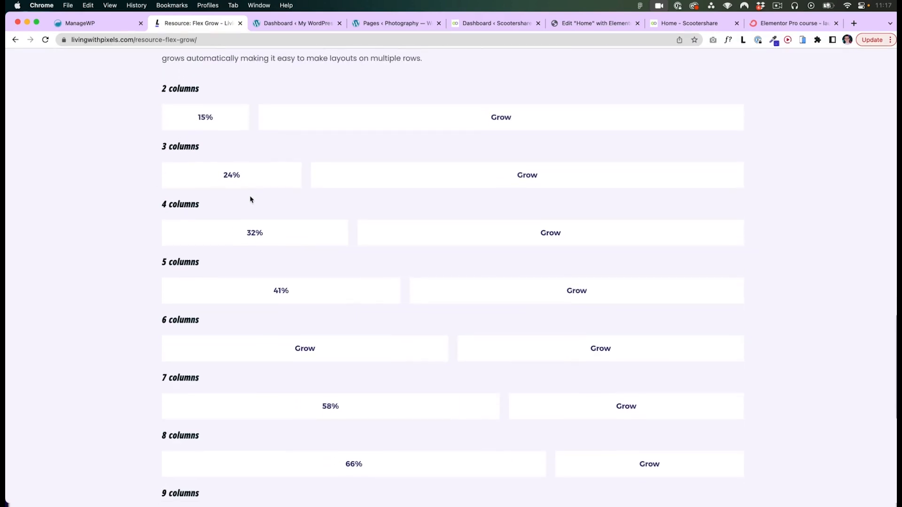
Show the layout grid in Figma, inspect how many columns the heading spans, and look up its percentage on the flex-grow page
{"action": "key", "text": "super+Tab"}
{"action": "key", "text": "super+Tab"}
{"action": "key", "text": "super+shift+Tab"}
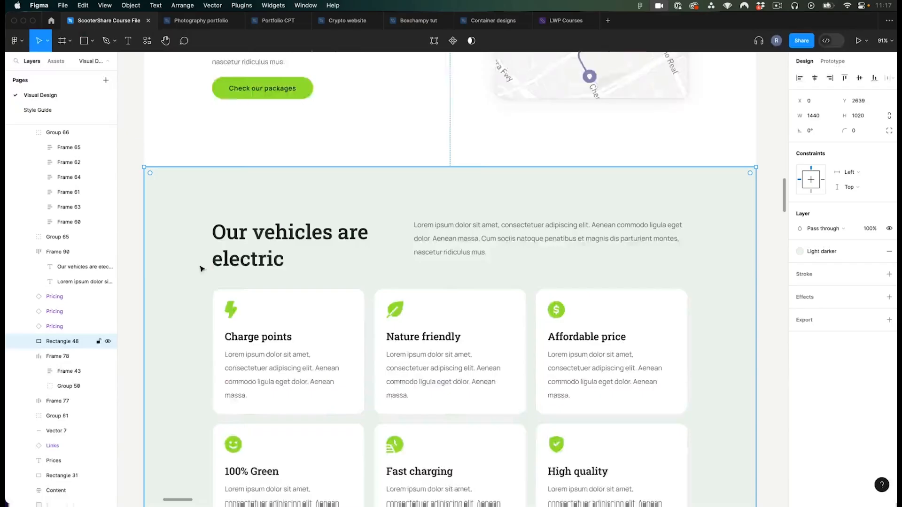
{"action": "key", "text": "ctrl+g"}
{"action": "double_click", "coordinate": [350, 251]}
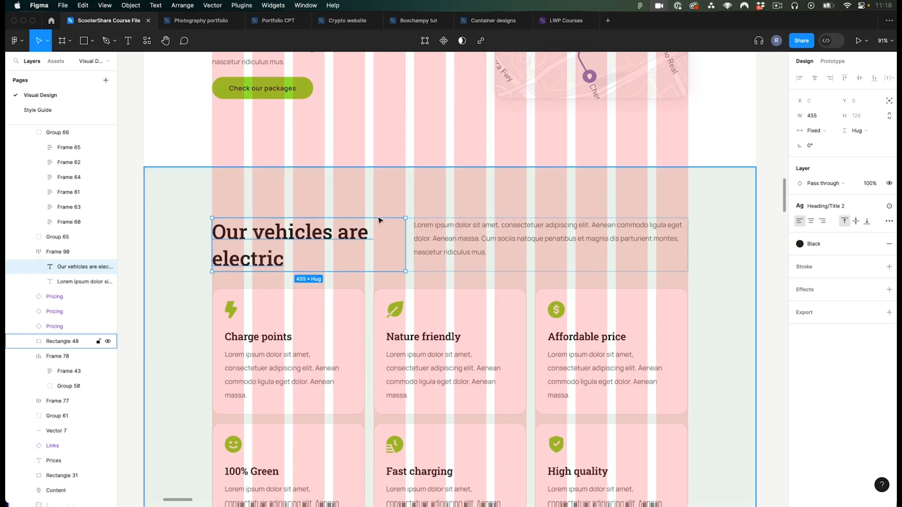
{"action": "key", "text": "super+Tab"}
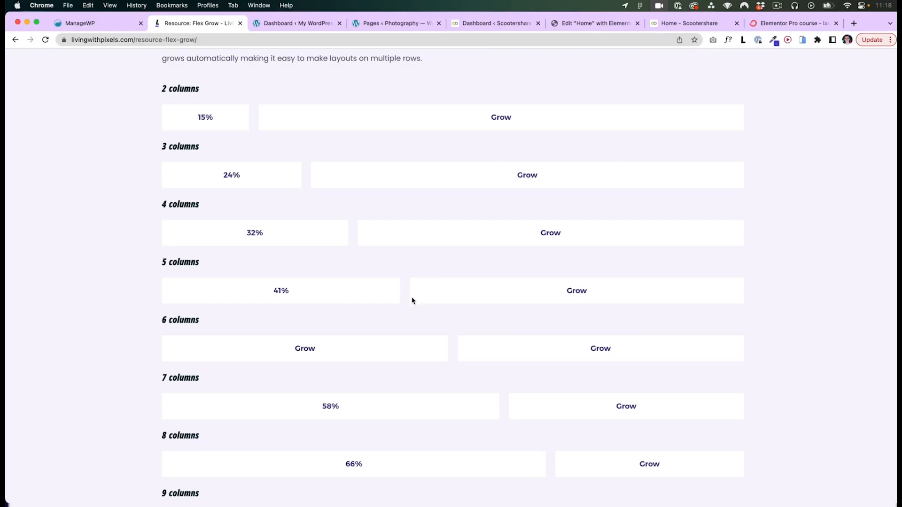
Return to the Elementor editor and give the "Our vehicles are electric" heading a custom width of 41%
{"action": "key", "text": "super+Tab"}
{"action": "key", "text": "super+Tab"}
{"action": "left_click", "coordinate": [686, 23]}
{"action": "left_click", "coordinate": [595, 23]}
{"action": "left_click", "coordinate": [119, 80]}
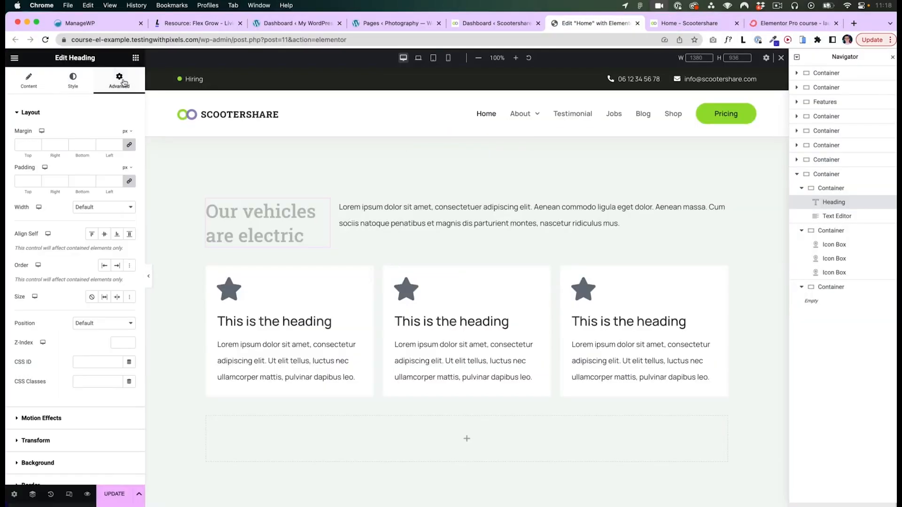
{"action": "left_click", "coordinate": [101, 208]}
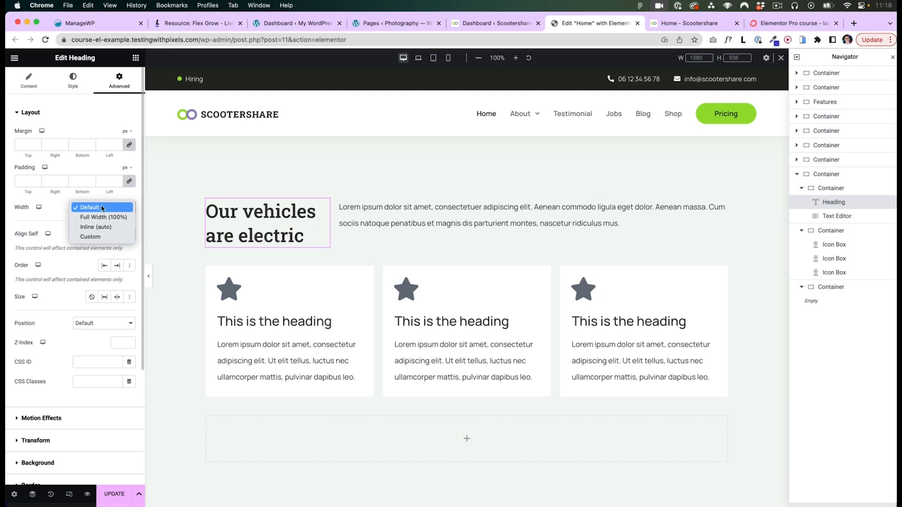
{"action": "left_click", "coordinate": [104, 238]}
{"action": "left_click", "coordinate": [121, 237]}
{"action": "type", "text": "41"}
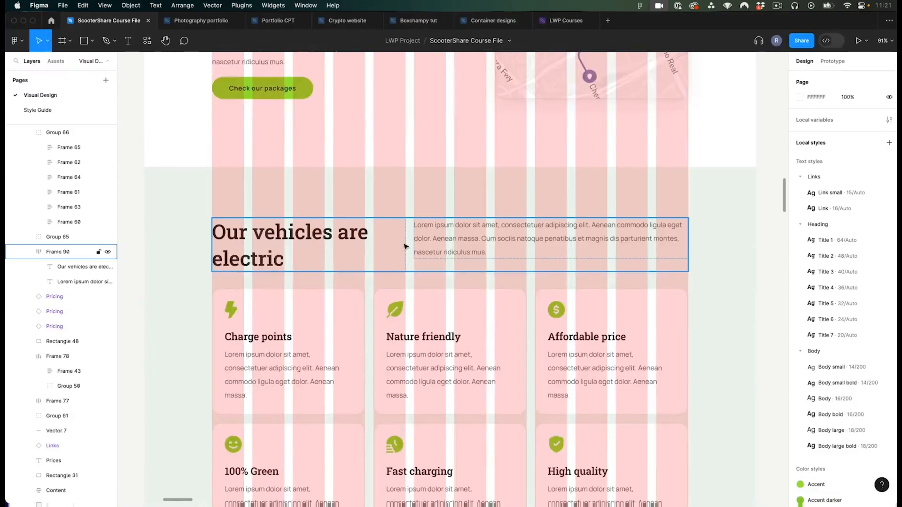
Hide the layout grid in Figma and return to the heading's layout settings in Elementor
{"action": "key", "text": "ctrl+g"}
{"action": "key", "text": "super+Tab"}
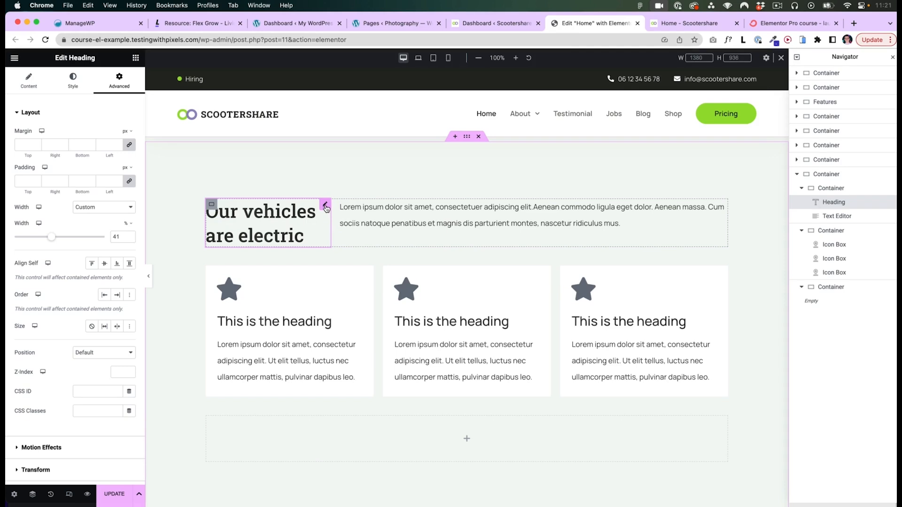
Apply the Title 2 global font to the "Our vehicles are electric" heading
{"action": "left_click", "coordinate": [73, 80]}
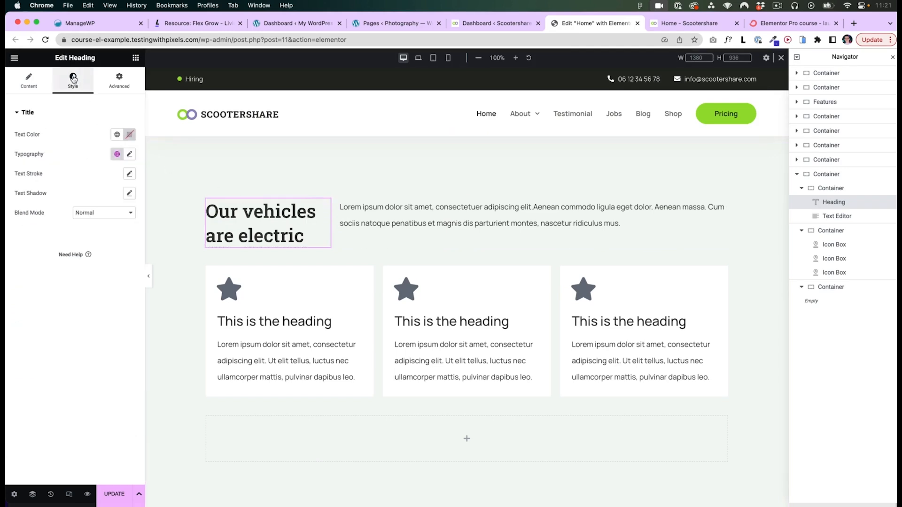
{"action": "left_click", "coordinate": [117, 154]}
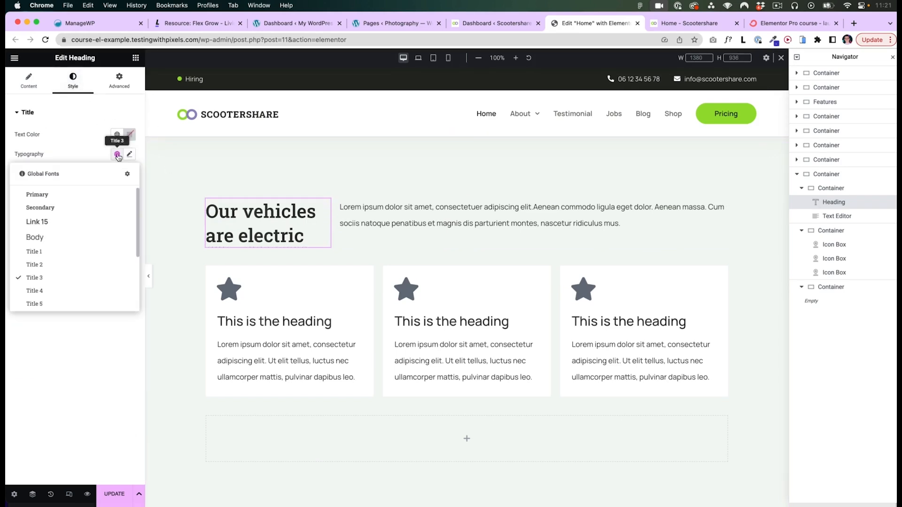
{"action": "left_click", "coordinate": [47, 266]}
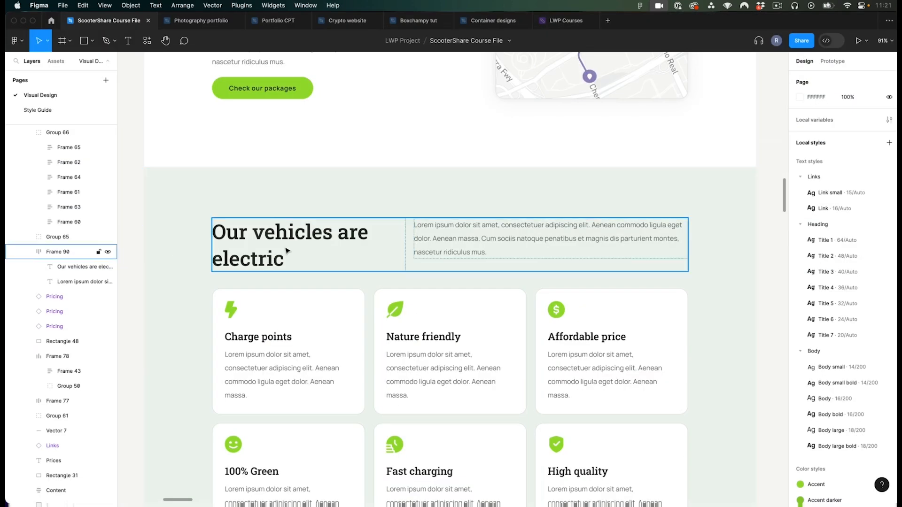
{"action": "key", "text": "Escape"}
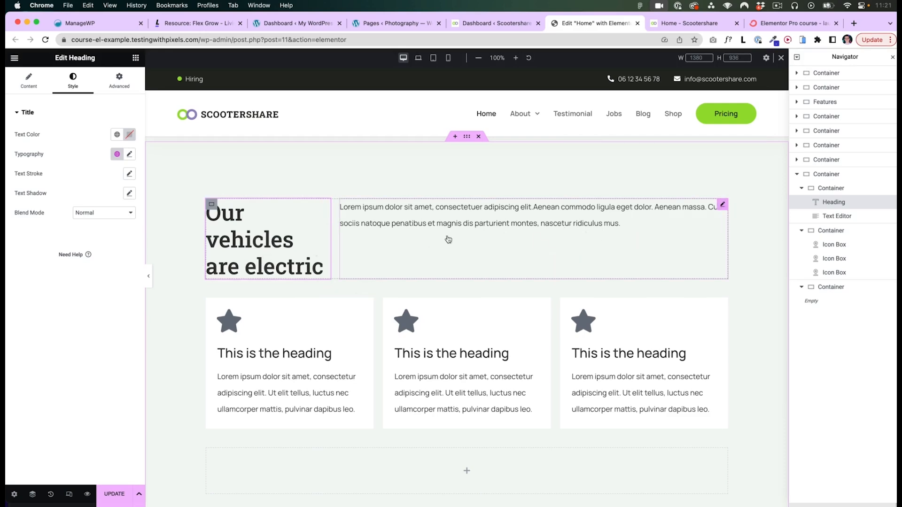
Open the layout settings of the paragraph beside the heading and check the paragraph's width in the Figma design
{"action": "left_click", "coordinate": [724, 208]}
{"action": "key", "text": "super+Tab"}
{"action": "left_click", "coordinate": [463, 238]}
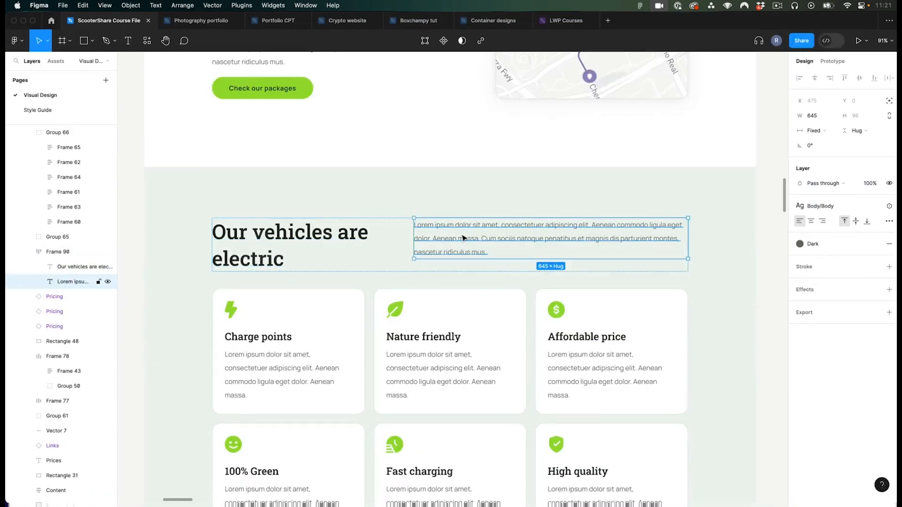
{"action": "key", "text": "super+Tab"}
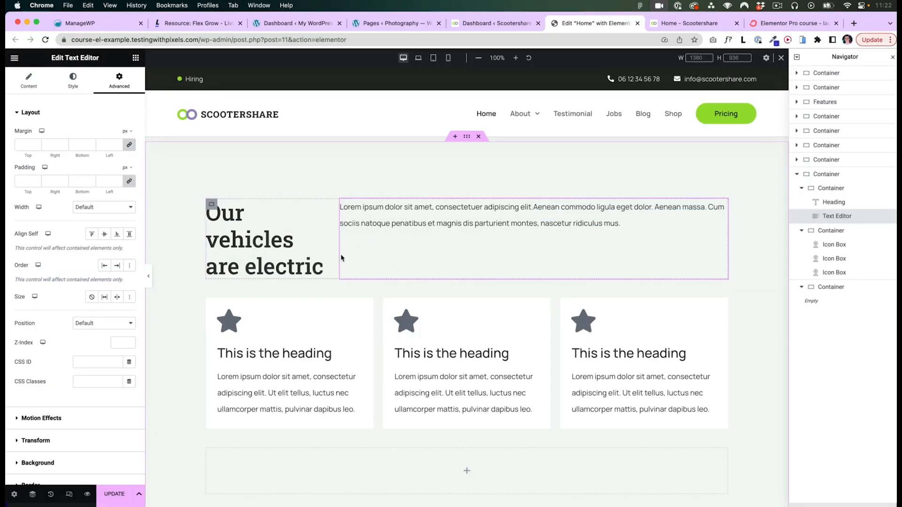
Give the paragraph a custom width of 50% and make it grow to fill the rest of the row
{"action": "left_click", "coordinate": [95, 211]}
{"action": "left_click", "coordinate": [101, 235]}
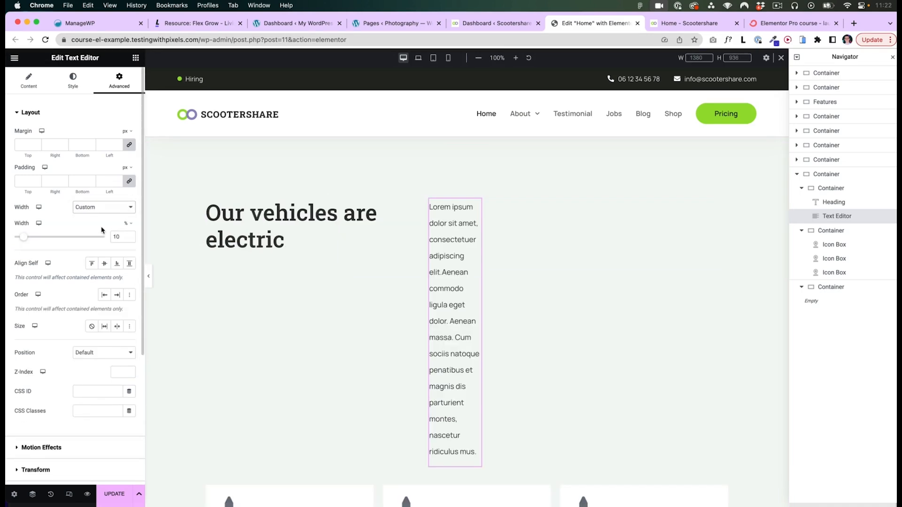
{"action": "left_click", "coordinate": [126, 239]}
{"action": "key", "text": "Up"}
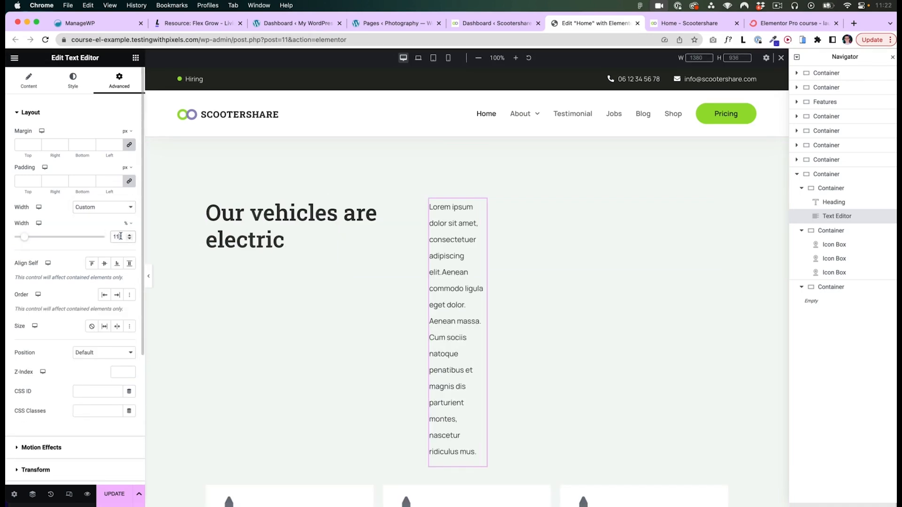
{"action": "key", "text": "BackSpace"}
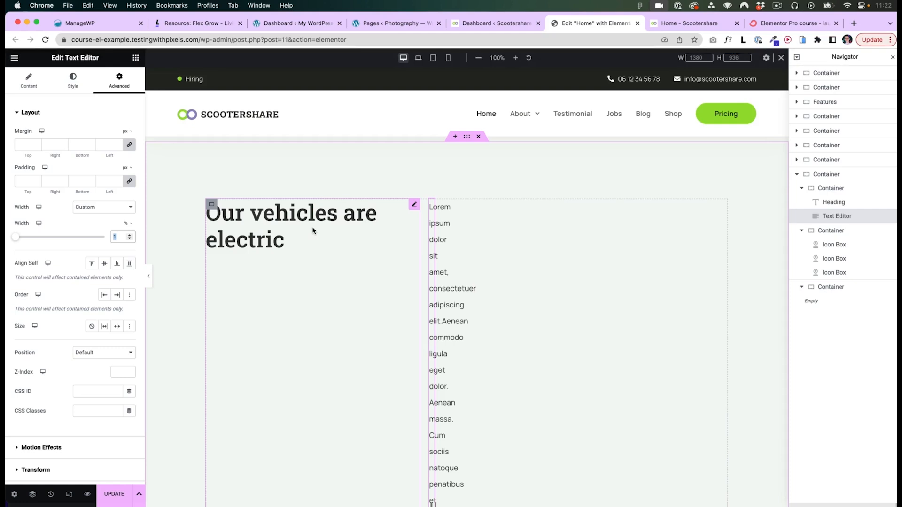
{"action": "type", "text": "50"}
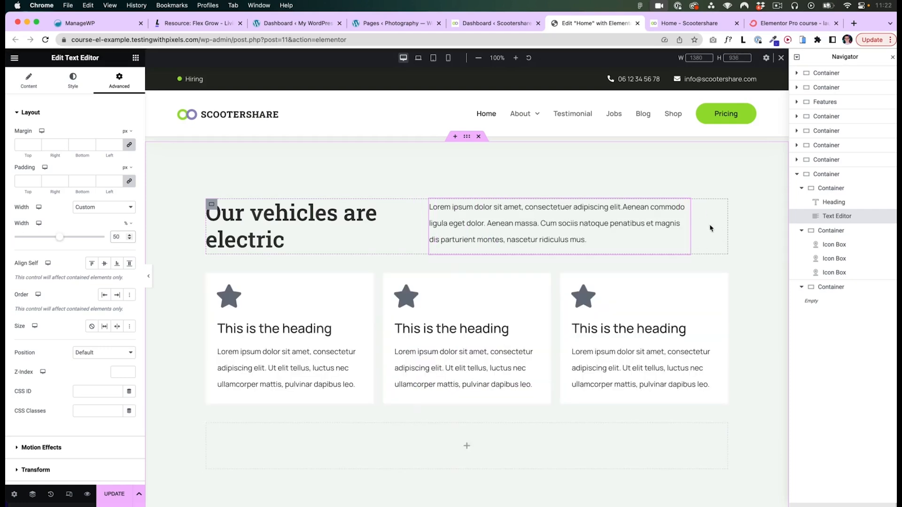
{"action": "left_click", "coordinate": [104, 326]}
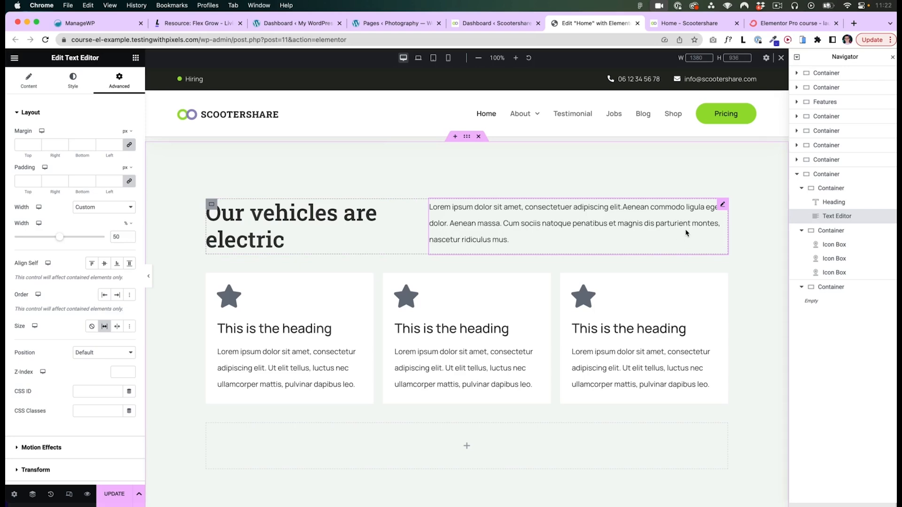
Compare the heading's width with its counterpart in the Figma design and return to the Elementor editor
{"action": "key", "text": "super+Tab"}
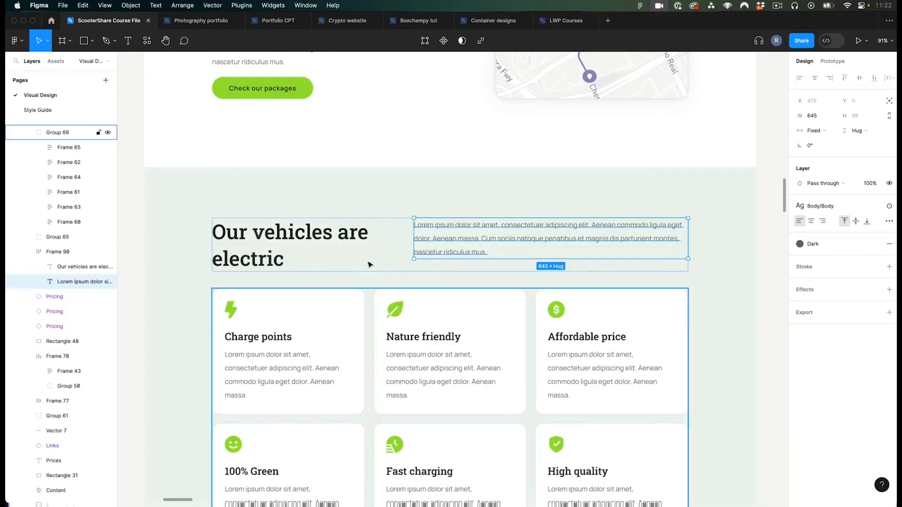
{"action": "left_click", "coordinate": [369, 238]}
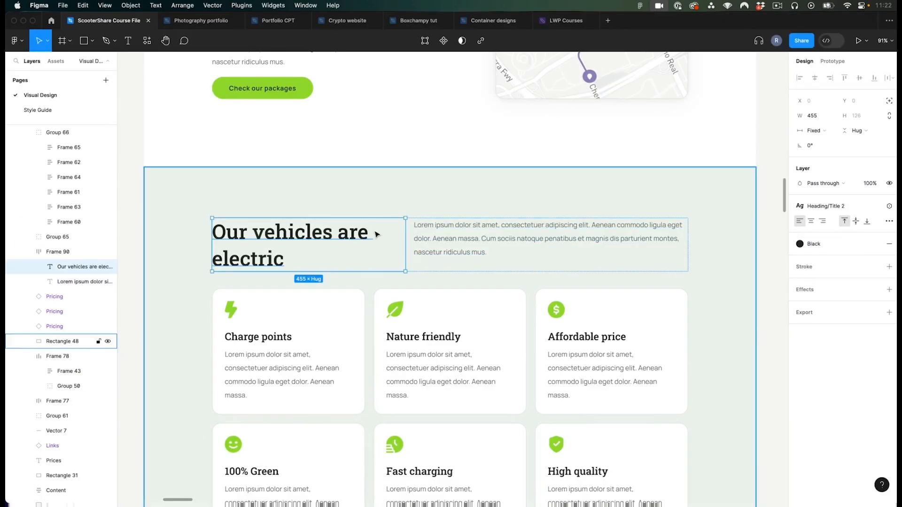
{"action": "key", "text": "super+Tab"}
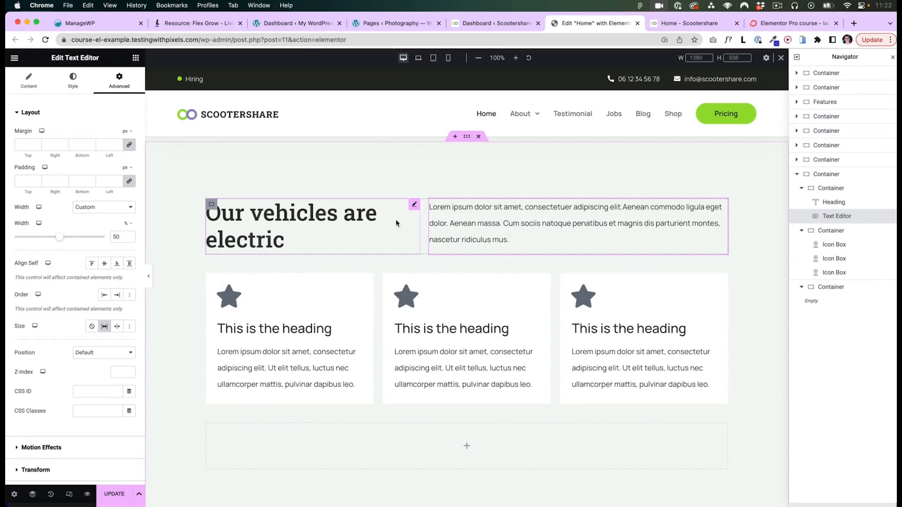
In the tablet preview, try the heading at 48% width and set it back to 41%
{"action": "left_click", "coordinate": [433, 57]}
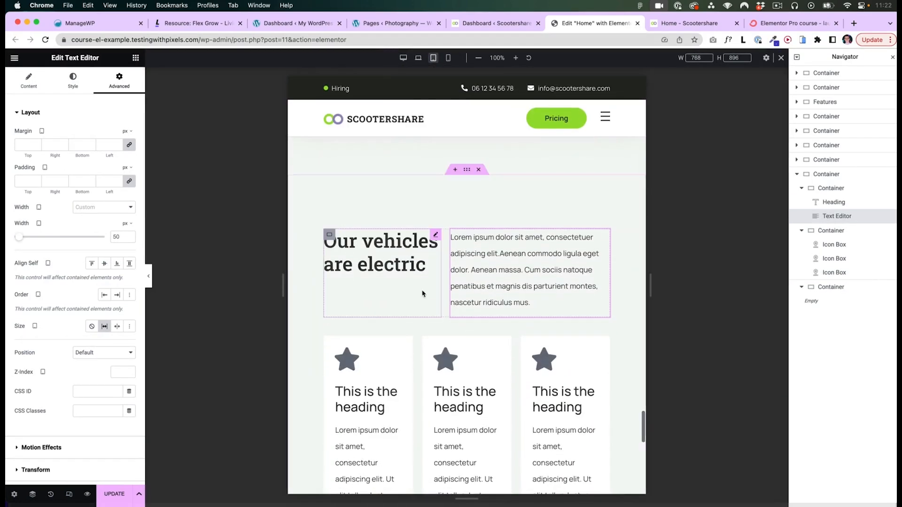
{"action": "left_click", "coordinate": [428, 243]}
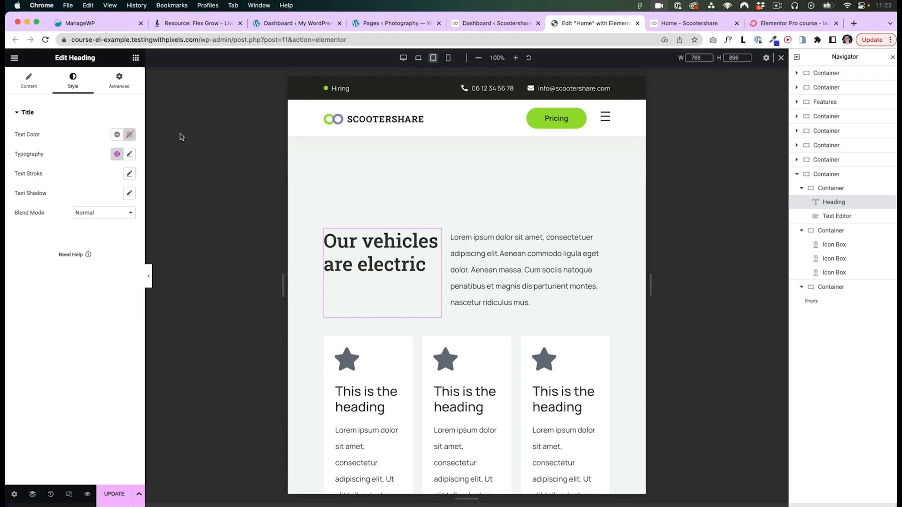
{"action": "left_click", "coordinate": [117, 79]}
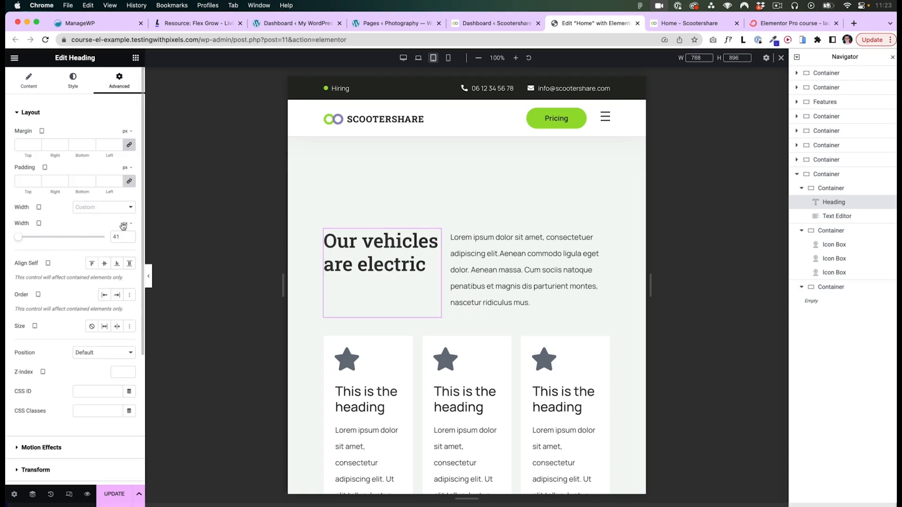
{"action": "left_click", "coordinate": [128, 243]}
{"action": "left_click_drag", "start_coordinate": [52, 241], "coordinate": [58, 238]}
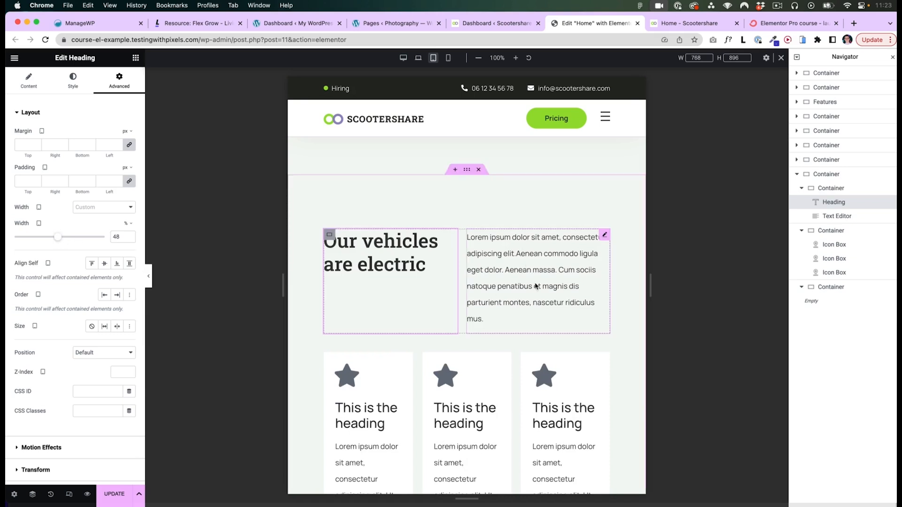
{"action": "left_click_drag", "start_coordinate": [49, 241], "coordinate": [53, 239]}
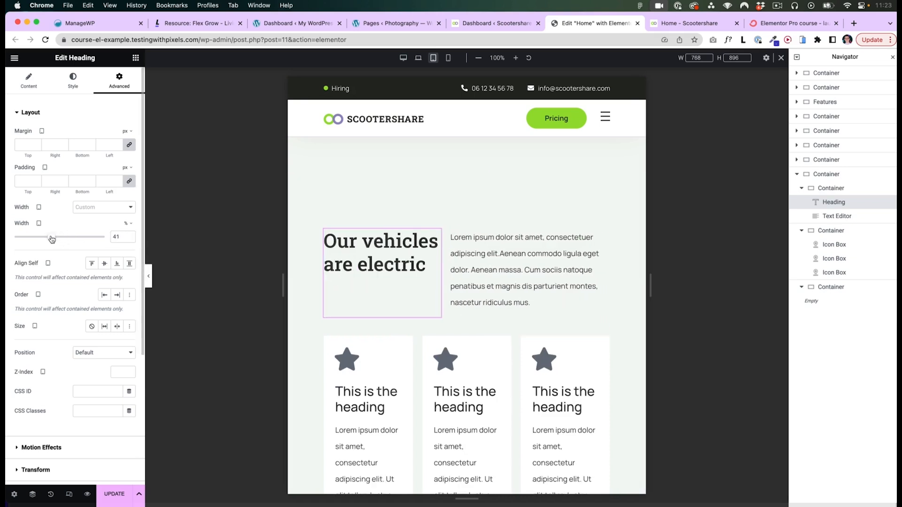
Set the tablet gap between elements of the heading and paragraph container to 60 px
{"action": "left_click", "coordinate": [330, 234]}
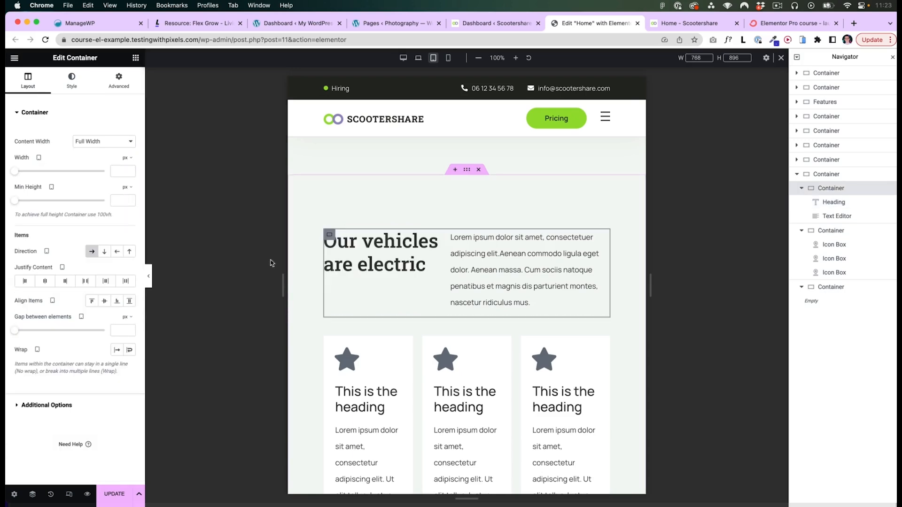
{"action": "left_click_drag", "start_coordinate": [18, 333], "coordinate": [28, 331]}
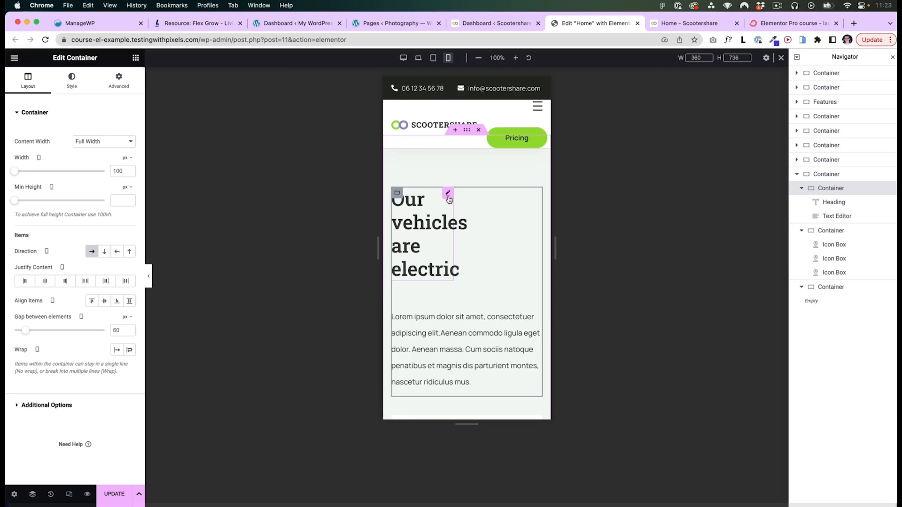
In the mobile preview, make the heading full width (100%) and set its container's gap between elements to 20 px
{"action": "left_click", "coordinate": [447, 194]}
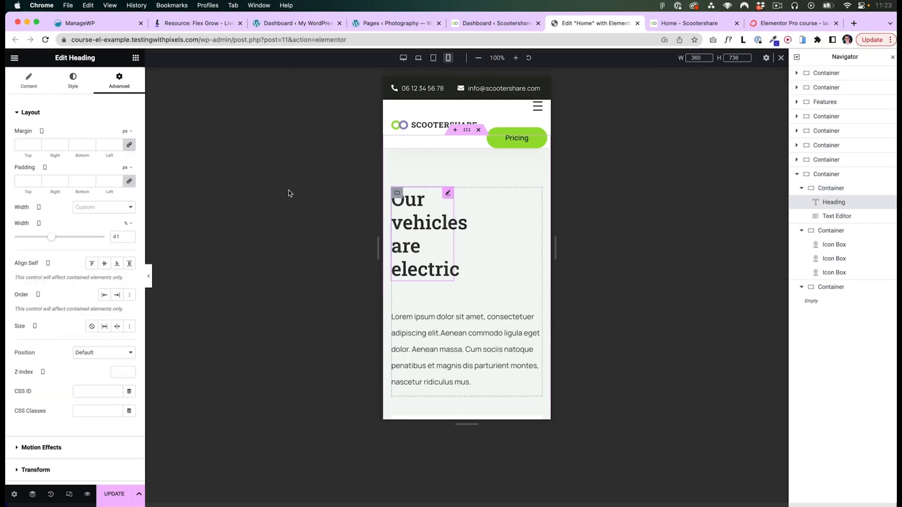
{"action": "left_click", "coordinate": [107, 209]}
{"action": "left_click", "coordinate": [108, 217]}
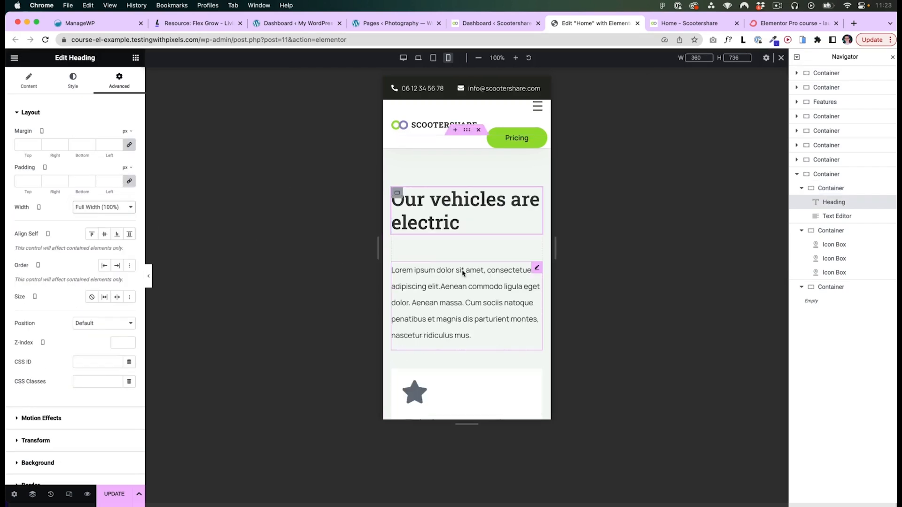
{"action": "left_click", "coordinate": [398, 194]}
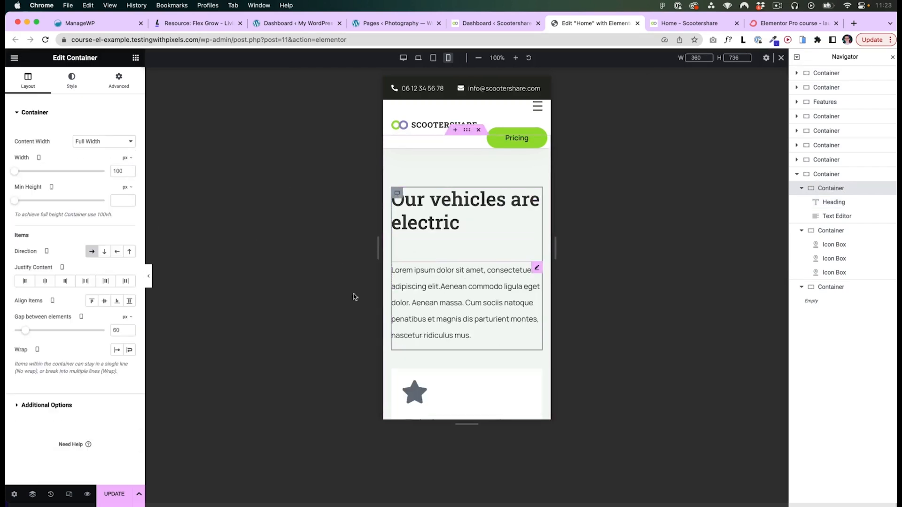
{"action": "type", "text": "20"}
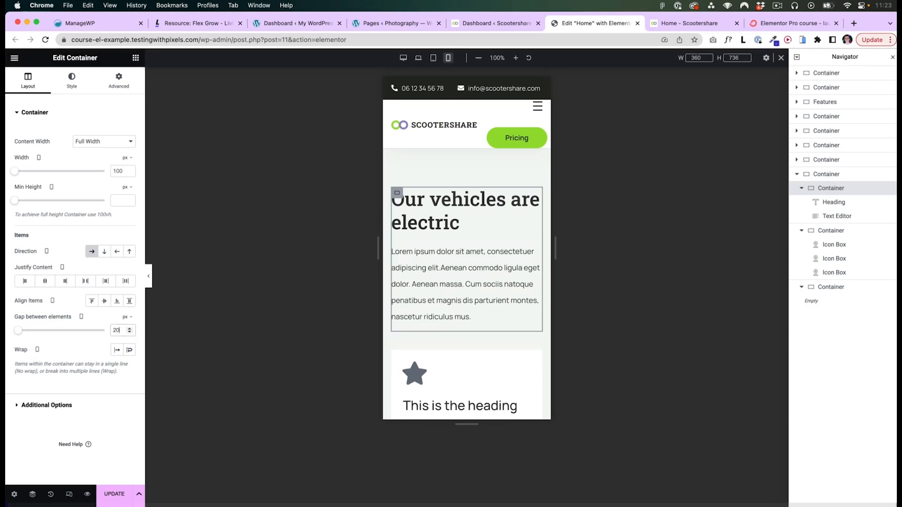
Return to the desktop preview and compare the heading's width with the Figma design and the flex-grow resource page
{"action": "left_click", "coordinate": [403, 57]}
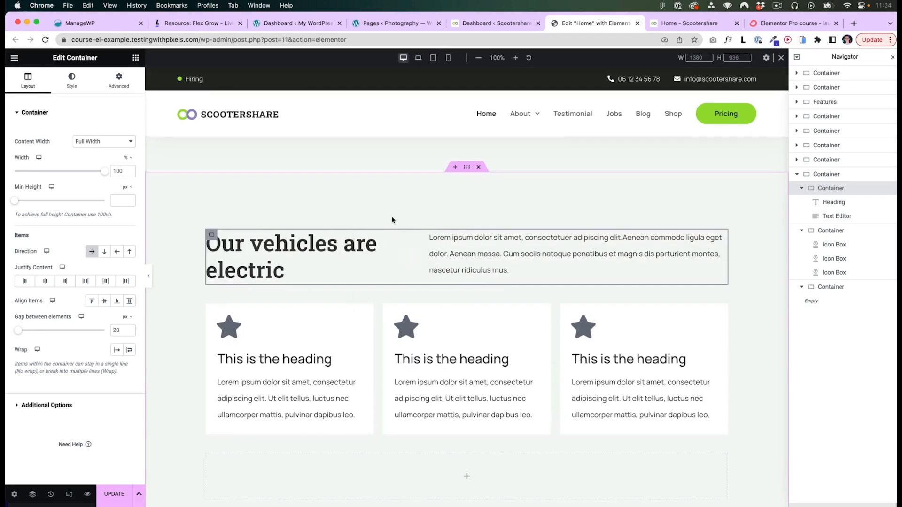
{"action": "key", "text": "super+Tab"}
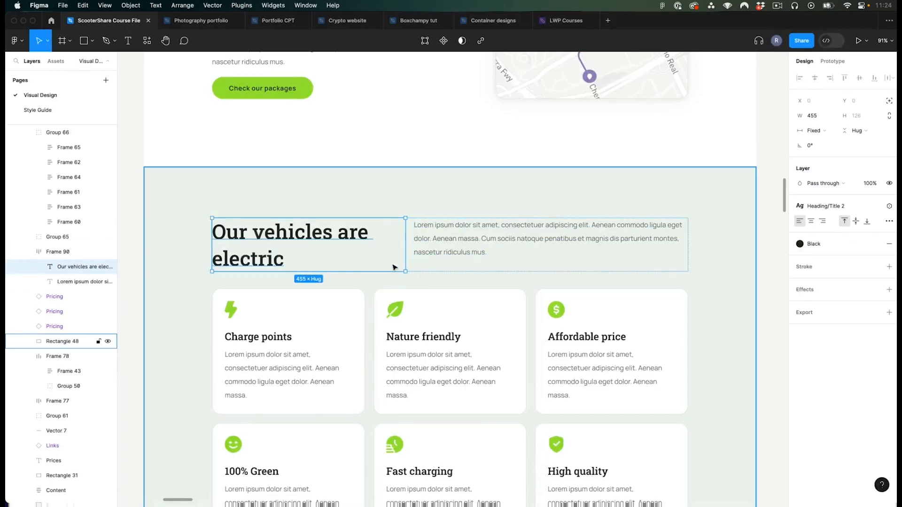
{"action": "key", "text": "super+Tab"}
{"action": "left_click", "coordinate": [416, 237]}
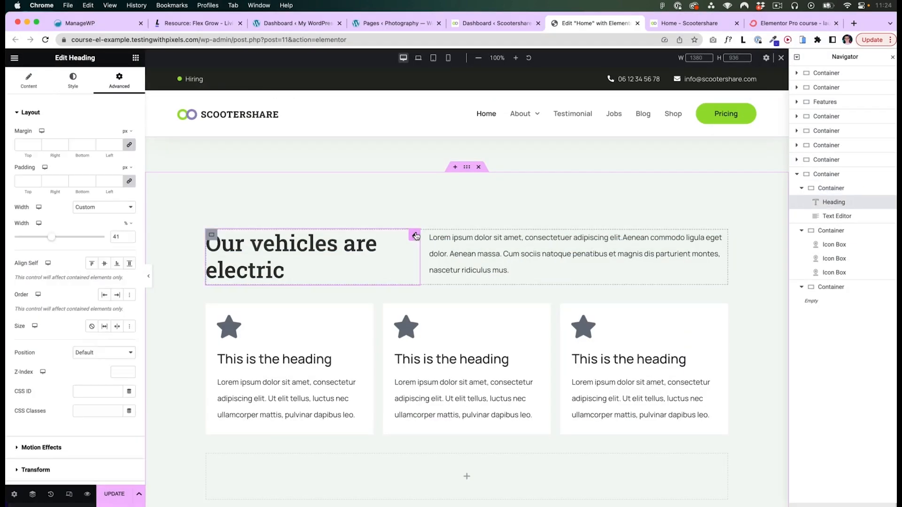
{"action": "key", "text": "super+2"}
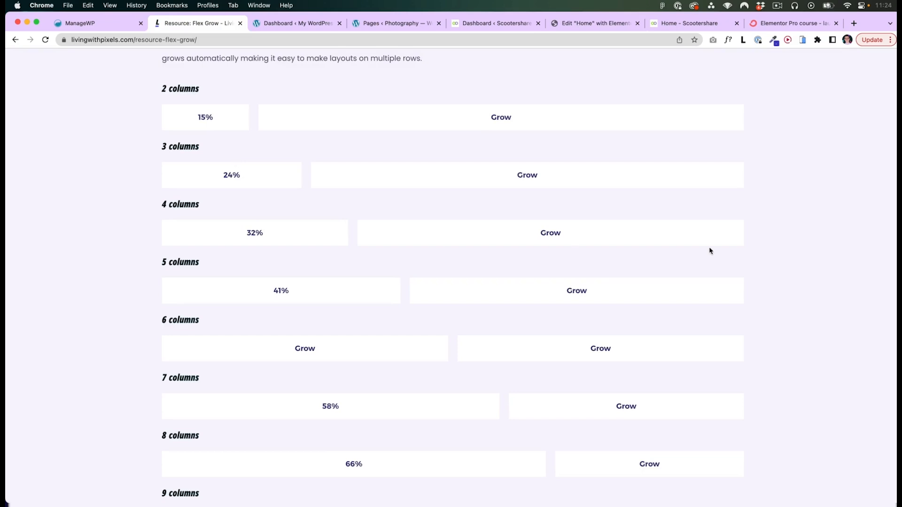
{"action": "left_click_drag", "start_coordinate": [540, 235], "coordinate": [580, 236]}
{"action": "left_click", "coordinate": [583, 237]}
{"action": "left_click", "coordinate": [606, 23]}
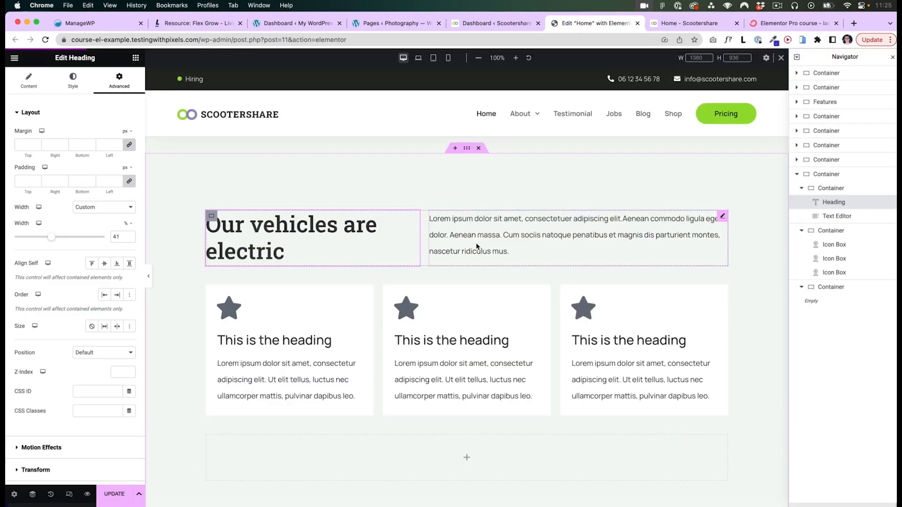
Inspect the "Pay per minute" text frame in the Figma design and return to the Elementor editor
{"action": "scroll", "coordinate": [368, 249], "scroll_direction": "up", "scroll_amount": 1}
{"action": "key", "text": "super+Tab"}
{"action": "left_click", "coordinate": [364, 196]}
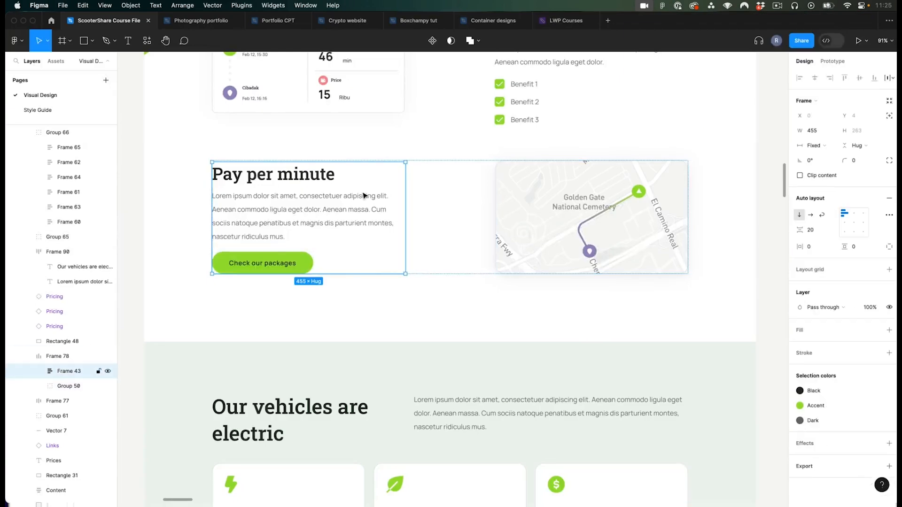
{"action": "key", "text": "super+Tab"}
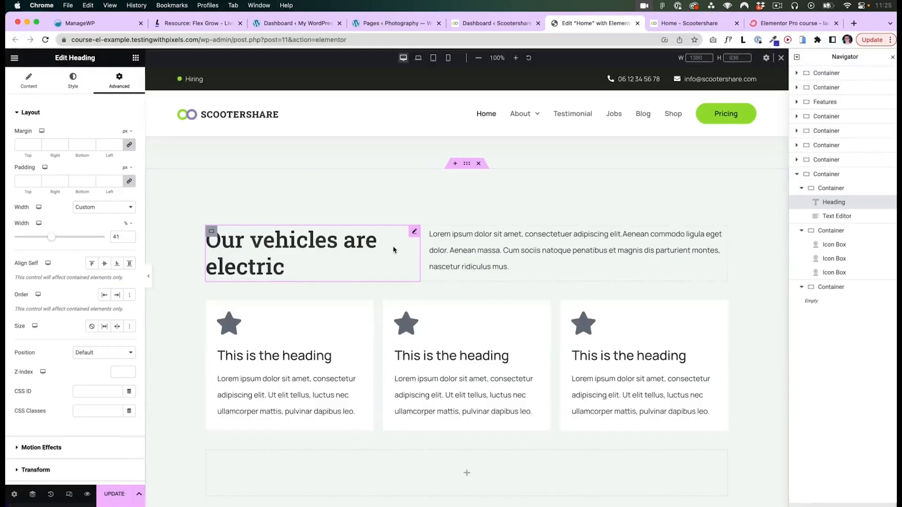
Insert a nested container into the empty container below the three icon boxes
{"action": "scroll", "coordinate": [325, 320], "scroll_direction": "down", "scroll_amount": 4}
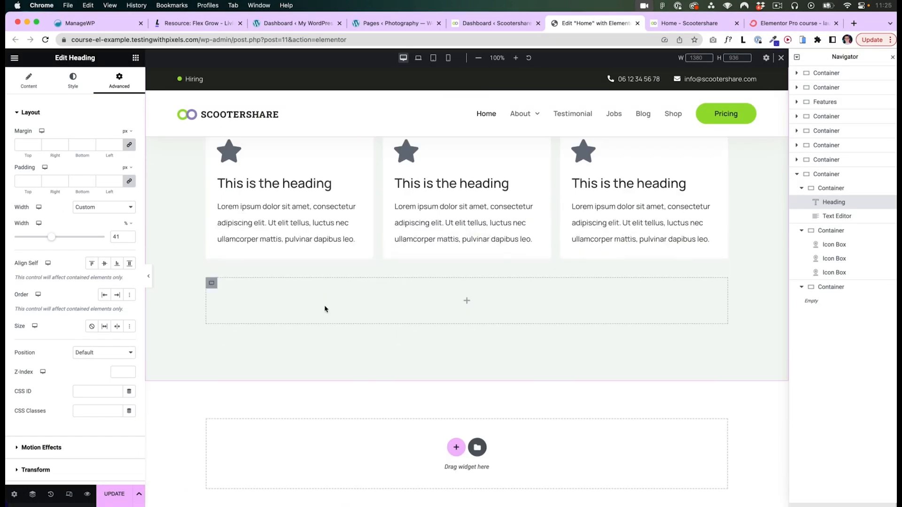
{"action": "key", "text": "super+Tab"}
{"action": "key", "text": "super+Tab"}
{"action": "left_click", "coordinate": [134, 59]}
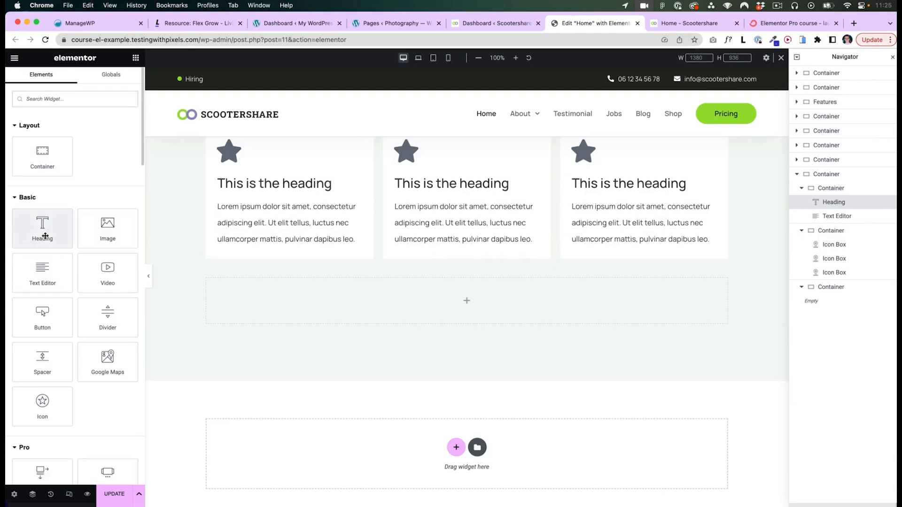
{"action": "left_click_drag", "start_coordinate": [42, 155], "coordinate": [296, 302]}
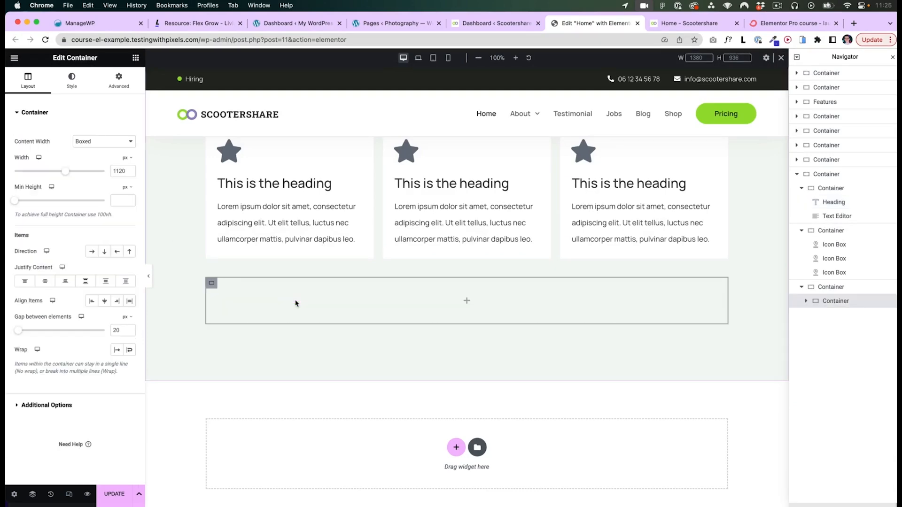
Undo the nested container insertion and place an Image widget in the empty container below the icon boxes
{"action": "key", "text": "super+z"}
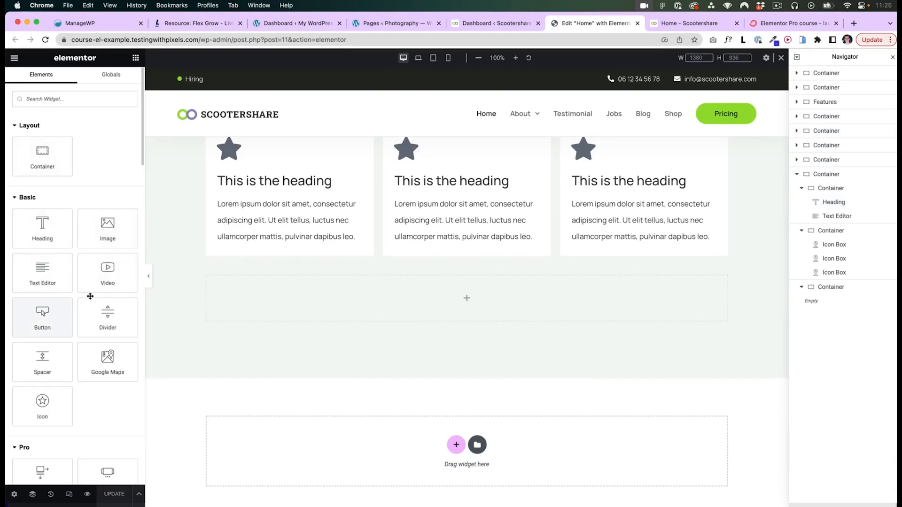
{"action": "left_click_drag", "start_coordinate": [106, 227], "coordinate": [254, 294]}
{"action": "scroll", "coordinate": [254, 293], "scroll_direction": "down", "scroll_amount": 2}
{"action": "left_click", "coordinate": [212, 188]}
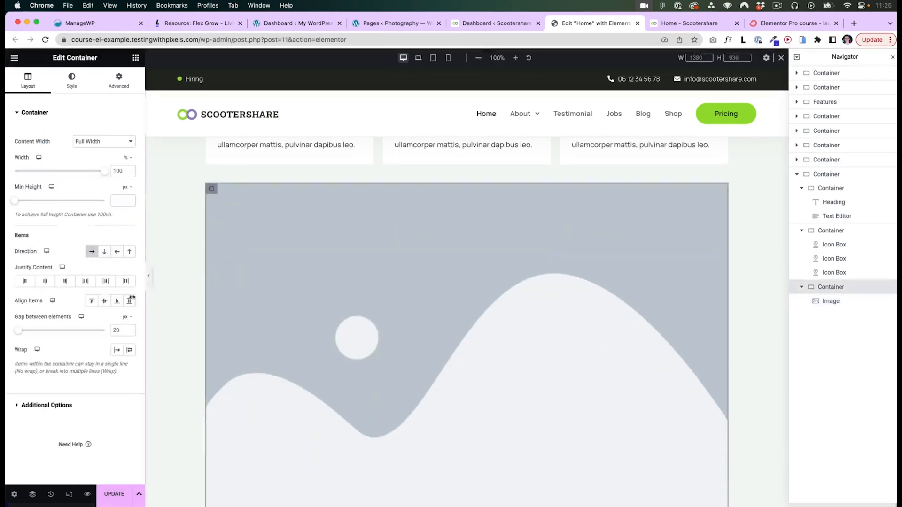
Insert a nested container before the image inside the row container below the icon boxes
{"action": "left_click", "coordinate": [135, 57]}
{"action": "scroll", "coordinate": [70, 352], "scroll_direction": "down", "scroll_amount": 1}
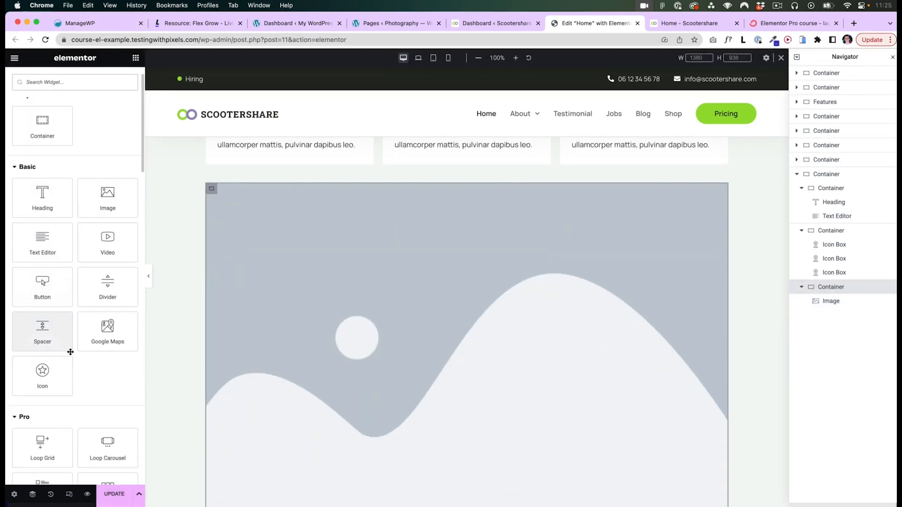
{"action": "scroll", "coordinate": [65, 300], "scroll_direction": "up", "scroll_amount": 1}
{"action": "left_click_drag", "start_coordinate": [42, 157], "coordinate": [288, 227]}
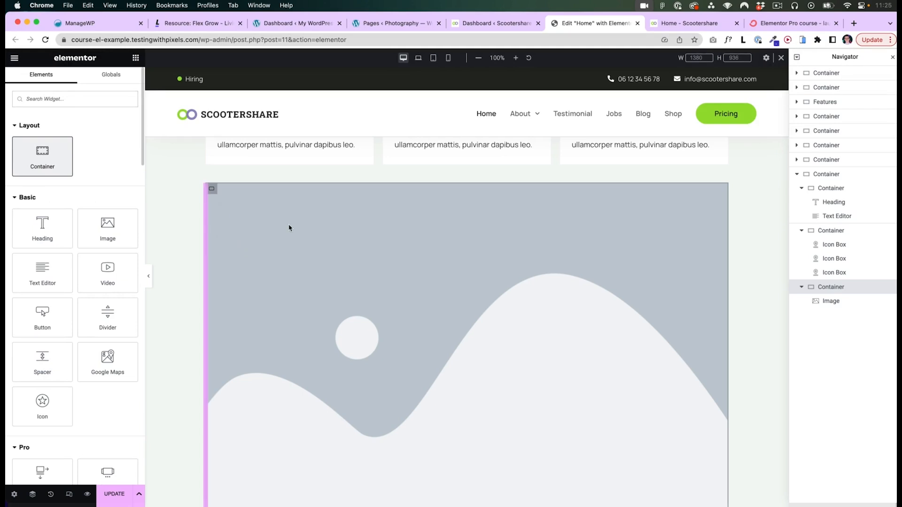
{"action": "scroll", "coordinate": [442, 274], "scroll_direction": "up", "scroll_amount": 2}
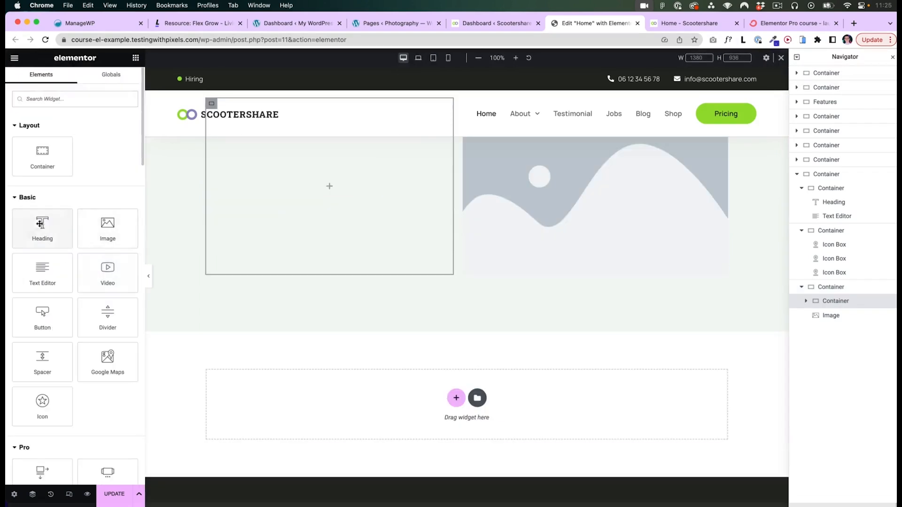
Add a heading, a text editor and a button to the nested container and center its content vertically
{"action": "left_click_drag", "start_coordinate": [42, 227], "coordinate": [300, 192]}
{"action": "left_click", "coordinate": [137, 56]}
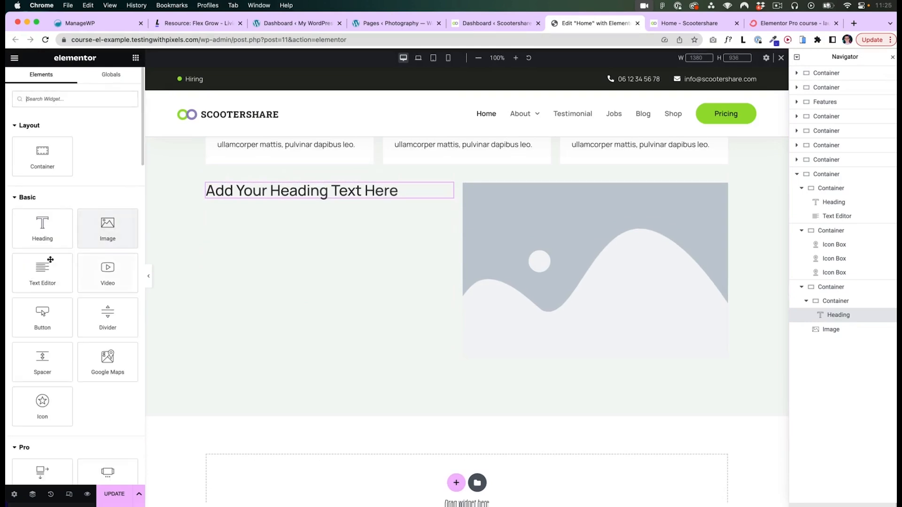
{"action": "left_click_drag", "start_coordinate": [41, 279], "coordinate": [325, 211]}
{"action": "left_click", "coordinate": [136, 57]}
{"action": "left_click_drag", "start_coordinate": [42, 317], "coordinate": [235, 249]}
{"action": "left_click", "coordinate": [212, 190]}
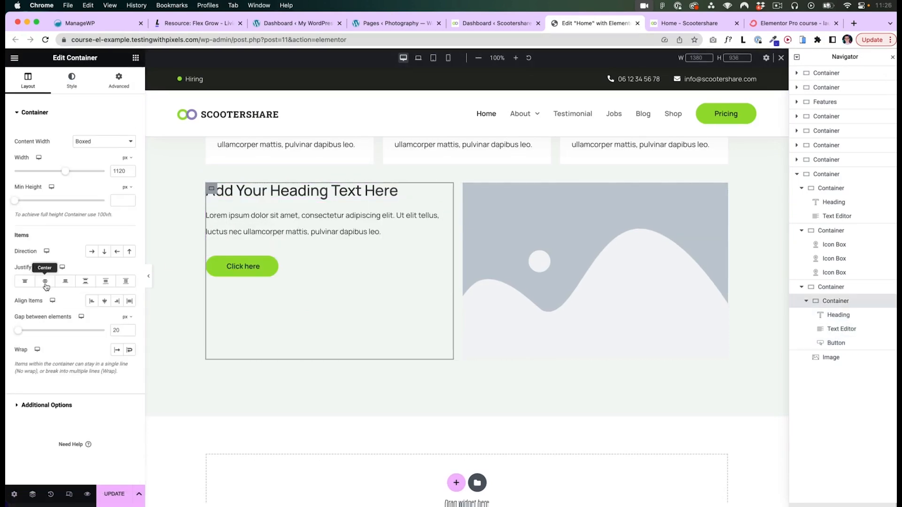
{"action": "left_click", "coordinate": [45, 281]}
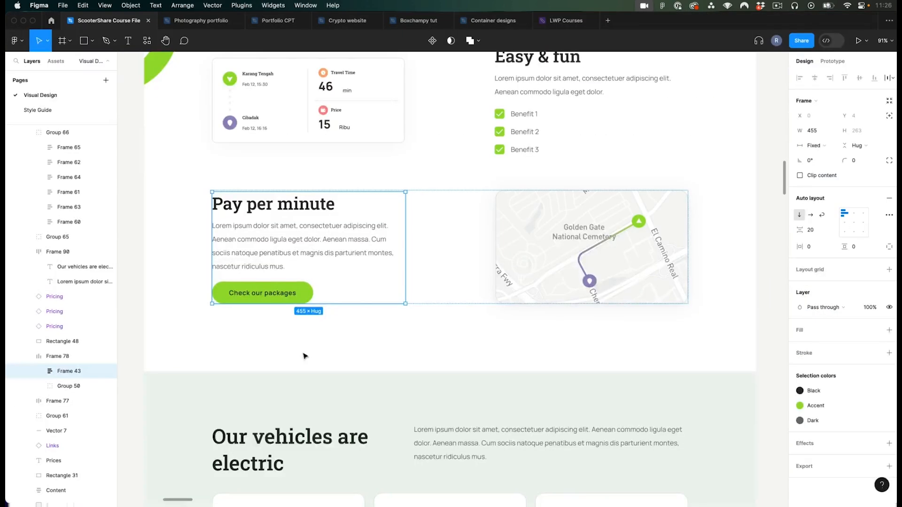
Check the column span of the "Pay per minute" text frame against Figma's layout grid, hide the grid and return to the Elementor editor
{"action": "key", "text": "ctrl+g"}
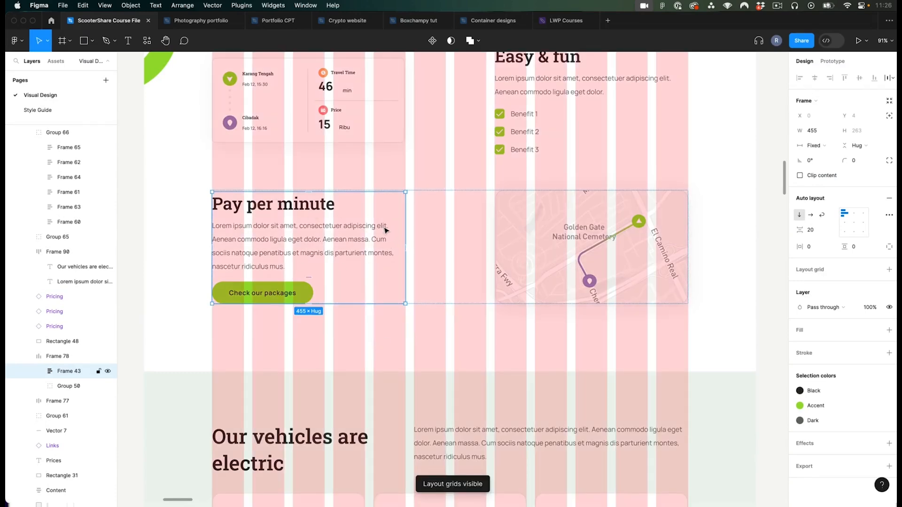
{"action": "key", "text": "ctrl+g"}
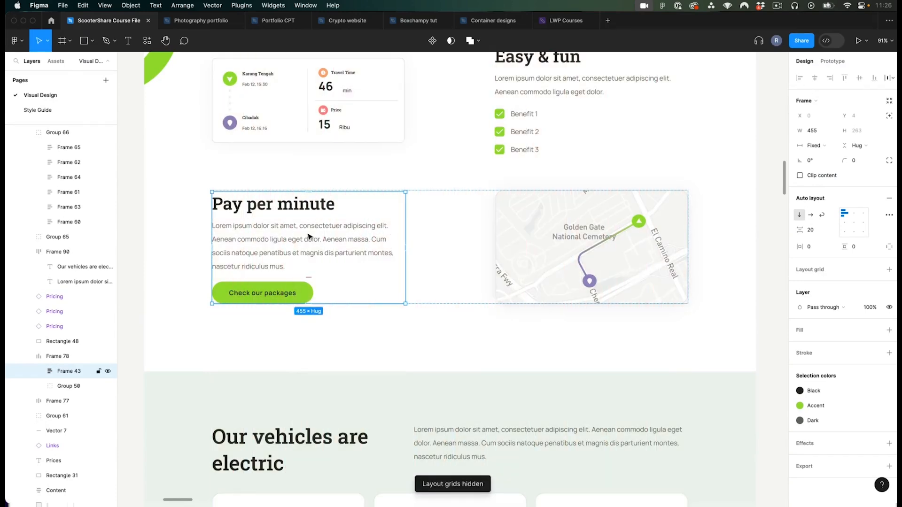
{"action": "key", "text": "super+Tab"}
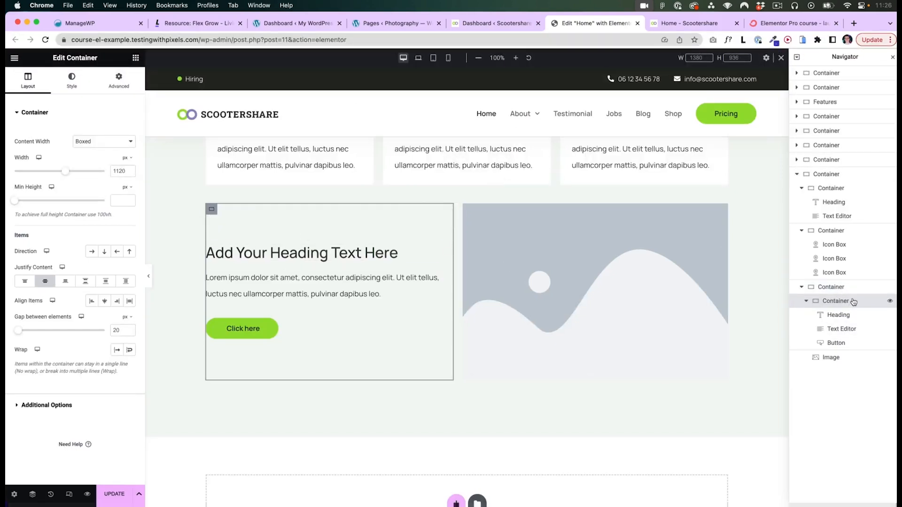
Set the text container beside the image to full-width content with a width of 41%
{"action": "left_click", "coordinate": [100, 143]}
{"action": "left_click", "coordinate": [98, 152]}
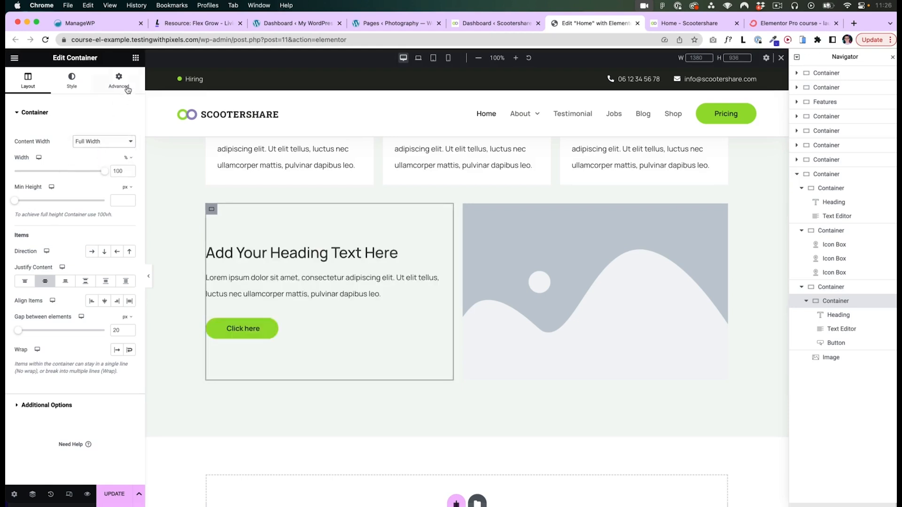
{"action": "type", "text": "41"}
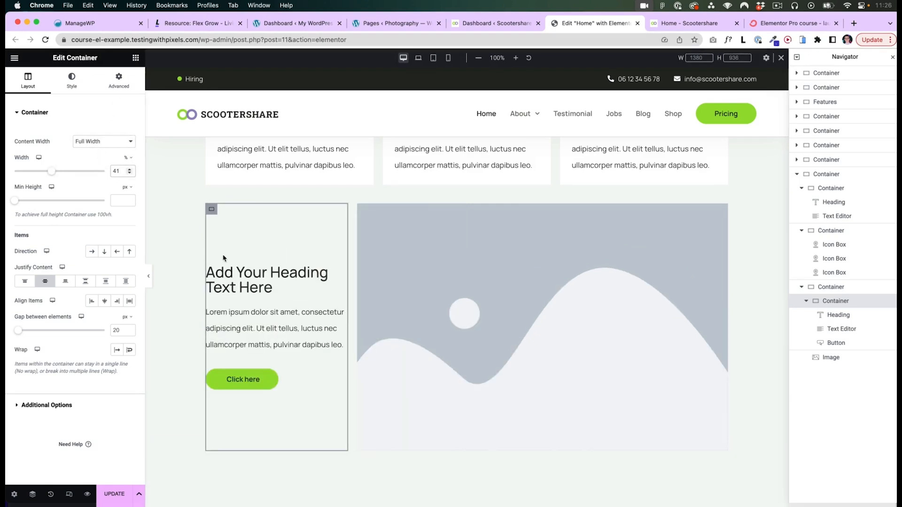
Give the image a custom width of 41% and justify its parent container's items with space between
{"action": "left_click", "coordinate": [457, 271]}
{"action": "left_click", "coordinate": [119, 80]}
{"action": "left_click", "coordinate": [103, 207]}
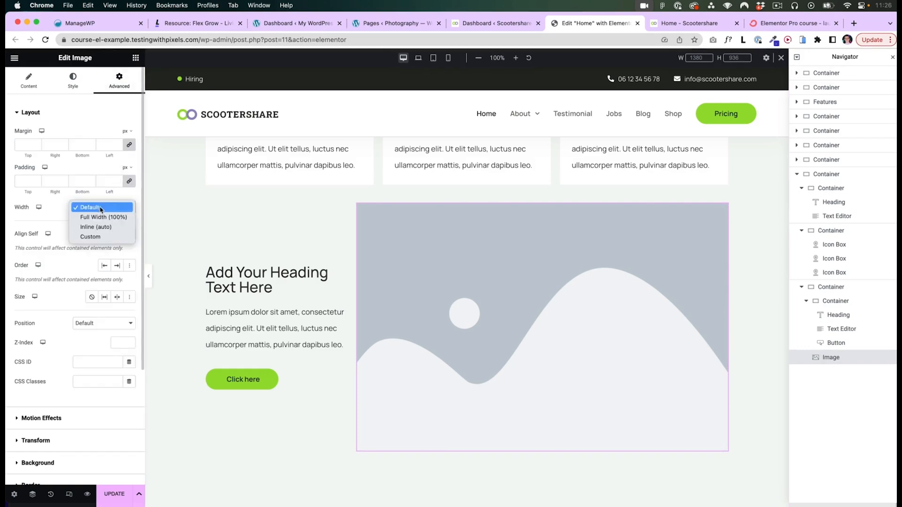
{"action": "left_click", "coordinate": [93, 235]}
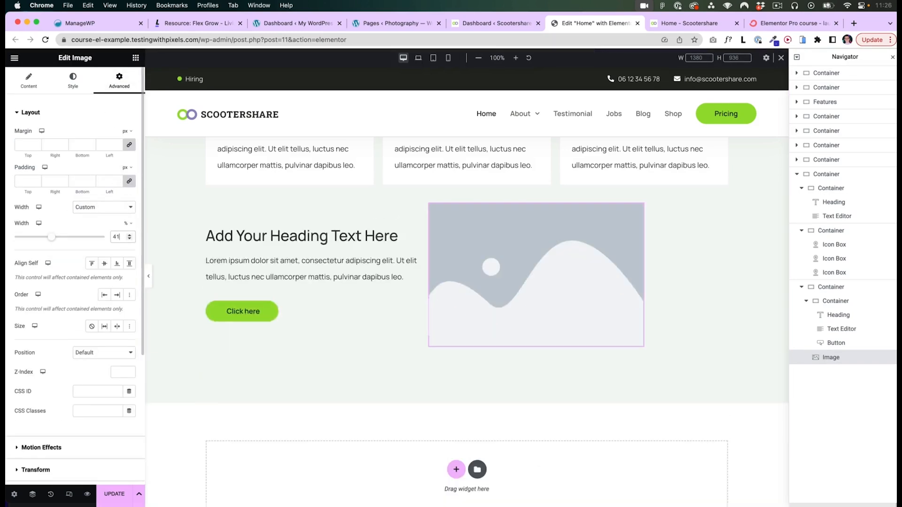
{"action": "left_click", "coordinate": [854, 289]}
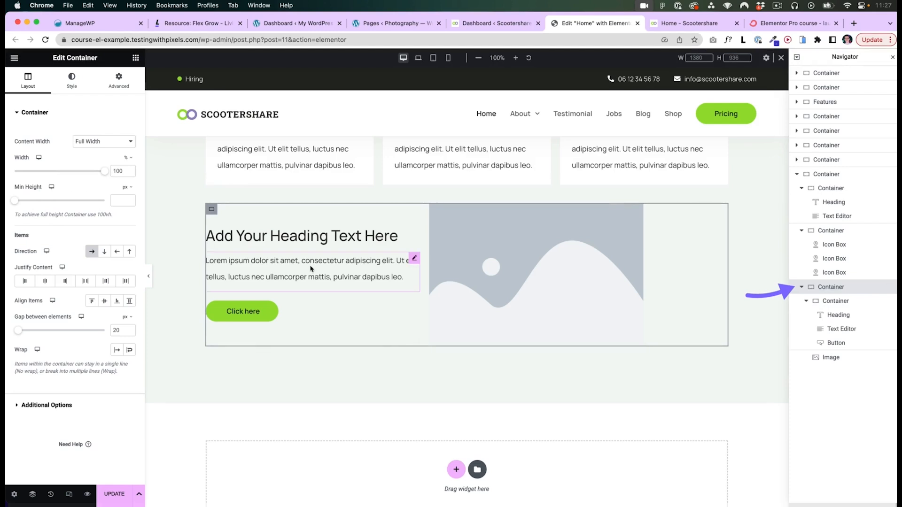
{"action": "left_click", "coordinate": [86, 282]}
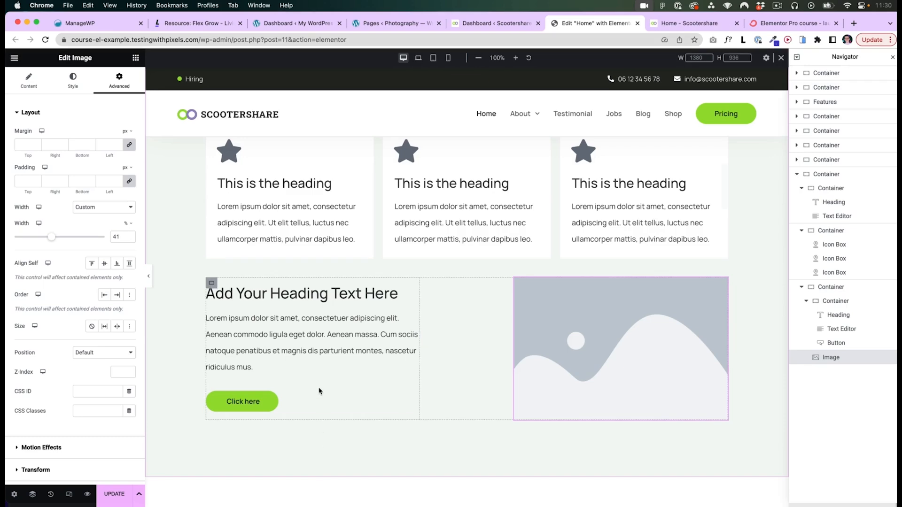
Review the electric vehicles section, switch to Figma and examine the design's six-card grid with the layout grid hidden
{"action": "scroll", "coordinate": [317, 393], "scroll_direction": "up", "scroll_amount": 2}
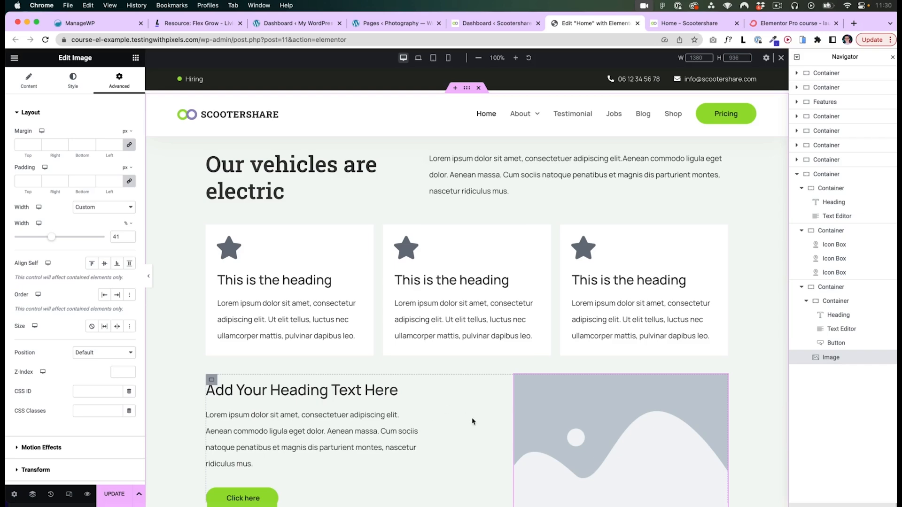
{"action": "scroll", "coordinate": [342, 217], "scroll_direction": "up", "scroll_amount": 1}
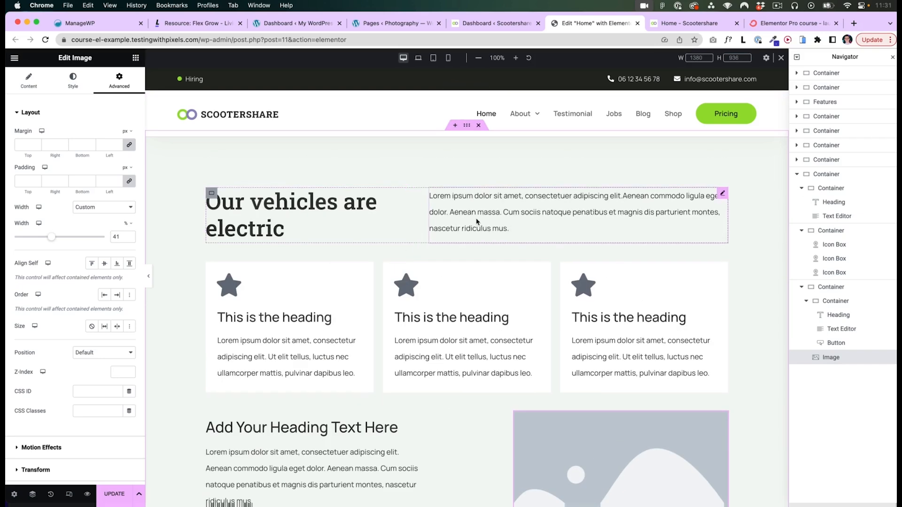
{"action": "scroll", "coordinate": [761, 302], "scroll_direction": "down", "scroll_amount": 1}
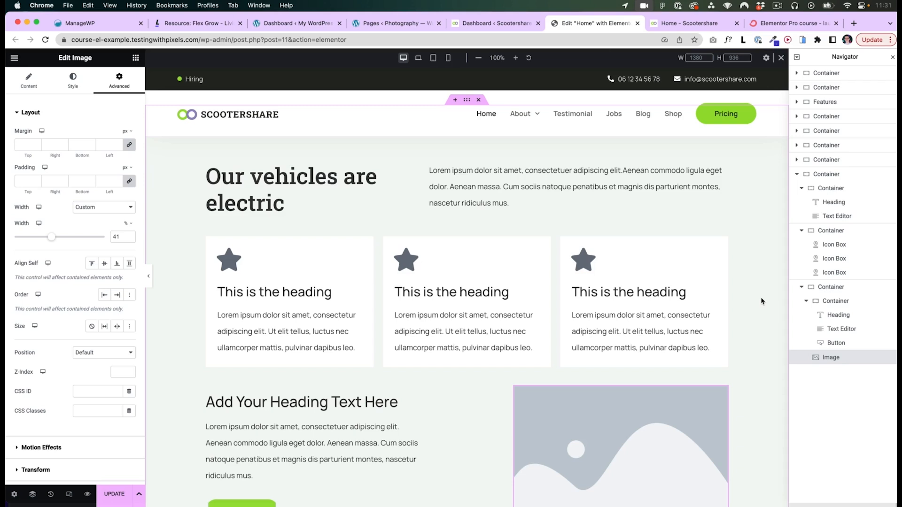
{"action": "scroll", "coordinate": [761, 303], "scroll_direction": "up", "scroll_amount": 1}
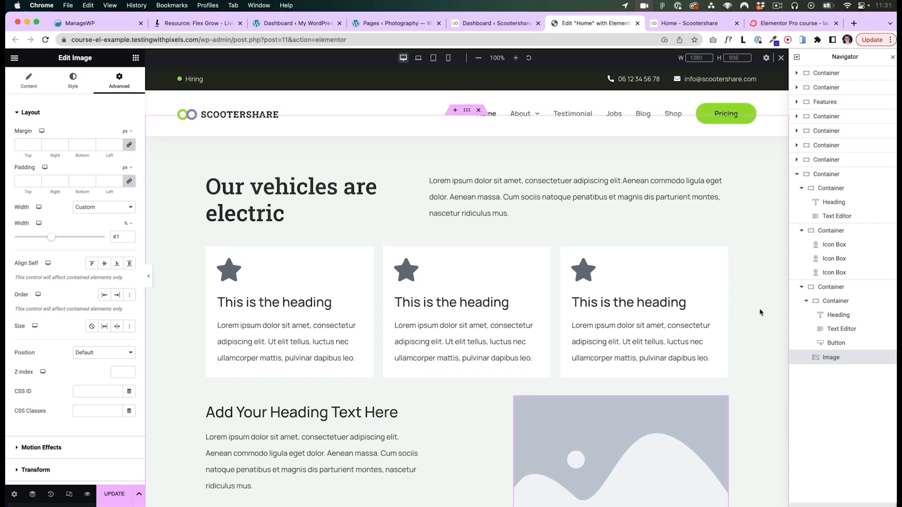
{"action": "left_click", "coordinate": [761, 313]}
{"action": "scroll", "coordinate": [762, 312], "scroll_direction": "up", "scroll_amount": 1}
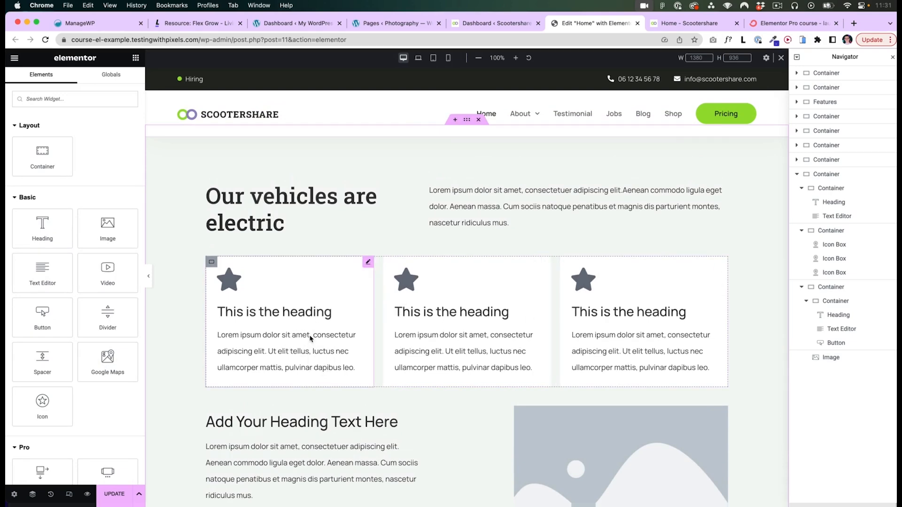
{"action": "key", "text": "super+Tab"}
{"action": "key", "text": "ctrl+g"}
{"action": "scroll", "coordinate": [310, 332], "scroll_direction": "down", "scroll_amount": 10}
{"action": "scroll", "coordinate": [350, 270], "scroll_direction": "up", "scroll_amount": 1}
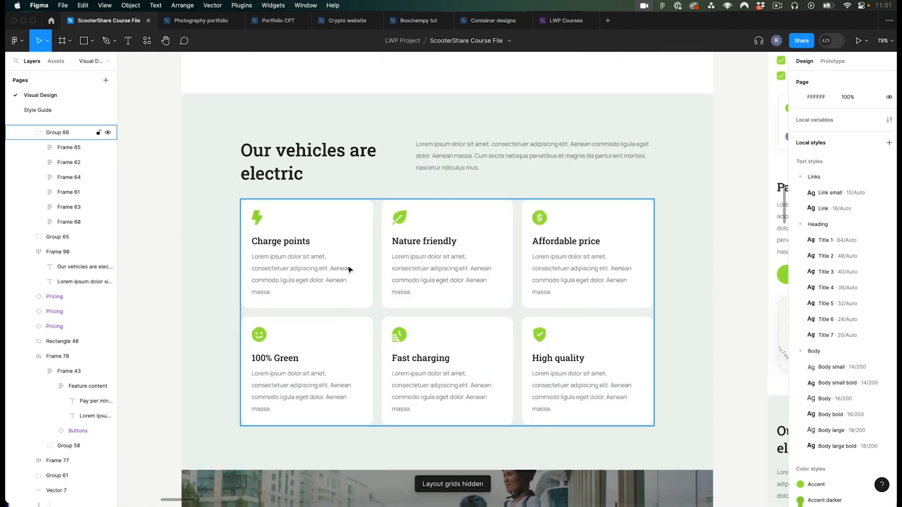
{"action": "scroll", "coordinate": [376, 352], "scroll_direction": "up", "scroll_amount": 2}
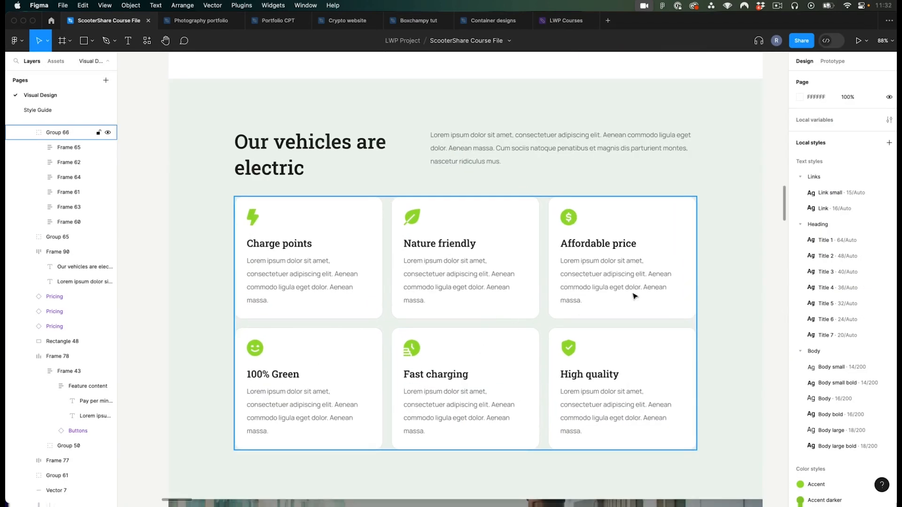